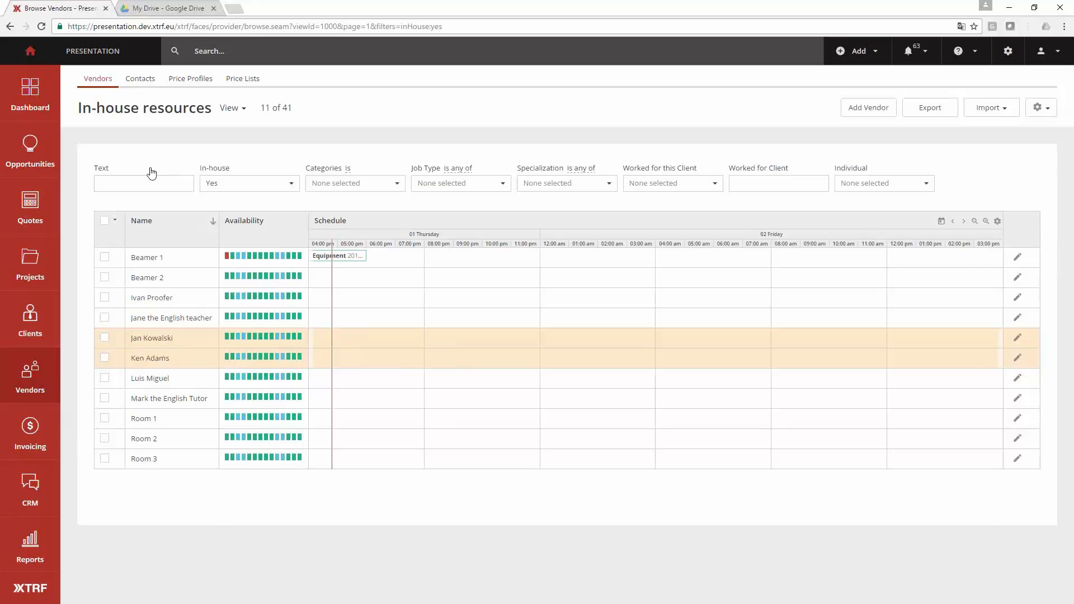
- Review the vendor list in the All active suppliers view and in the In-house only view
{"action": "left_click", "coordinate": [237, 110]}
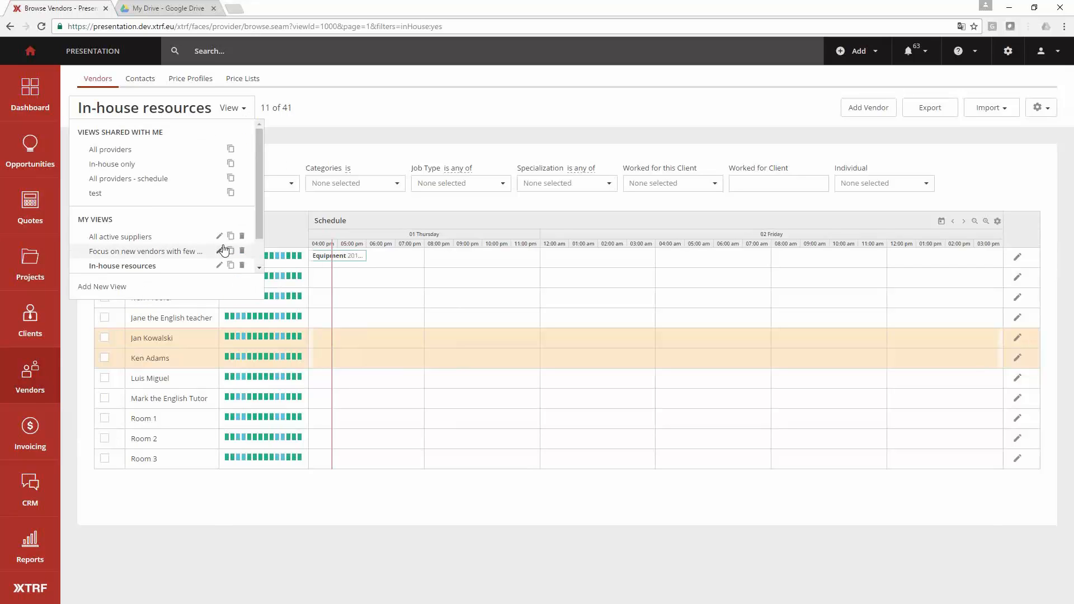
{"action": "left_click", "coordinate": [174, 237]}
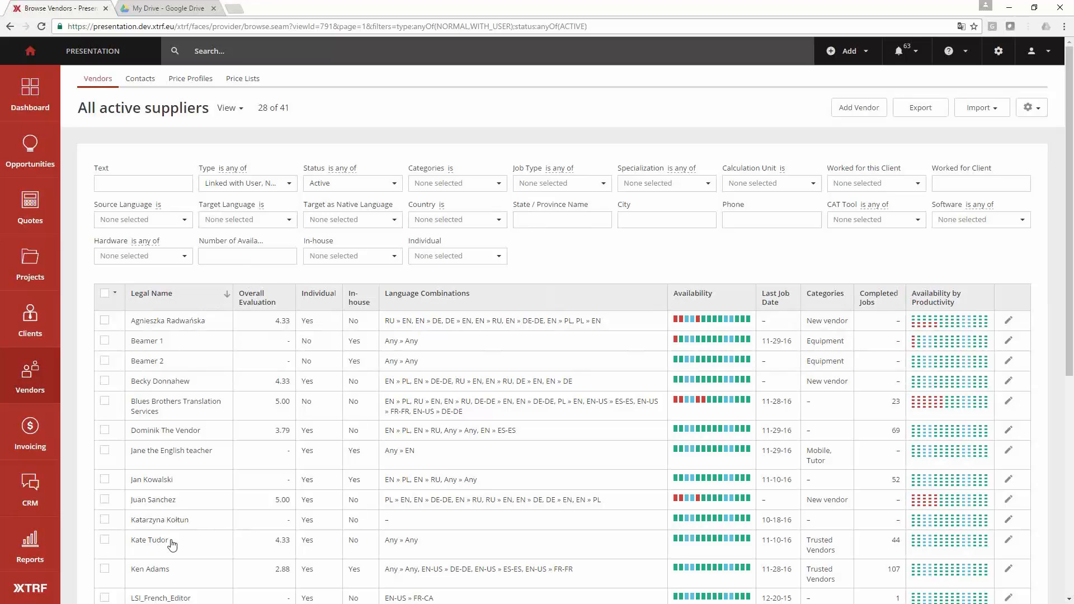
{"action": "scroll", "coordinate": [178, 358], "scroll_direction": "down", "scroll_amount": 2}
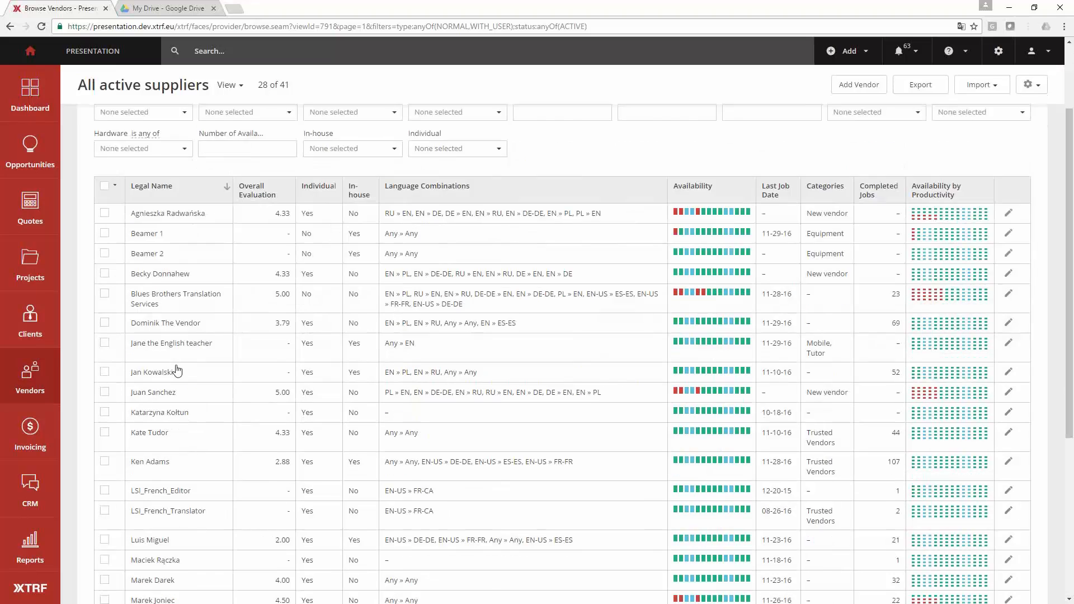
{"action": "scroll", "coordinate": [177, 359], "scroll_direction": "up", "scroll_amount": 2}
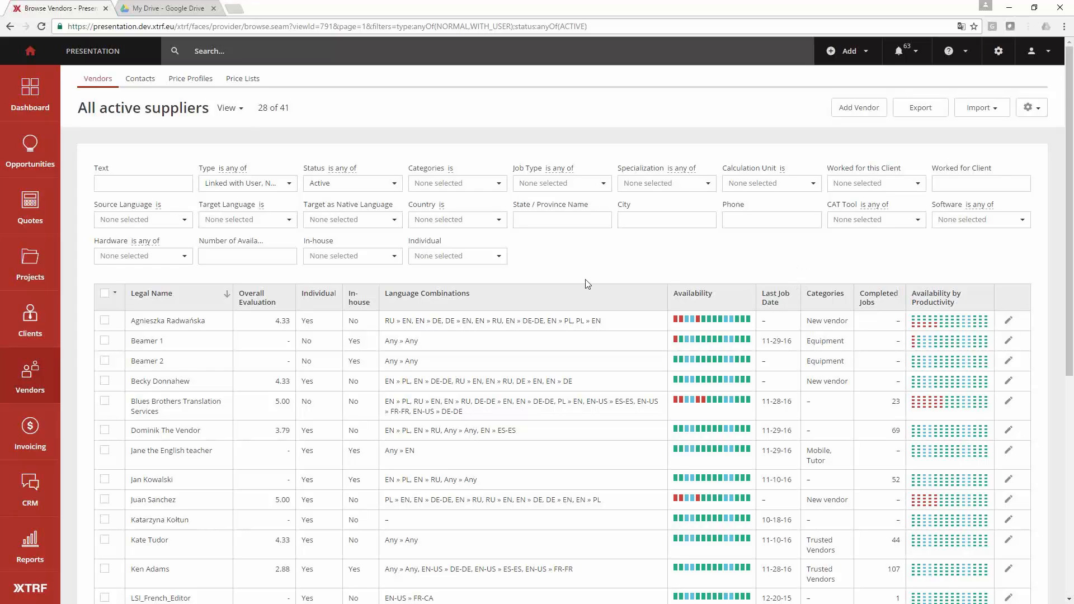
{"action": "left_click", "coordinate": [225, 111]}
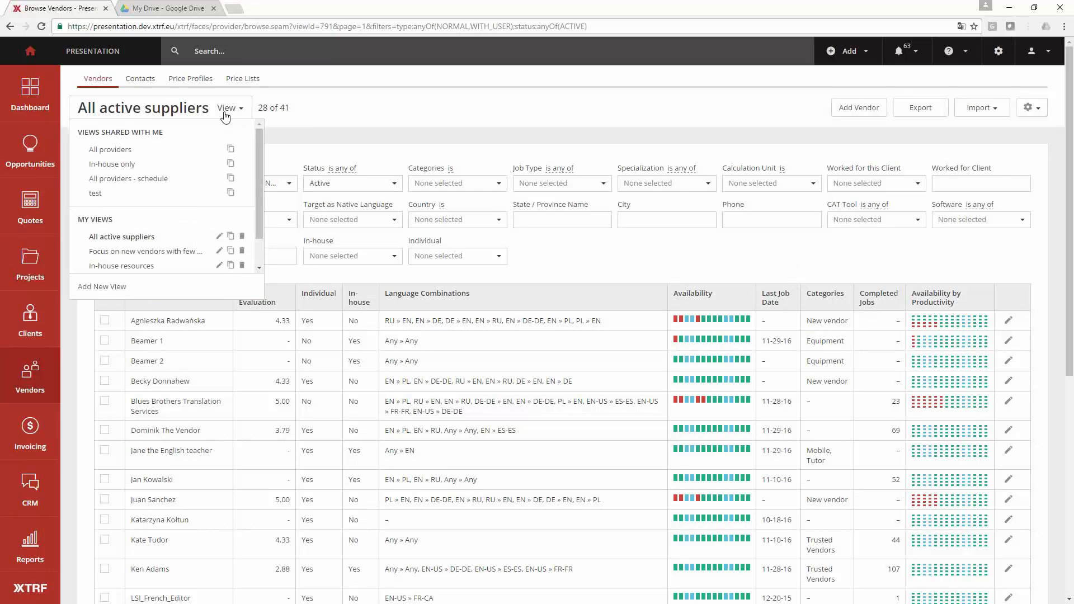
{"action": "left_click", "coordinate": [134, 165]}
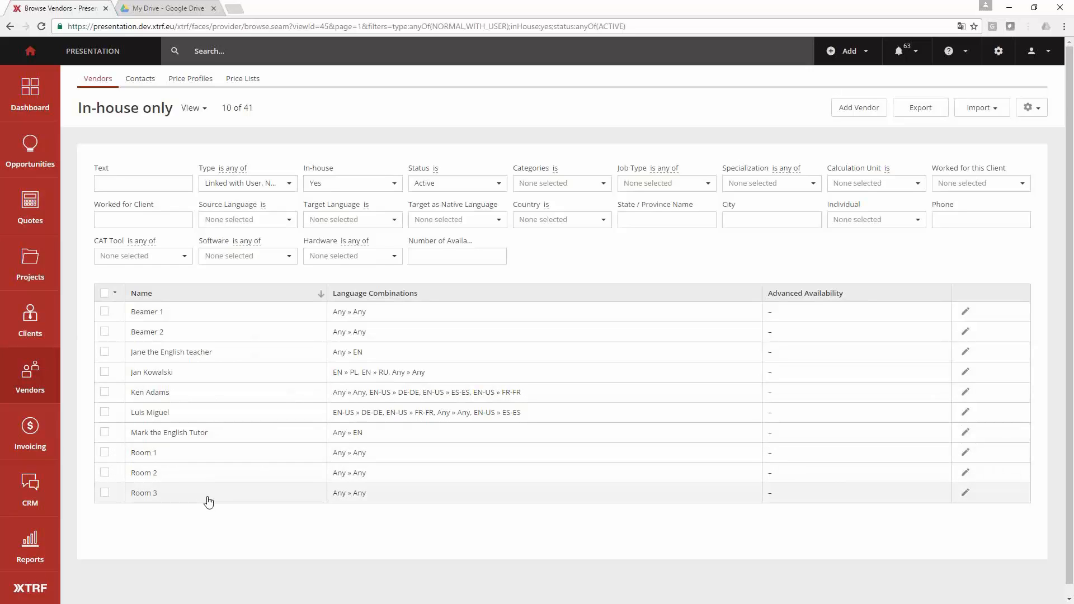
- Switch the vendor list to the Focus on new vendors with few or no jobs view and look through its entries
{"action": "left_click", "coordinate": [193, 107]}
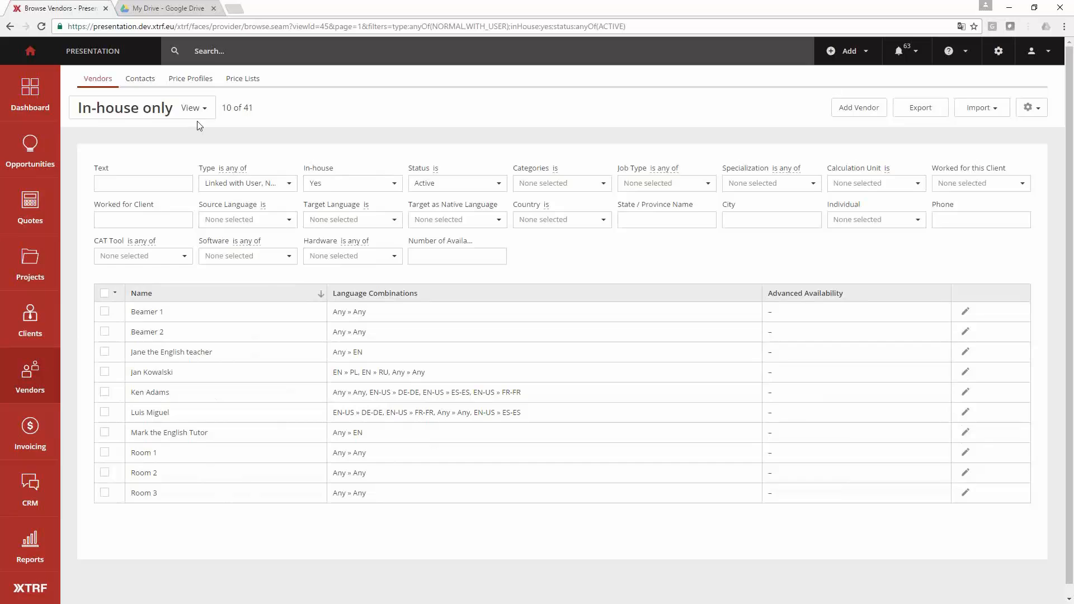
{"action": "left_click", "coordinate": [171, 253]}
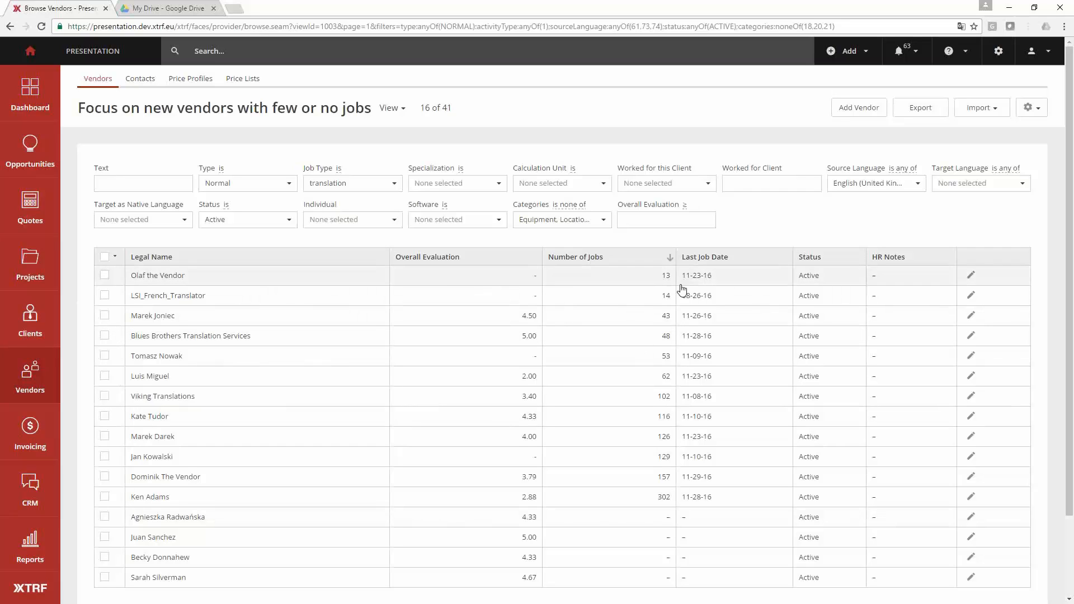
{"action": "scroll", "coordinate": [664, 334], "scroll_direction": "down", "scroll_amount": 2}
{"action": "scroll", "coordinate": [664, 334], "scroll_direction": "up", "scroll_amount": 1}
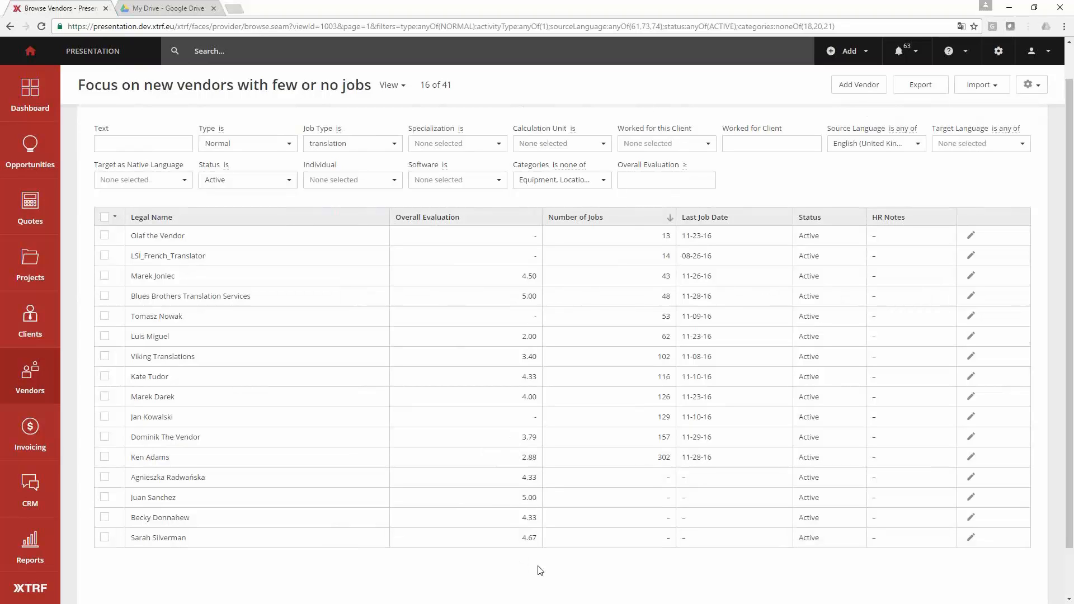
{"action": "scroll", "coordinate": [530, 569], "scroll_direction": "up", "scroll_amount": 1}
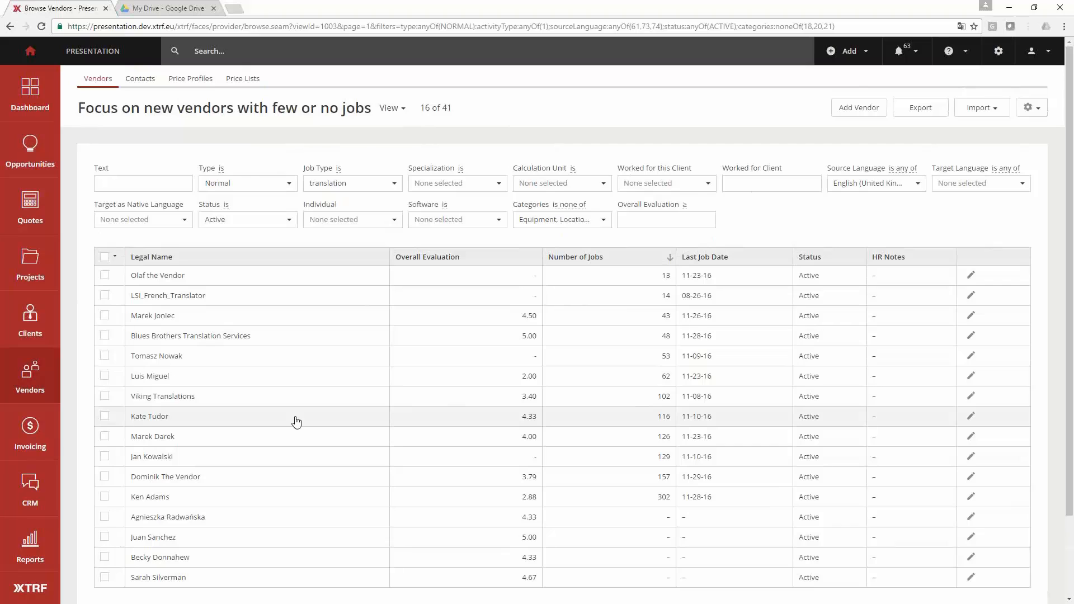
- Open the profile of the first listed vendor without any jobs and return to the vendor list
{"action": "left_click", "coordinate": [185, 521]}
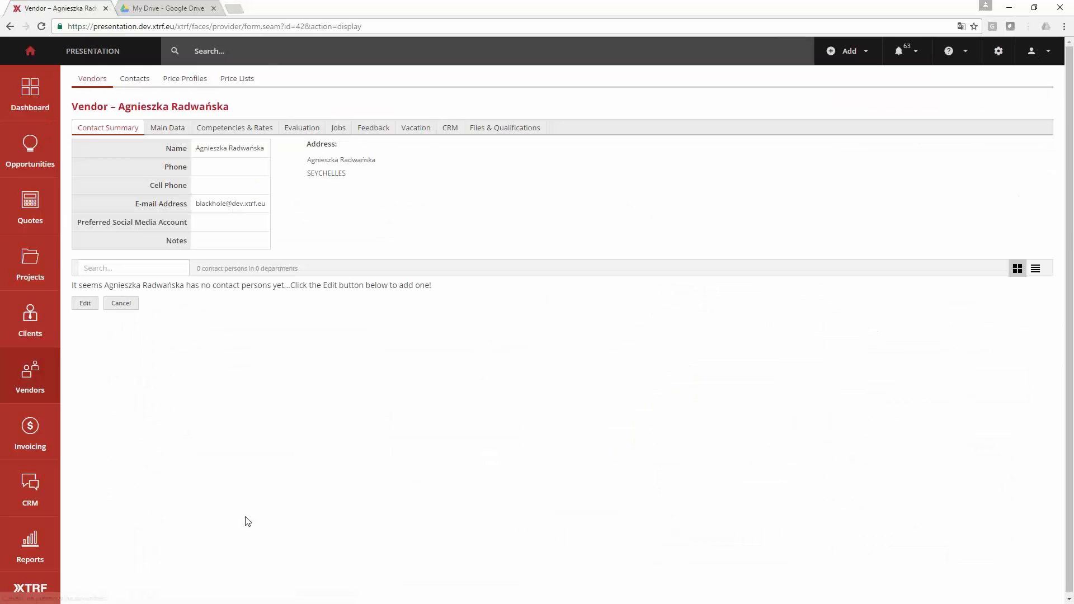
{"action": "left_click", "coordinate": [11, 27]}
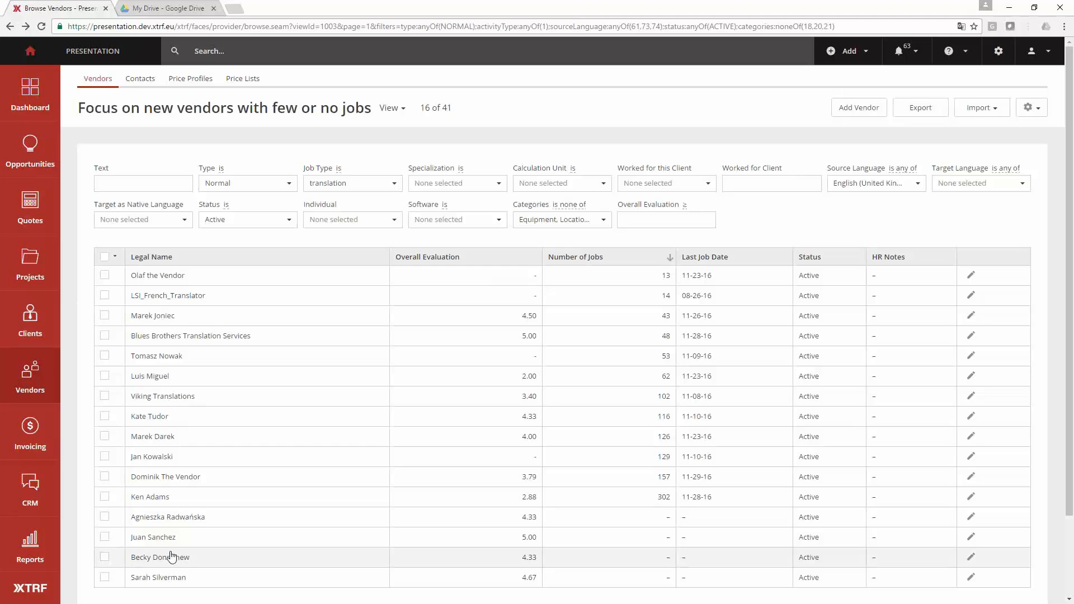
- Open the vendor without jobs that has a 5.00 overall evaluation and put its main data into edit mode
{"action": "scroll", "coordinate": [174, 556], "scroll_direction": "down", "scroll_amount": 1}
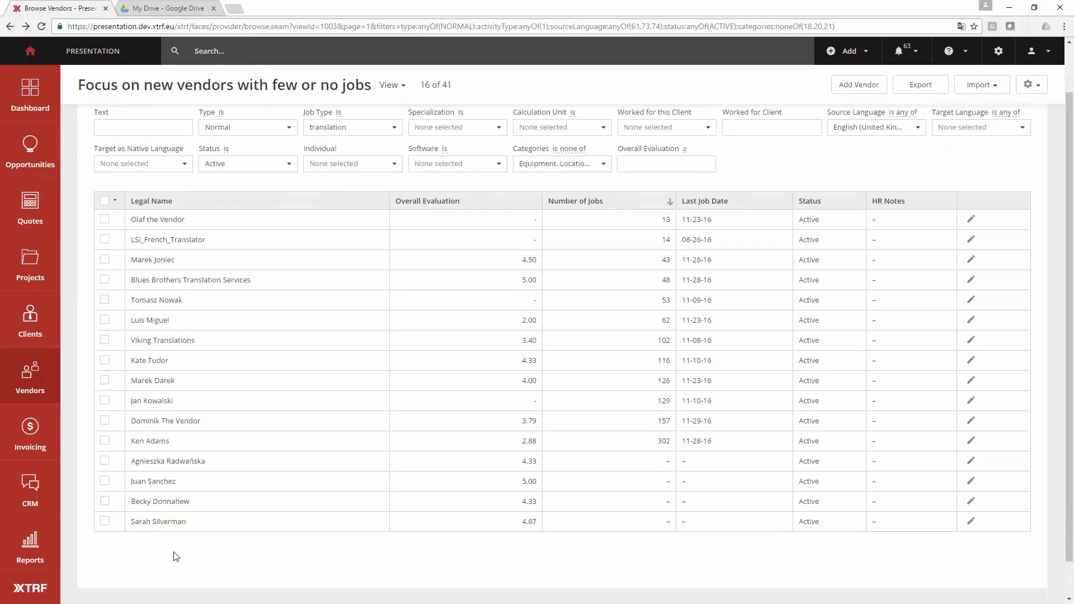
{"action": "double_click", "coordinate": [158, 481]}
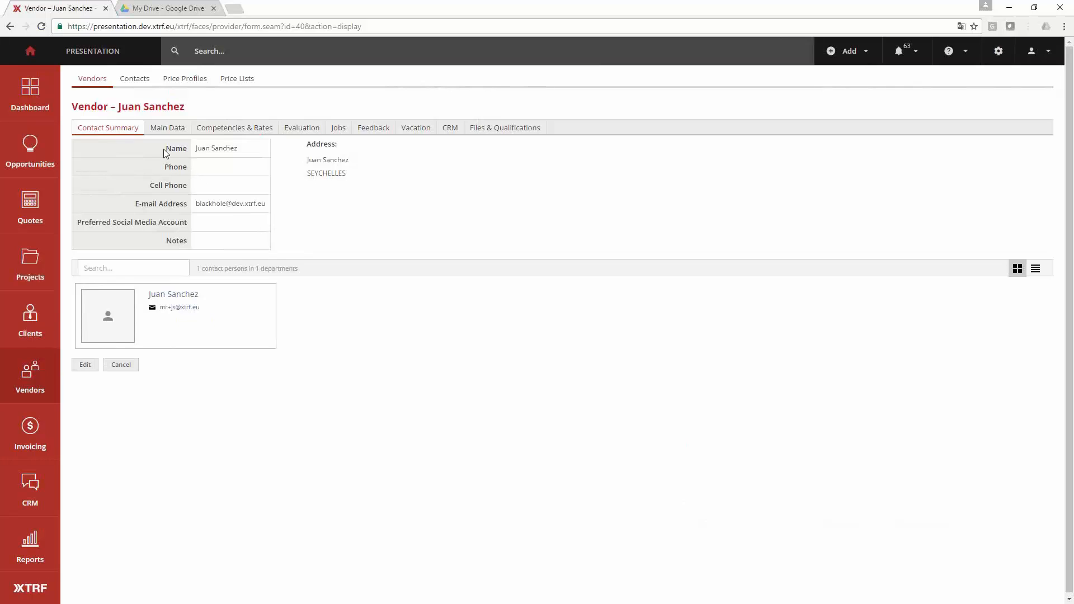
{"action": "left_click", "coordinate": [167, 128]}
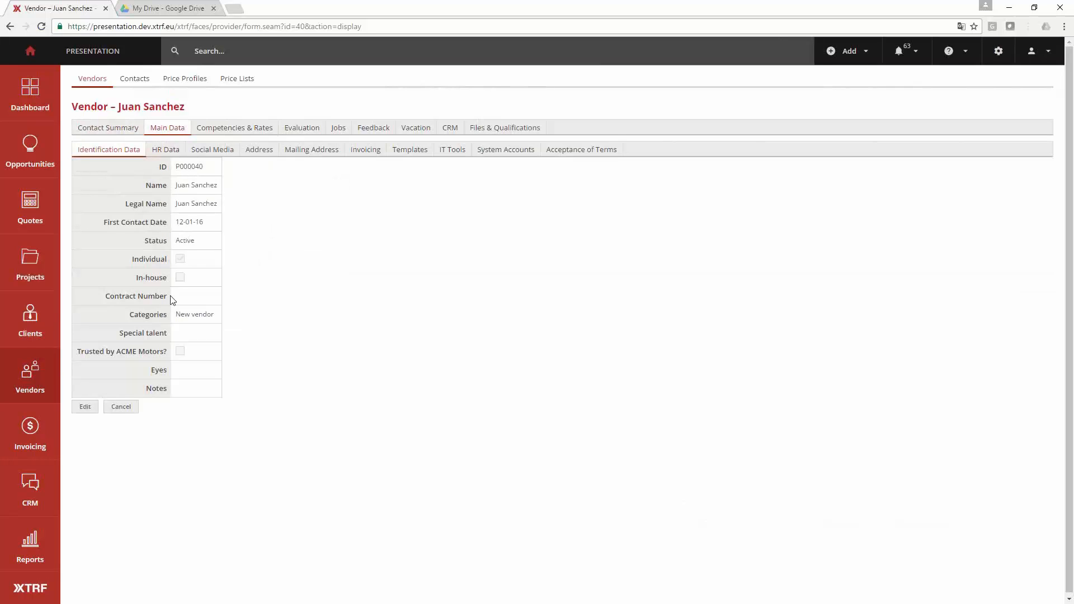
{"action": "left_click", "coordinate": [88, 406]}
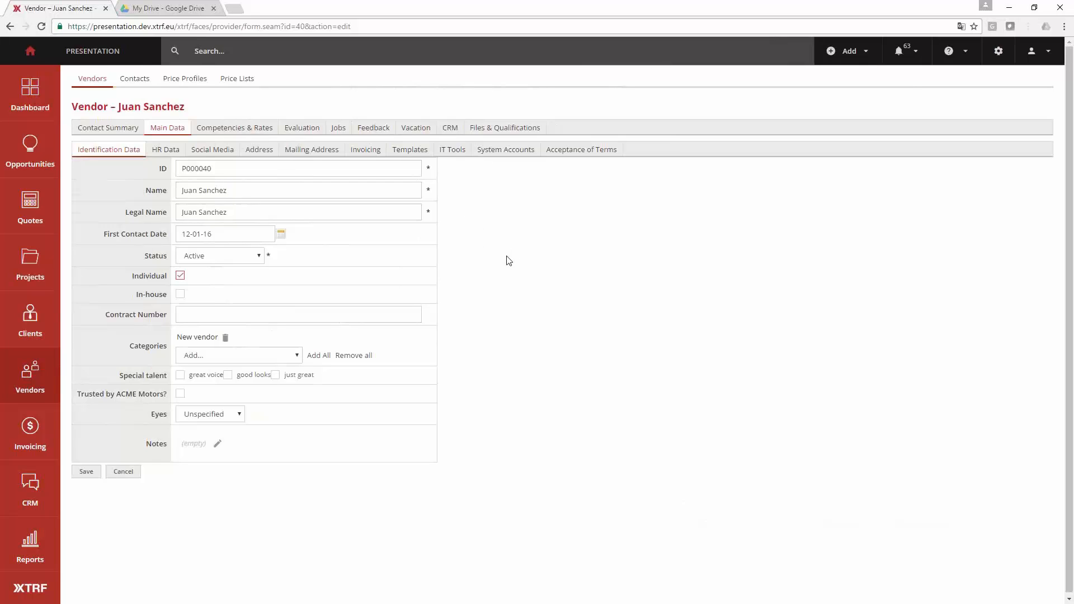
- Review the vendor's HR data, social media, IT tools, and files and qualifications
{"action": "left_click", "coordinate": [168, 153]}
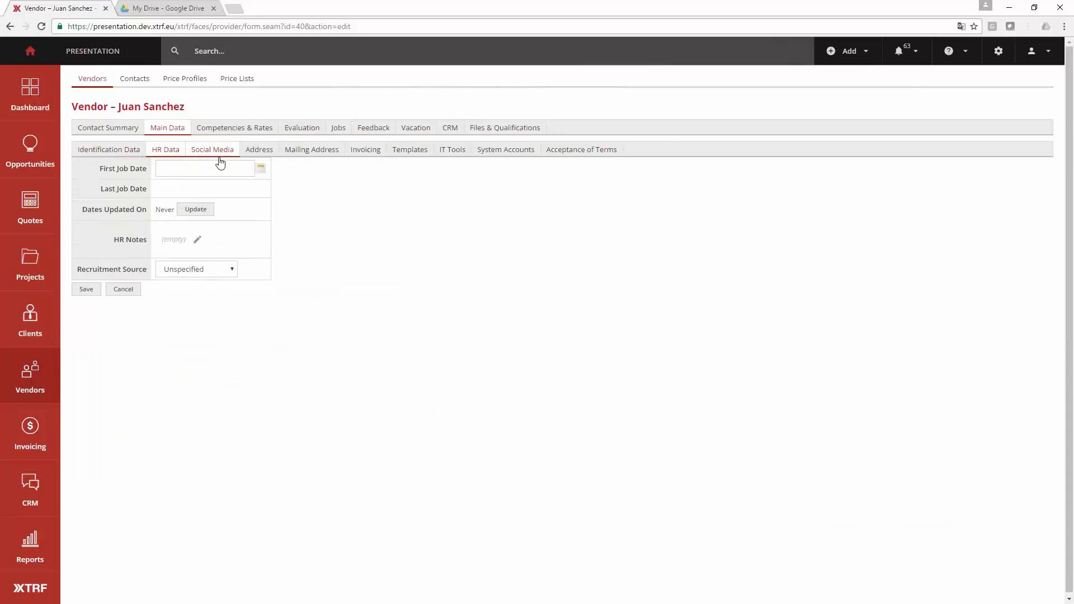
{"action": "left_click", "coordinate": [212, 152]}
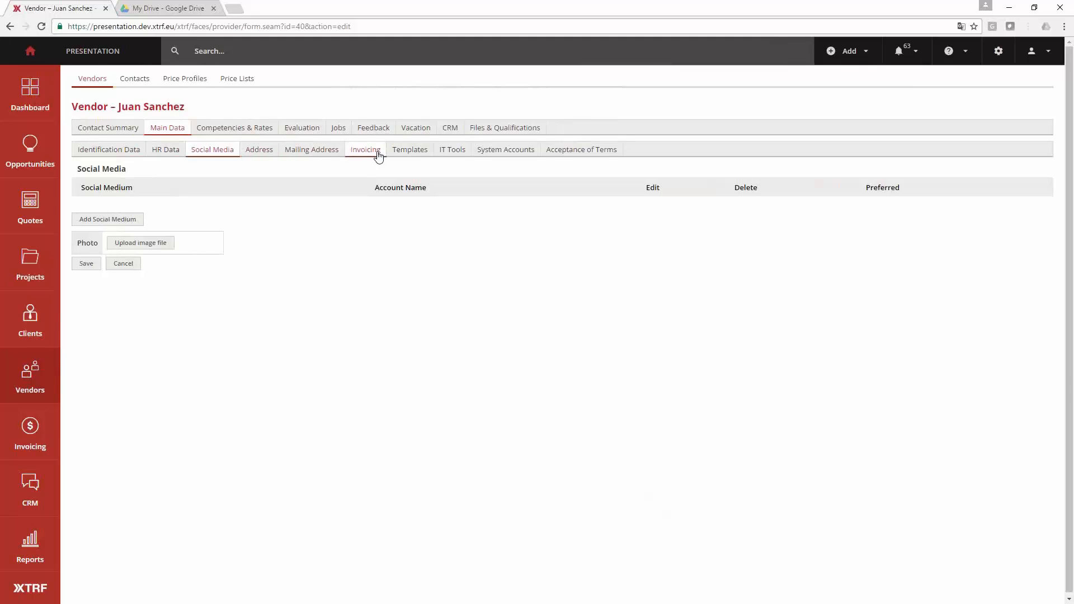
{"action": "left_click", "coordinate": [444, 151]}
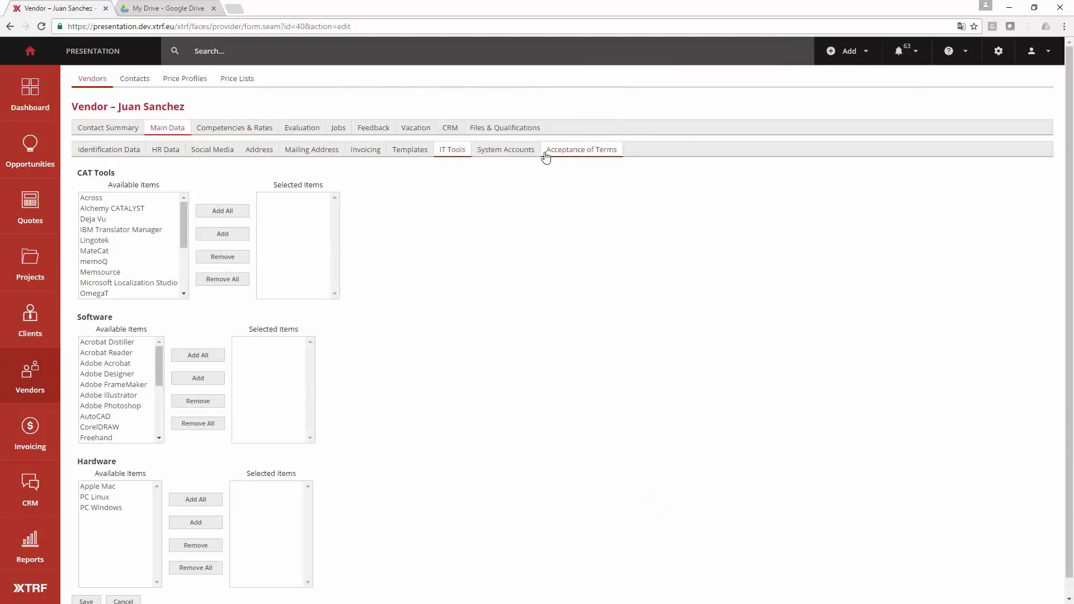
{"action": "left_click", "coordinate": [507, 129]}
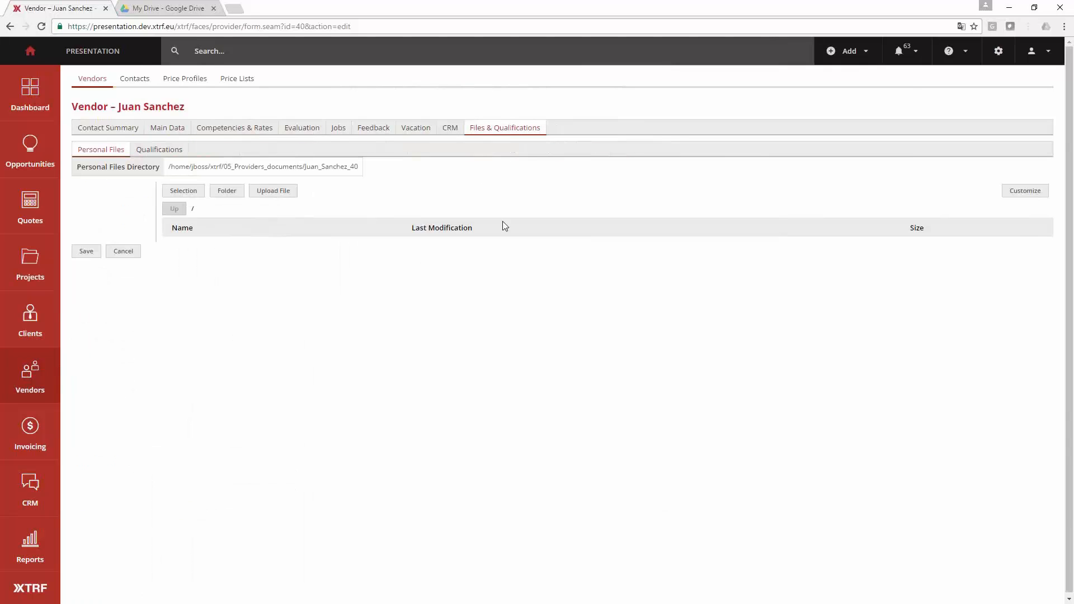
- Review the vendor's competencies and rates for the language combinations from English to German, Polish and Russian
{"action": "left_click", "coordinate": [244, 129]}
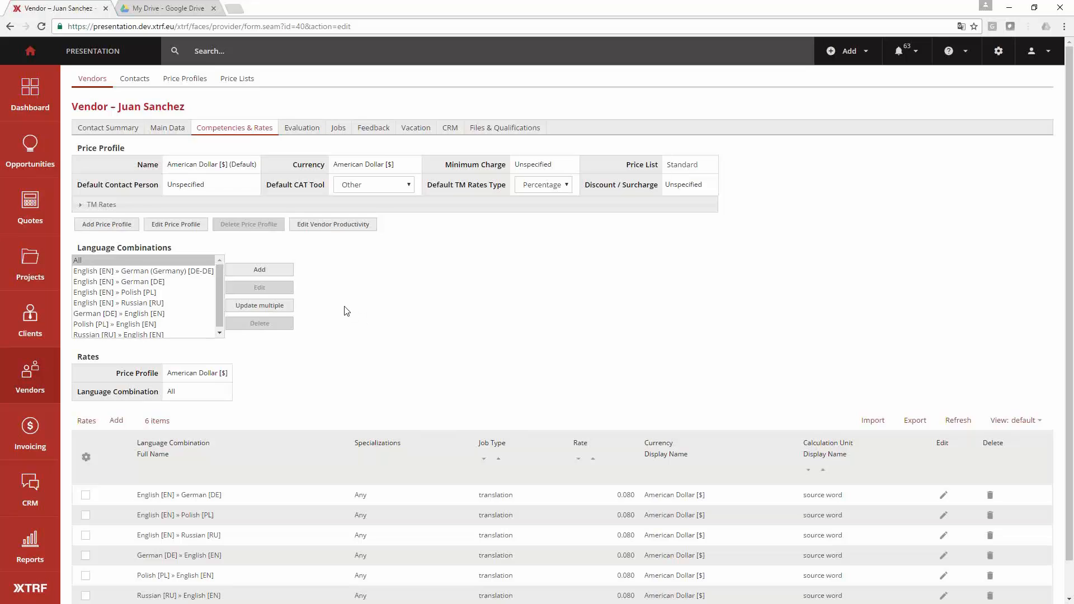
{"action": "scroll", "coordinate": [347, 311], "scroll_direction": "down", "scroll_amount": 1}
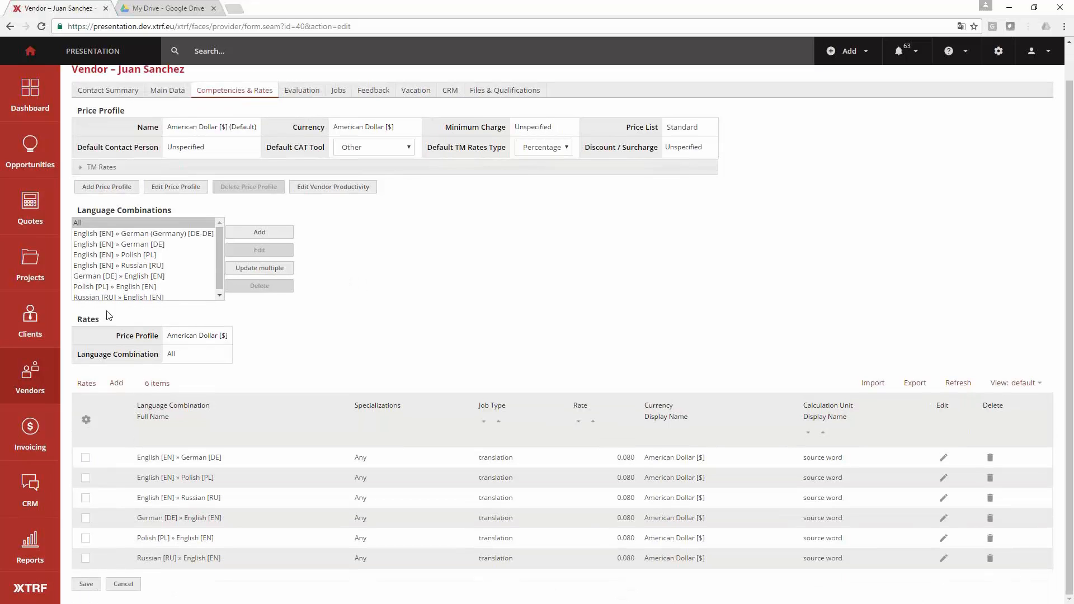
{"action": "left_click", "coordinate": [103, 245]}
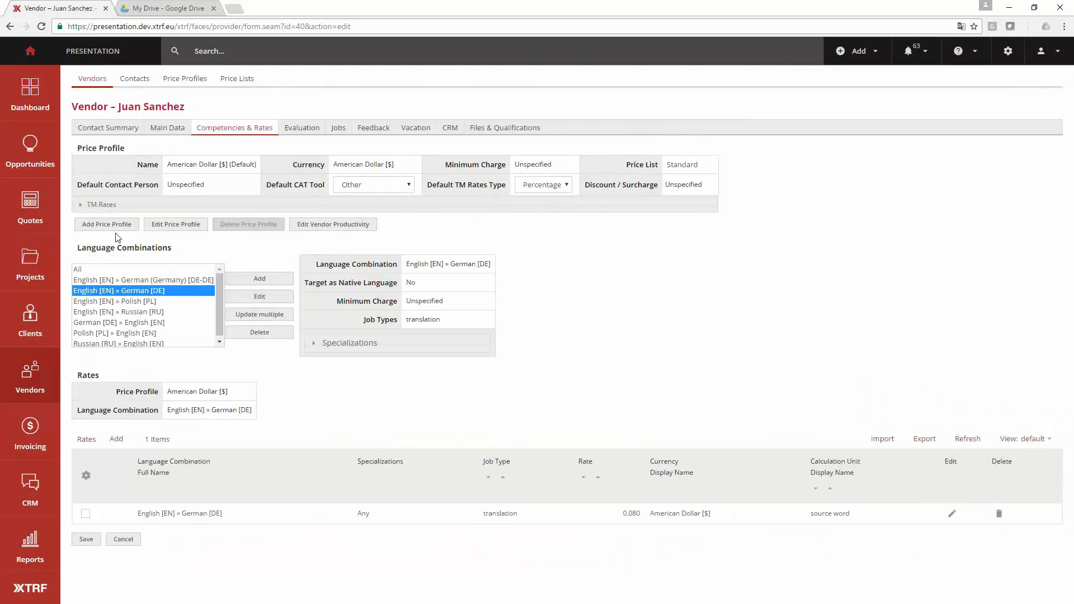
{"action": "left_click", "coordinate": [121, 280]}
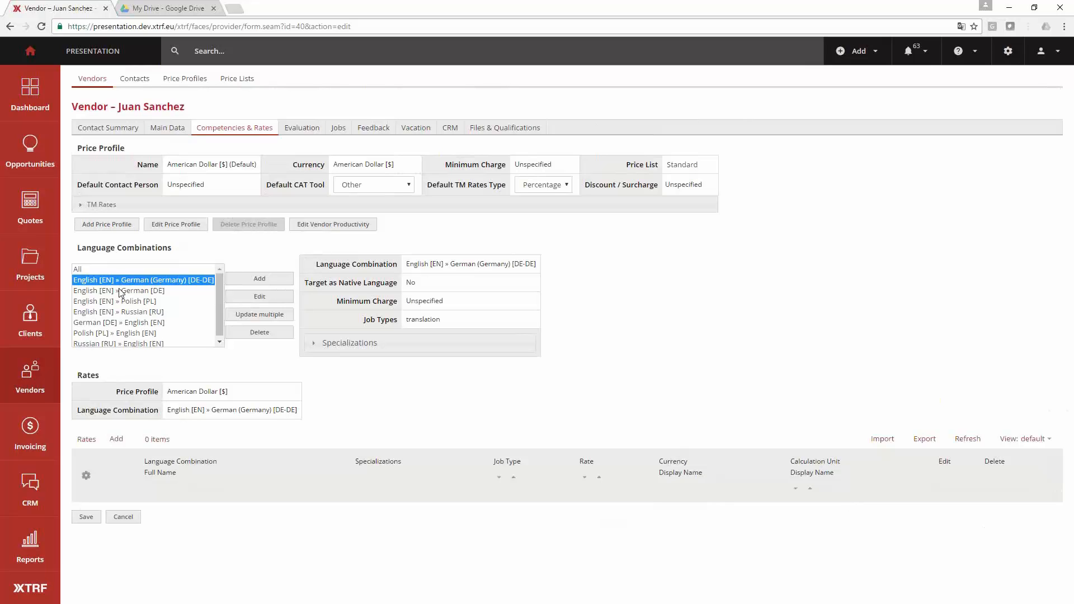
{"action": "left_click", "coordinate": [116, 290]}
{"action": "left_click", "coordinate": [119, 301]}
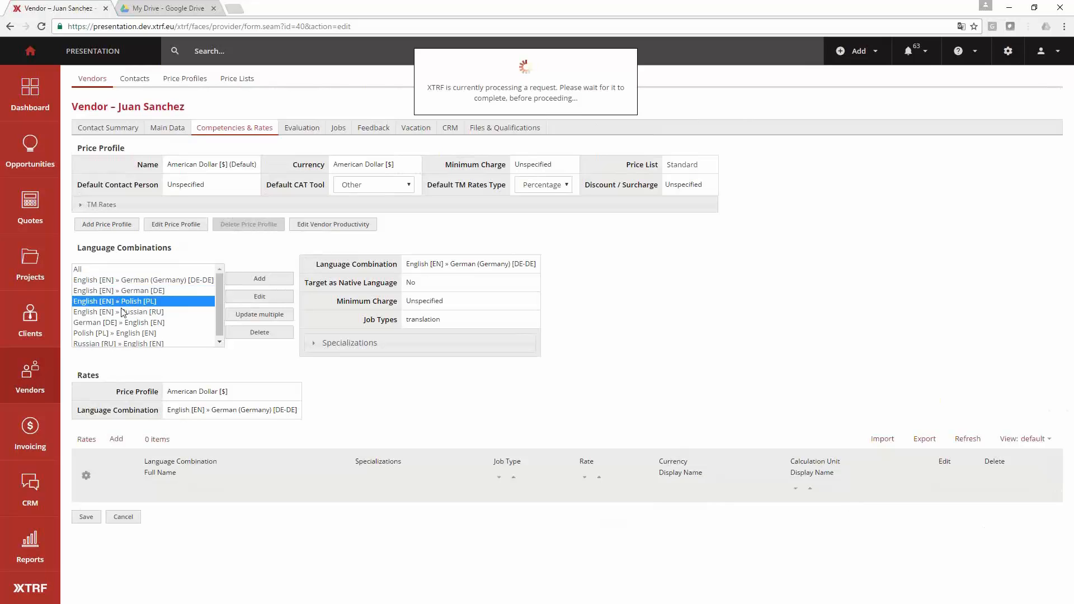
{"action": "left_click", "coordinate": [121, 313]}
- Add the General and Economy translation specializations to the German [DE] » English [EN] language combination
{"action": "left_click", "coordinate": [124, 323]}
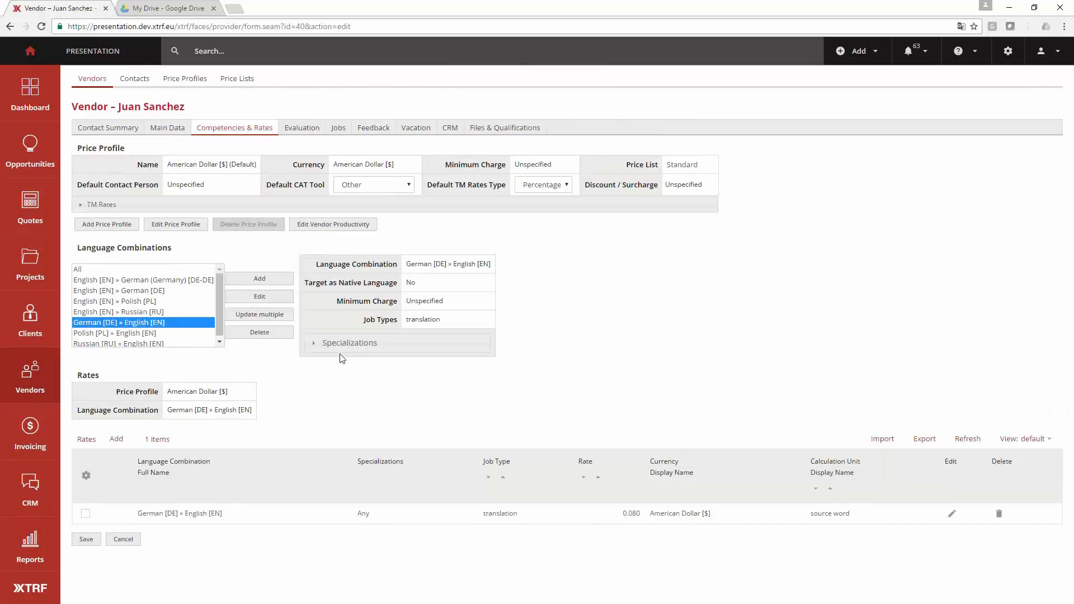
{"action": "left_click", "coordinate": [364, 343]}
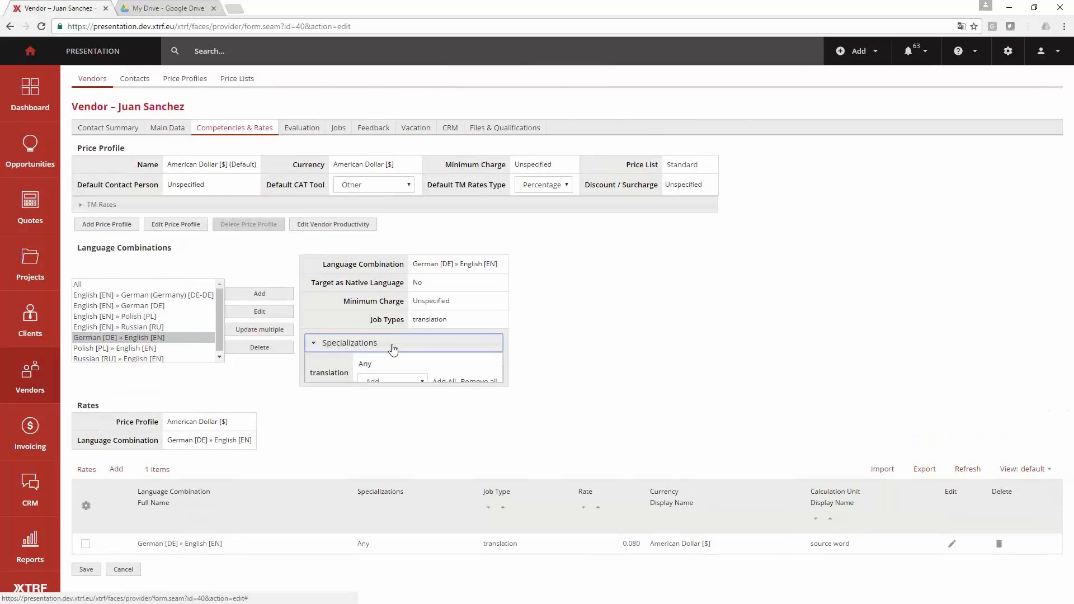
{"action": "double_click", "coordinate": [444, 327]}
{"action": "left_click_drag", "start_coordinate": [412, 264], "coordinate": [503, 275]}
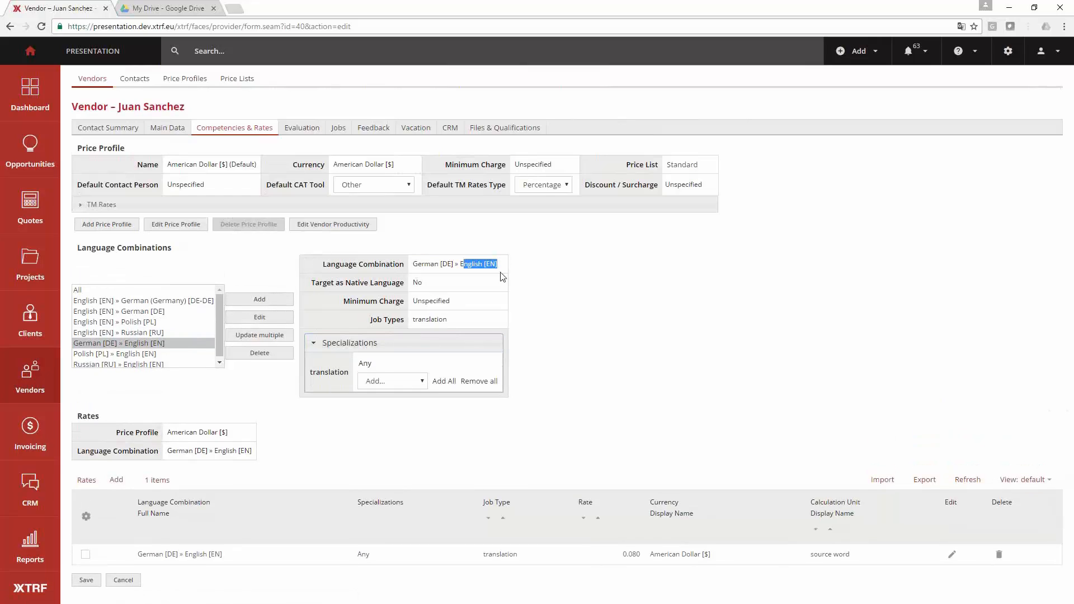
{"action": "left_click", "coordinate": [401, 385]}
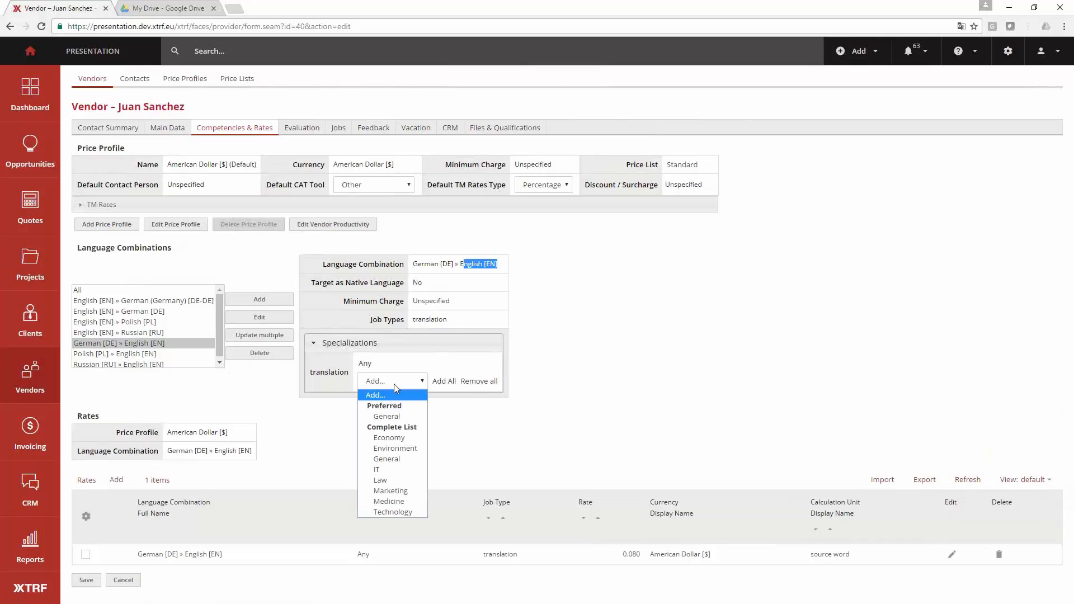
{"action": "left_click", "coordinate": [391, 418]}
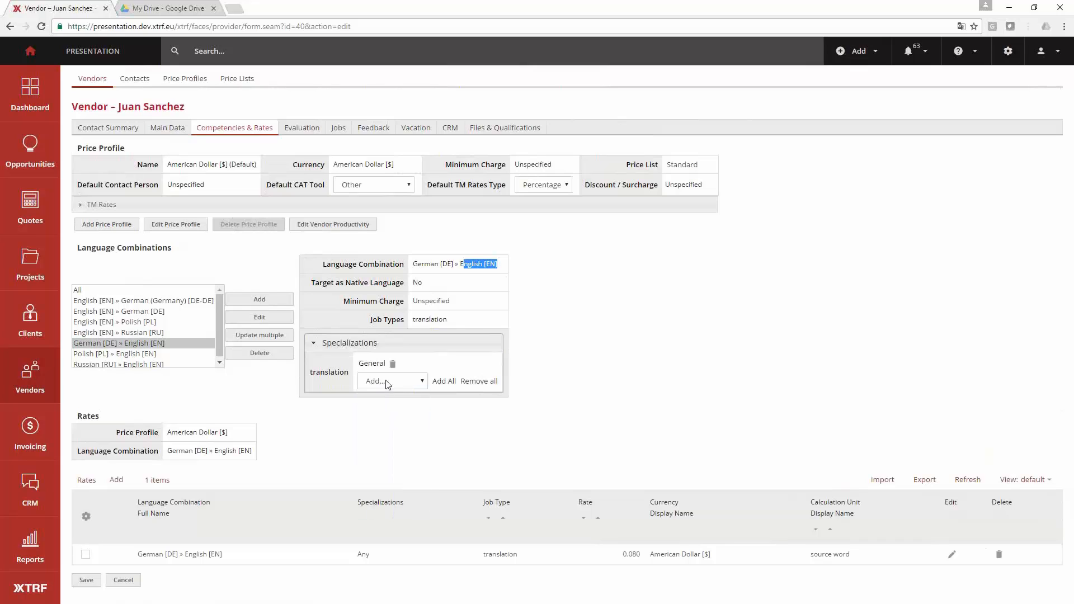
{"action": "left_click", "coordinate": [385, 380]}
{"action": "left_click", "coordinate": [390, 427]}
{"action": "left_click", "coordinate": [381, 436]}
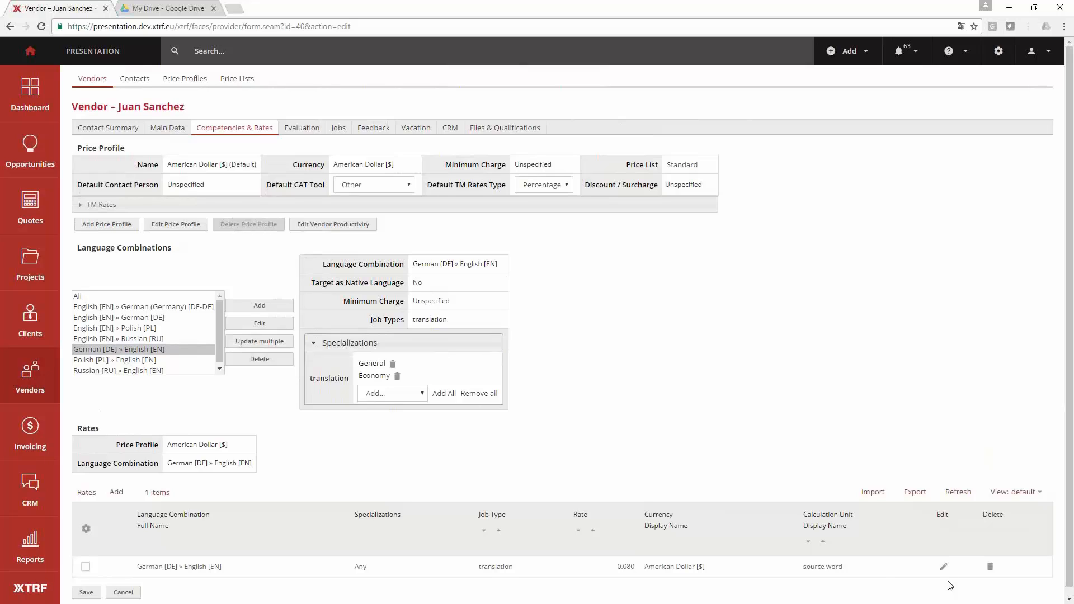
- Examine the rate, currency and calculation unit of the German [DE] » English [EN] translation entry
{"action": "scroll", "coordinate": [747, 454], "scroll_direction": "down", "scroll_amount": 1}
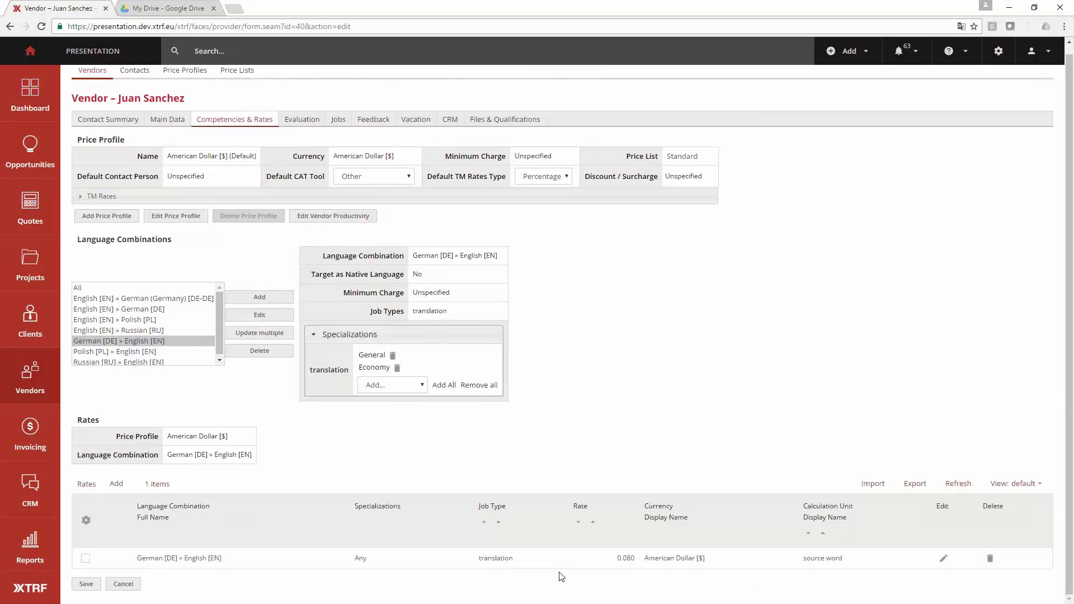
{"action": "left_click", "coordinate": [619, 568]}
{"action": "left_click", "coordinate": [630, 580]}
{"action": "triple_click", "coordinate": [647, 566]}
{"action": "left_click", "coordinate": [720, 591]}
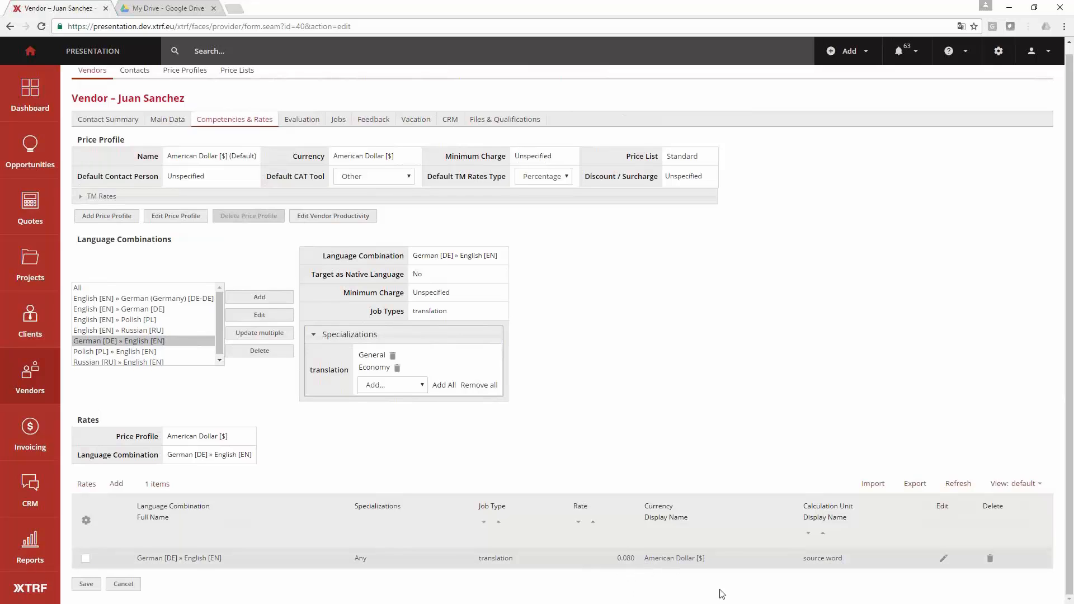
{"action": "left_click_drag", "start_coordinate": [838, 570], "coordinate": [842, 569]}
{"action": "left_click", "coordinate": [780, 459]}
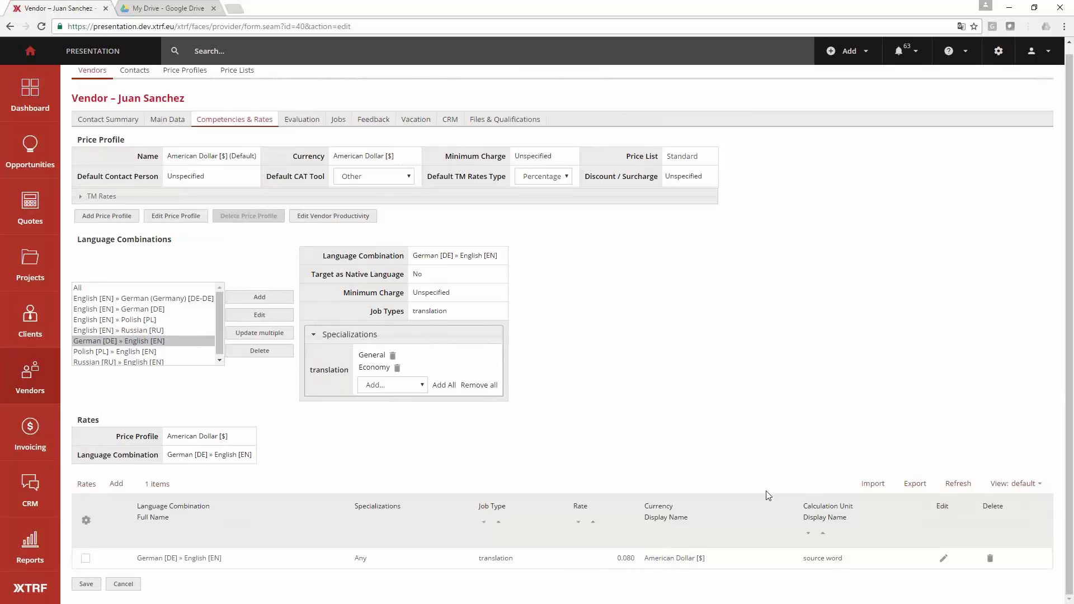
- Display the details and rates of the English [EN] » Russian [RU] and Russian [RU] » English [EN] language combinations
{"action": "left_click", "coordinate": [176, 330]}
{"action": "left_click", "coordinate": [149, 341]}
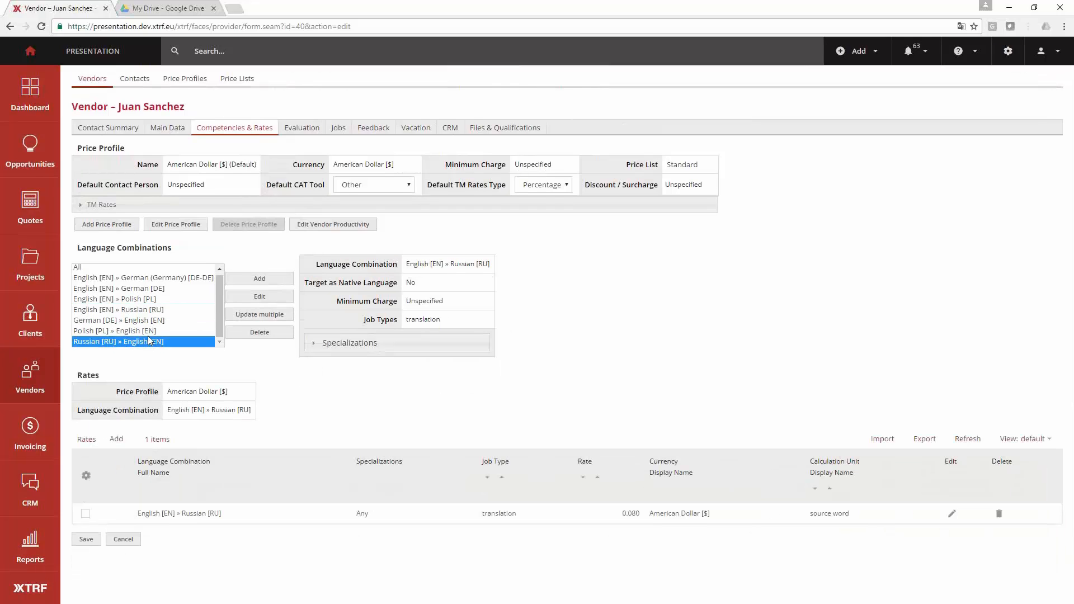
- Display the details and rates of the German [DE] » English [EN] and English [EN] » Russian [RU] language combinations
{"action": "left_click", "coordinate": [148, 328]}
{"action": "left_click", "coordinate": [149, 320]}
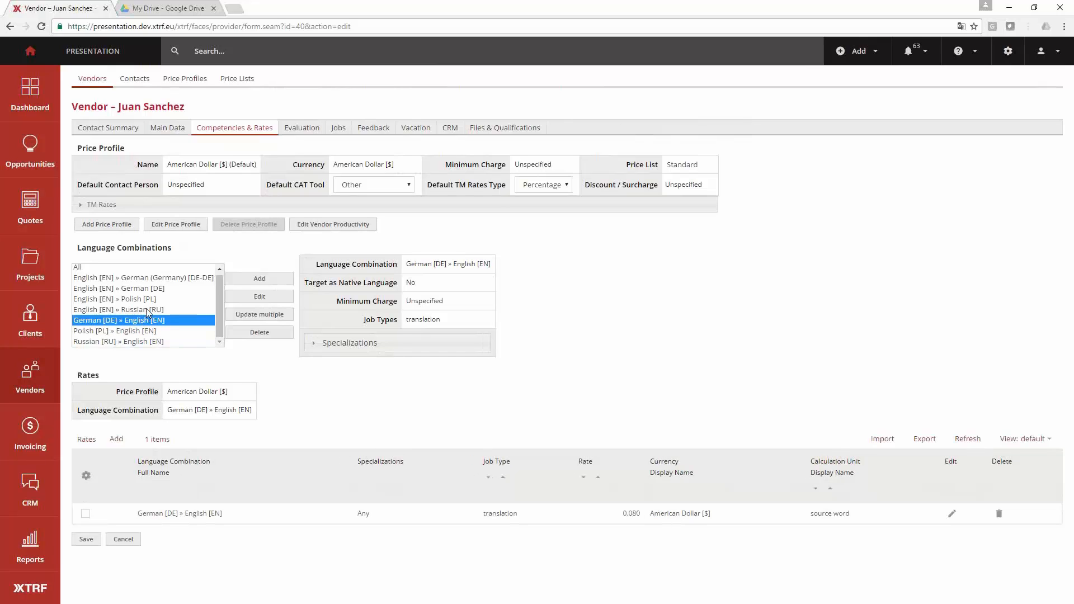
{"action": "left_click", "coordinate": [147, 310]}
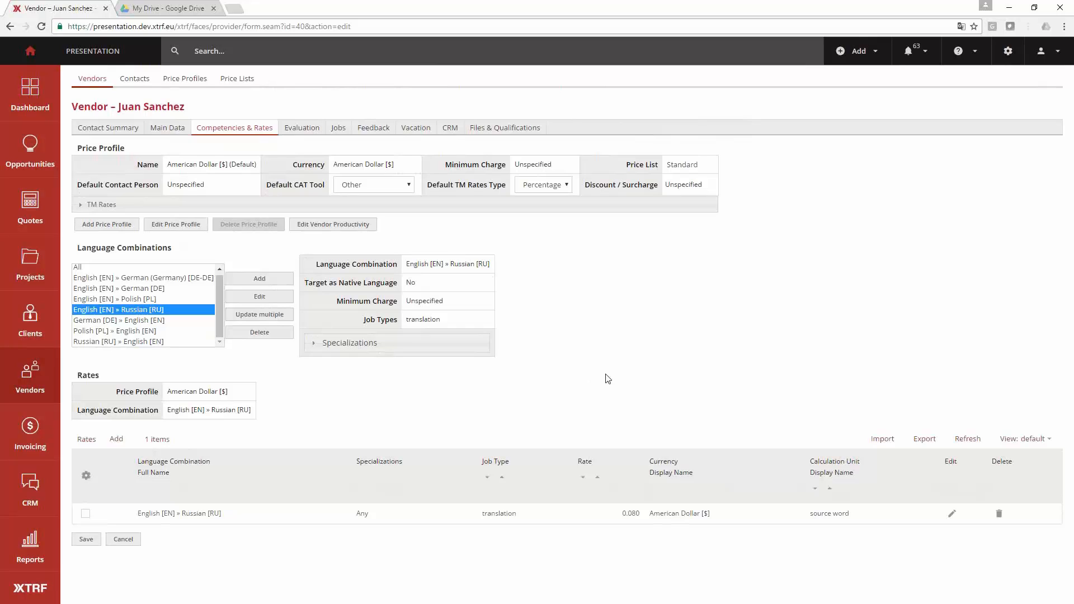
- Mark the vendor as trusted by ACME Motors in the identification data
{"action": "left_click", "coordinate": [177, 135]}
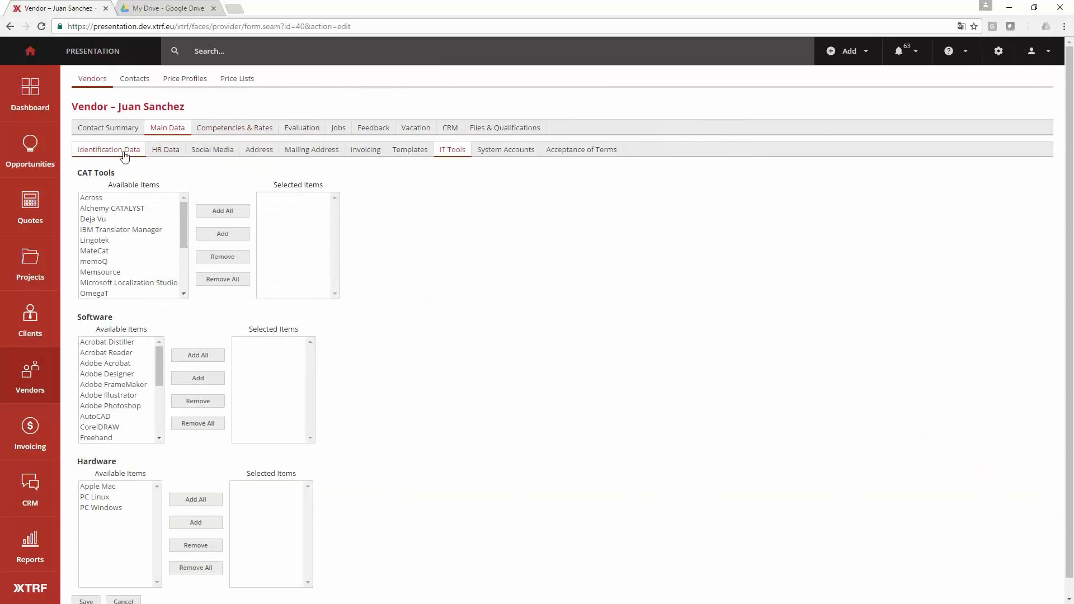
{"action": "left_click", "coordinate": [125, 156]}
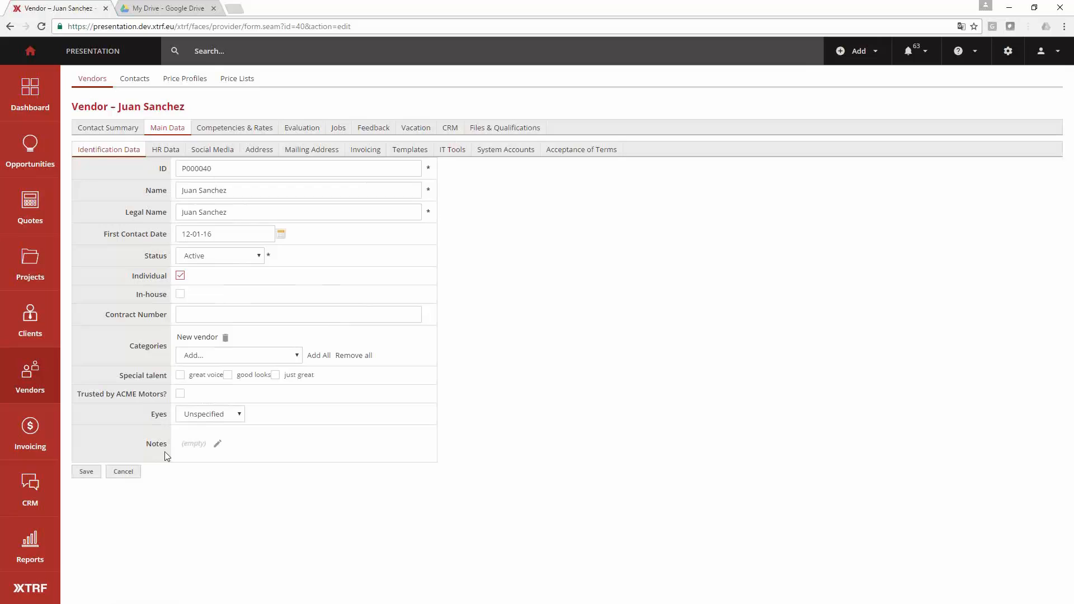
{"action": "left_click_drag", "start_coordinate": [78, 394], "coordinate": [150, 394]}
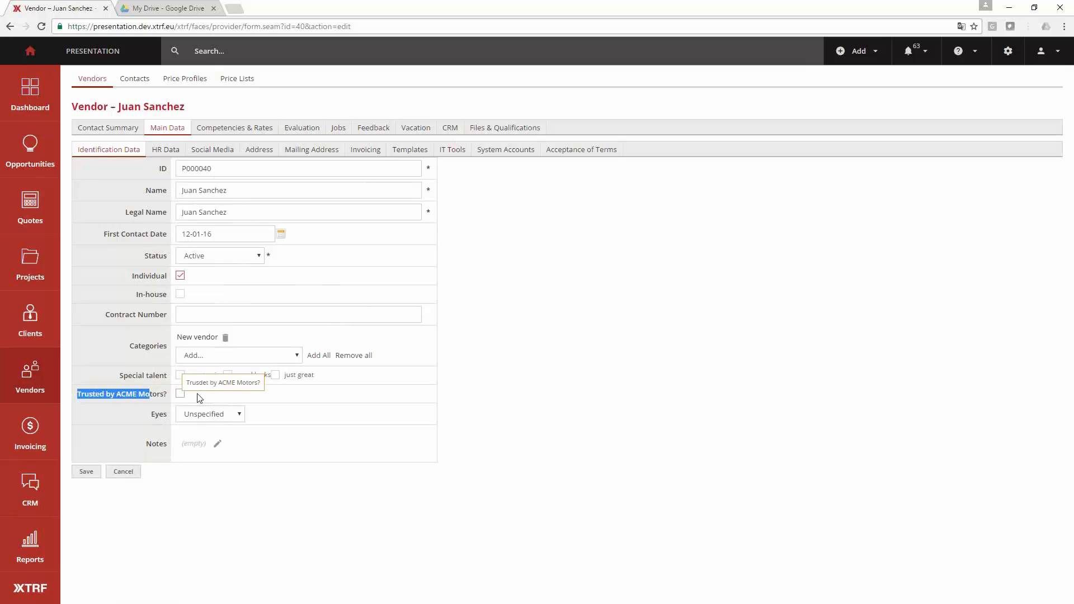
{"action": "left_click", "coordinate": [201, 399]}
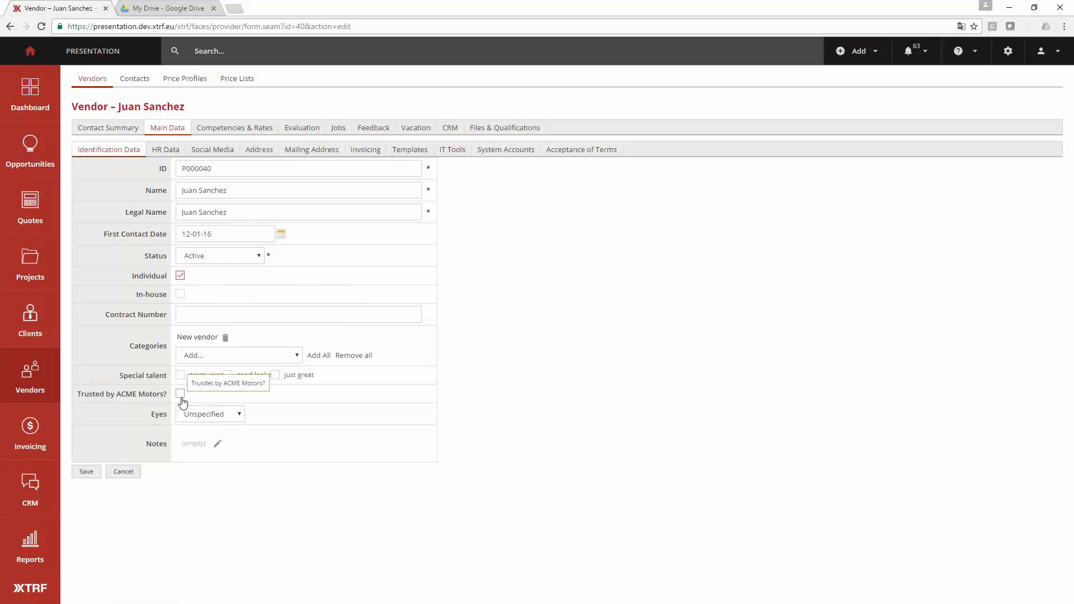
{"action": "left_click", "coordinate": [181, 394]}
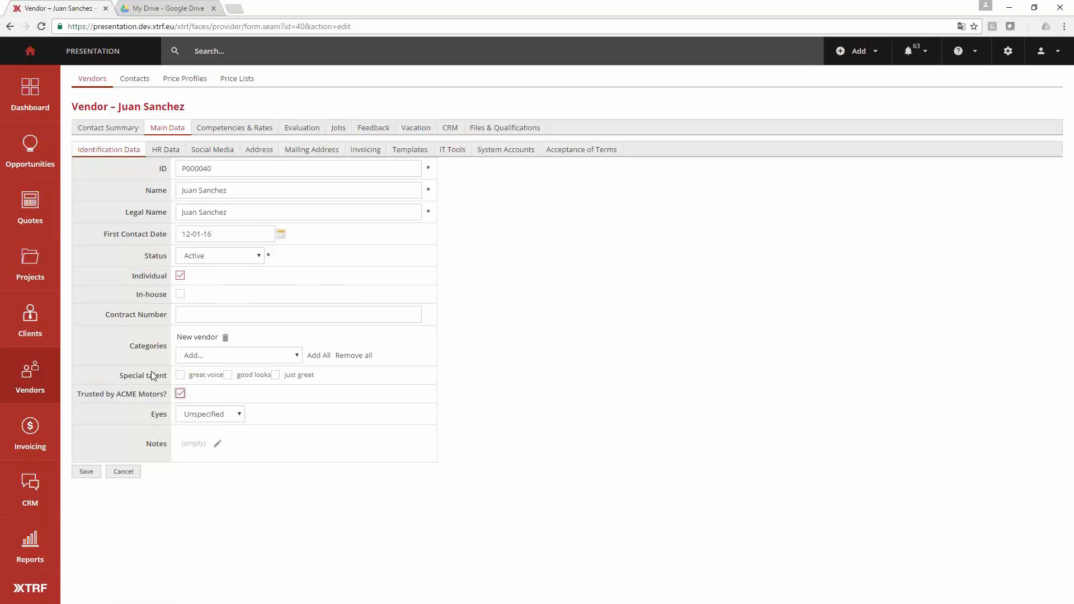
- Add a vendor price profile named ACME Motors and keep it as the selected profile
{"action": "left_click", "coordinate": [212, 128]}
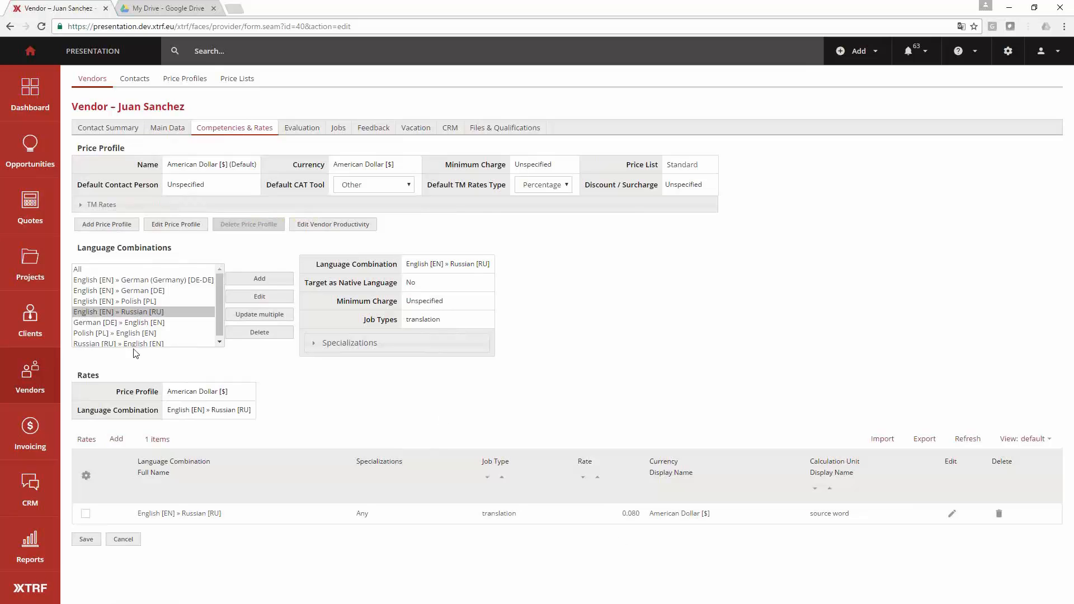
{"action": "left_click", "coordinate": [114, 228]}
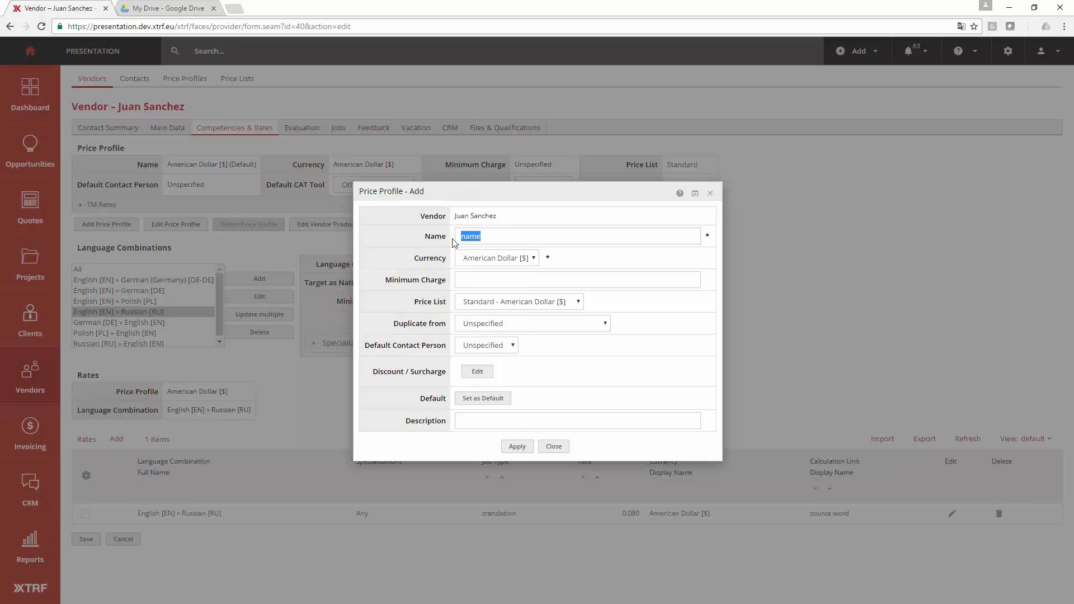
{"action": "type", "text": "ACME Motors"}
{"action": "left_click", "coordinate": [514, 444]}
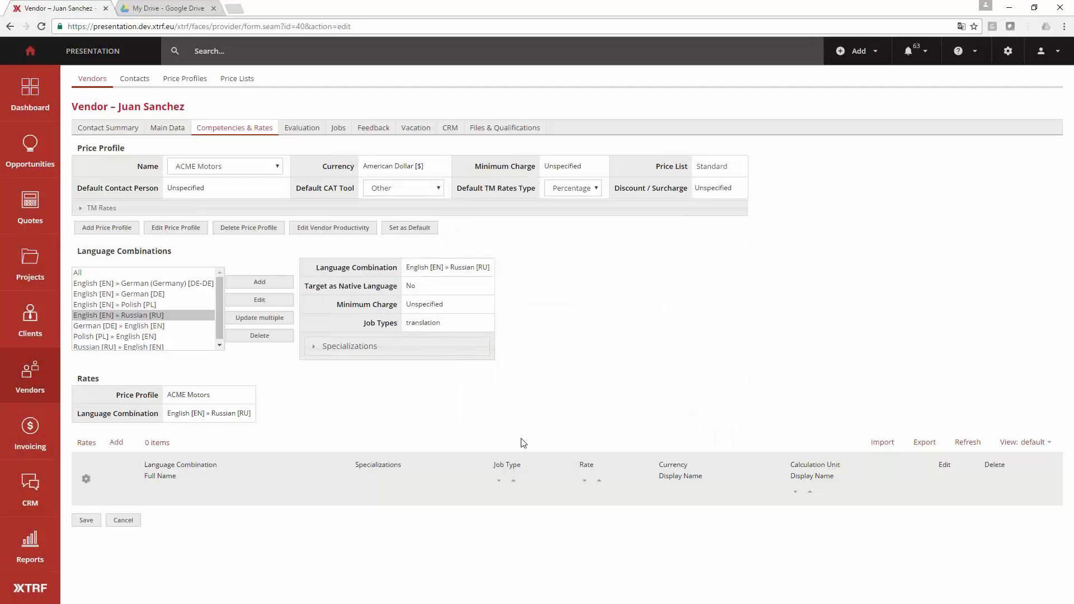
{"action": "left_click", "coordinate": [216, 166]}
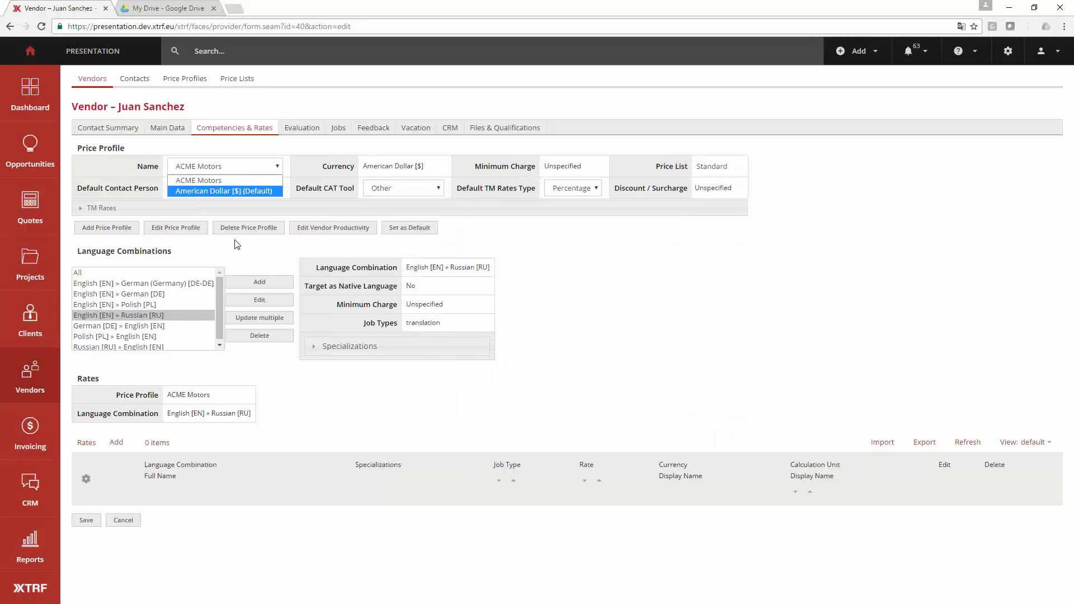
{"action": "left_click", "coordinate": [254, 181]}
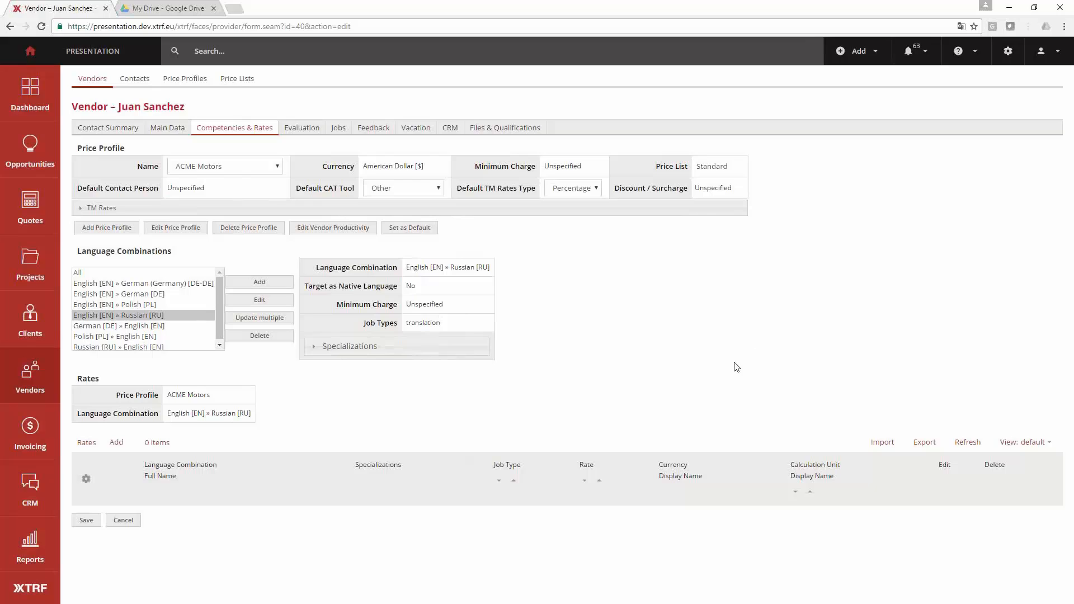
- Assign the Trusted Vendors category in the vendor's identification data, removing the mistakenly added Tutor category
{"action": "left_click", "coordinate": [174, 130]}
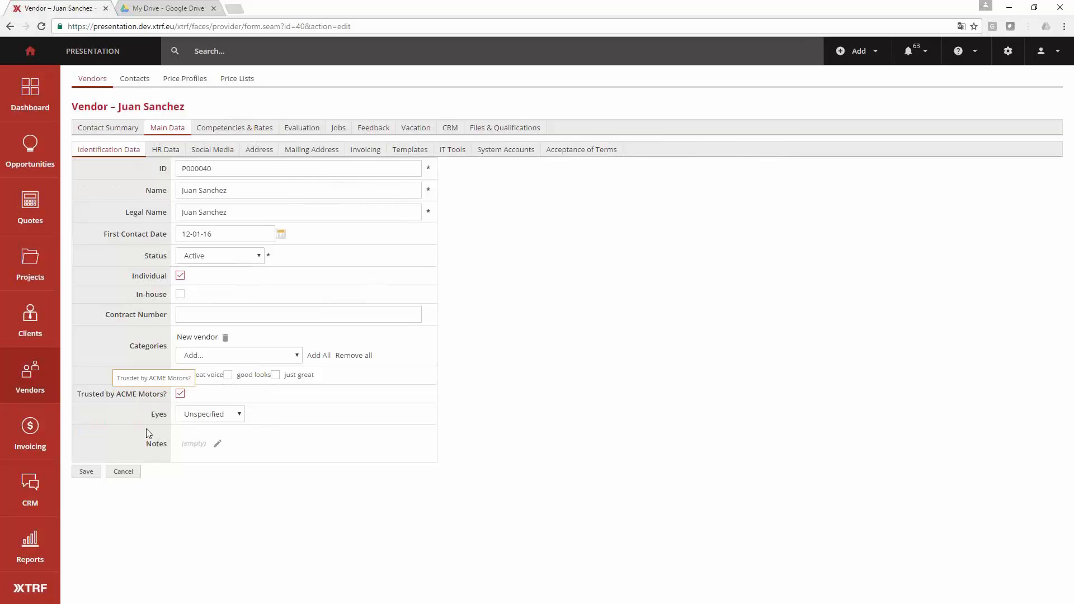
{"action": "left_click", "coordinate": [185, 356]}
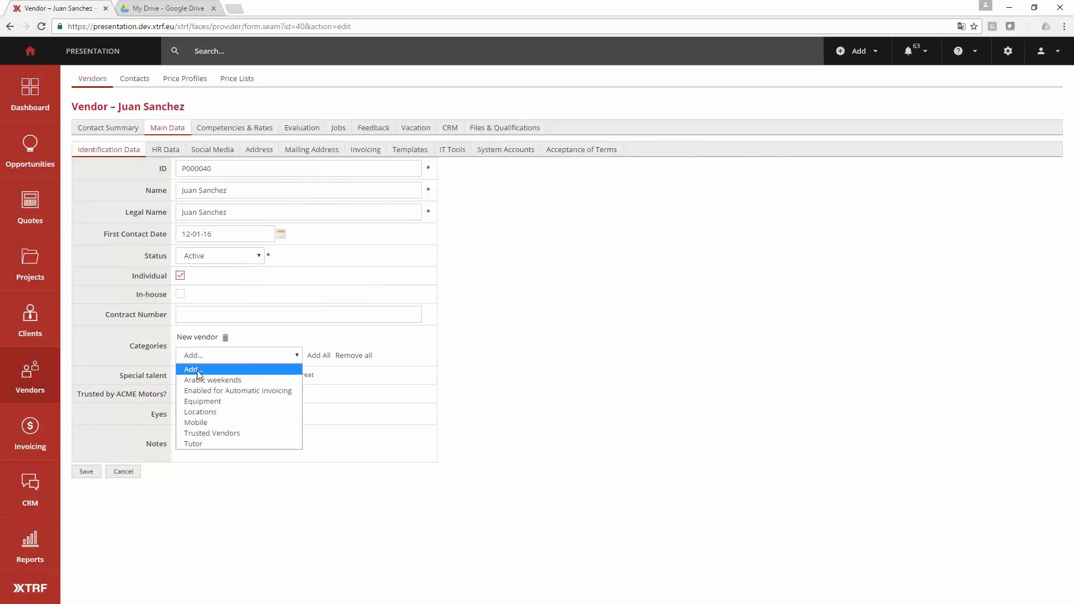
{"action": "left_click", "coordinate": [216, 441]}
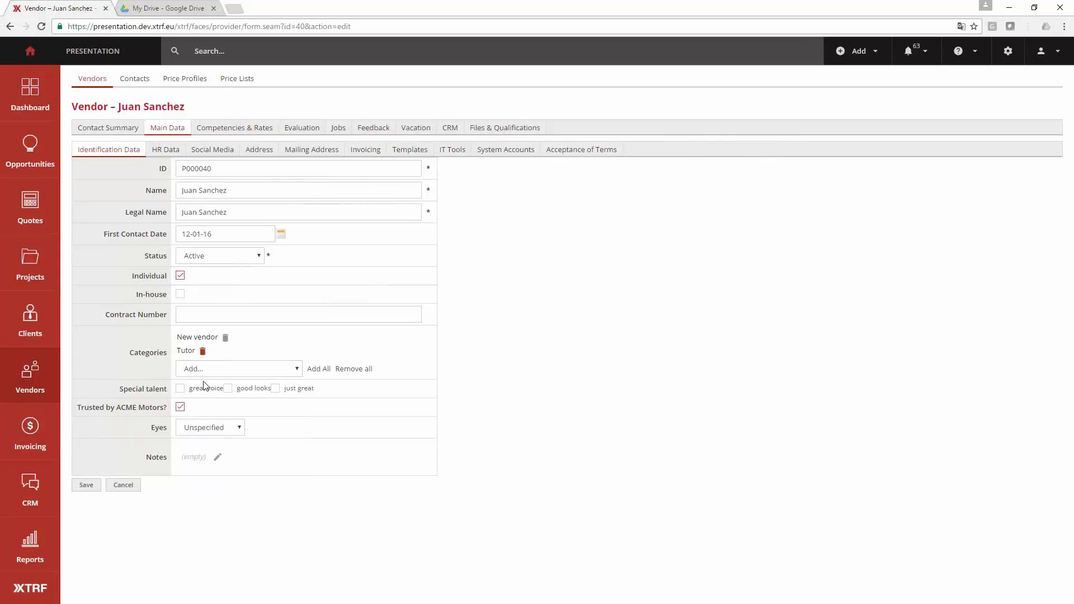
{"action": "left_click", "coordinate": [203, 352]}
{"action": "left_click", "coordinate": [206, 357]}
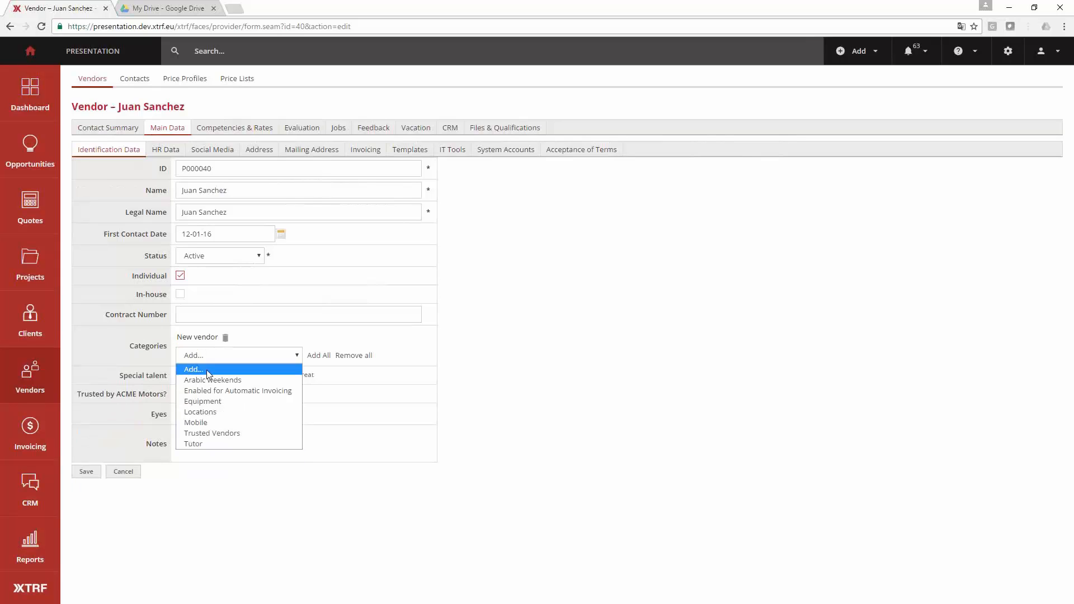
{"action": "left_click", "coordinate": [213, 432]}
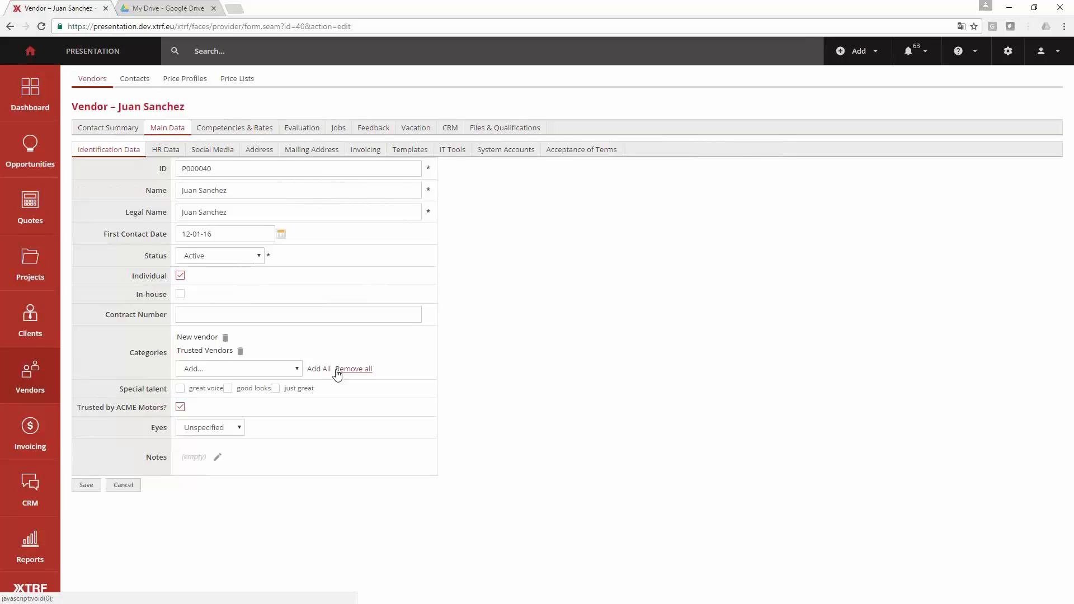
- Set the vendor's eyes to Brown and select good looks and just great as special talents
{"action": "triple_click", "coordinate": [126, 390]}
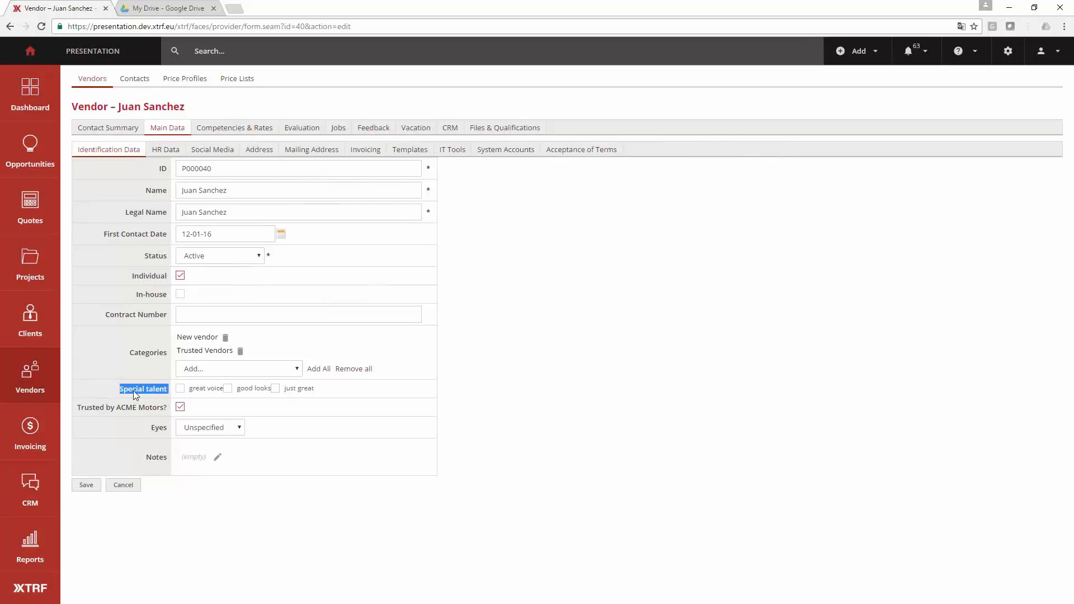
{"action": "left_click", "coordinate": [189, 435]}
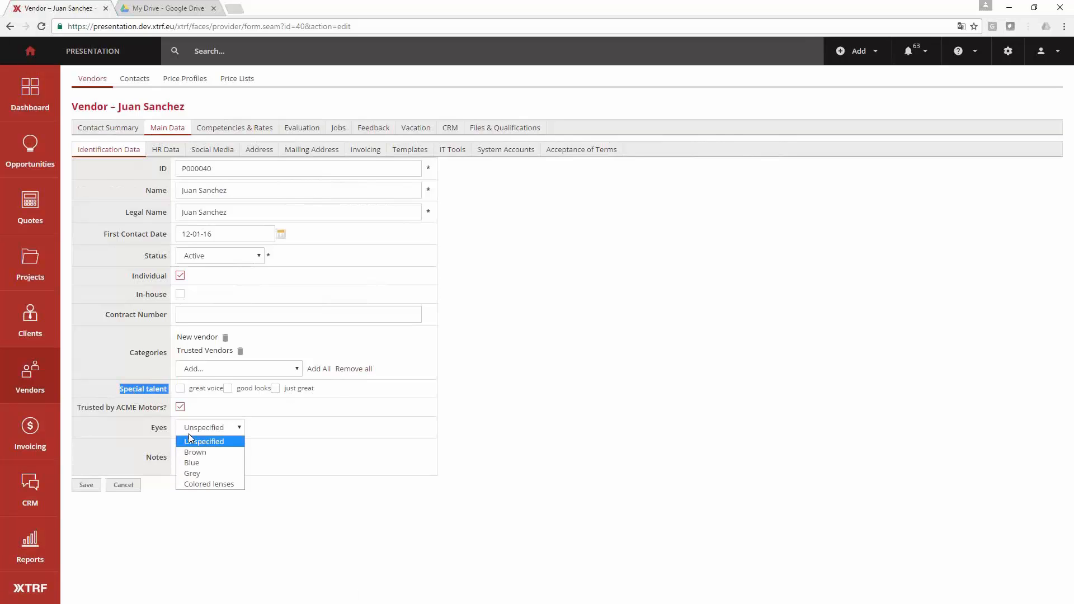
{"action": "left_click", "coordinate": [225, 451]}
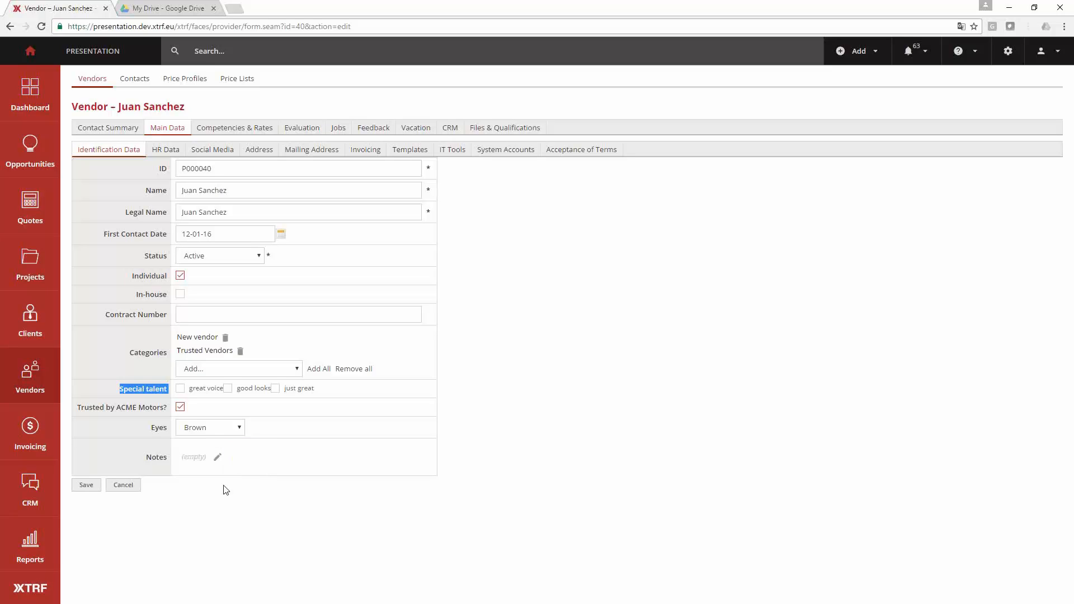
{"action": "left_click", "coordinate": [222, 485]}
{"action": "left_click", "coordinate": [228, 389]}
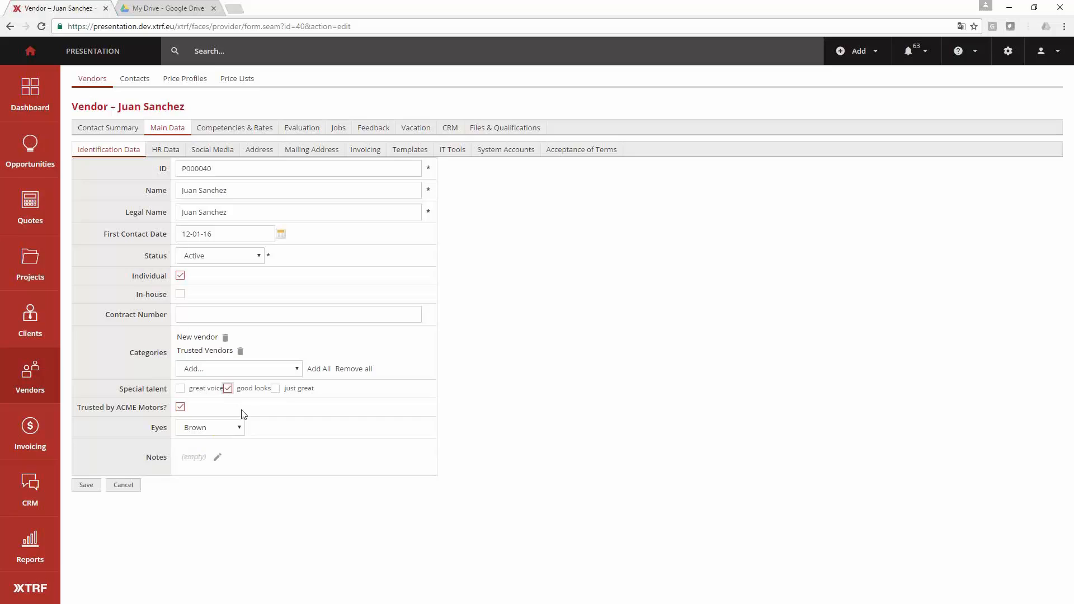
{"action": "left_click", "coordinate": [275, 389]}
- Examine the Individual and In-house settings in the vendor's identification data, leaving Individual enabled
{"action": "left_click_drag", "start_coordinate": [133, 281], "coordinate": [198, 284]}
{"action": "left_click", "coordinate": [199, 281]}
{"action": "left_click", "coordinate": [181, 277]}
{"action": "left_click", "coordinate": [180, 276]}
{"action": "left_click_drag", "start_coordinate": [137, 294], "coordinate": [169, 295]}
{"action": "left_click", "coordinate": [203, 295]}
{"action": "left_click", "coordinate": [142, 296]}
- Start adding a new project, discarding the unsaved modifications of the vendor
{"action": "left_click", "coordinate": [858, 50]}
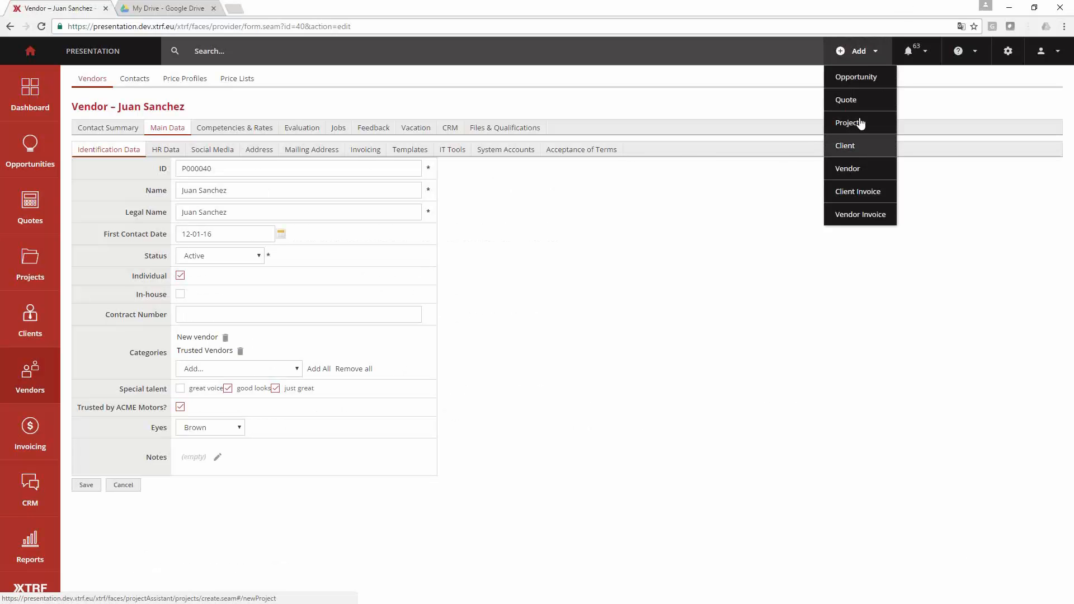
{"action": "left_click", "coordinate": [864, 120]}
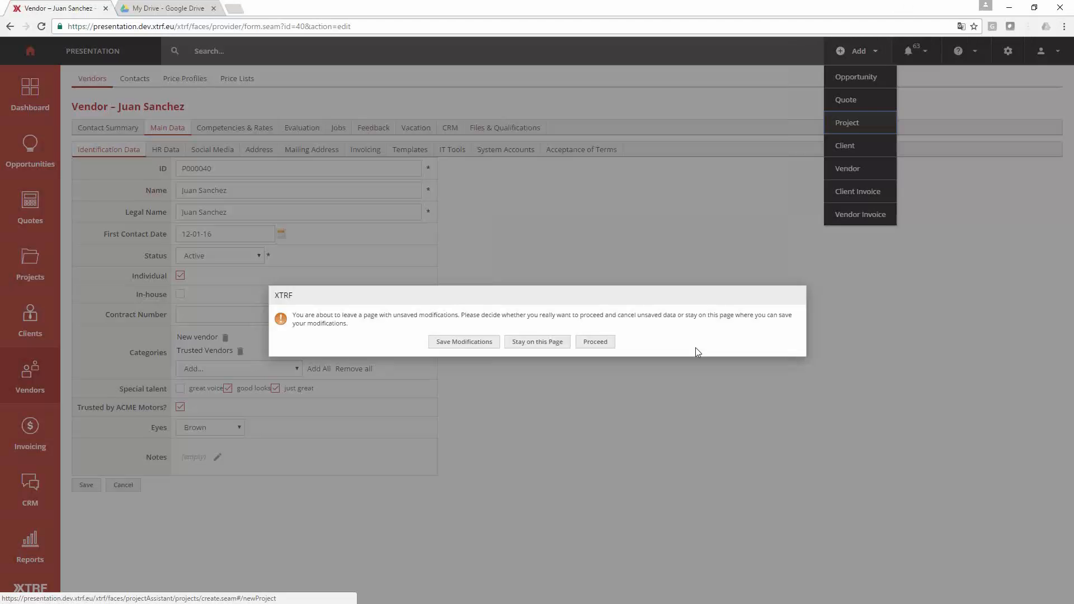
{"action": "left_click", "coordinate": [594, 343]}
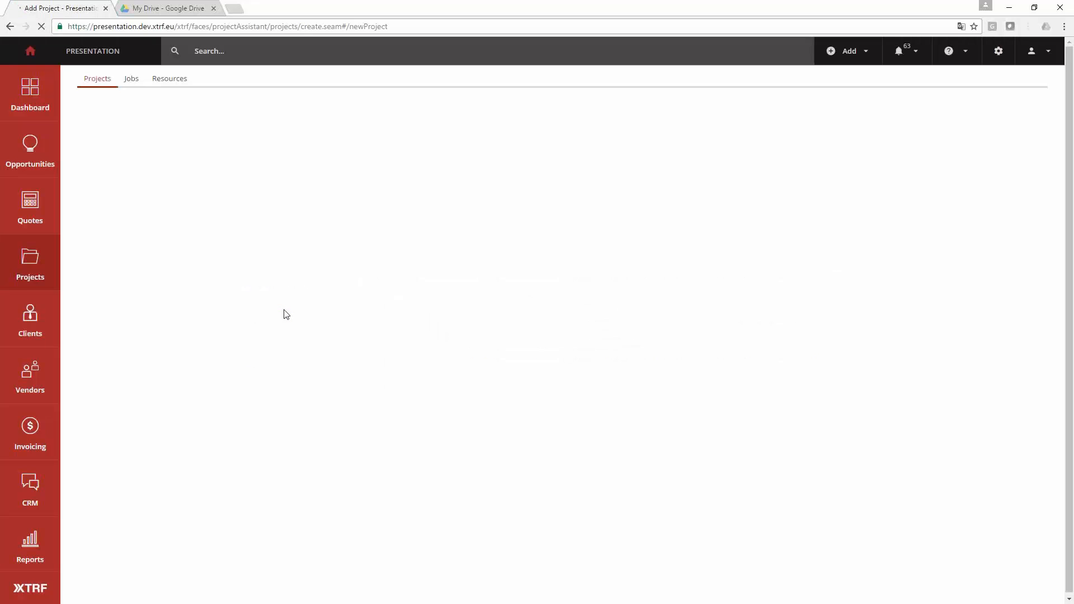
- Name the project with the presenter's first name followed by "showing project on webinar"
{"action": "left_click", "coordinate": [183, 187]}
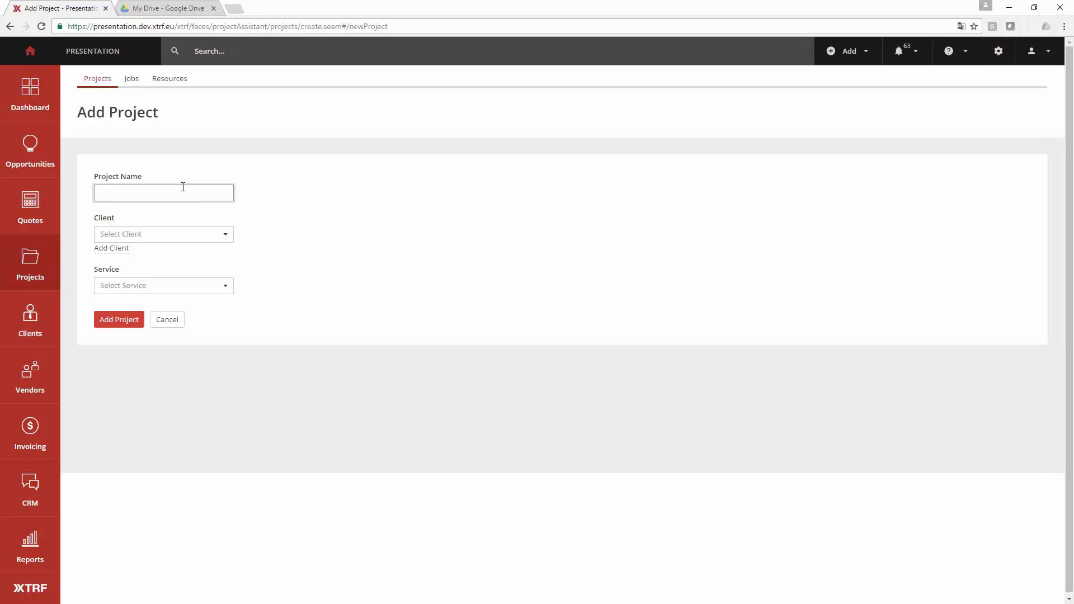
{"action": "type", "text": "Maciej show"}
{"action": "type", "text": "ing project on webinar"}
- Create the project for the client MR Corporation with the Basic Translation service
{"action": "left_click", "coordinate": [160, 235]}
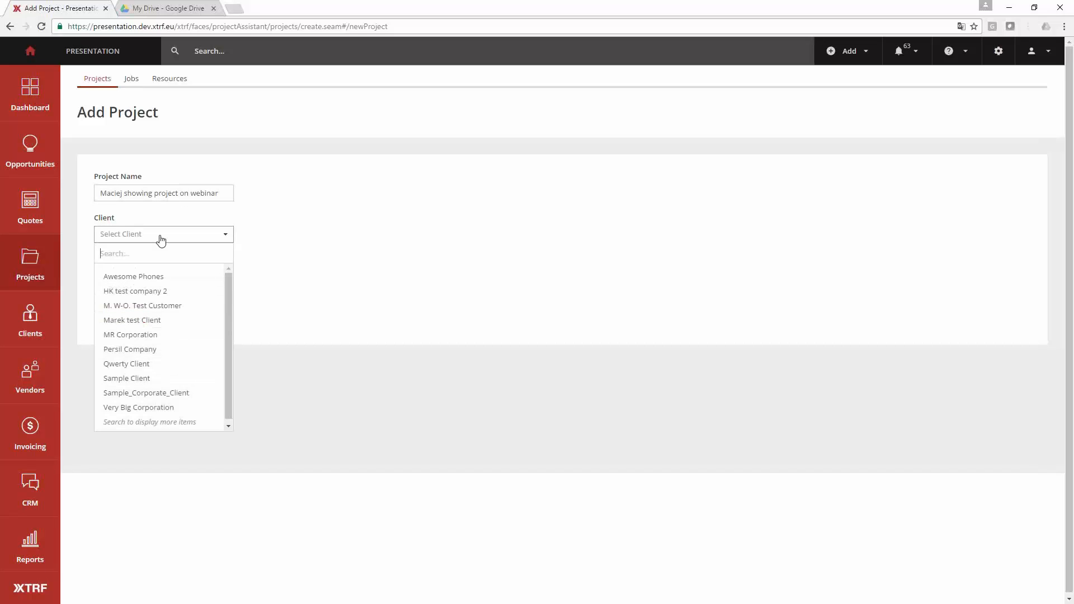
{"action": "type", "text": "mr"}
{"action": "key", "text": "Return"}
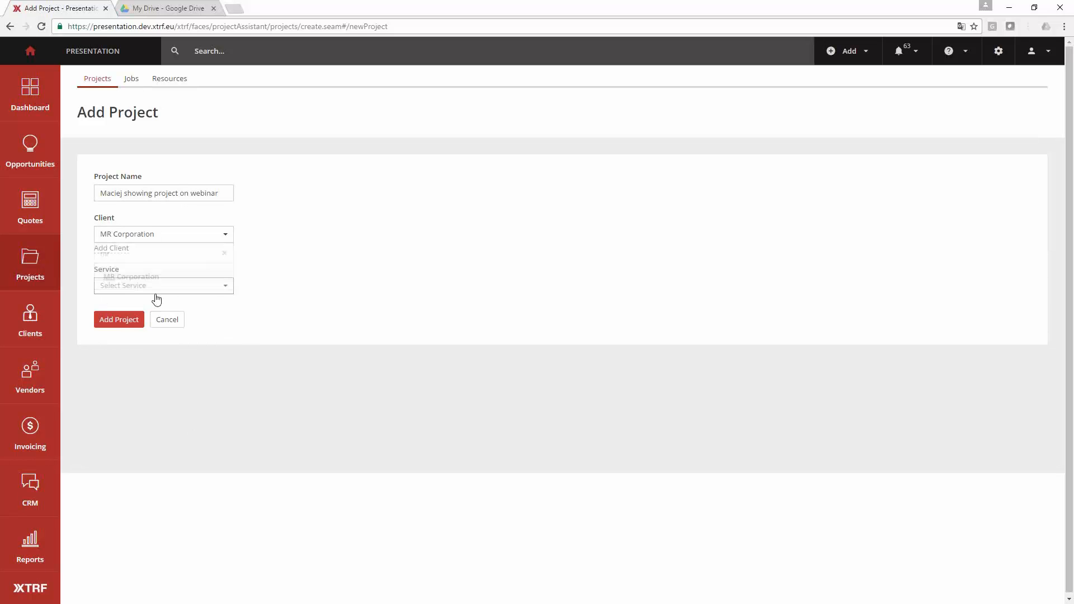
{"action": "left_click", "coordinate": [160, 289]}
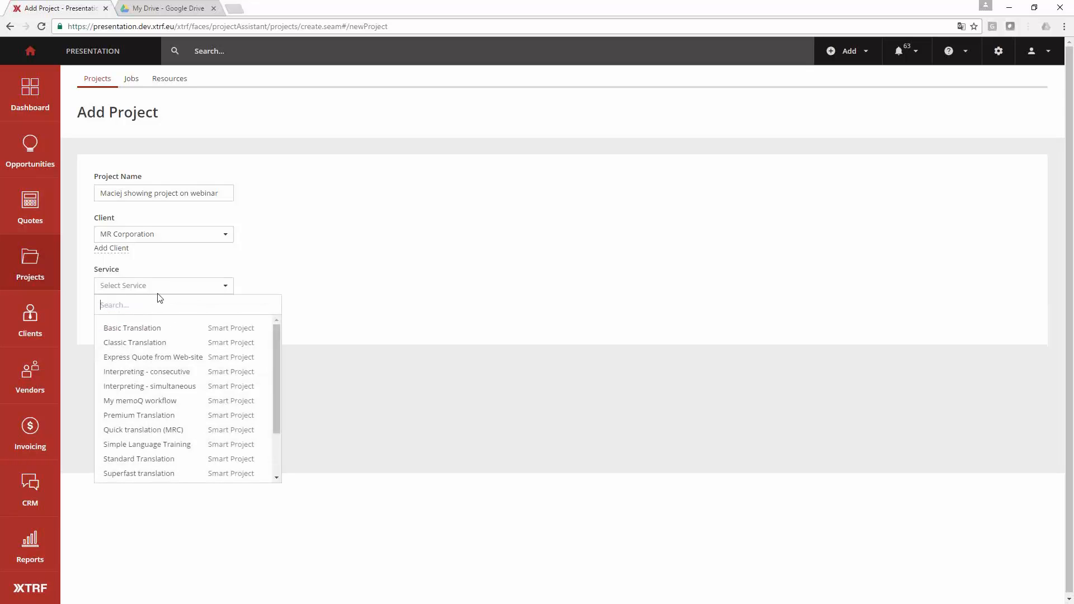
{"action": "left_click", "coordinate": [137, 331]}
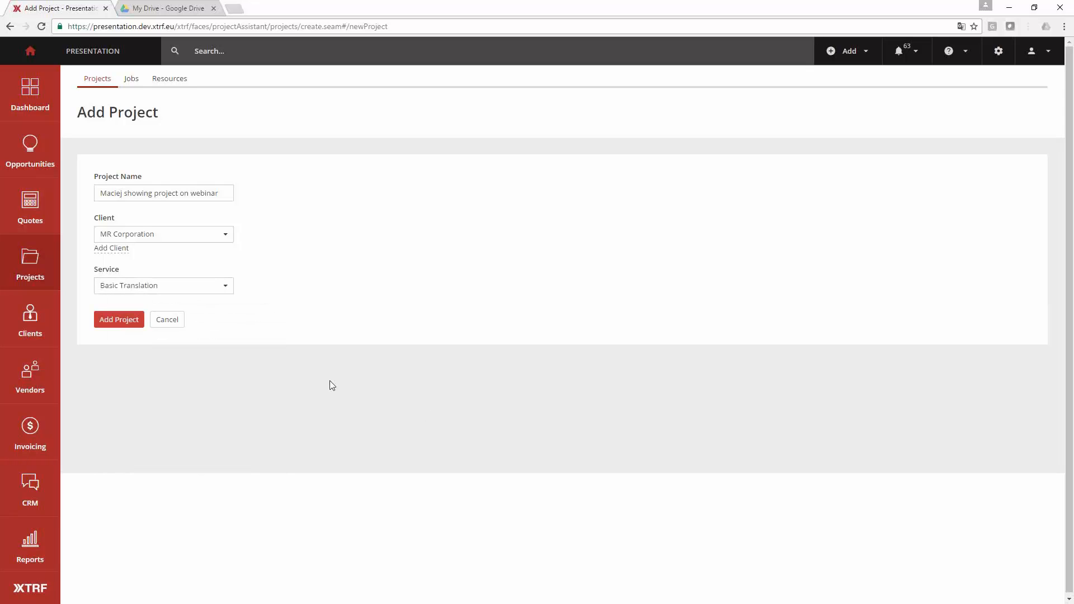
{"action": "left_click", "coordinate": [127, 320]}
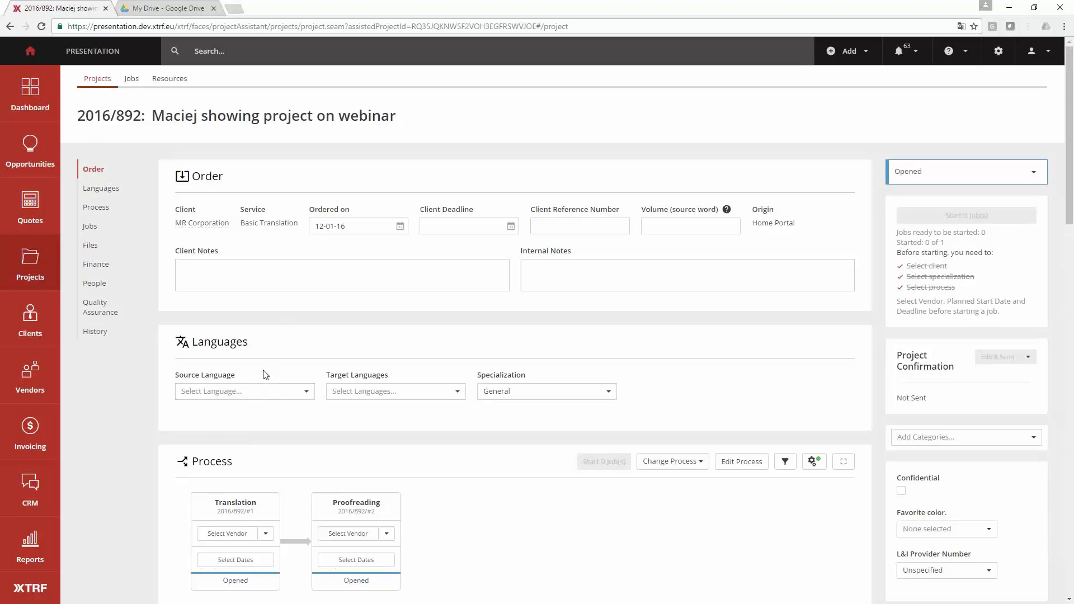
- Set the project's source language to English [EN] and its target languages to Polish [PL] and Russian [RU]
{"action": "left_click", "coordinate": [252, 391]}
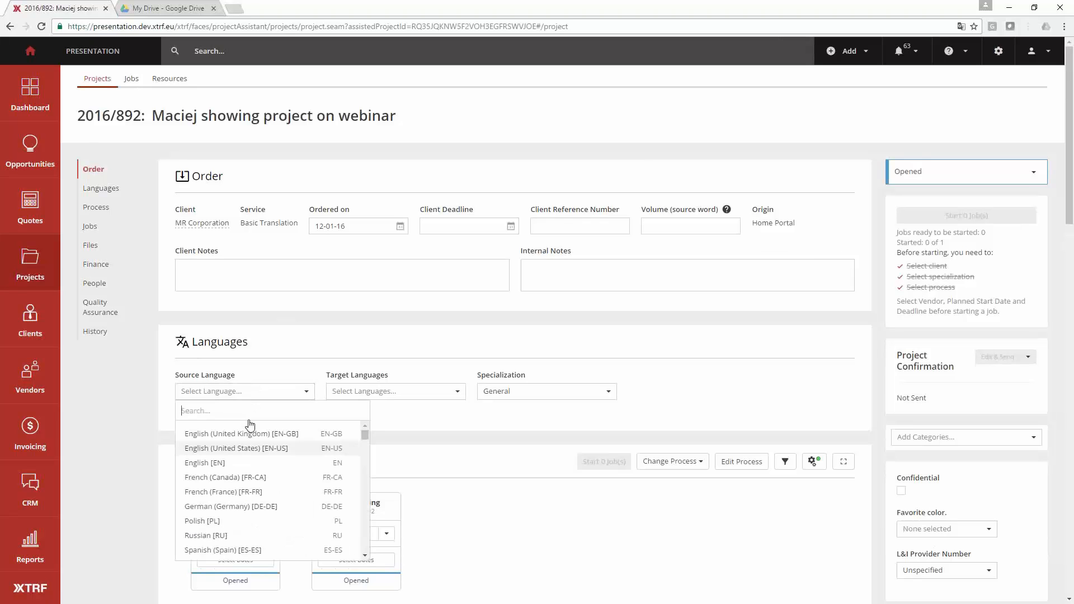
{"action": "left_click", "coordinate": [224, 465]}
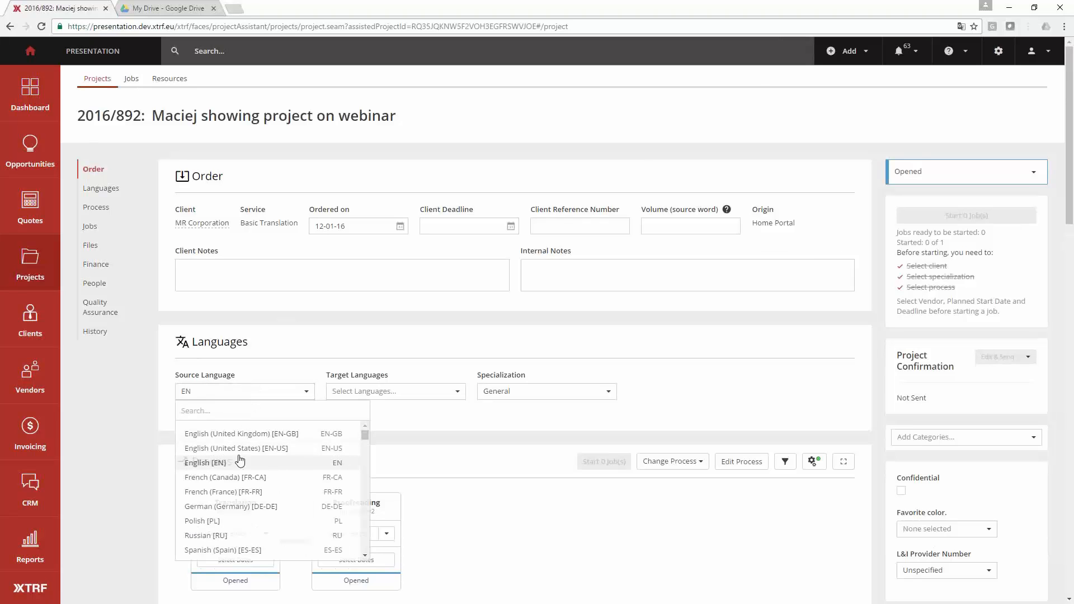
{"action": "left_click", "coordinate": [359, 399]}
{"action": "left_click", "coordinate": [367, 522]}
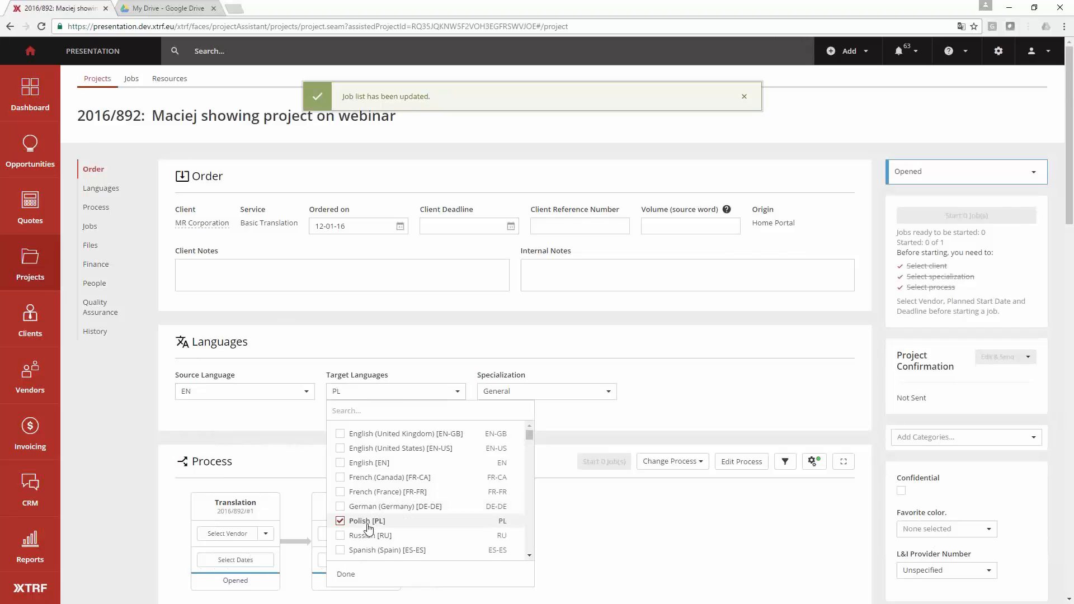
{"action": "left_click", "coordinate": [367, 536]}
{"action": "left_click", "coordinate": [367, 574]}
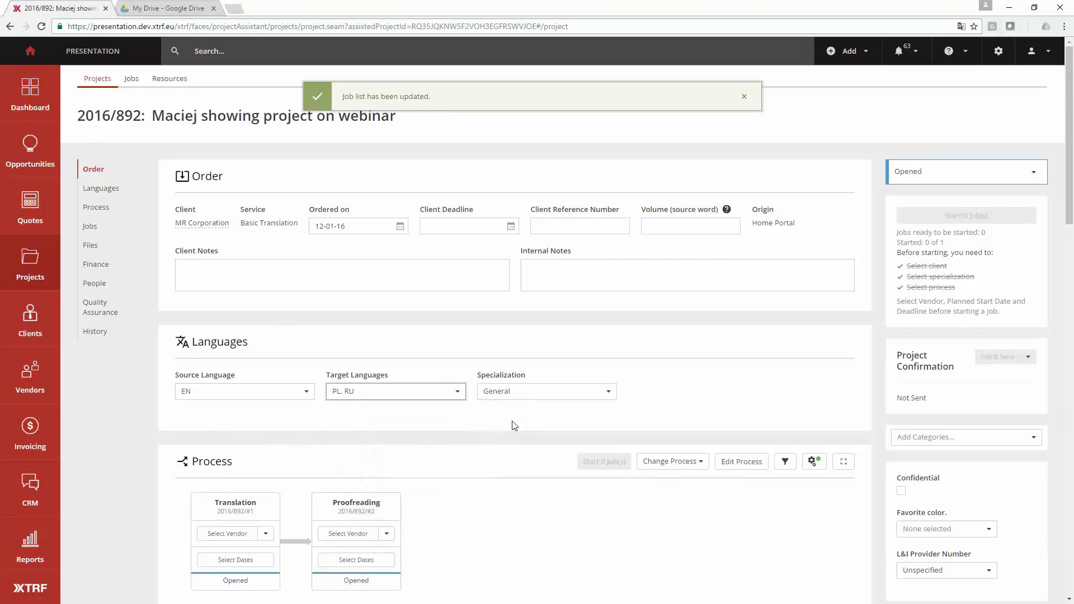
- Set the project's specialization to General
{"action": "left_click", "coordinate": [536, 403]}
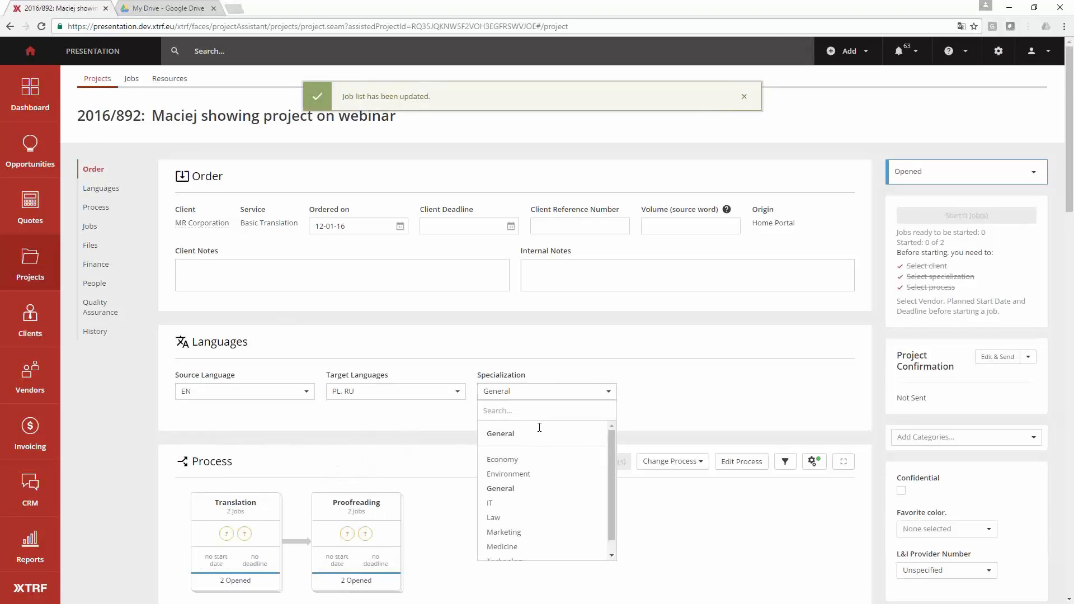
{"action": "left_click", "coordinate": [540, 428]}
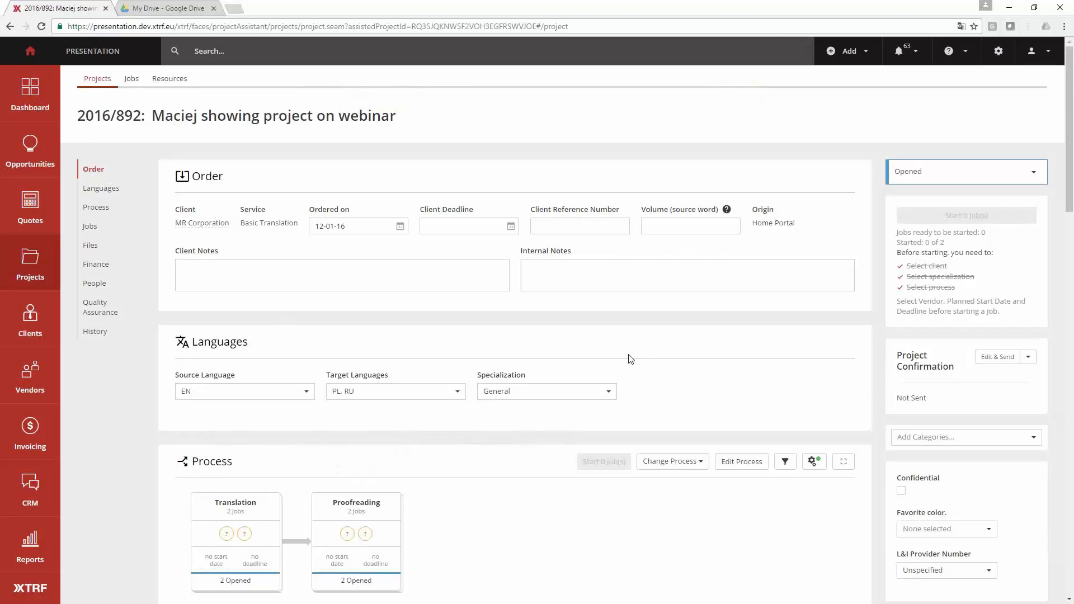
- Set the order's volume to 4500 source words
{"action": "scroll", "coordinate": [633, 359], "scroll_direction": "down", "scroll_amount": 3}
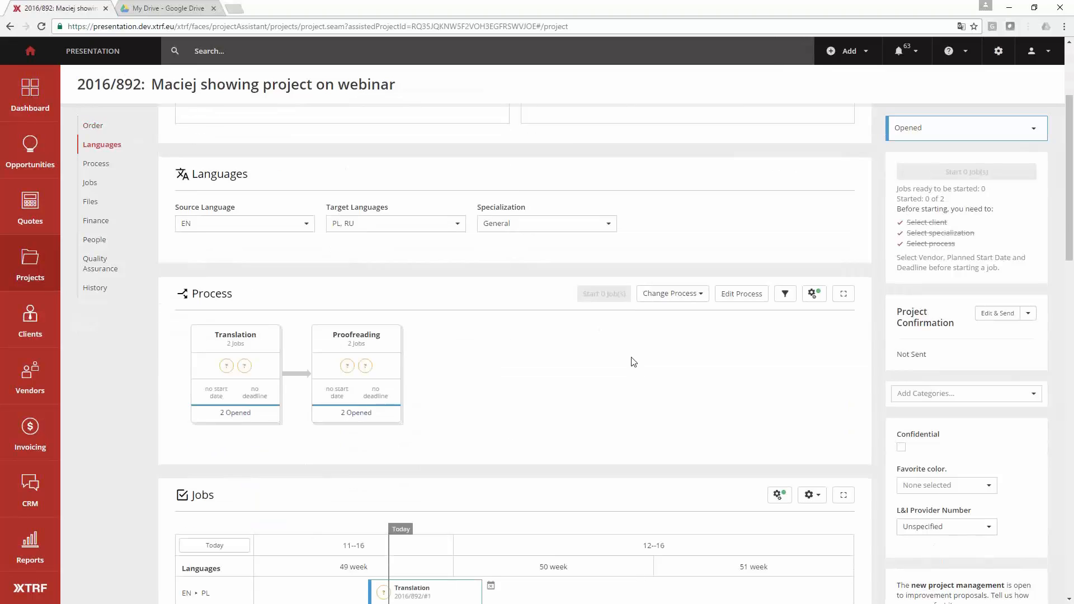
{"action": "scroll", "coordinate": [431, 499], "scroll_direction": "up", "scroll_amount": 2}
{"action": "scroll", "coordinate": [472, 442], "scroll_direction": "down", "scroll_amount": 3}
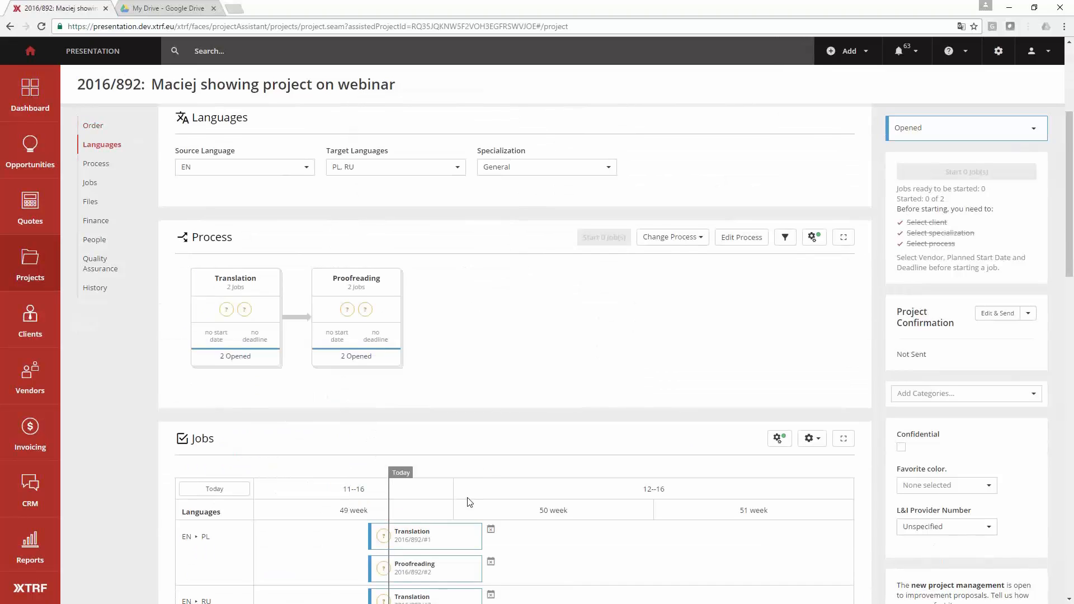
{"action": "scroll", "coordinate": [469, 464], "scroll_direction": "down", "scroll_amount": 2}
{"action": "scroll", "coordinate": [470, 501], "scroll_direction": "up", "scroll_amount": 5}
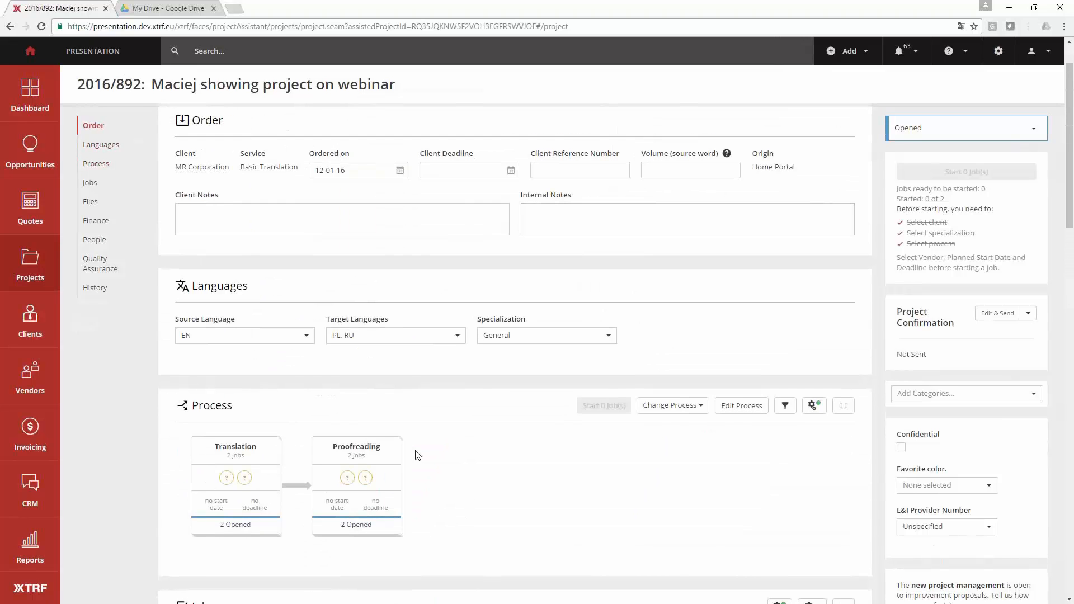
{"action": "left_click", "coordinate": [660, 172]}
{"action": "type", "text": "4500"}
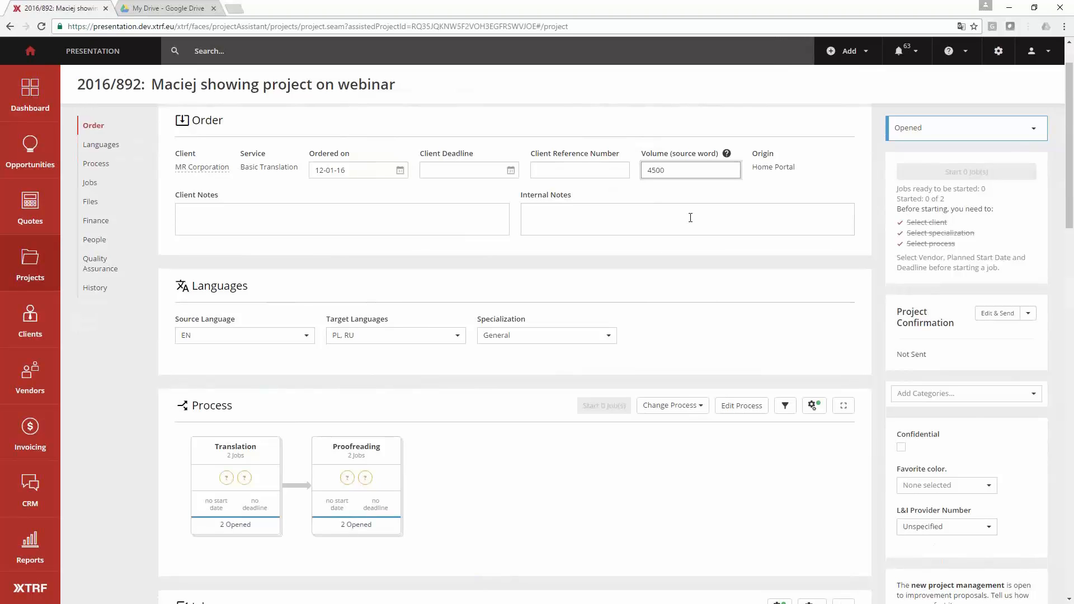
{"action": "left_click", "coordinate": [704, 286]}
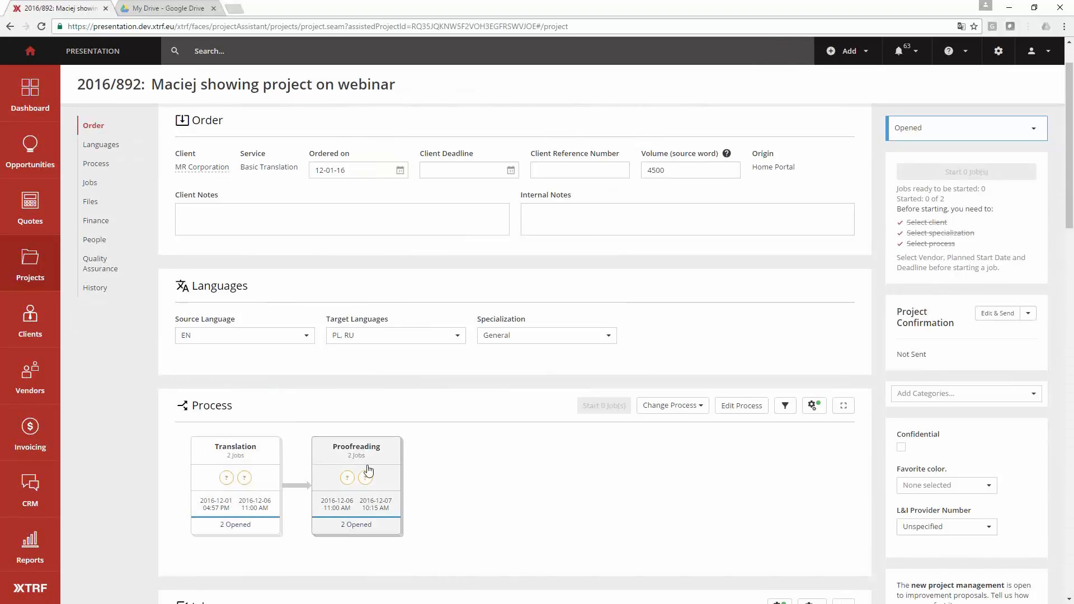
- Examine the planned dates of the translation and proofreading jobs in the process and in the job timeline for both language pairs
{"action": "scroll", "coordinate": [460, 491], "scroll_direction": "down", "scroll_amount": 1}
{"action": "scroll", "coordinate": [462, 492], "scroll_direction": "down", "scroll_amount": 4}
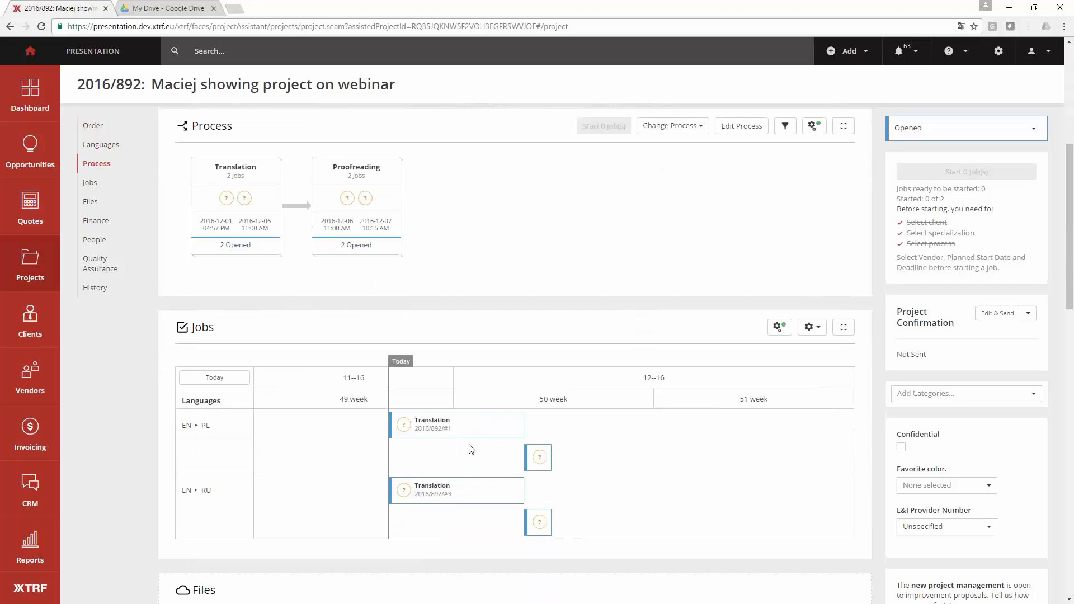
{"action": "mouse_move", "coordinate": [431, 430]}
{"action": "mouse_move", "coordinate": [541, 464]}
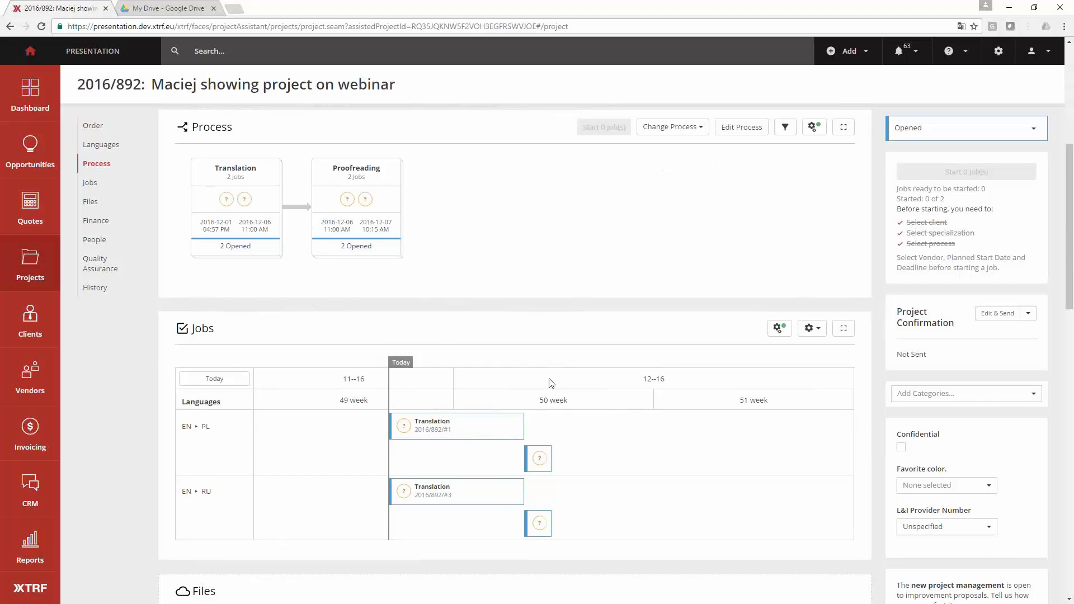
{"action": "scroll", "coordinate": [557, 369], "scroll_direction": "up", "scroll_amount": 3}
{"action": "scroll", "coordinate": [564, 363], "scroll_direction": "up", "scroll_amount": 3}
{"action": "left_click", "coordinate": [672, 172]}
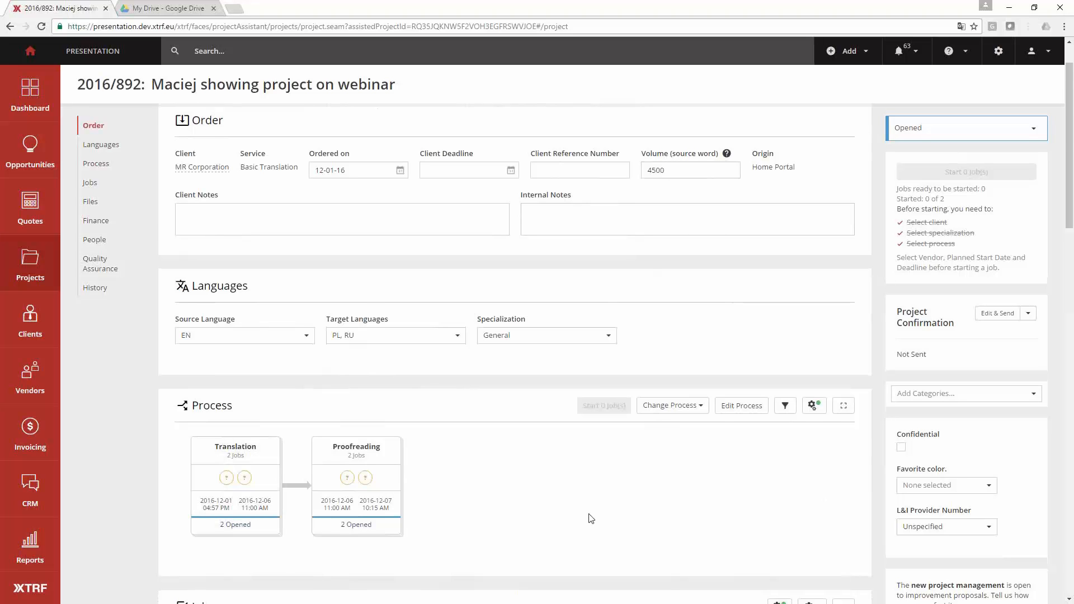
{"action": "scroll", "coordinate": [590, 518], "scroll_direction": "down", "scroll_amount": 5}
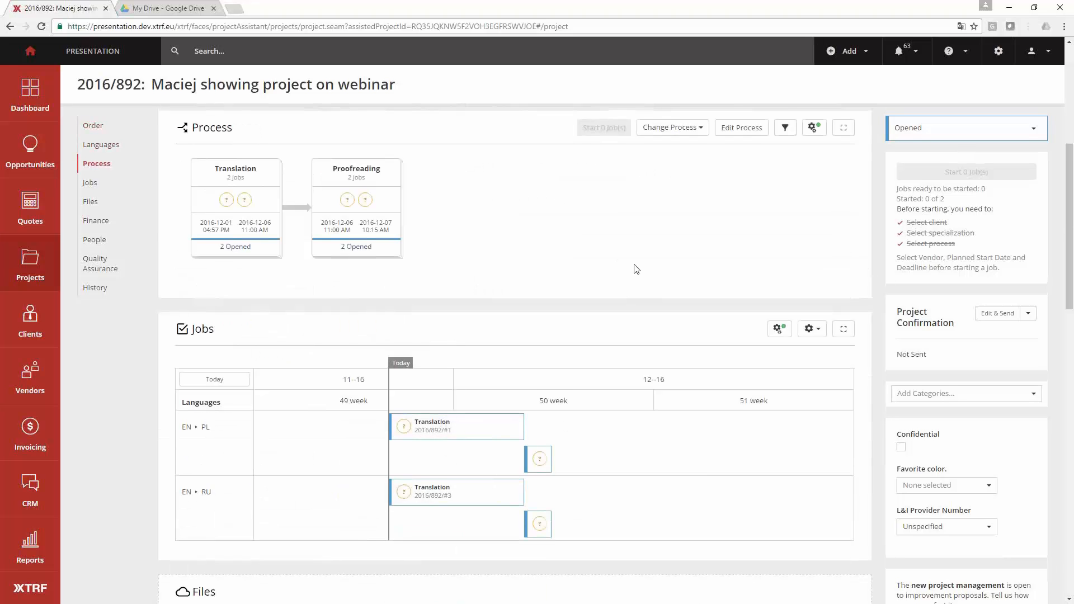
{"action": "scroll", "coordinate": [637, 268], "scroll_direction": "up", "scroll_amount": 3}
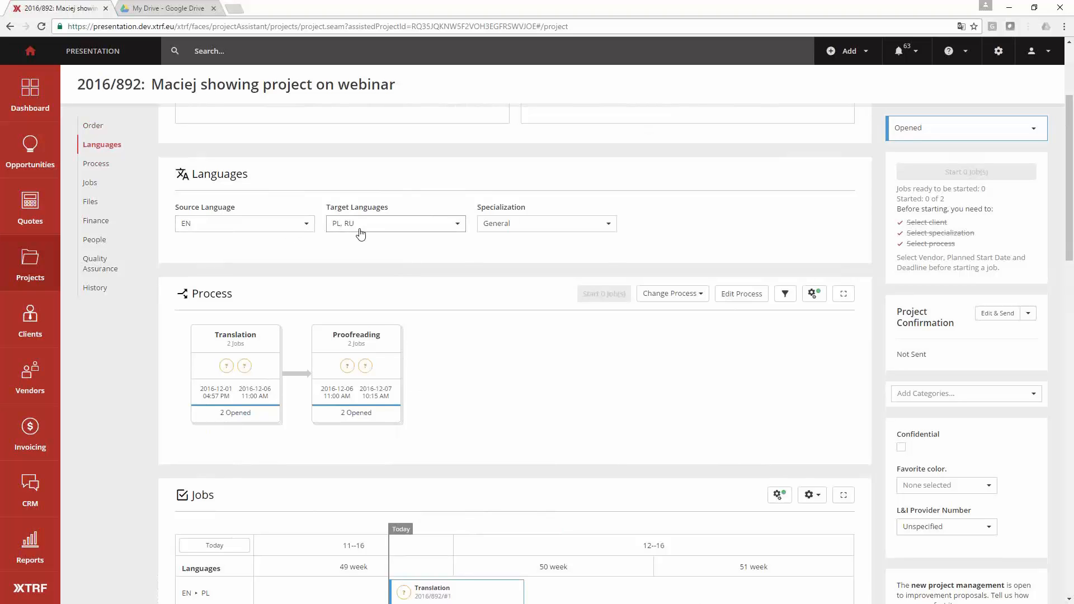
{"action": "scroll", "coordinate": [557, 298], "scroll_direction": "up", "scroll_amount": 3}
{"action": "scroll", "coordinate": [589, 338], "scroll_direction": "down", "scroll_amount": 6}
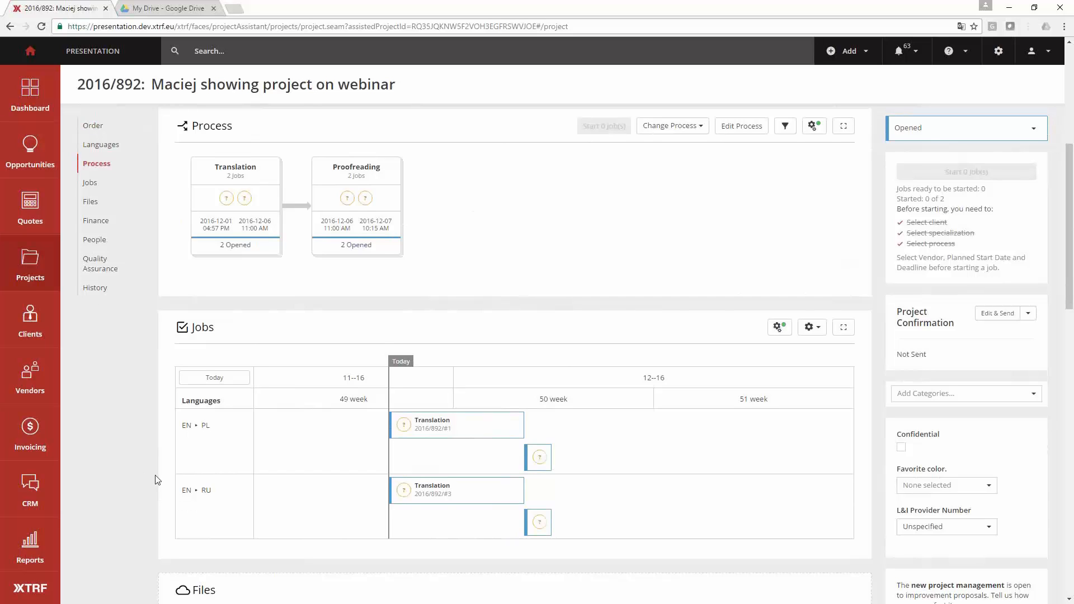
- Add the file White Ibis.txt to the project as an English source document
{"action": "scroll", "coordinate": [157, 480], "scroll_direction": "down", "scroll_amount": 3}
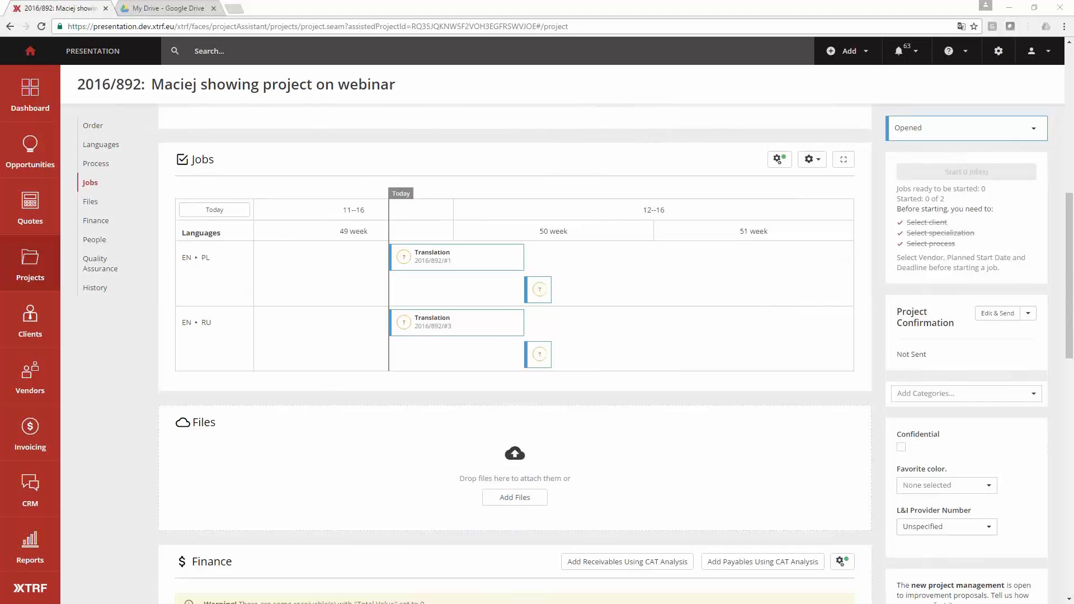
{"action": "left_click_drag", "start_coordinate": [216, 480], "coordinate": [442, 489]}
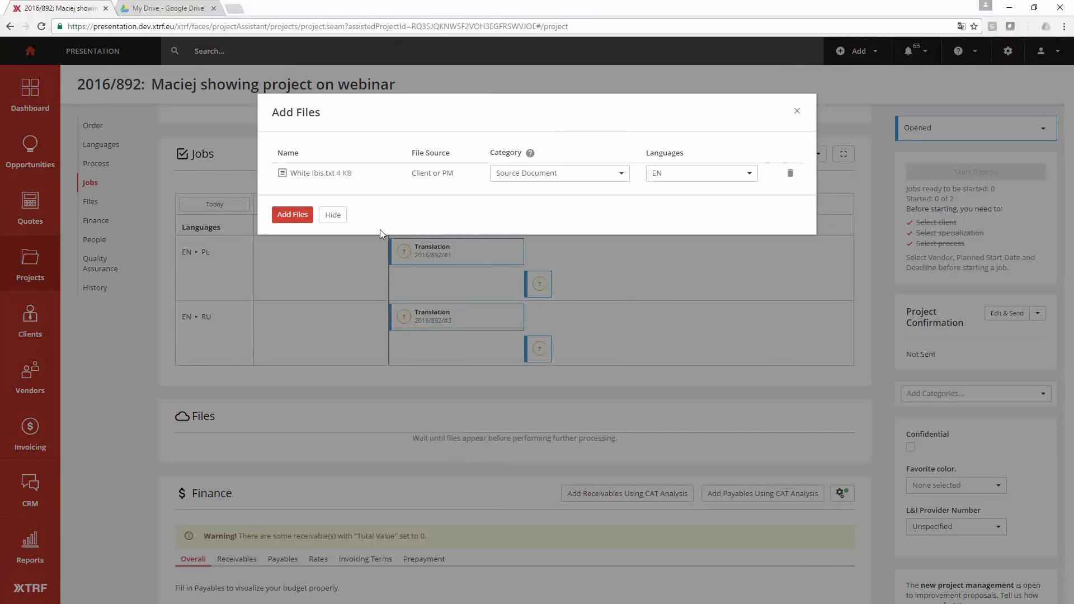
{"action": "left_click", "coordinate": [293, 214]}
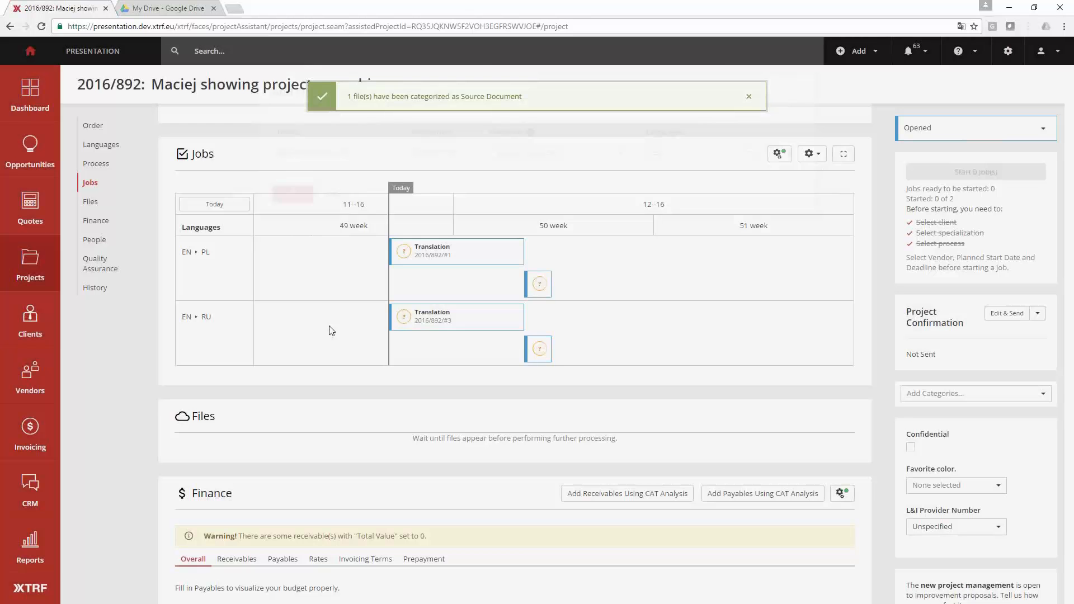
- Select the process's translation stage to list its two jobs
{"action": "scroll", "coordinate": [364, 313], "scroll_direction": "up", "scroll_amount": 5}
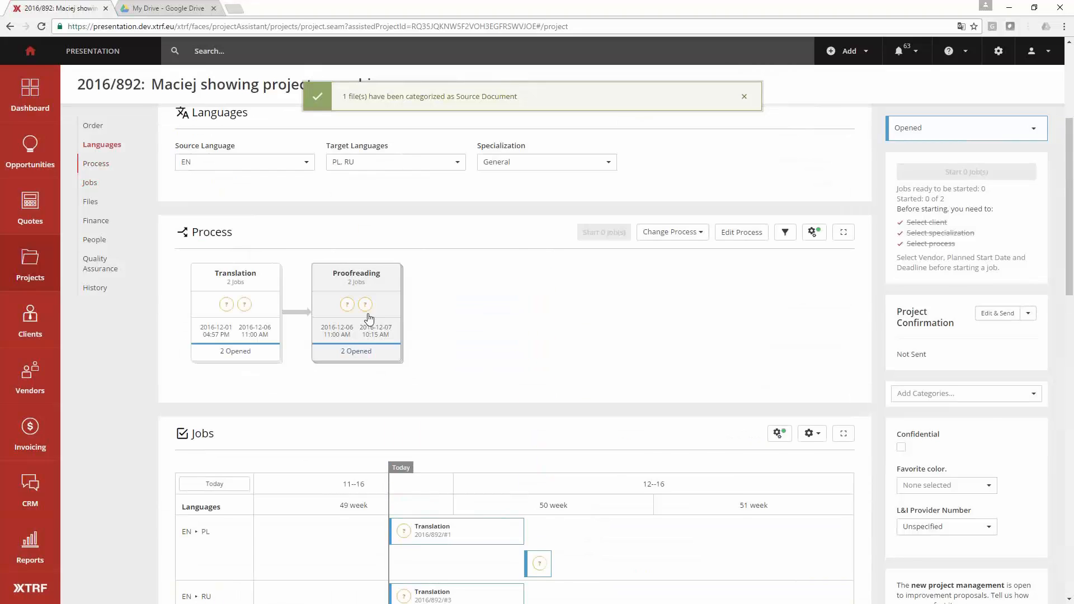
{"action": "scroll", "coordinate": [369, 317], "scroll_direction": "up", "scroll_amount": 4}
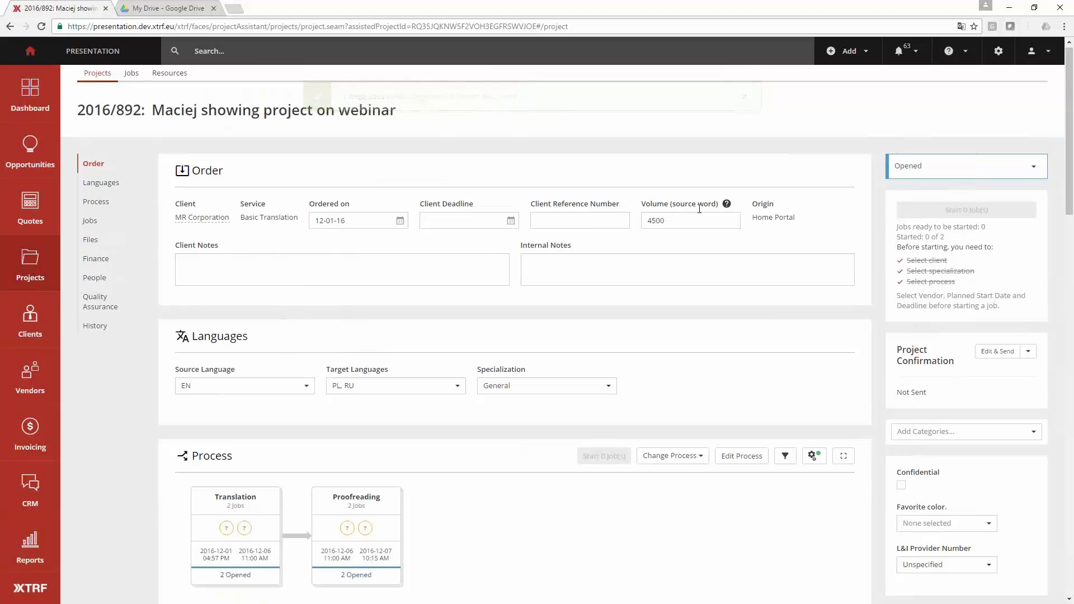
{"action": "scroll", "coordinate": [707, 367], "scroll_direction": "down", "scroll_amount": 7}
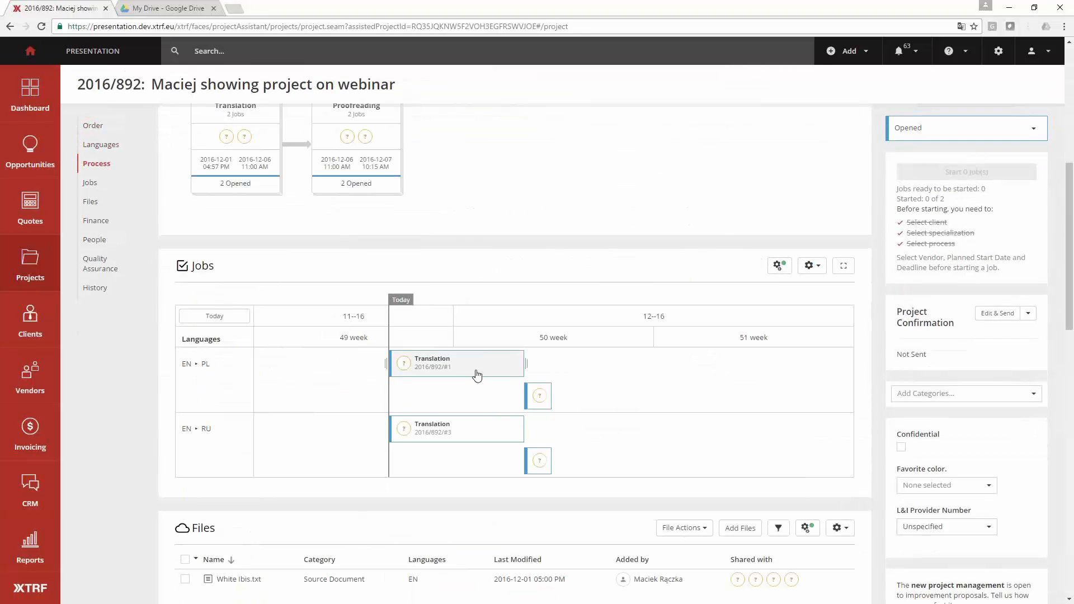
{"action": "scroll", "coordinate": [492, 423], "scroll_direction": "down", "scroll_amount": 2}
{"action": "scroll", "coordinate": [506, 434], "scroll_direction": "up", "scroll_amount": 5}
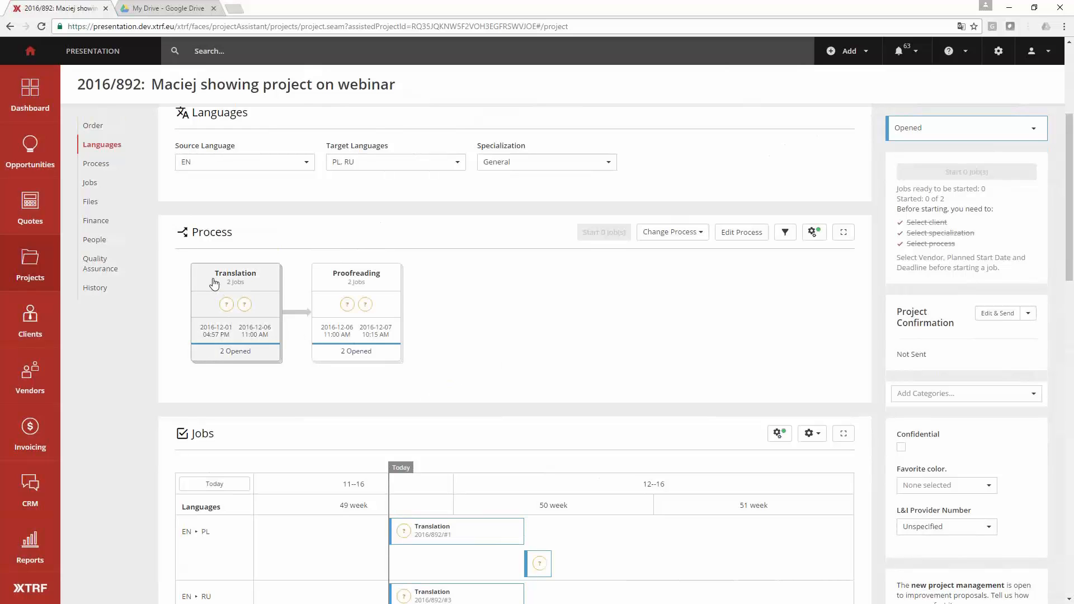
{"action": "left_click_drag", "start_coordinate": [214, 284], "coordinate": [244, 276]}
{"action": "left_click", "coordinate": [232, 321]}
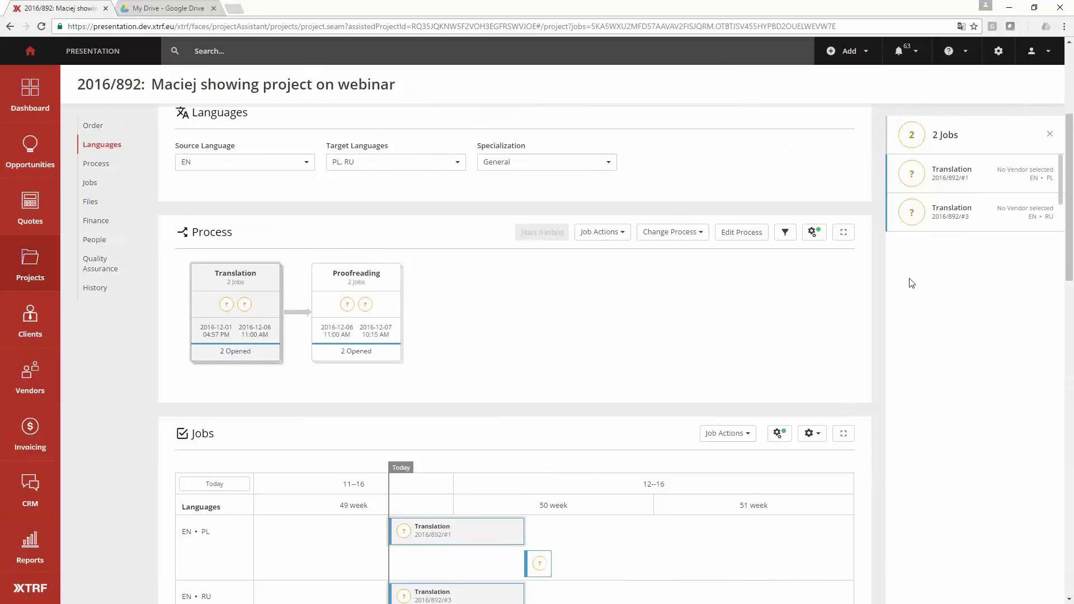
- Assign Blues Brothers Translation Services at the €0.100 rate to the EN–PL translation job, using the Vendor Context Match view
{"action": "left_click", "coordinate": [980, 186]}
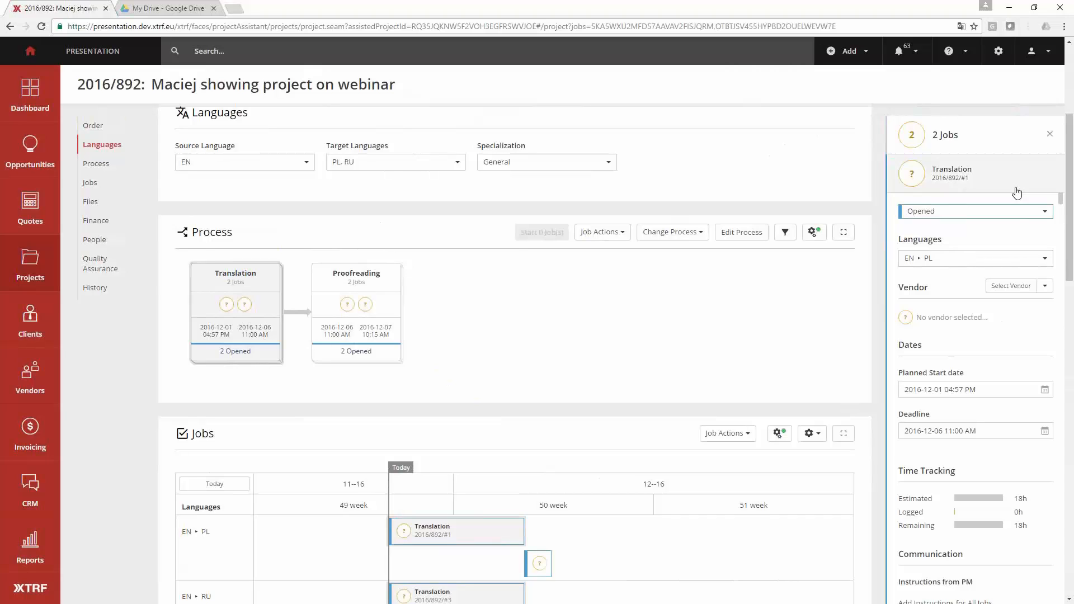
{"action": "left_click", "coordinate": [1011, 286]}
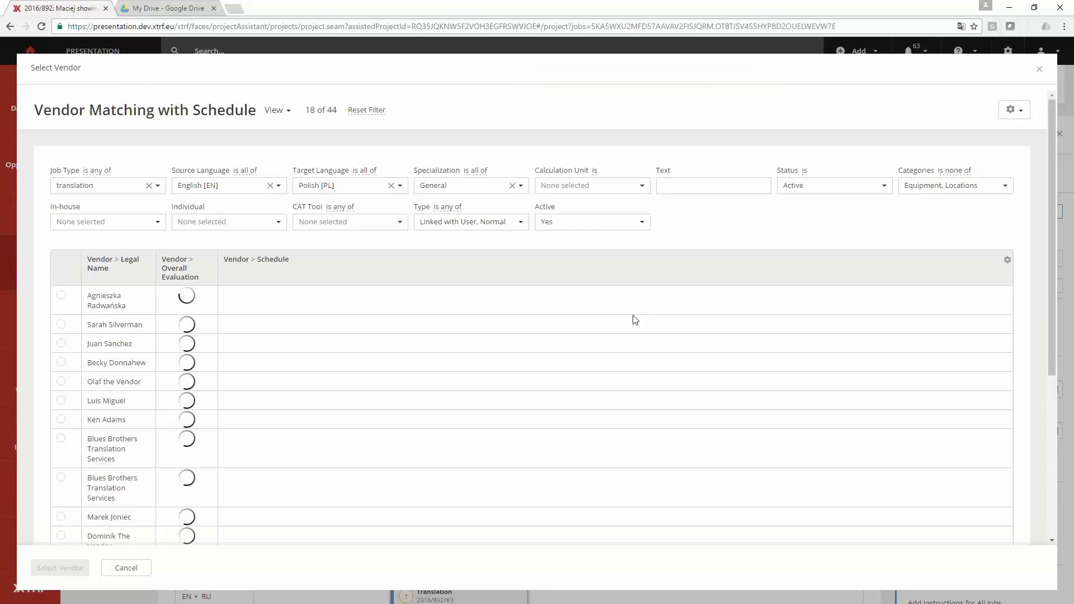
{"action": "left_click", "coordinate": [280, 124]}
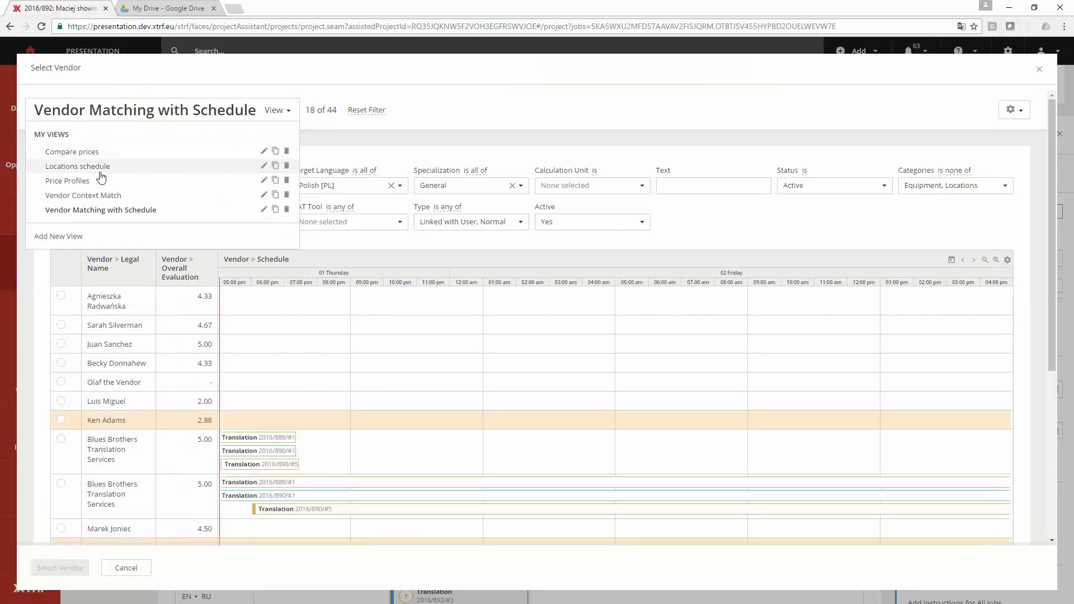
{"action": "left_click", "coordinate": [89, 209]}
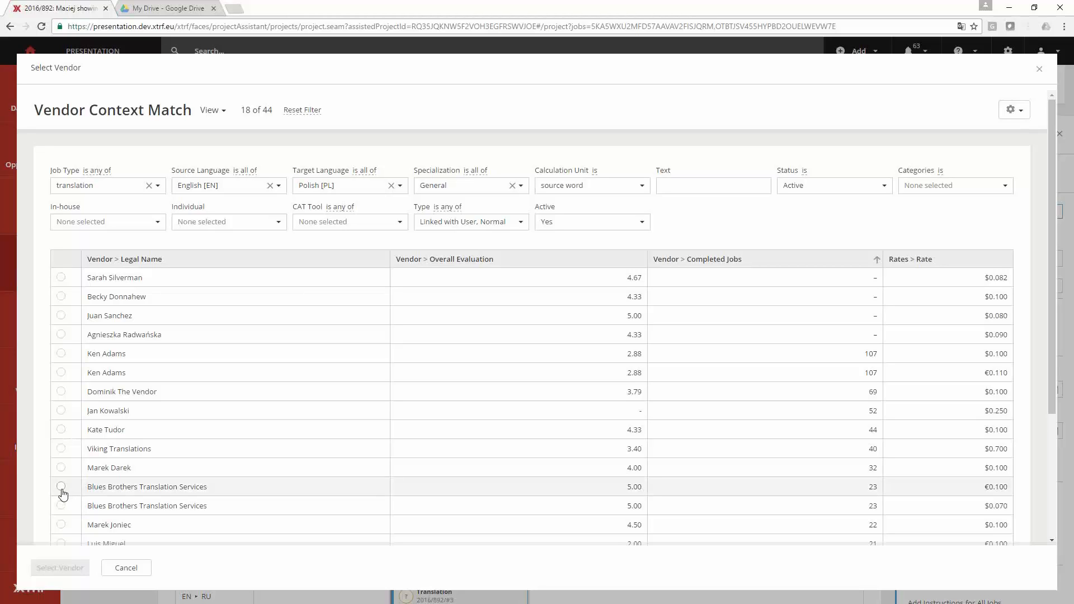
{"action": "left_click", "coordinate": [111, 488]}
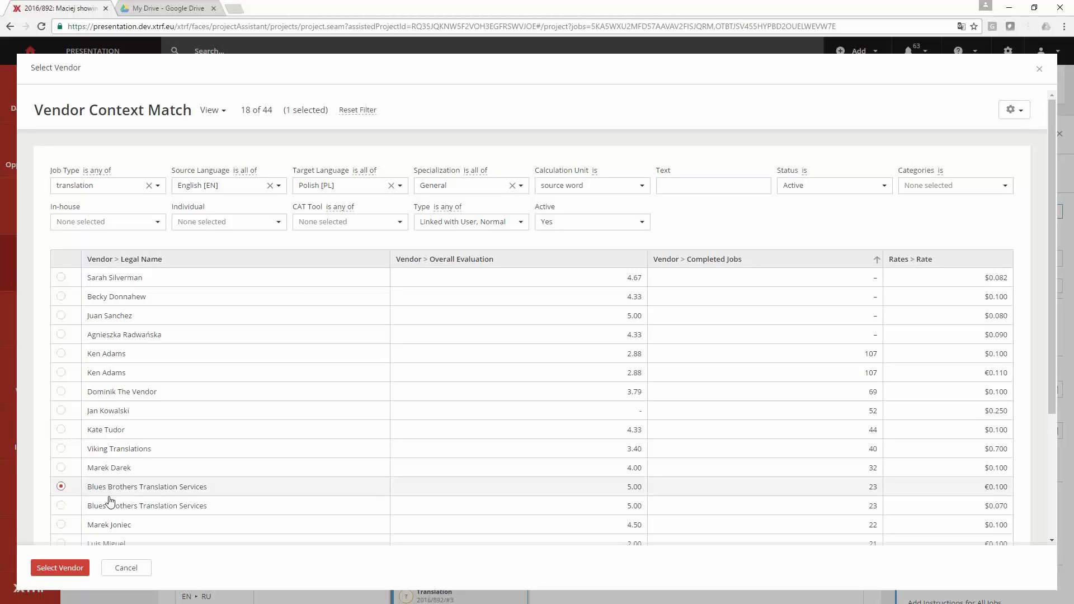
{"action": "left_click", "coordinate": [77, 568]}
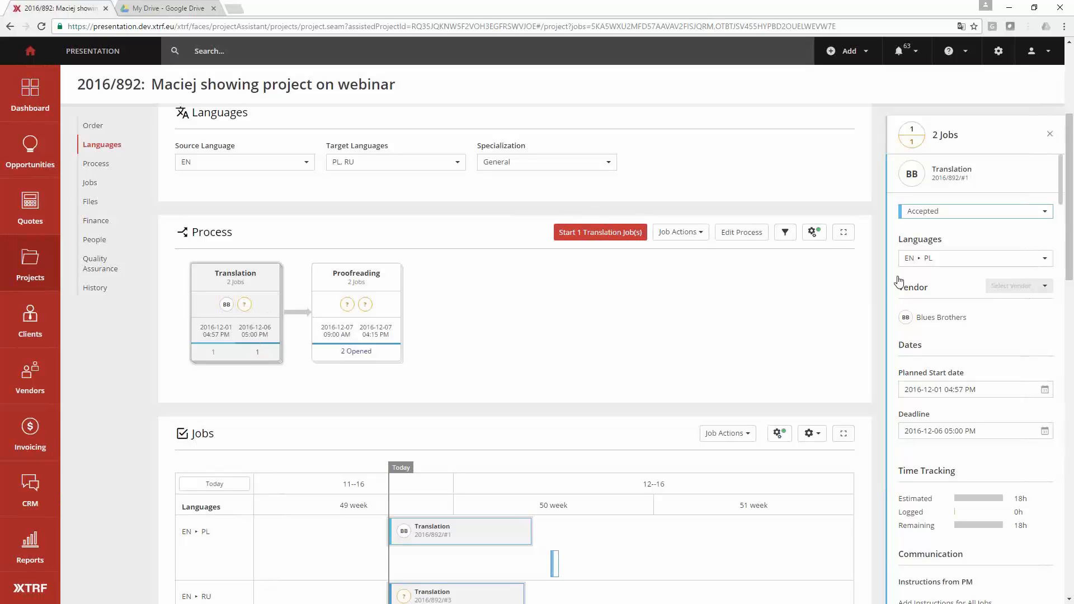
- Start sending job offers for the EN–RU translation job
{"action": "left_click", "coordinate": [996, 183]}
{"action": "left_click", "coordinate": [996, 210]}
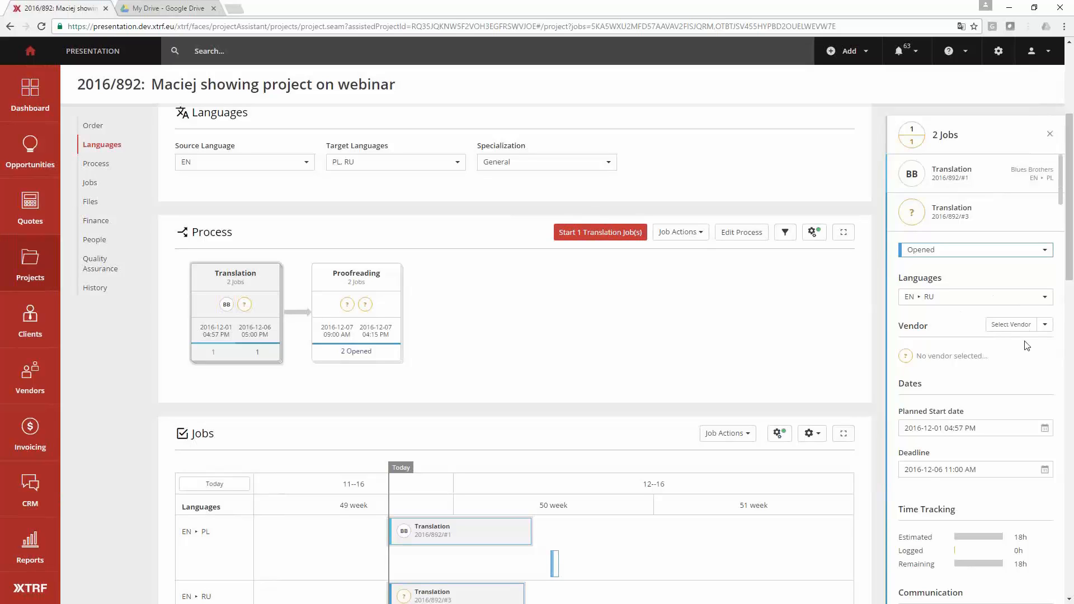
{"action": "left_click", "coordinate": [1046, 327]}
{"action": "left_click", "coordinate": [1034, 340]}
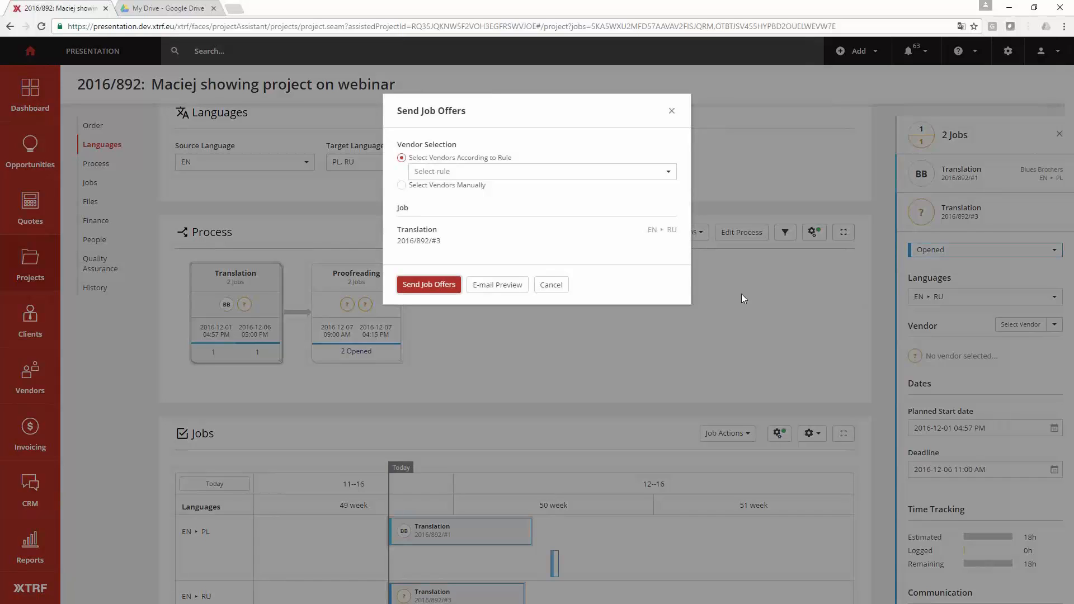
- Choose manual vendor selection for the job offer and add the first two listed vendors as recipients
{"action": "left_click", "coordinate": [485, 188]}
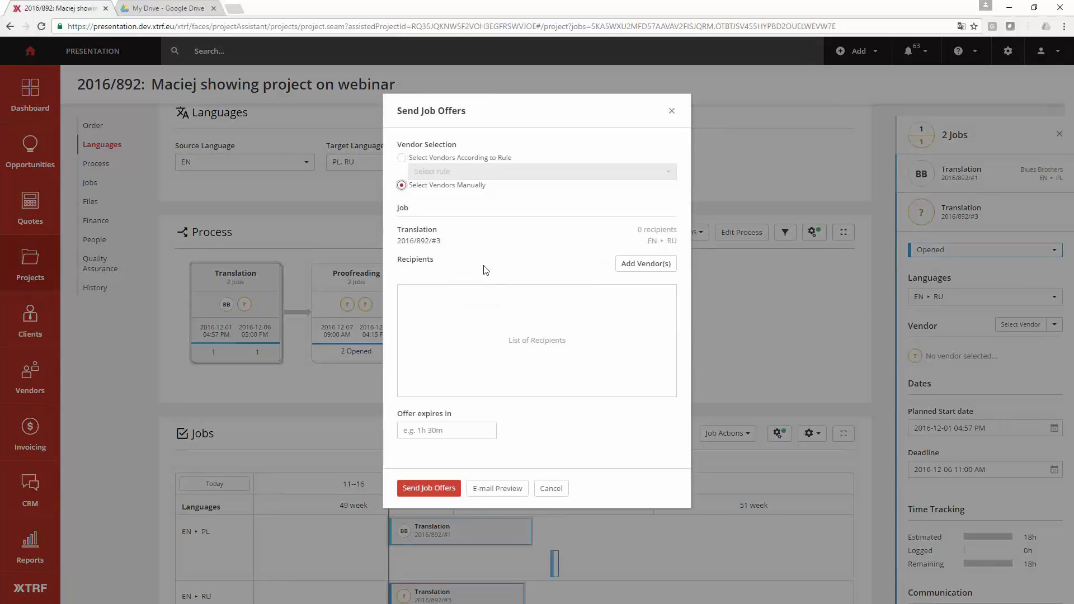
{"action": "left_click", "coordinate": [614, 269]}
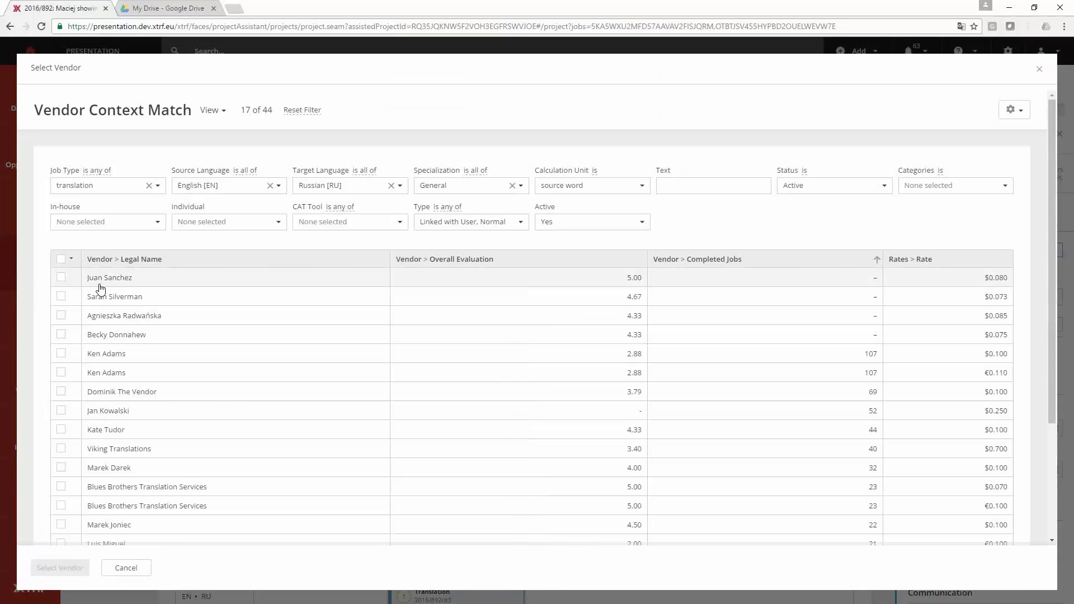
{"action": "left_click", "coordinate": [99, 285]}
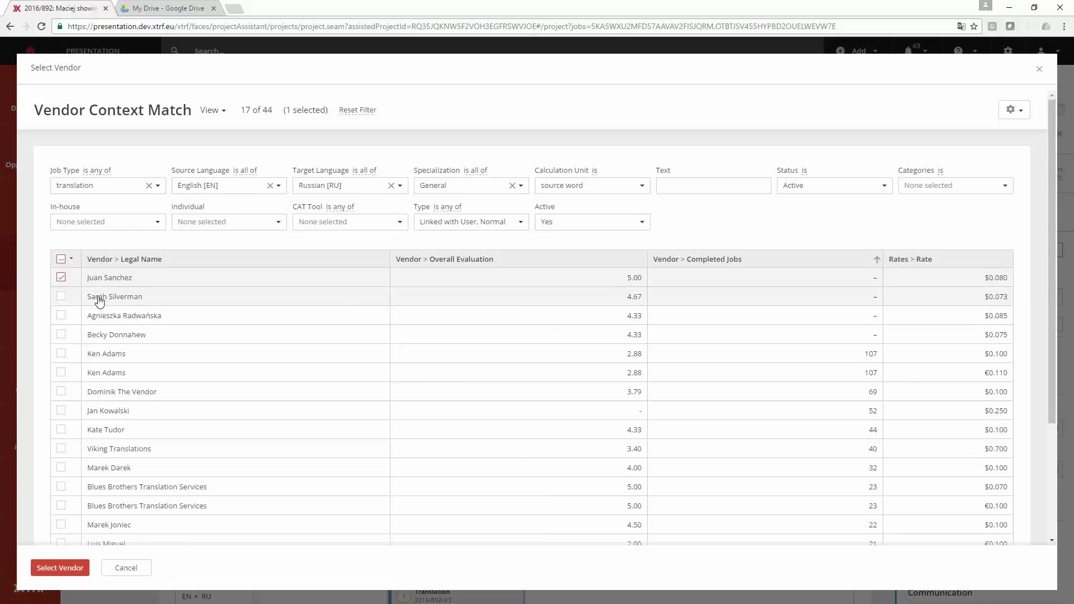
{"action": "left_click", "coordinate": [99, 300]}
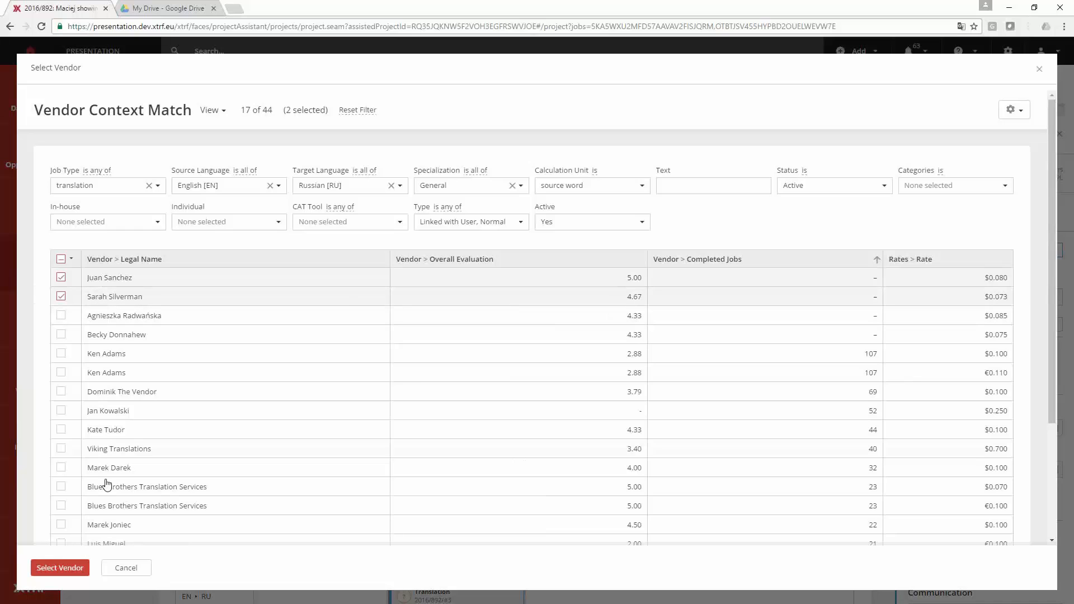
{"action": "left_click", "coordinate": [78, 569]}
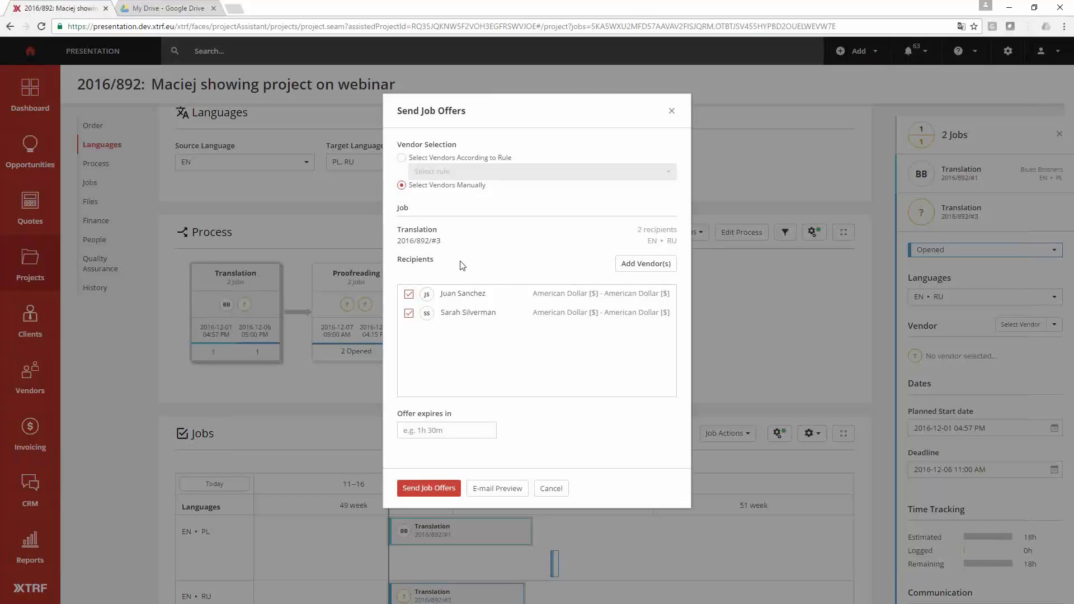
- Select the offer's vendors according to the rule "Any matching vendor - 5 every 15 minutes"
{"action": "left_click", "coordinate": [414, 158]}
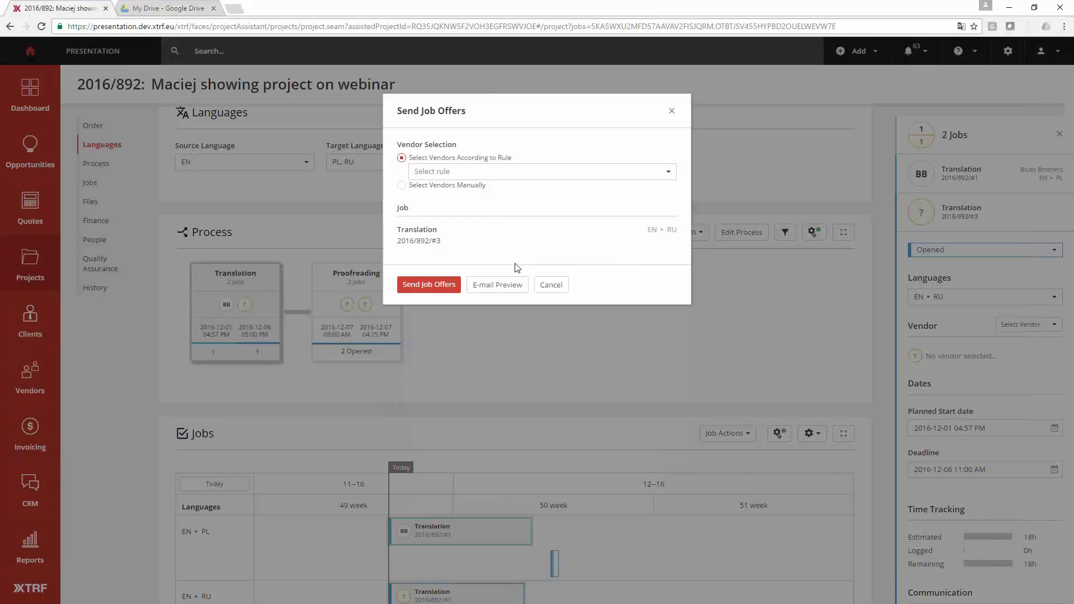
{"action": "left_click", "coordinate": [521, 172]}
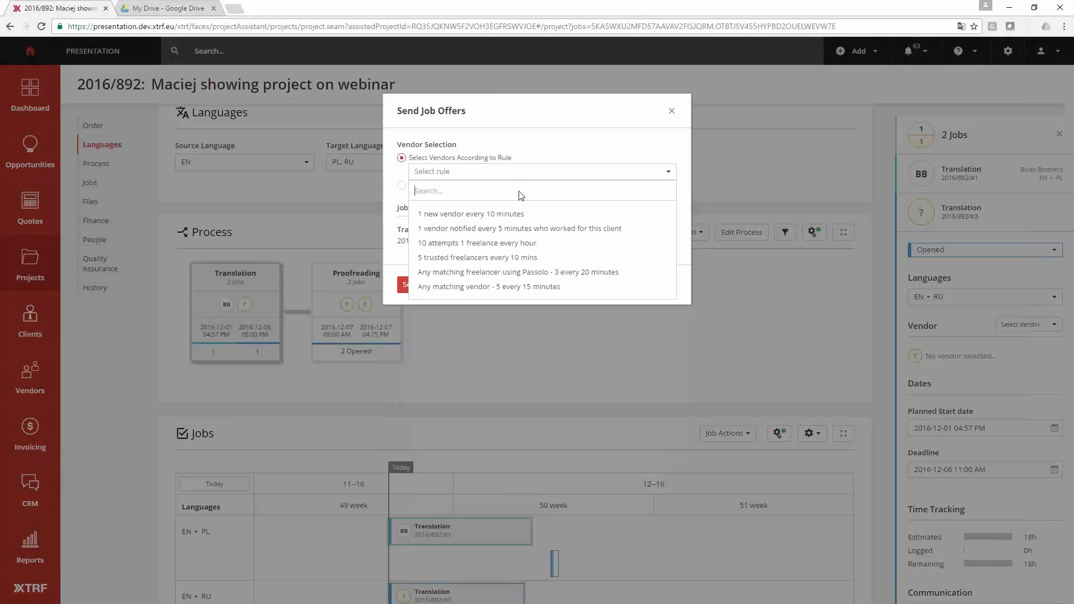
{"action": "left_click", "coordinate": [504, 290]}
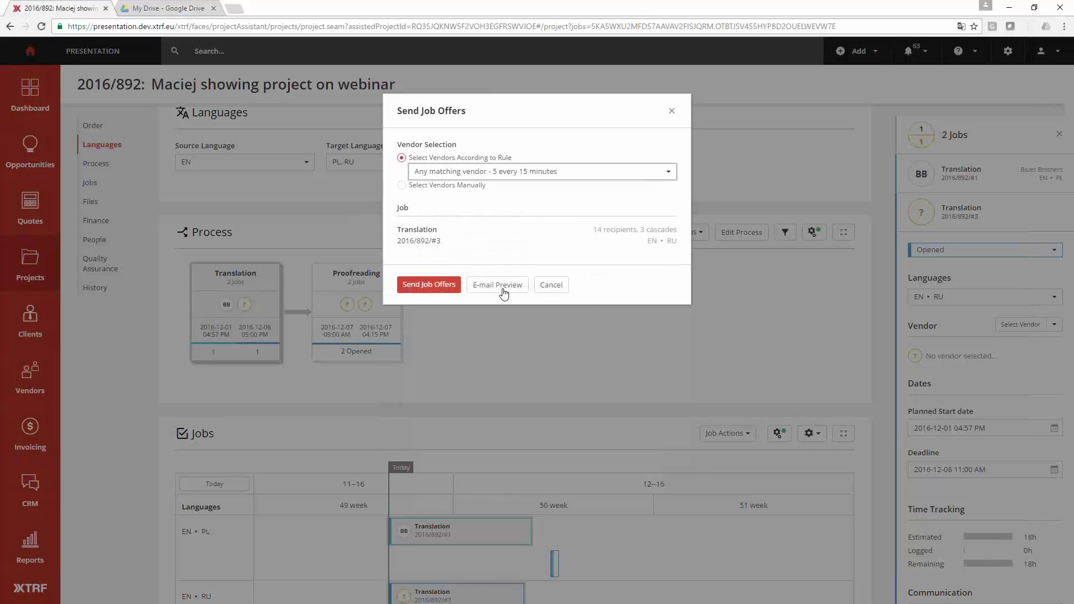
- Examine how the job offer's recipients are divided among the cascades and when the offer expires
{"action": "scroll", "coordinate": [503, 289], "scroll_direction": "down", "scroll_amount": 3}
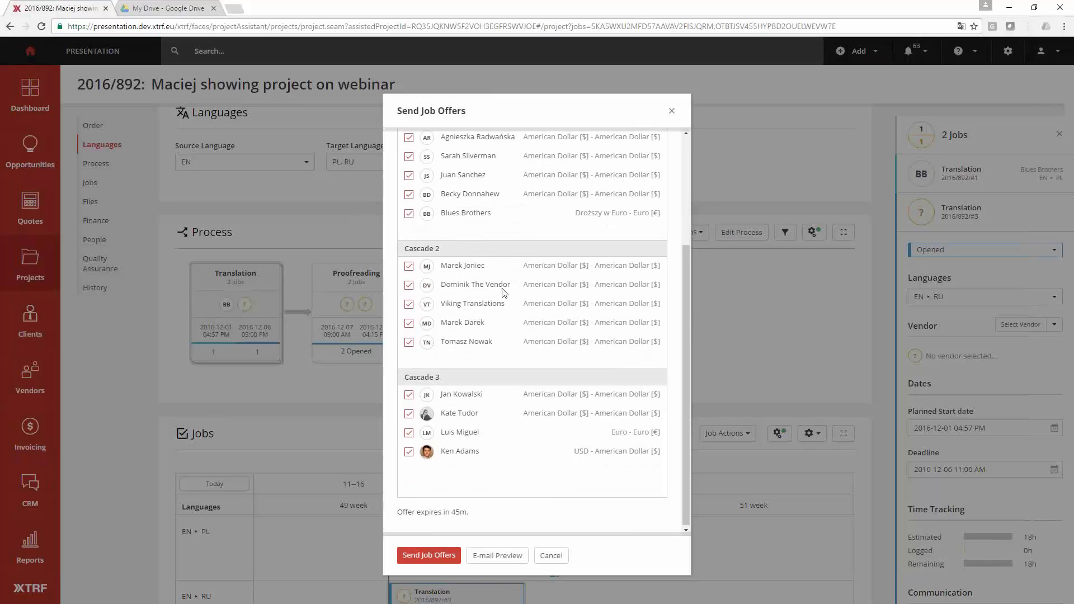
{"action": "scroll", "coordinate": [503, 288], "scroll_direction": "up", "scroll_amount": 3}
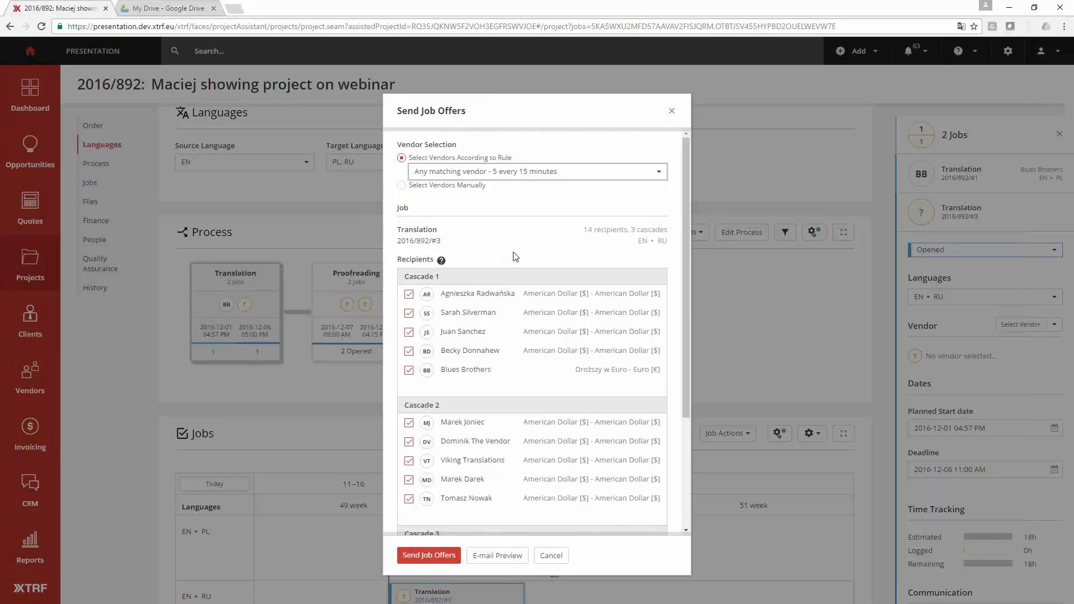
{"action": "scroll", "coordinate": [513, 259], "scroll_direction": "down", "scroll_amount": 1}
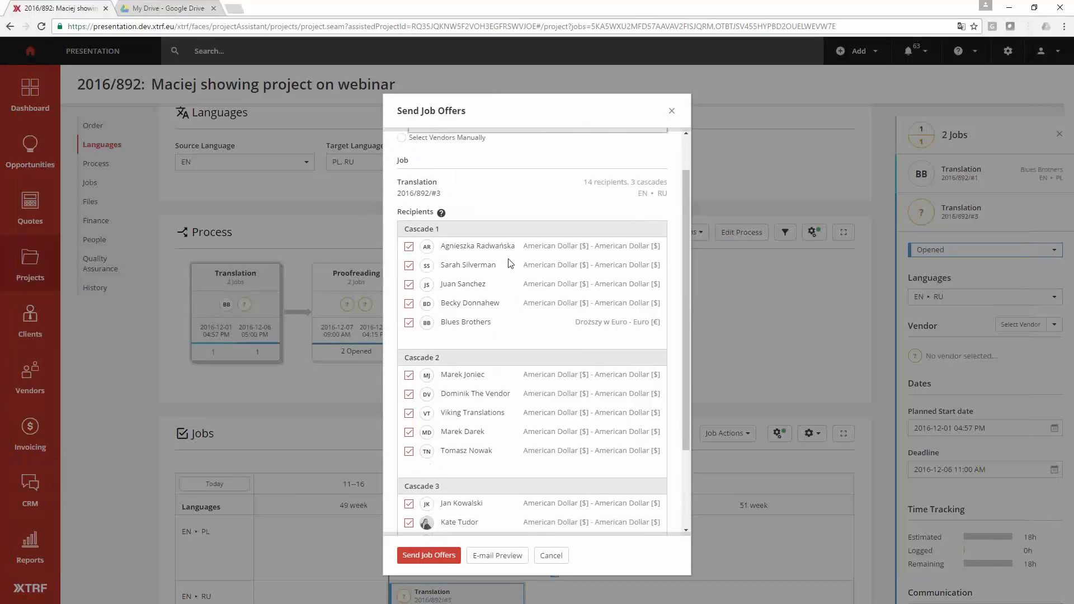
{"action": "scroll", "coordinate": [513, 263], "scroll_direction": "up", "scroll_amount": 1}
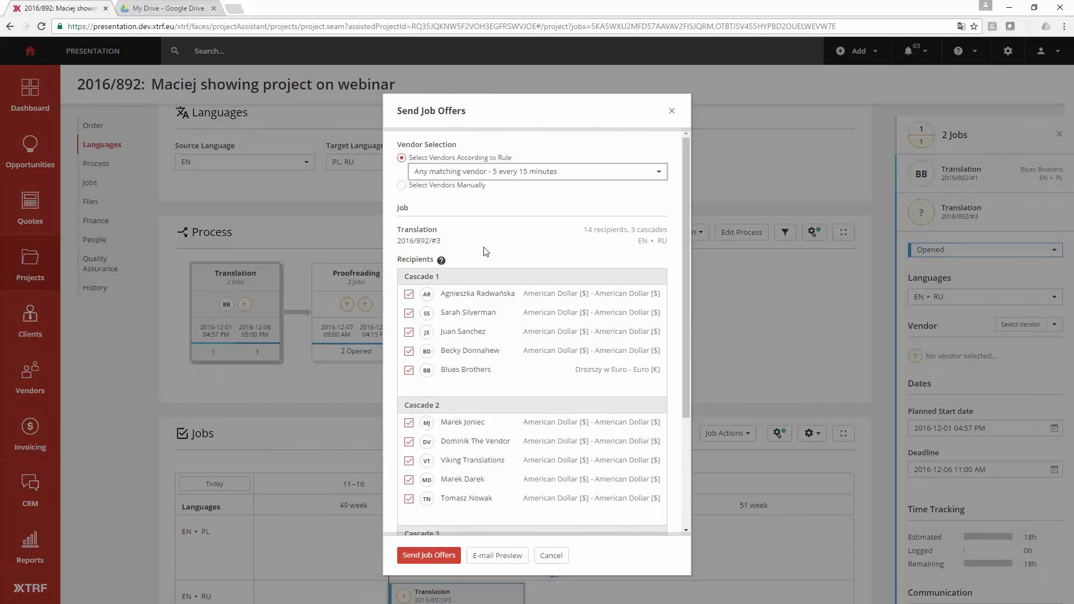
{"action": "scroll", "coordinate": [484, 250], "scroll_direction": "down", "scroll_amount": 3}
{"action": "scroll", "coordinate": [485, 250], "scroll_direction": "up", "scroll_amount": 2}
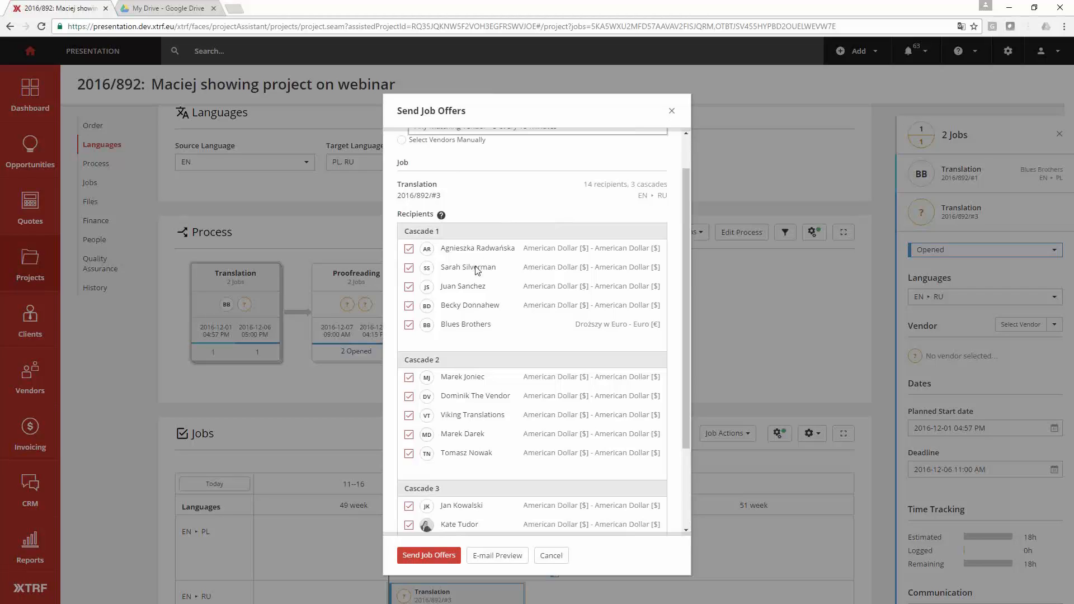
{"action": "scroll", "coordinate": [487, 339], "scroll_direction": "down", "scroll_amount": 2}
{"action": "scroll", "coordinate": [487, 339], "scroll_direction": "up", "scroll_amount": 2}
{"action": "triple_click", "coordinate": [449, 233]}
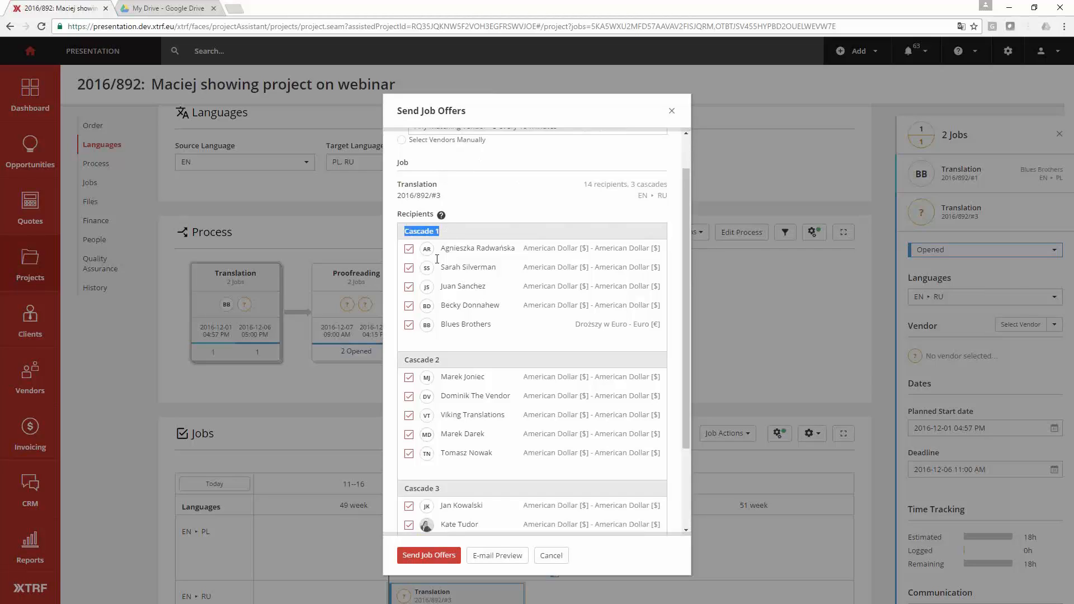
{"action": "triple_click", "coordinate": [450, 363]}
{"action": "scroll", "coordinate": [479, 224], "scroll_direction": "up", "scroll_amount": 1}
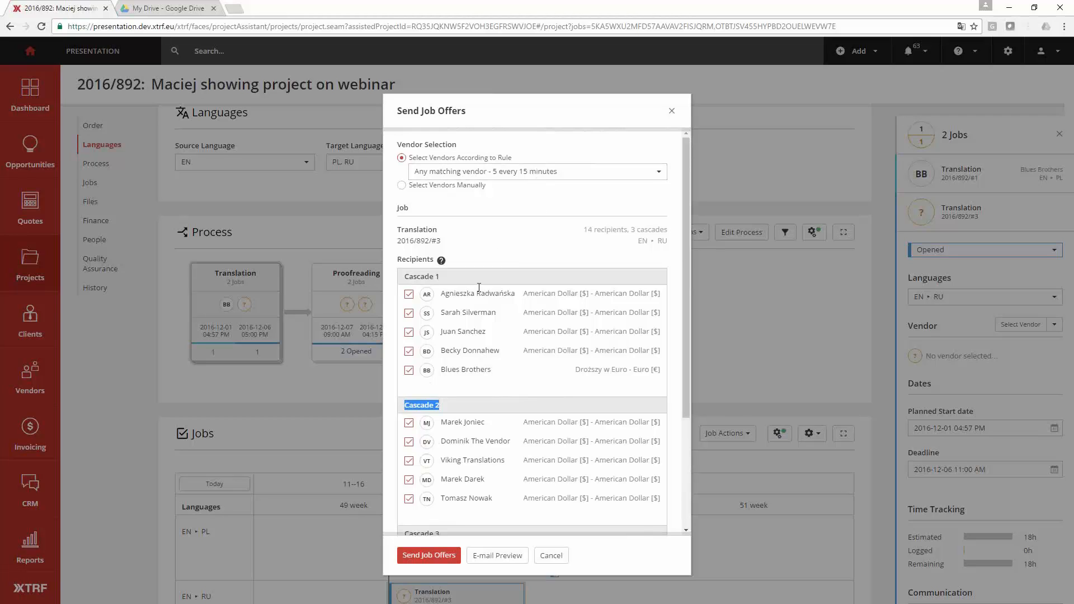
{"action": "scroll", "coordinate": [479, 287], "scroll_direction": "down", "scroll_amount": 3}
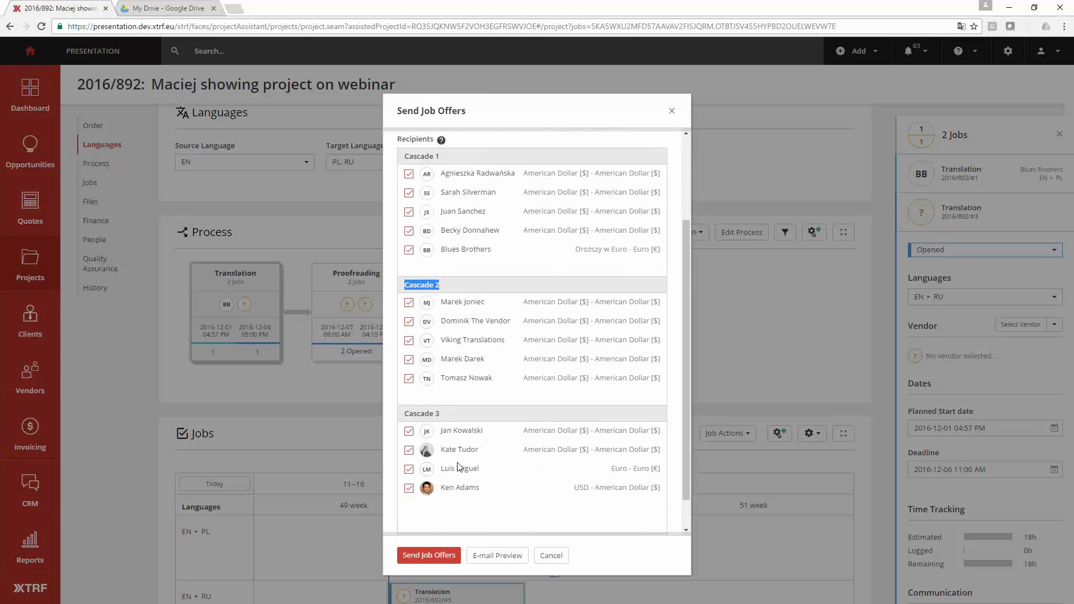
{"action": "scroll", "coordinate": [461, 471], "scroll_direction": "up", "scroll_amount": 1}
- Exclude the second, third and fourth vendors of Cascade 2 and the second and third vendors of Cascade 3 from the recipients
{"action": "left_click", "coordinate": [409, 341]}
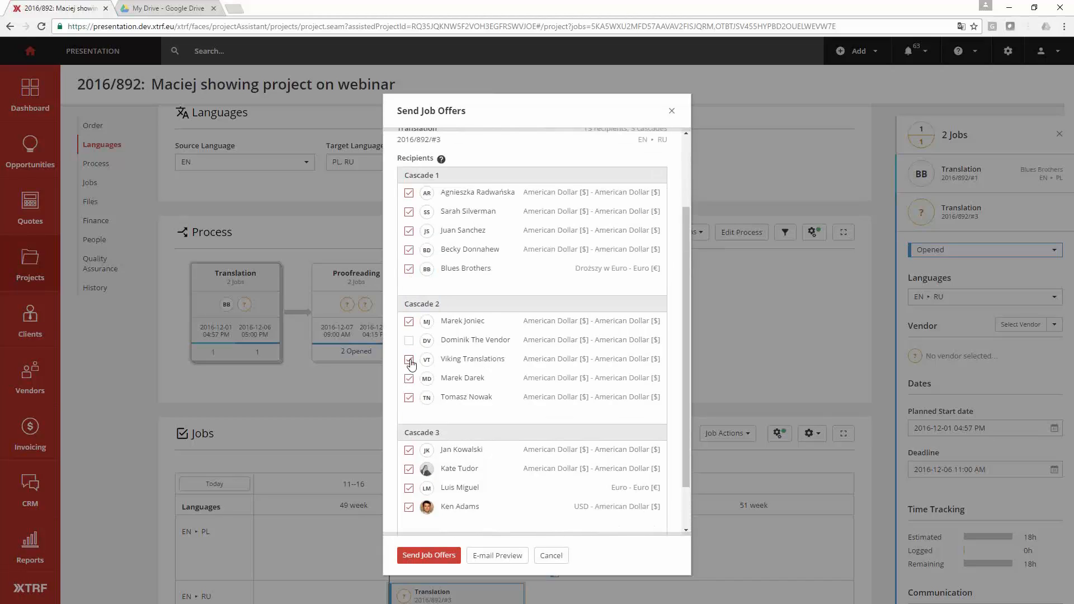
{"action": "left_click", "coordinate": [410, 360]}
{"action": "left_click", "coordinate": [409, 379]}
{"action": "left_click", "coordinate": [409, 470]}
{"action": "left_click", "coordinate": [409, 488]}
{"action": "scroll", "coordinate": [451, 475], "scroll_direction": "up", "scroll_amount": 3}
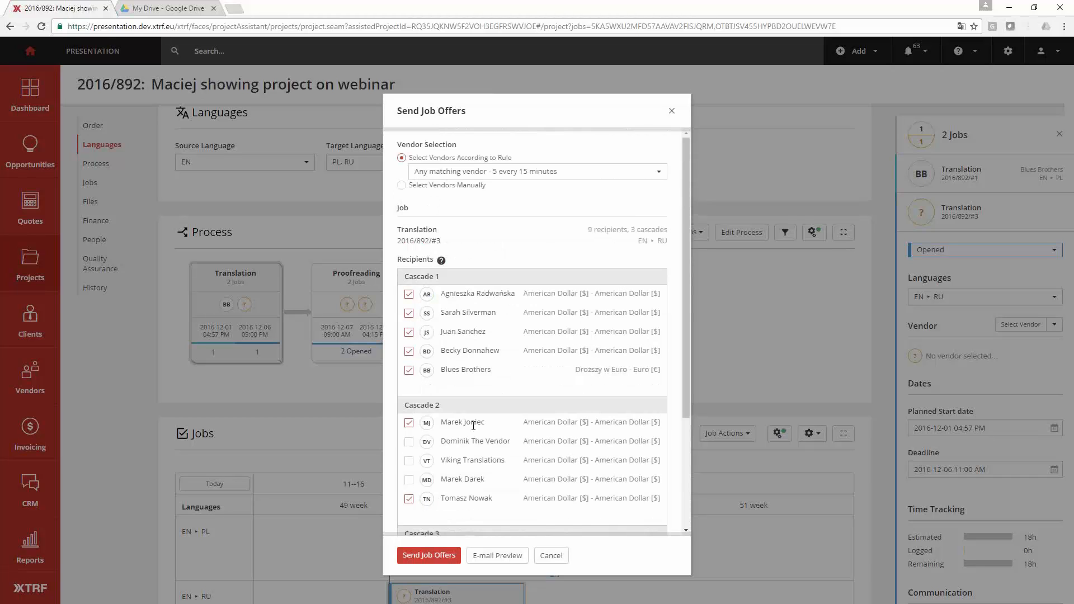
- Try the rule "1 new vendor every 10 minutes", review its cascades, and return to "Any matching vendor - 5 every 15 minutes"
{"action": "left_click", "coordinate": [567, 175]}
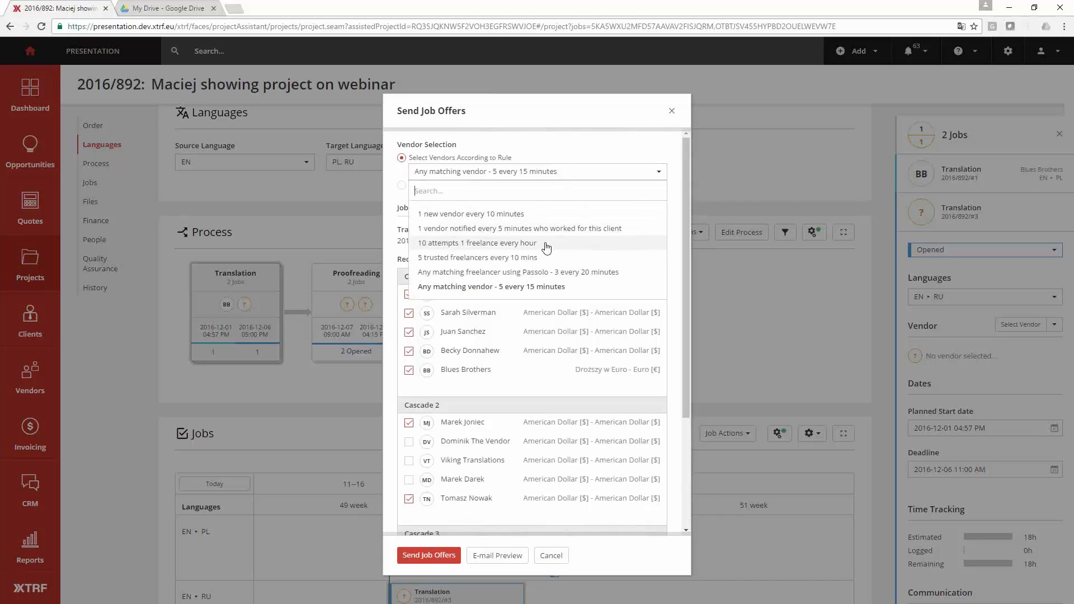
{"action": "left_click", "coordinate": [515, 215]}
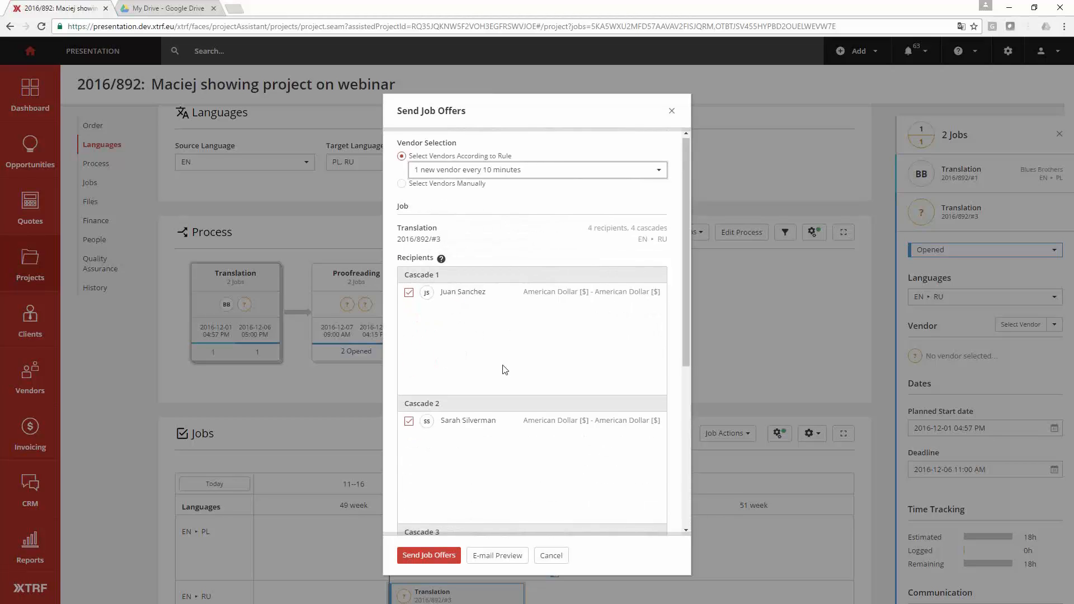
{"action": "scroll", "coordinate": [505, 370], "scroll_direction": "down", "scroll_amount": 1}
{"action": "scroll", "coordinate": [506, 370], "scroll_direction": "up", "scroll_amount": 1}
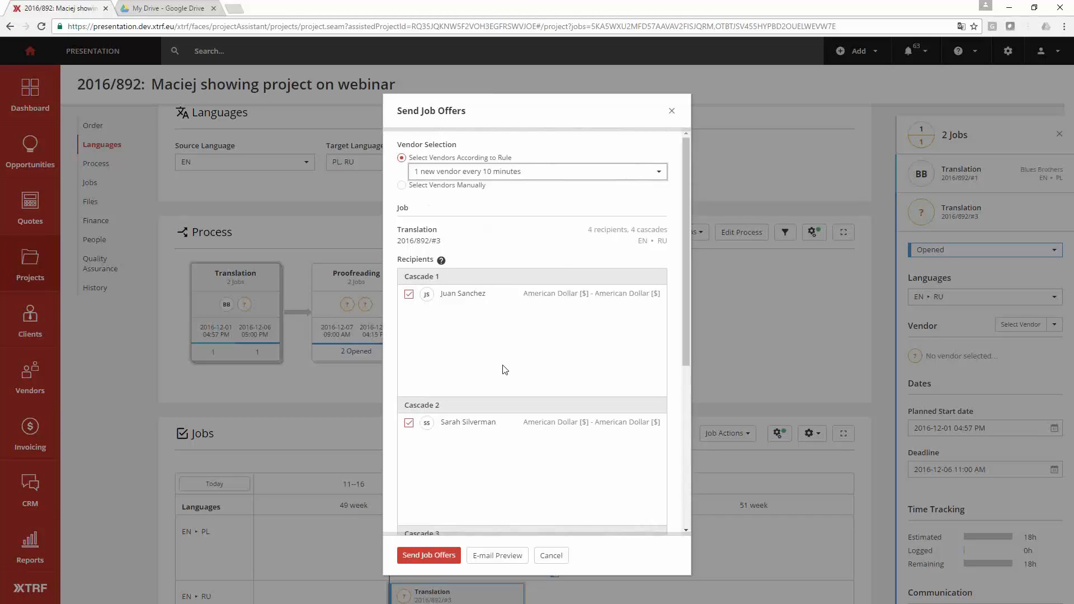
{"action": "scroll", "coordinate": [505, 369], "scroll_direction": "down", "scroll_amount": 5}
{"action": "scroll", "coordinate": [505, 370], "scroll_direction": "up", "scroll_amount": 5}
{"action": "left_click", "coordinate": [539, 180]}
{"action": "left_click", "coordinate": [481, 287]}
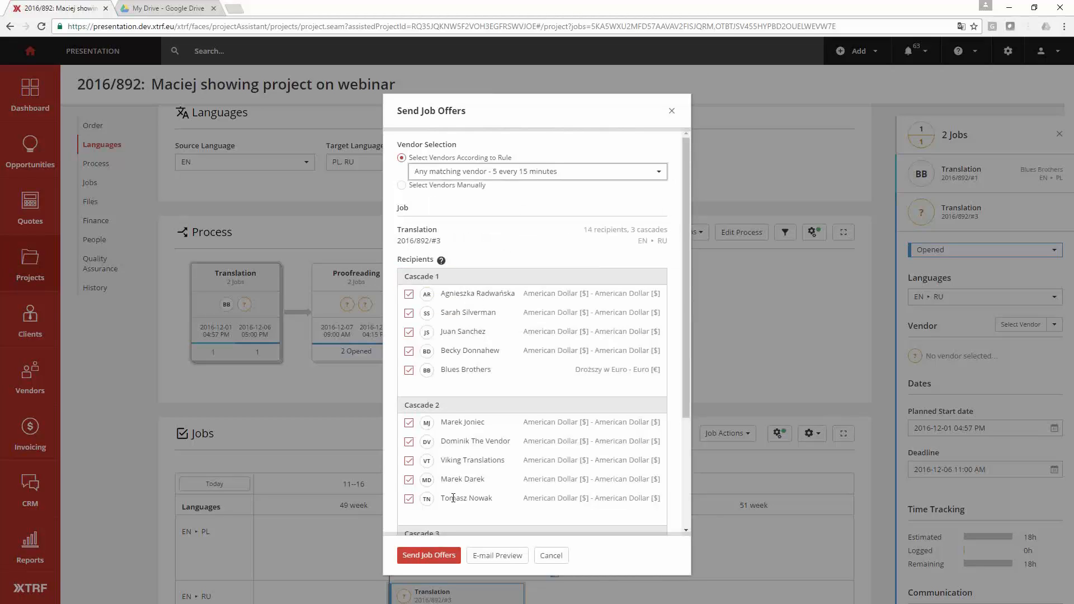
- Preview the job offer e-mail, review its message with the job description link, and send the job offers
{"action": "left_click", "coordinate": [494, 561]}
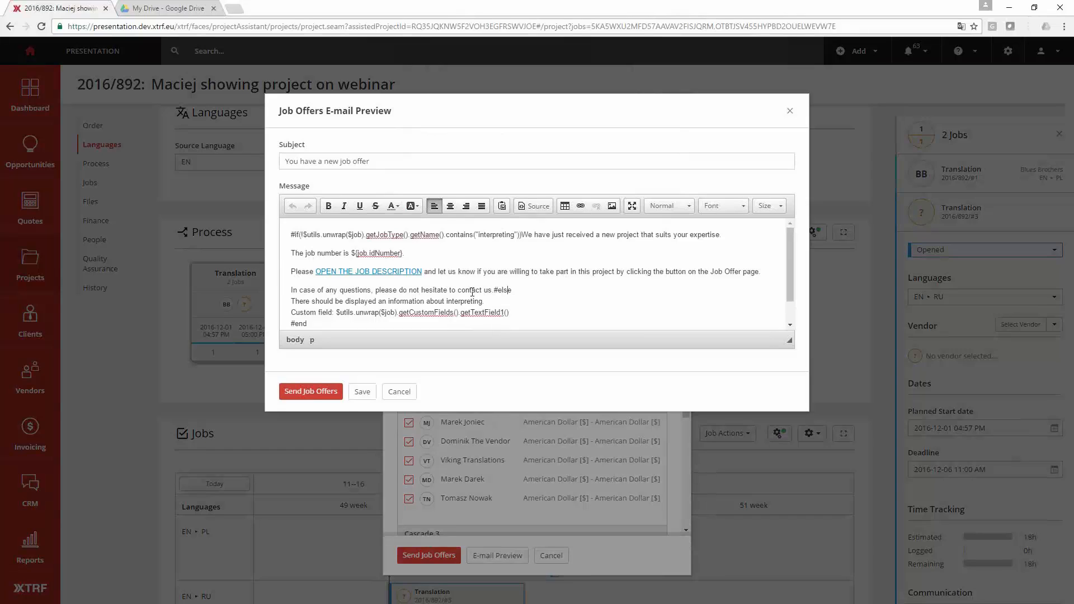
{"action": "left_click", "coordinate": [471, 291]}
{"action": "left_click_drag", "start_coordinate": [438, 273], "coordinate": [313, 271]}
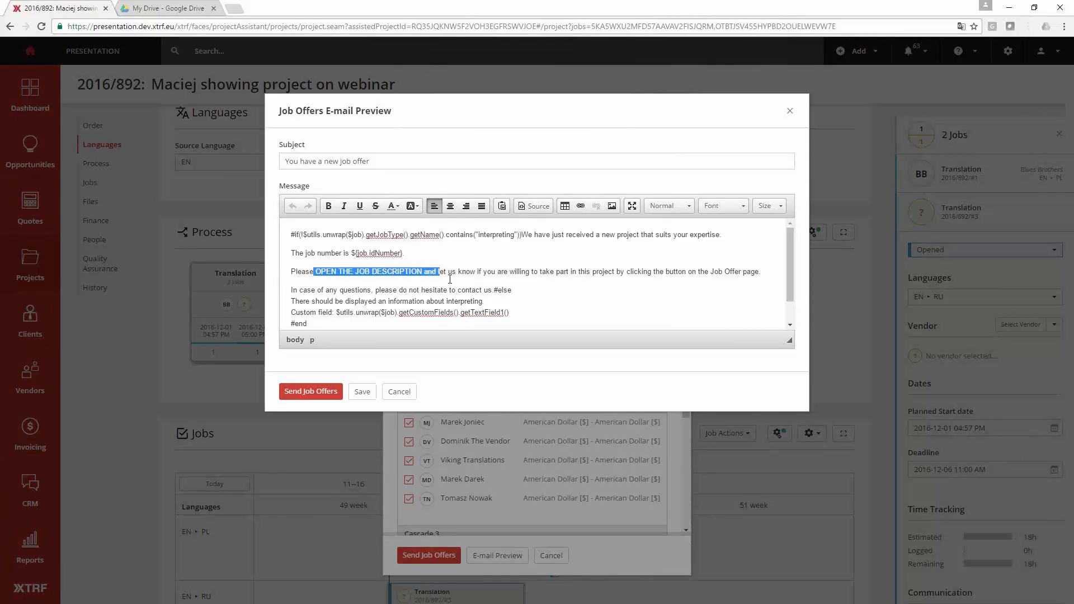
{"action": "left_click", "coordinate": [451, 278]}
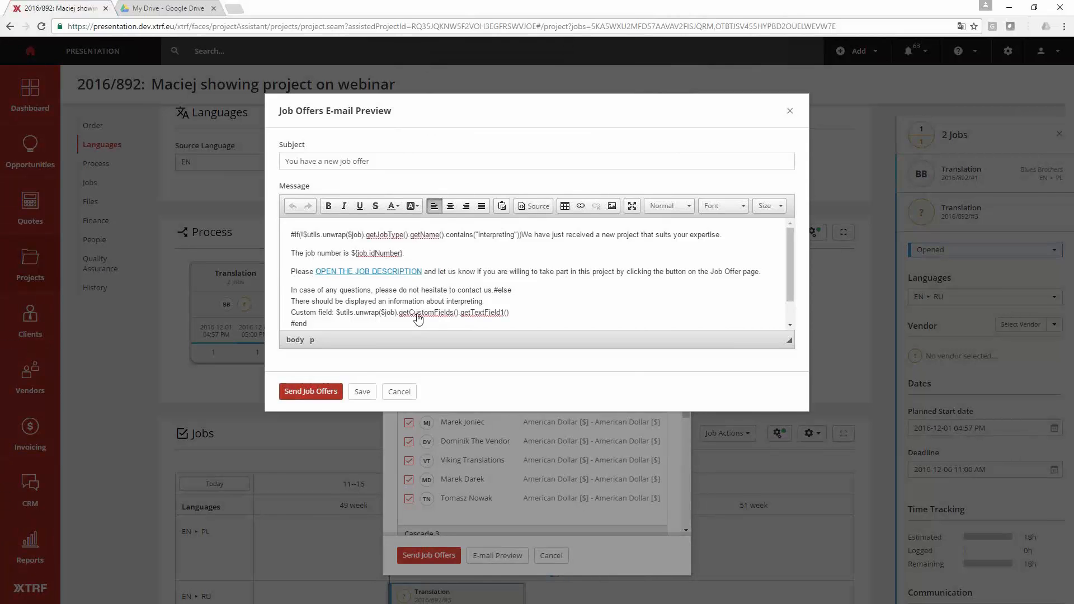
{"action": "left_click", "coordinate": [320, 393]}
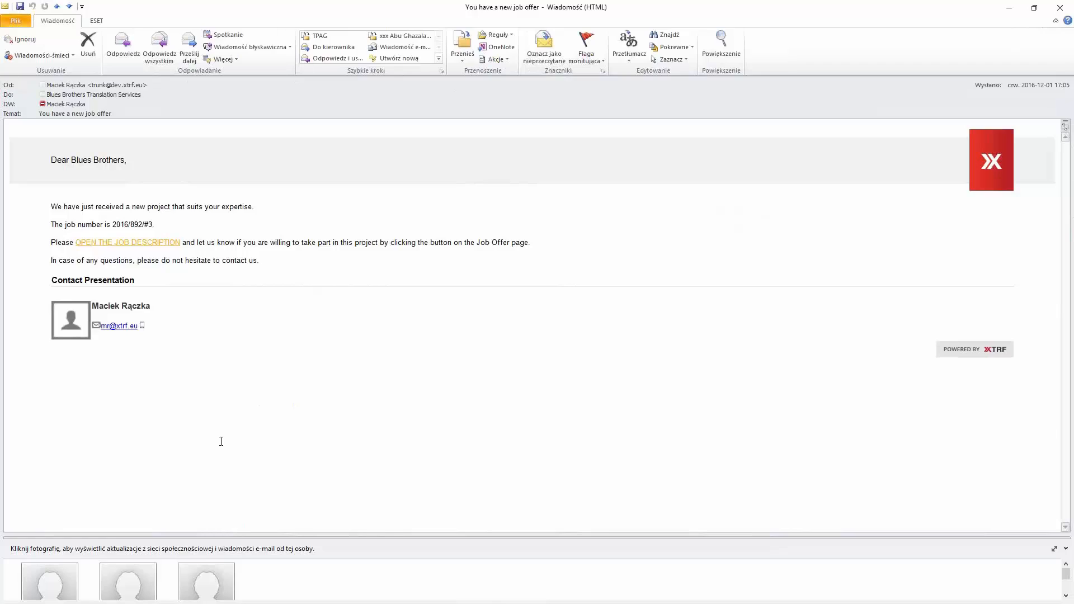
- Read the received job offer e-mail and open its job description in the Vendor Portal
{"action": "left_click", "coordinate": [55, 171]}
{"action": "left_click", "coordinate": [136, 221]}
{"action": "left_click_drag", "start_coordinate": [52, 206], "coordinate": [132, 206]}
{"action": "left_click", "coordinate": [139, 209]}
{"action": "left_click", "coordinate": [160, 246]}
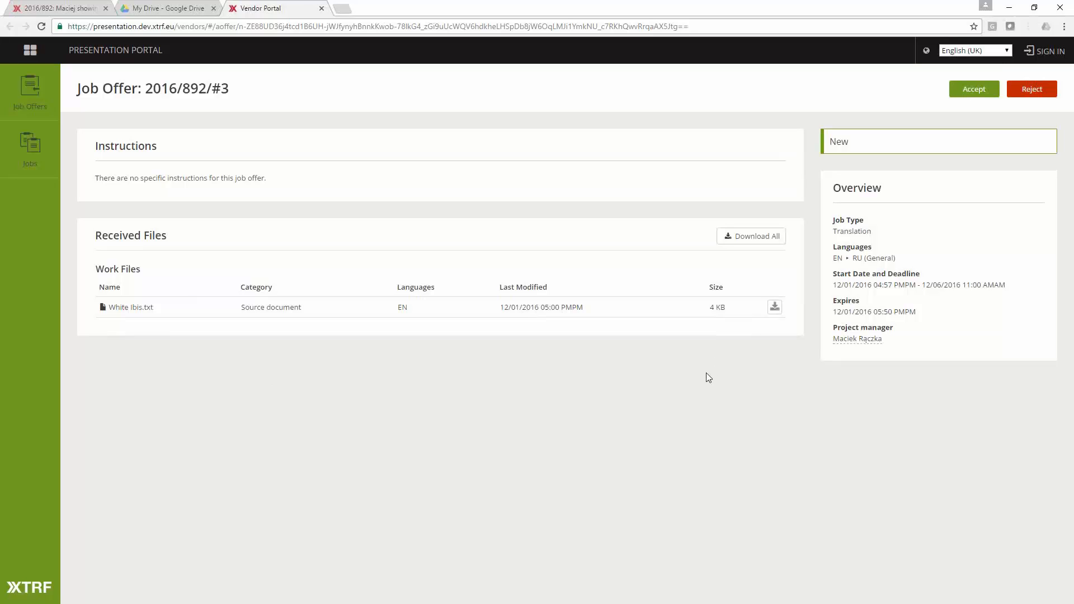
- Review the offer's job type, dates and project manager, and accept the job offer for the vendor
{"action": "left_click_drag", "start_coordinate": [880, 230], "coordinate": [832, 219]}
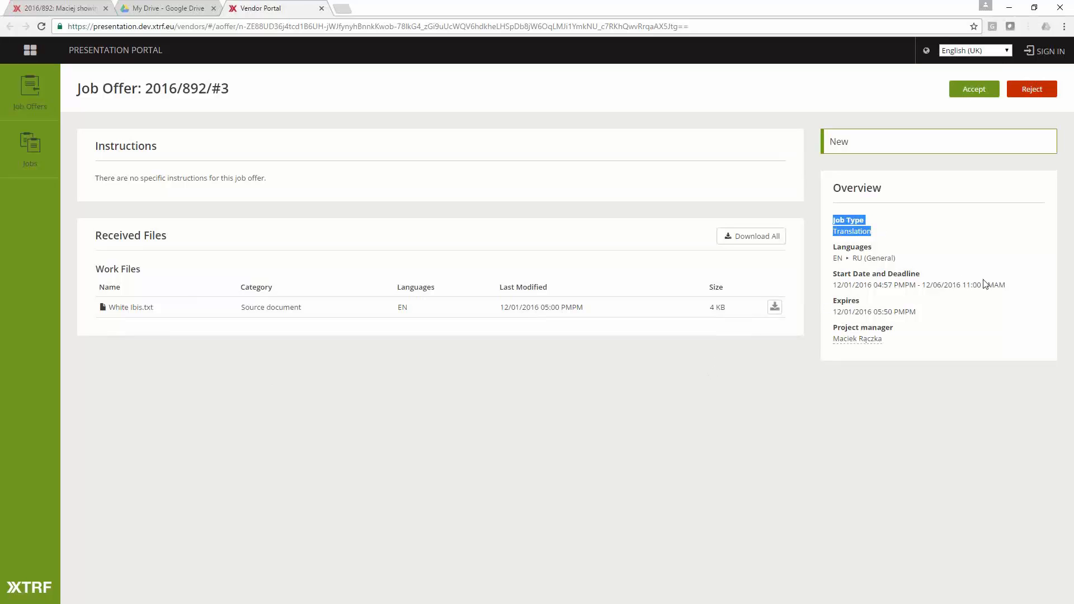
{"action": "left_click_drag", "start_coordinate": [983, 285], "coordinate": [912, 274]}
{"action": "left_click", "coordinate": [906, 372]}
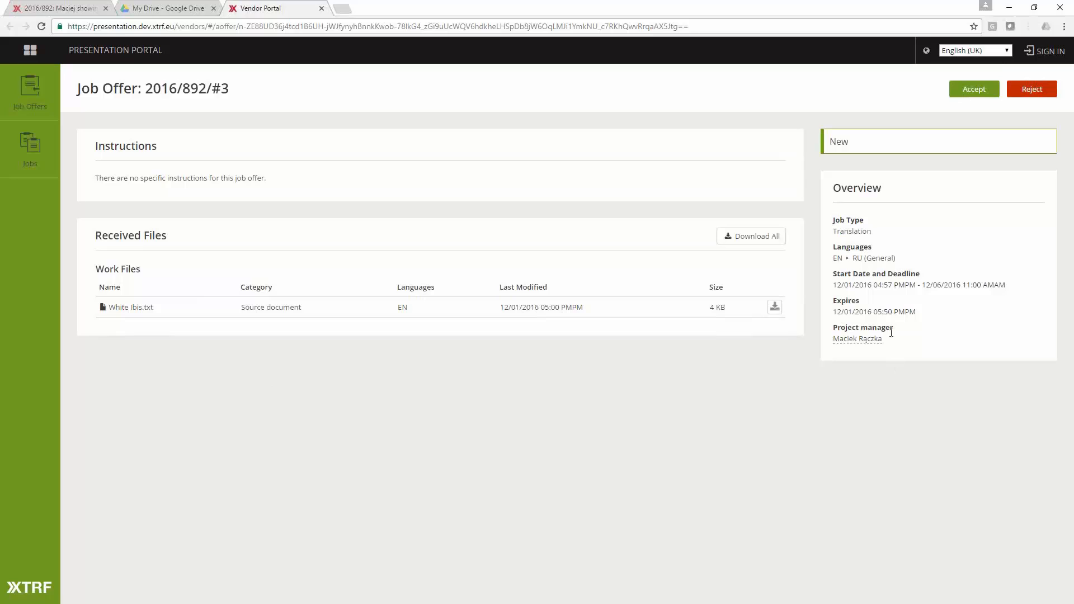
{"action": "left_click_drag", "start_coordinate": [893, 340], "coordinate": [832, 340]}
{"action": "left_click", "coordinate": [814, 399]}
{"action": "left_click", "coordinate": [957, 95]}
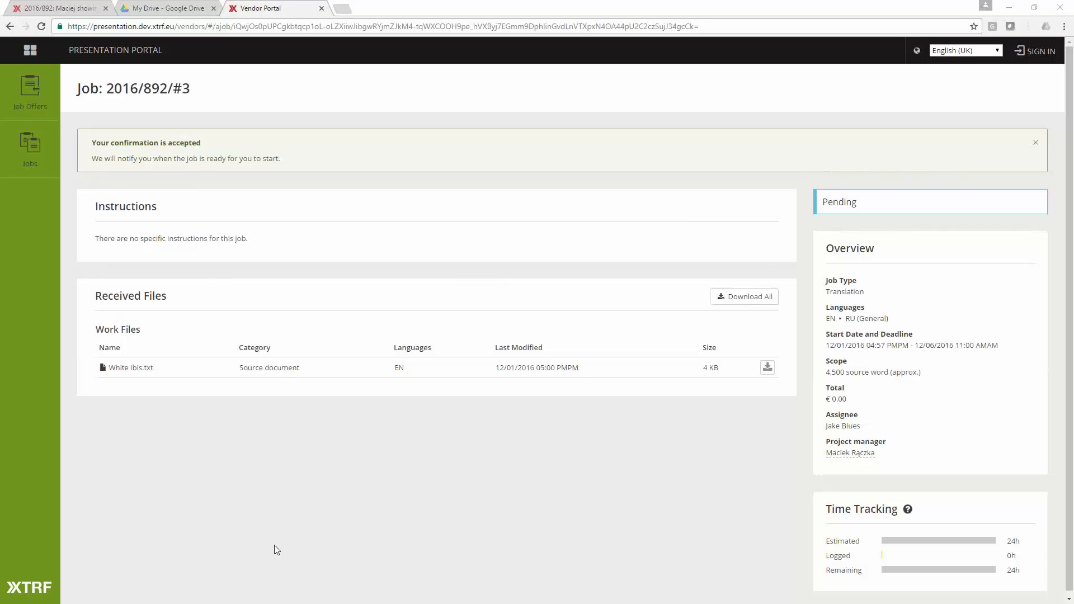
- Open the vendor acceptance e-mail in Outlook and follow its EN–RU translation job link to the project
{"action": "double_click", "coordinate": [276, 603]}
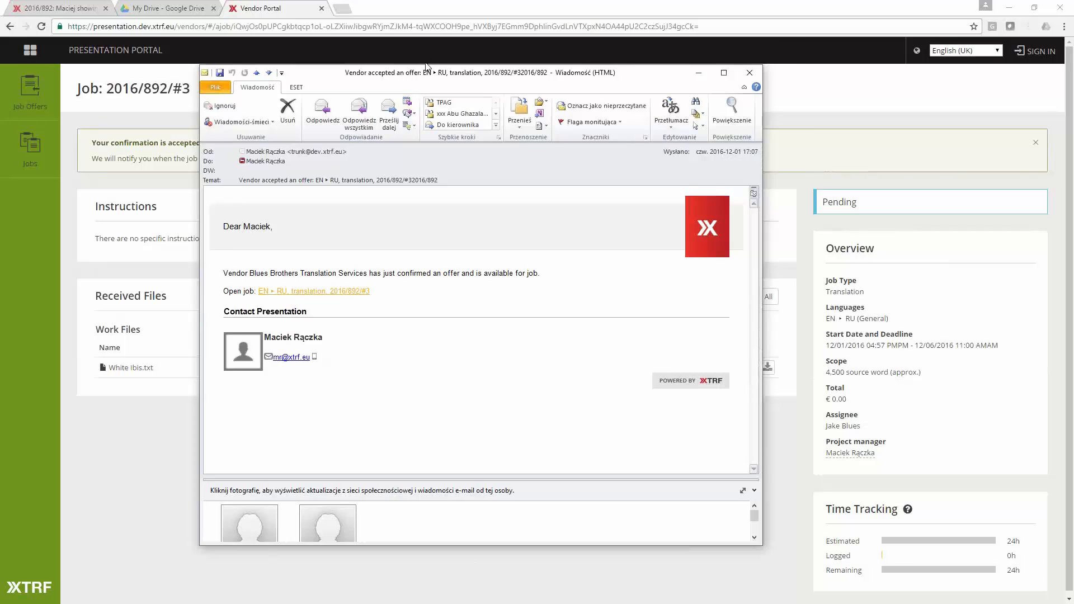
{"action": "left_click_drag", "start_coordinate": [431, 78], "coordinate": [468, 47]}
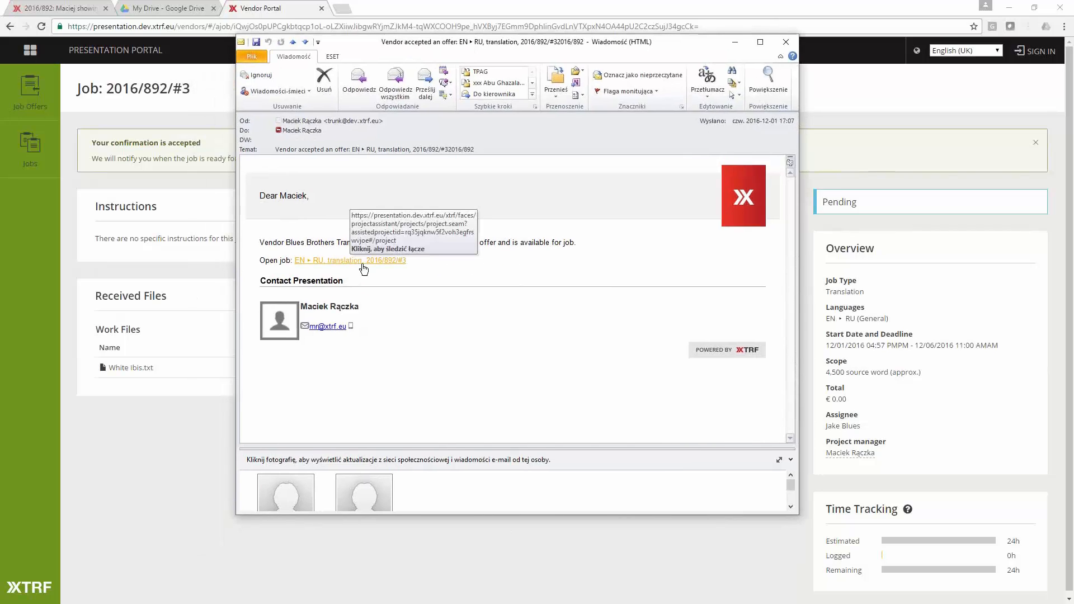
{"action": "left_click", "coordinate": [371, 263]}
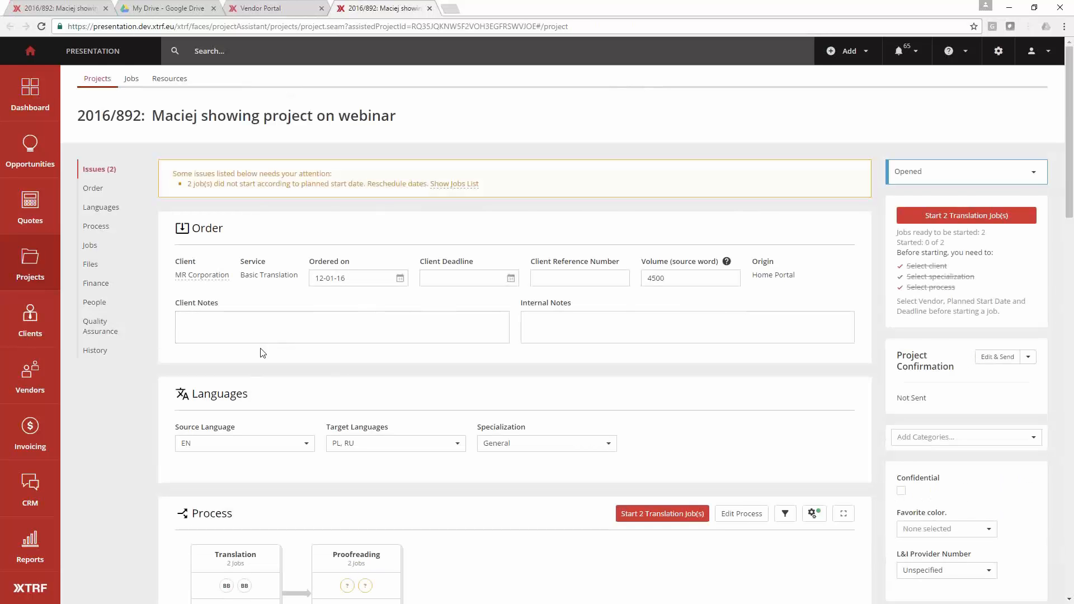
- Check the translation stage's assigned vendors in the process and start its two translation jobs
{"action": "scroll", "coordinate": [226, 481], "scroll_direction": "down", "scroll_amount": 2}
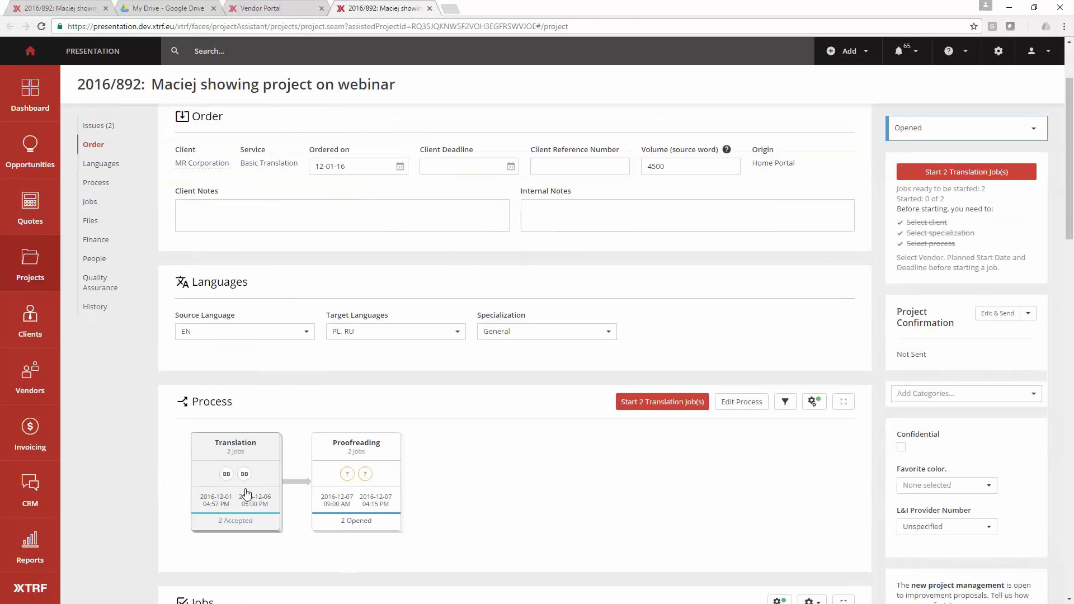
{"action": "scroll", "coordinate": [256, 448], "scroll_direction": "down", "scroll_amount": 3}
{"action": "scroll", "coordinate": [290, 434], "scroll_direction": "up", "scroll_amount": 2}
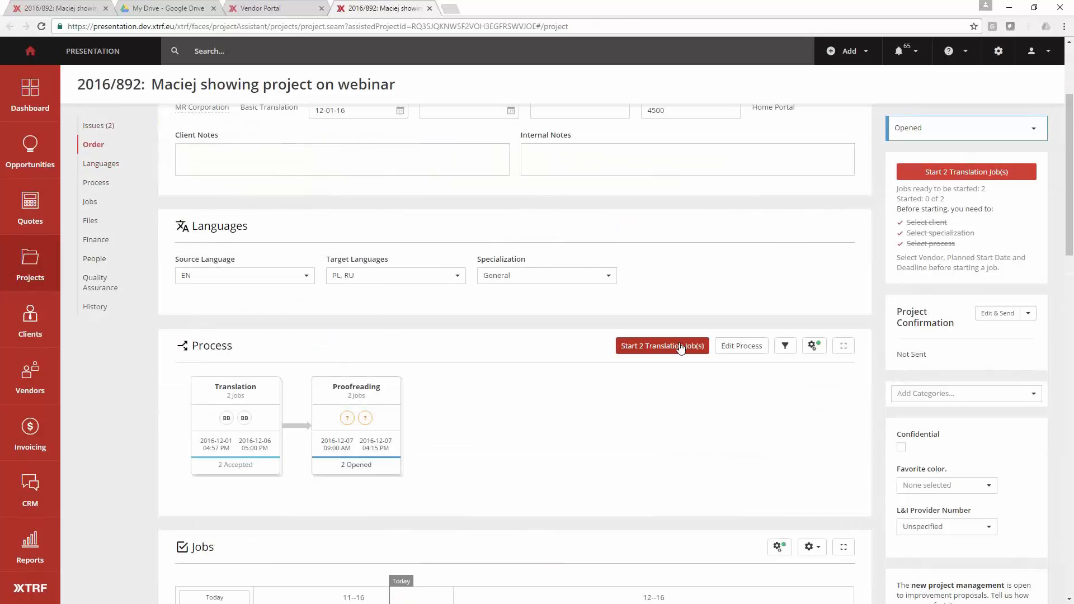
{"action": "left_click", "coordinate": [681, 347]}
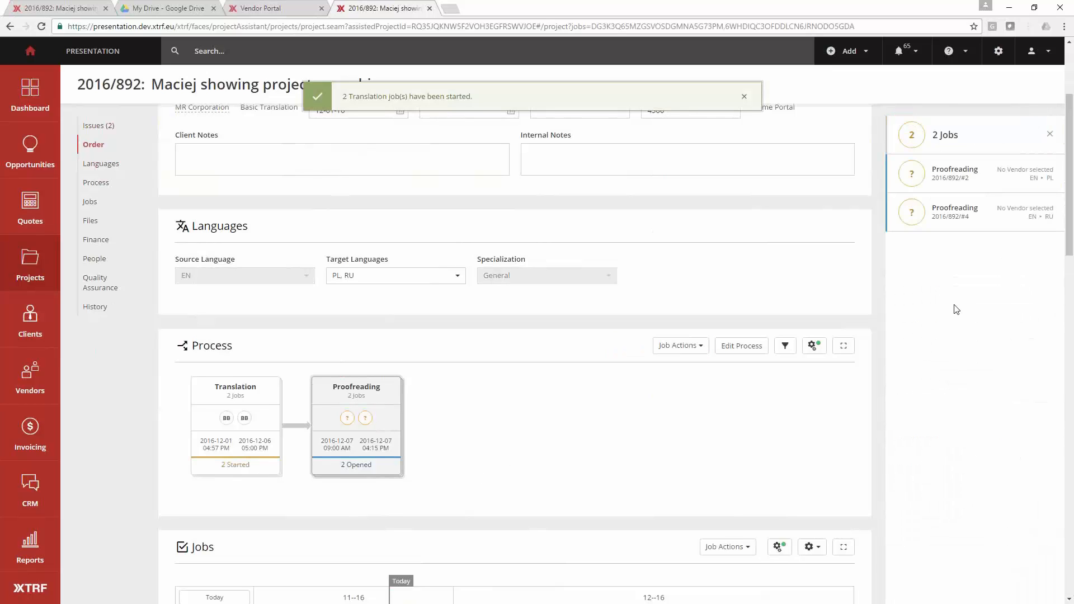
- View the EN–PL proofreading job's details and return from the new-job e-mail to the project's job timeline
{"action": "left_click", "coordinate": [999, 171]}
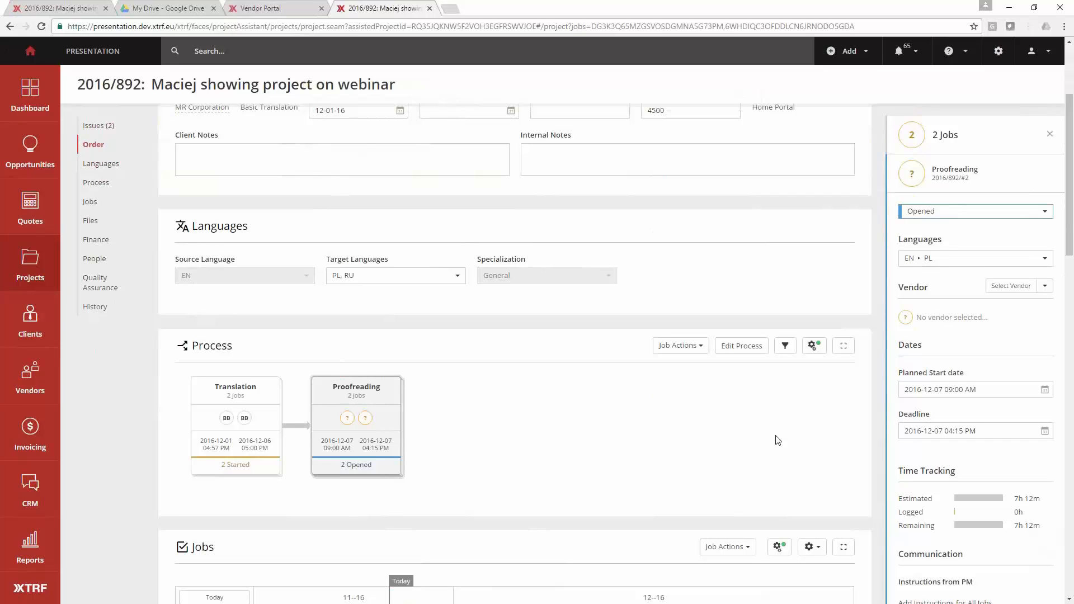
{"action": "left_click", "coordinate": [780, 439]}
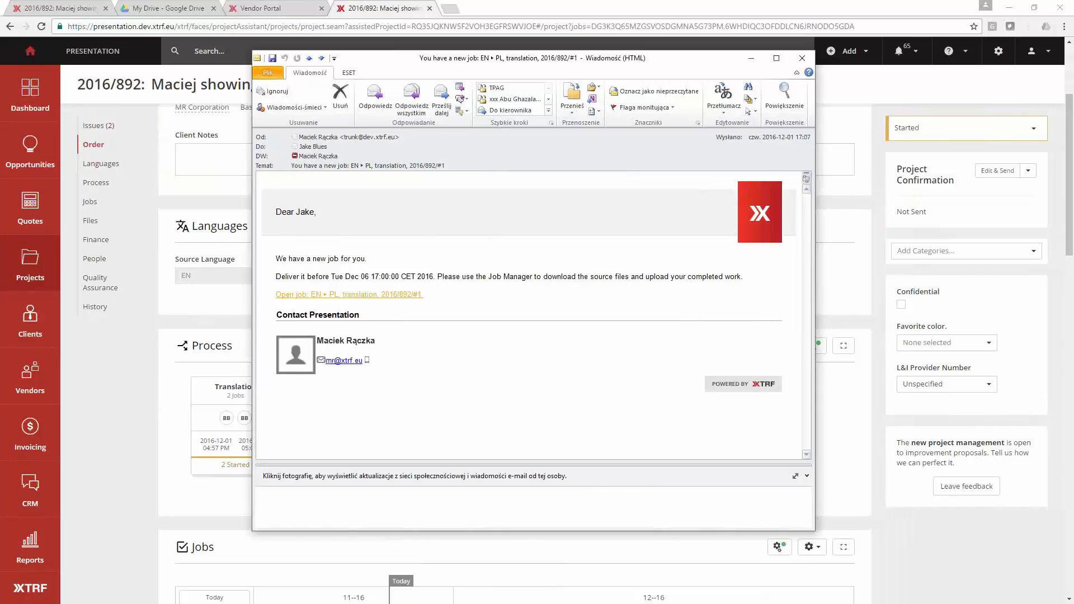
{"action": "left_click", "coordinate": [177, 444]}
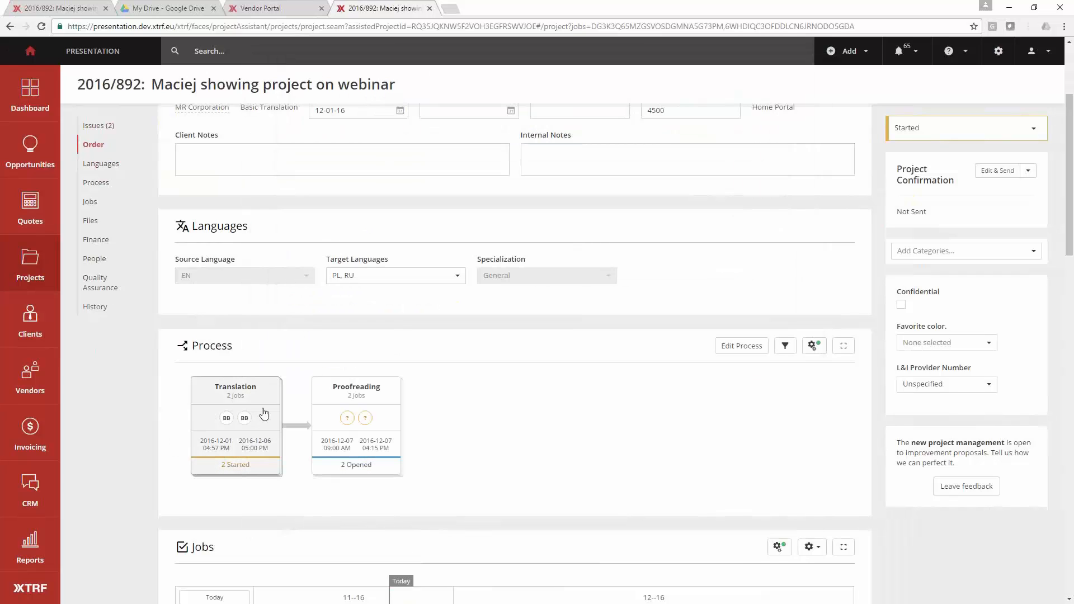
{"action": "scroll", "coordinate": [260, 414], "scroll_direction": "down", "scroll_amount": 3}
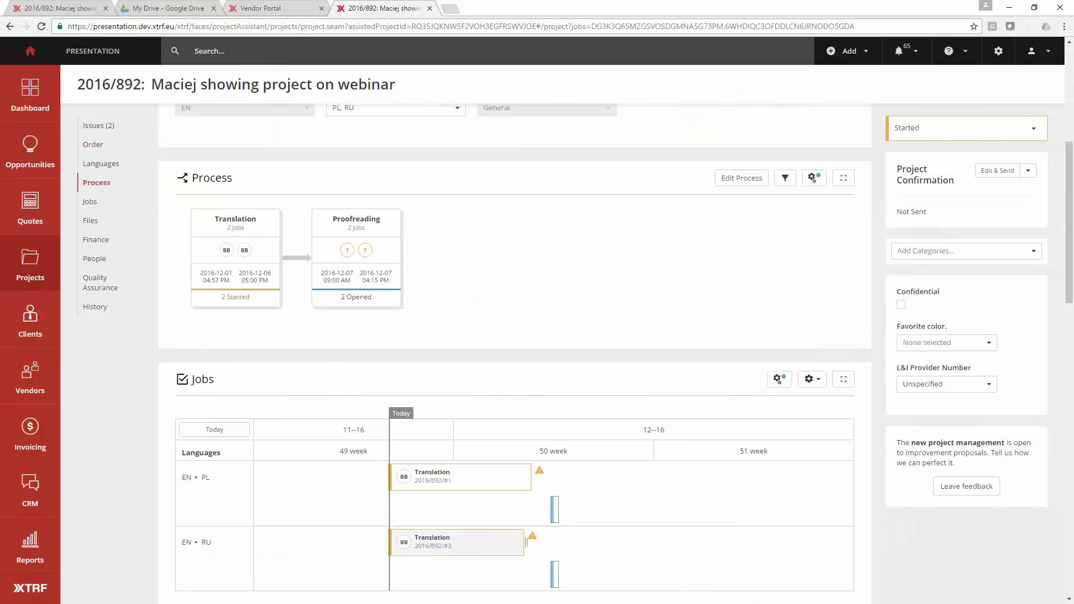
- Open the new-job e-mail, check its delivery deadline and instructions, and follow the EN–PL translation job link
{"action": "scroll", "coordinate": [242, 319], "scroll_direction": "up", "scroll_amount": 3}
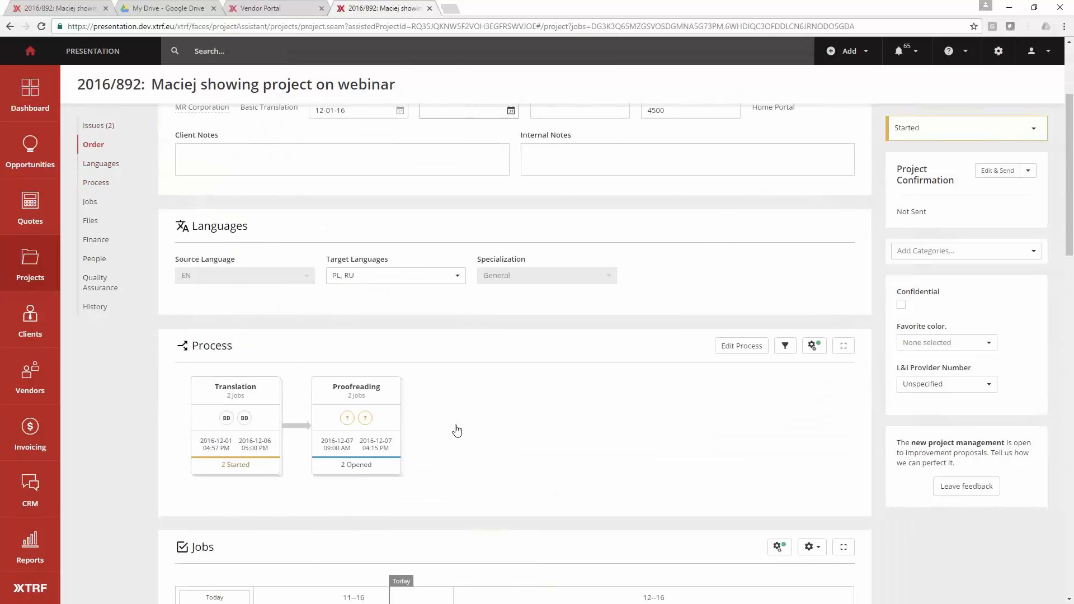
{"action": "key", "text": "alt+Tab"}
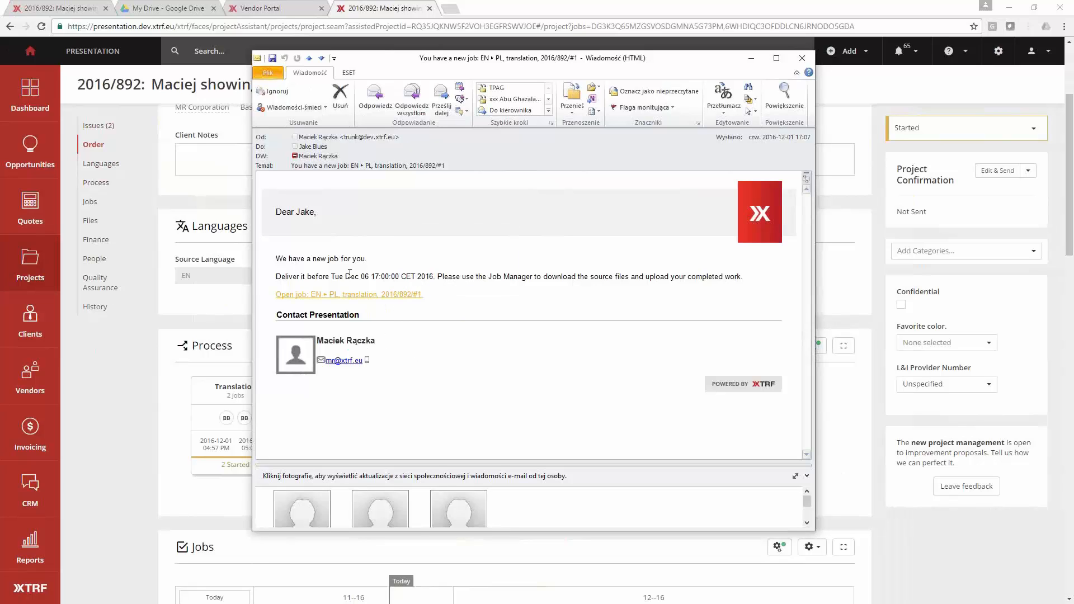
{"action": "left_click_drag", "start_coordinate": [353, 275], "coordinate": [425, 275]}
{"action": "left_click", "coordinate": [501, 289]}
{"action": "left_click_drag", "start_coordinate": [489, 281], "coordinate": [614, 293]}
{"action": "left_click_drag", "start_coordinate": [743, 280], "coordinate": [711, 274]}
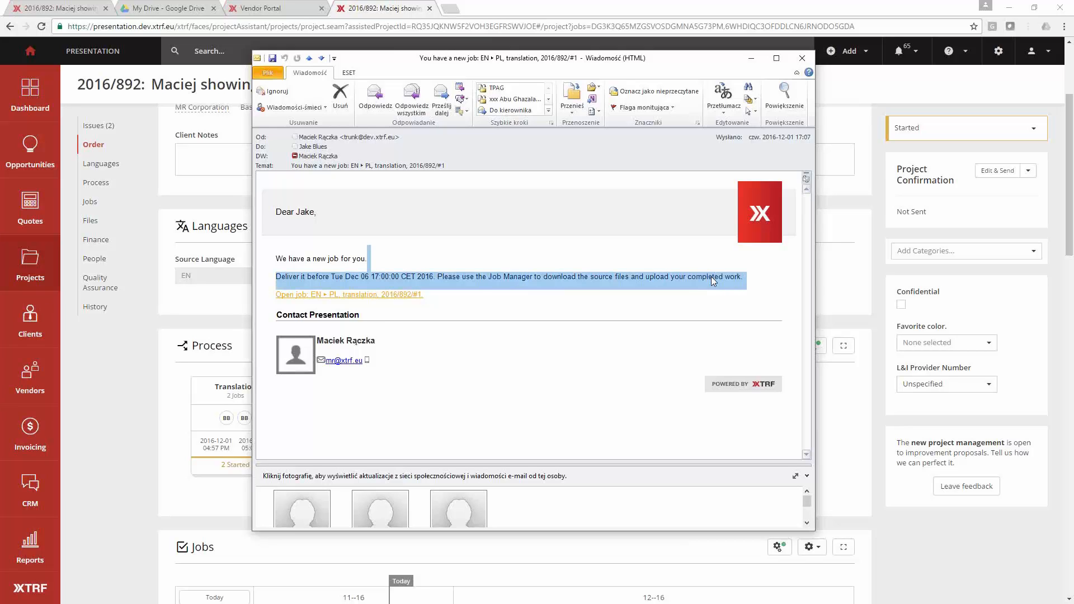
{"action": "left_click", "coordinate": [371, 296]}
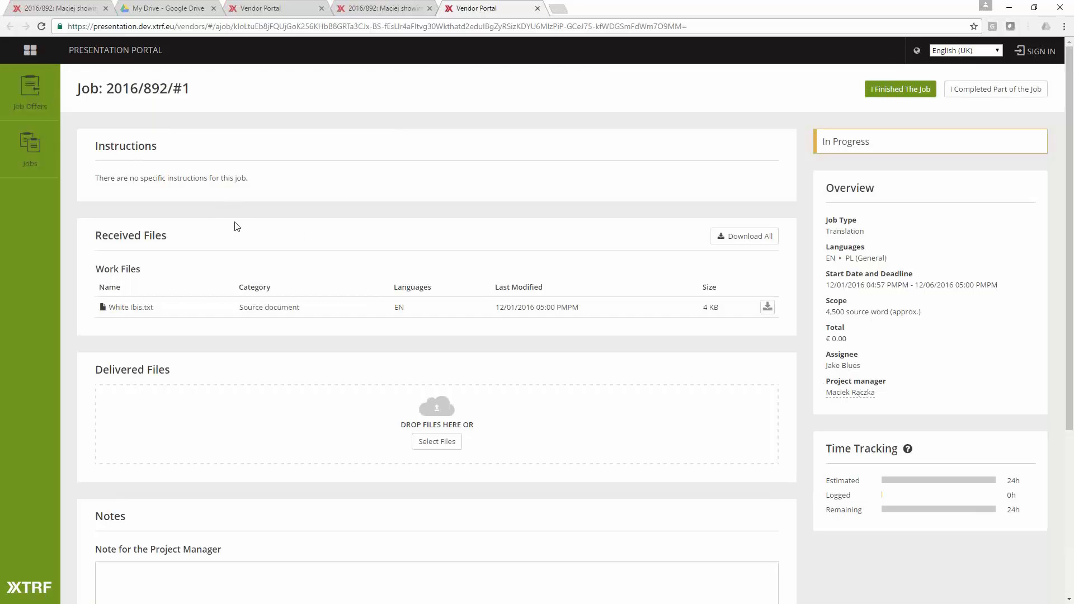
- Review the files and notes sections of the vendor's translation job and download the source document White Ibis.txt
{"action": "scroll", "coordinate": [263, 308], "scroll_direction": "down", "scroll_amount": 2}
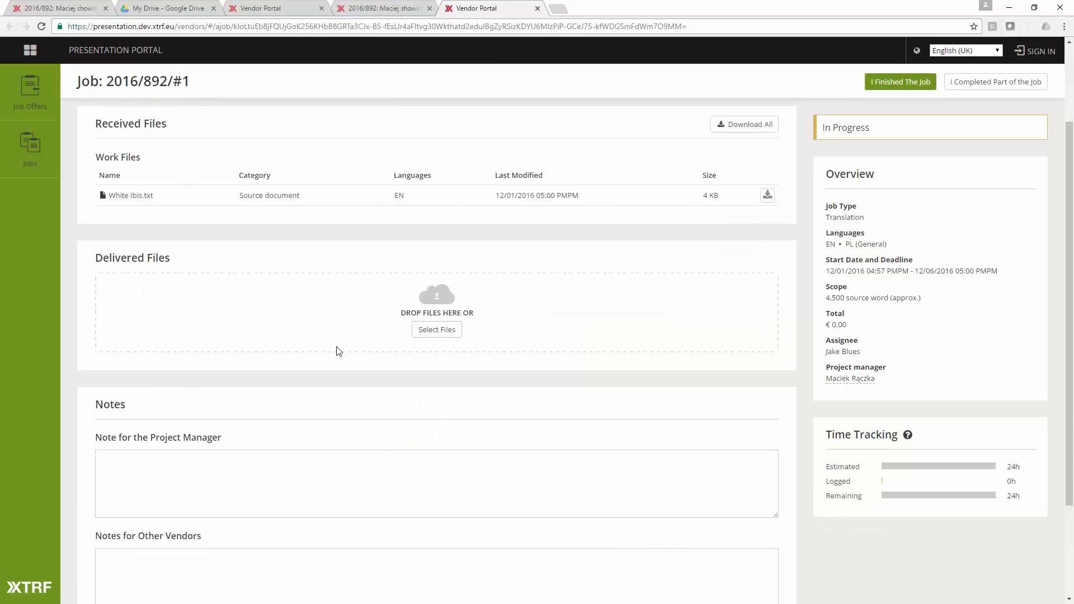
{"action": "left_click", "coordinate": [185, 464]}
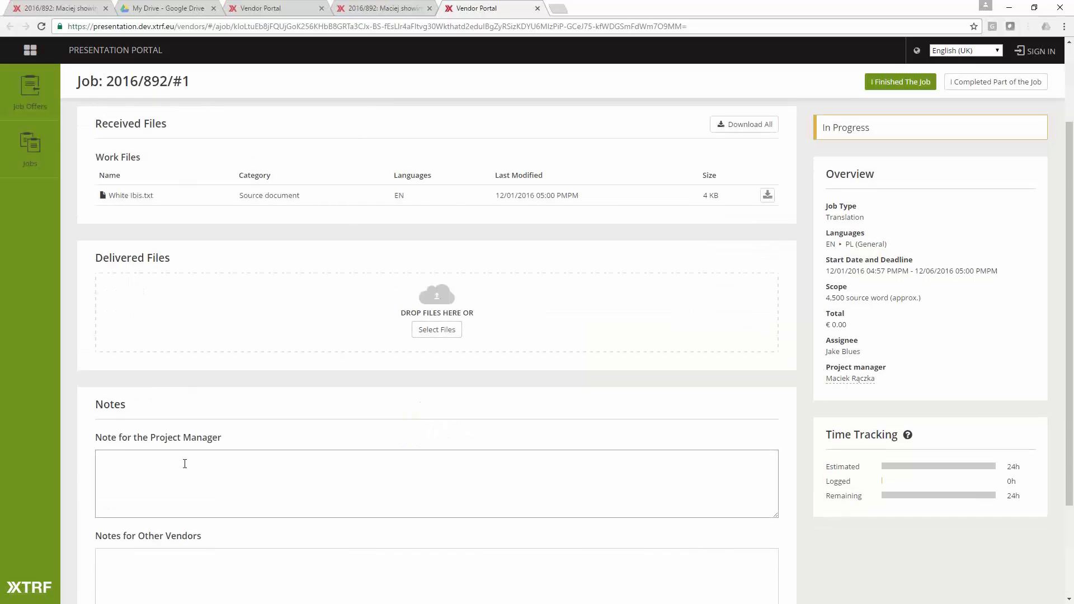
{"action": "scroll", "coordinate": [252, 437], "scroll_direction": "down", "scroll_amount": 3}
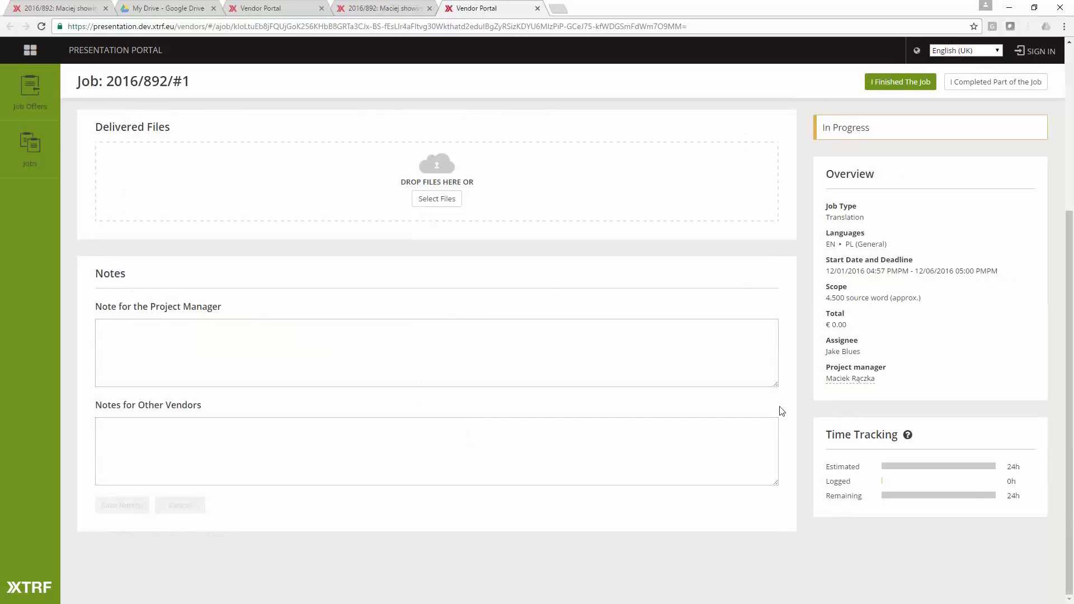
{"action": "scroll", "coordinate": [783, 406], "scroll_direction": "up", "scroll_amount": 5}
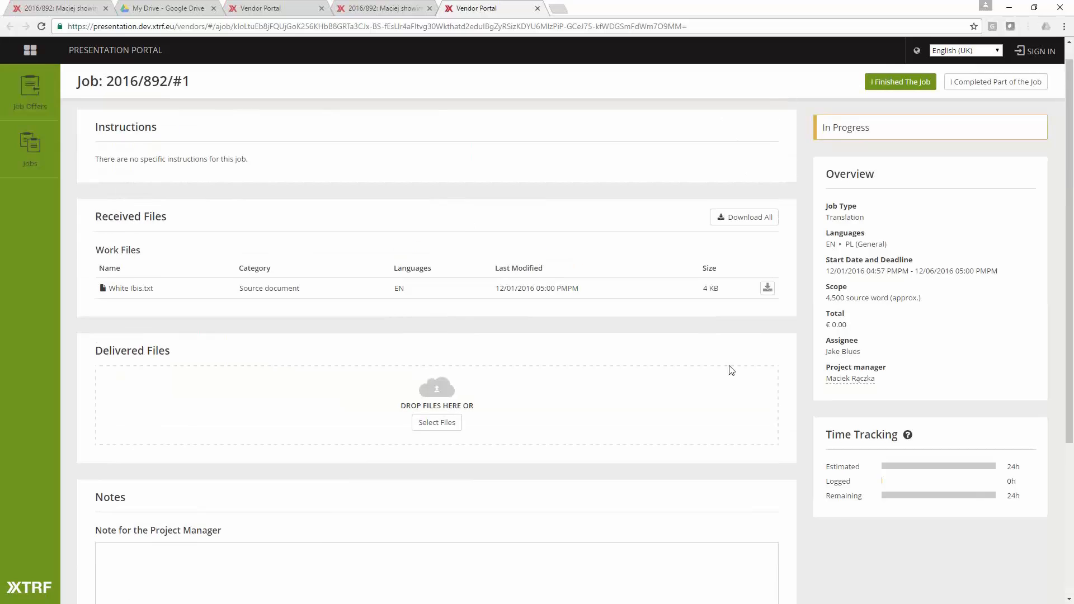
{"action": "left_click", "coordinate": [768, 288]}
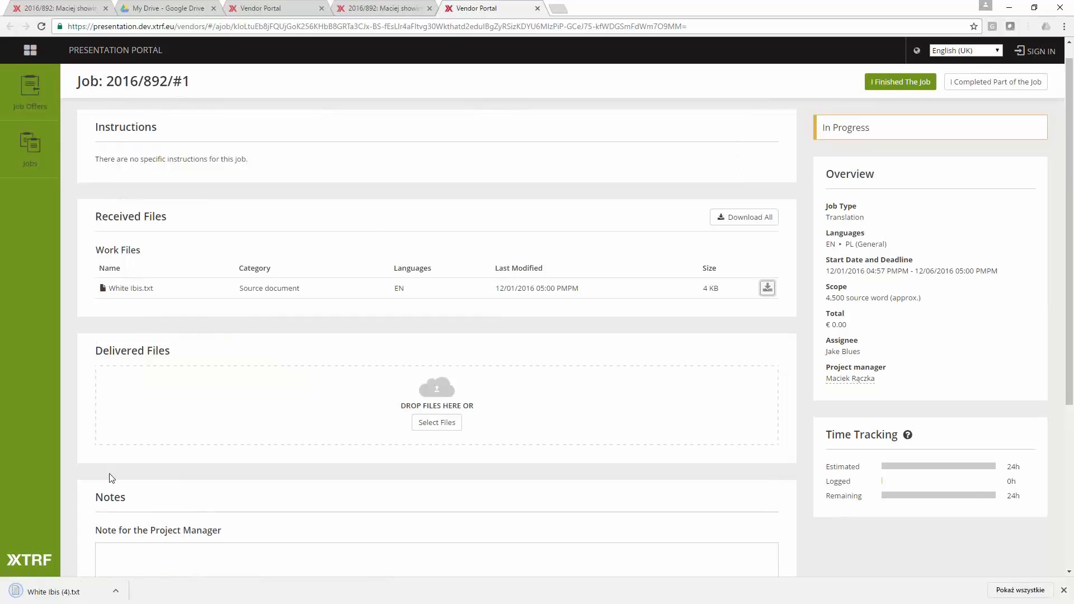
{"action": "left_click", "coordinate": [121, 550]}
- Return to the started project, open the EN–PL proofreading job and bring up its vendor selection
{"action": "left_click", "coordinate": [84, 8]}
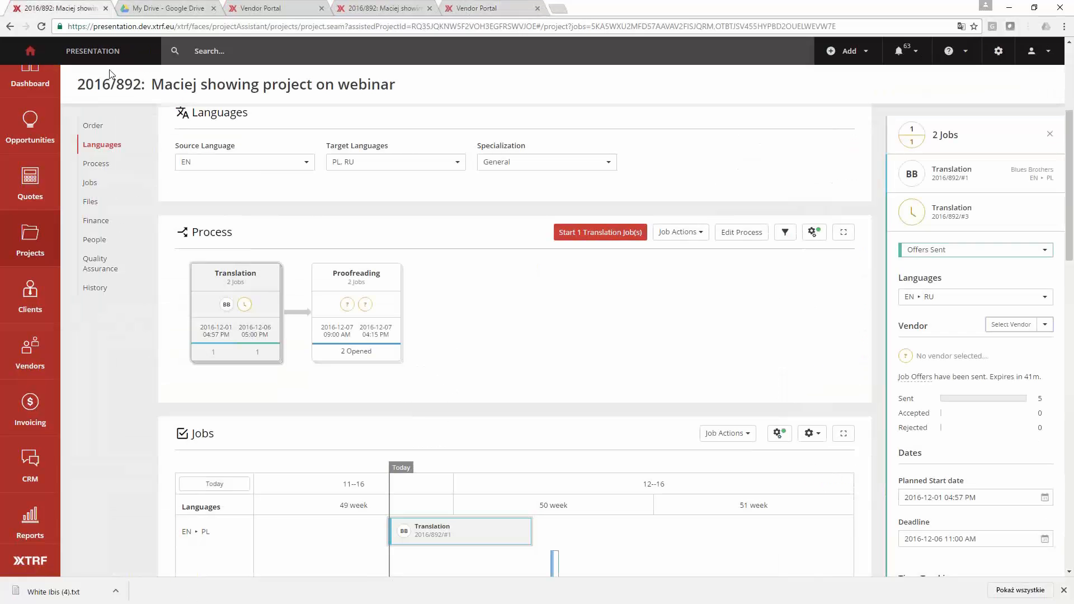
{"action": "left_click", "coordinate": [383, 314]}
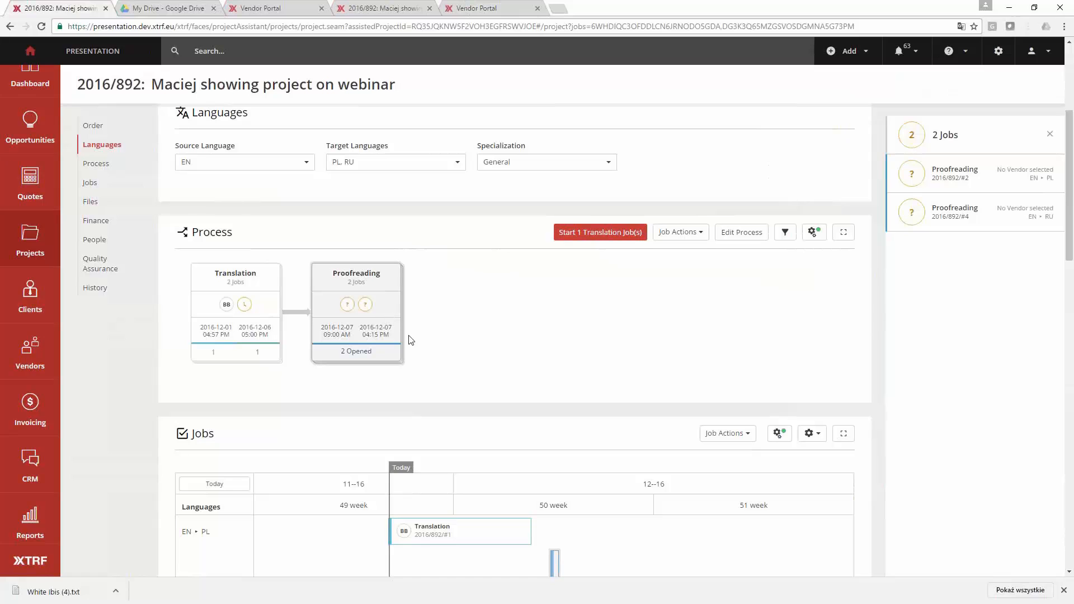
{"action": "key", "text": "ctrl+4"}
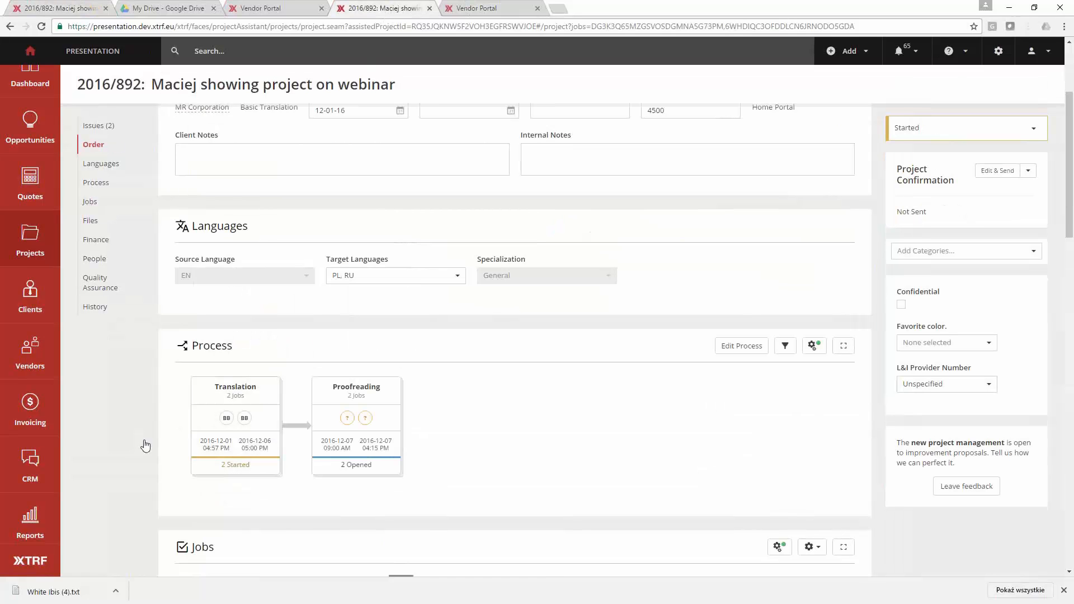
{"action": "left_click", "coordinate": [380, 414]}
{"action": "left_click", "coordinate": [999, 178]}
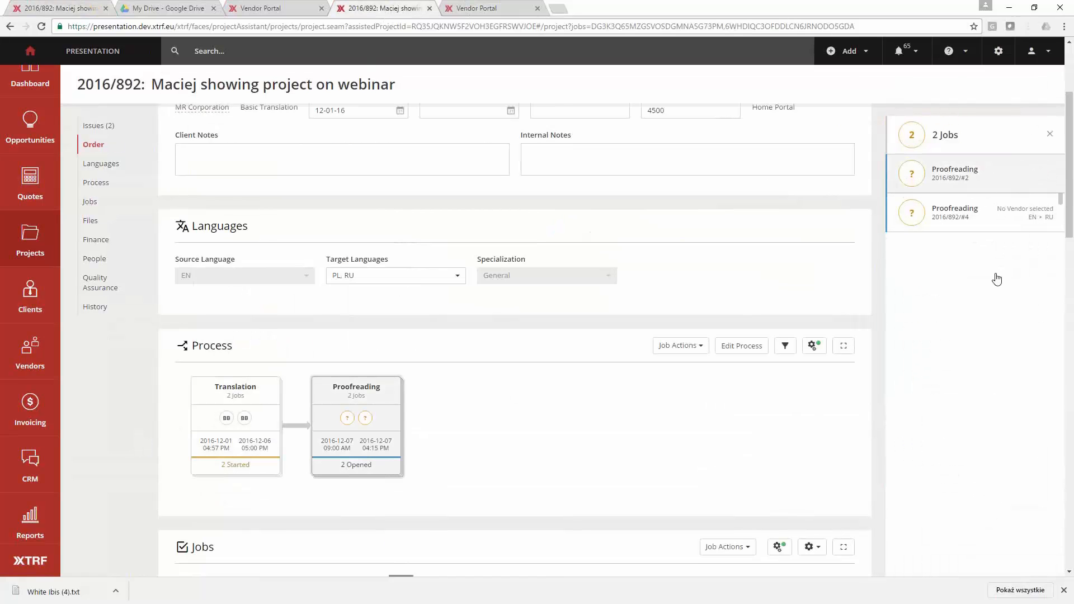
{"action": "left_click", "coordinate": [999, 284]}
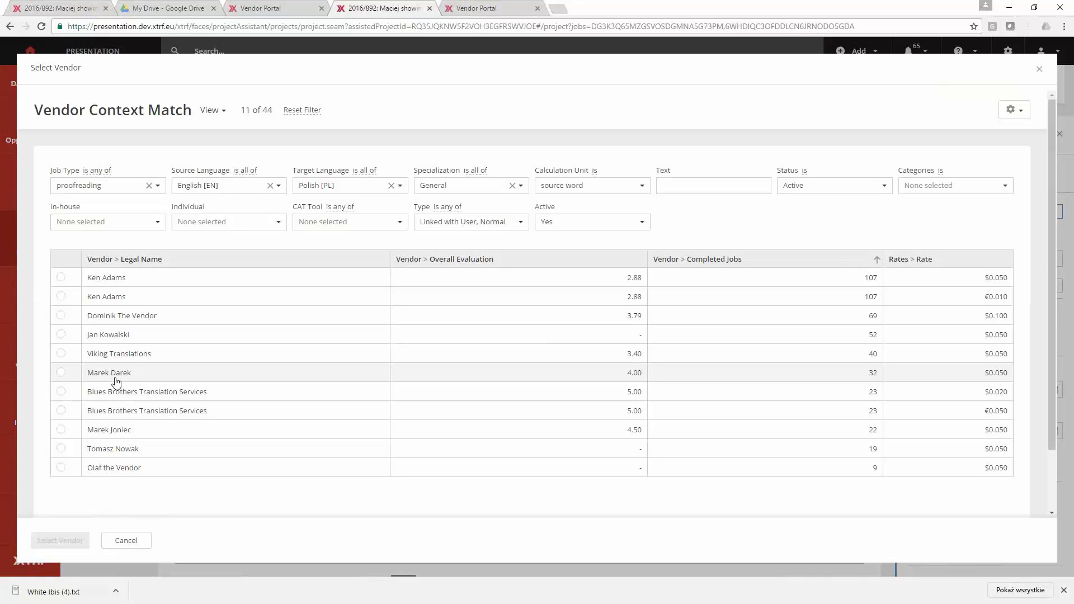
- Filter the matching vendors to in-house ones and assign the first vendor with the $0.050 rate to the EN–PL proofreading job
{"action": "scroll", "coordinate": [132, 300], "scroll_direction": "down", "scroll_amount": 1}
{"action": "scroll", "coordinate": [130, 302], "scroll_direction": "up", "scroll_amount": 1}
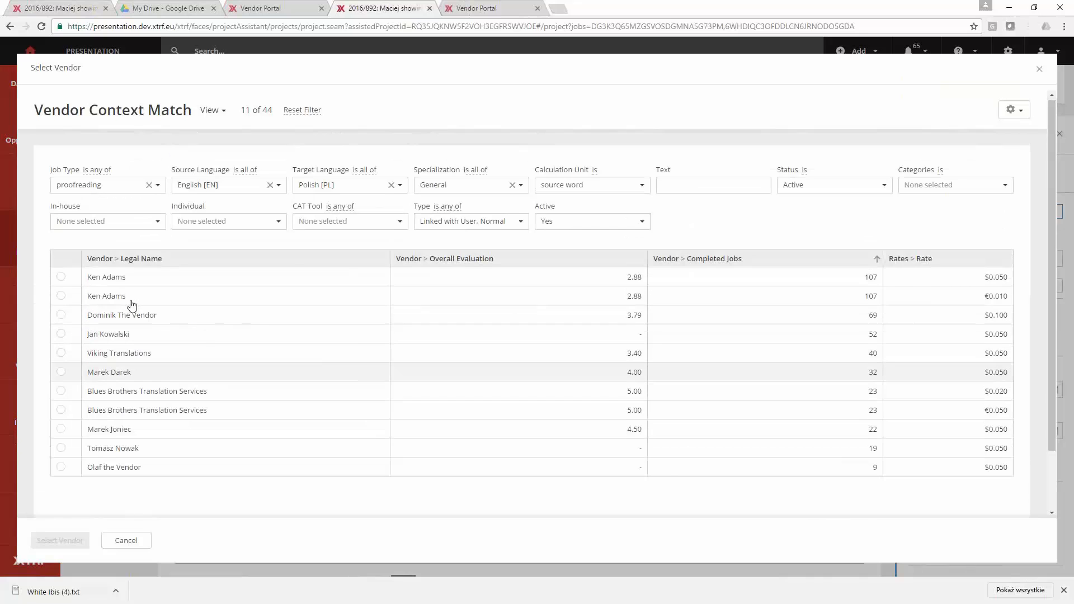
{"action": "left_click", "coordinate": [128, 223]}
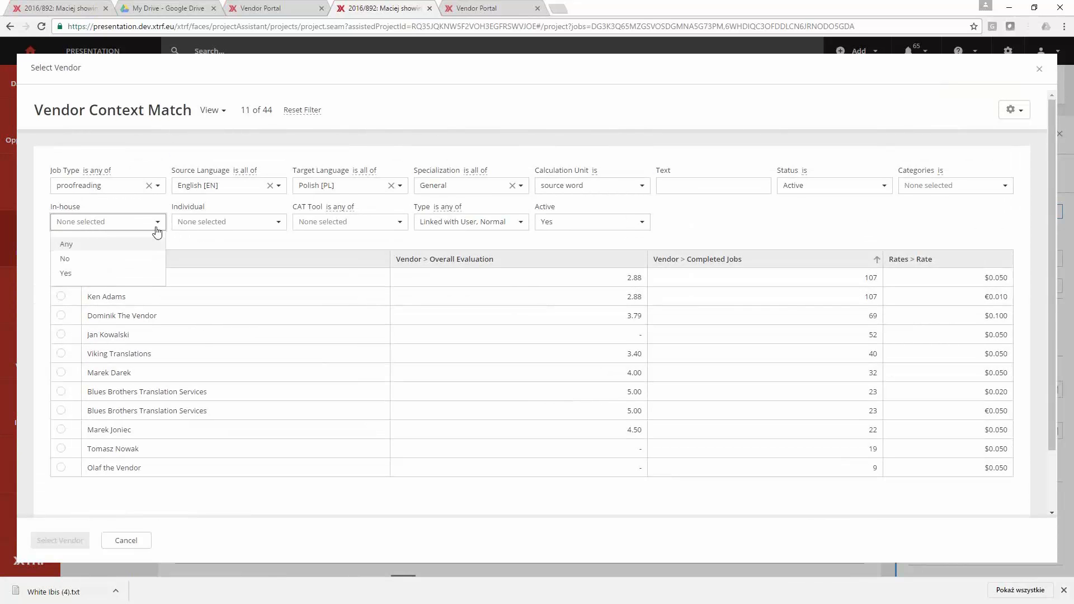
{"action": "left_click", "coordinate": [84, 274]}
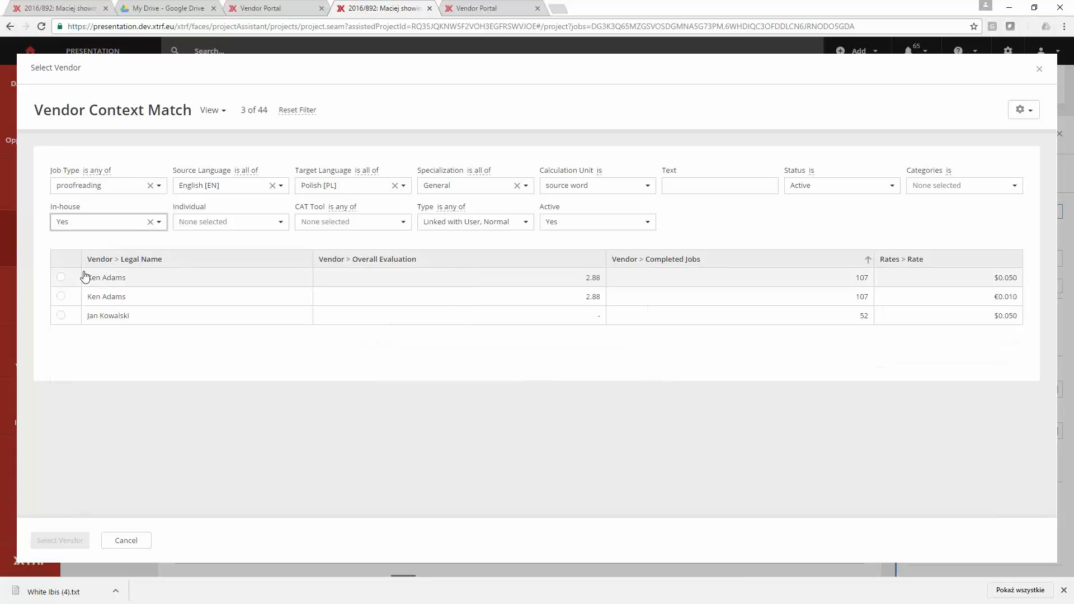
{"action": "left_click", "coordinate": [97, 283]}
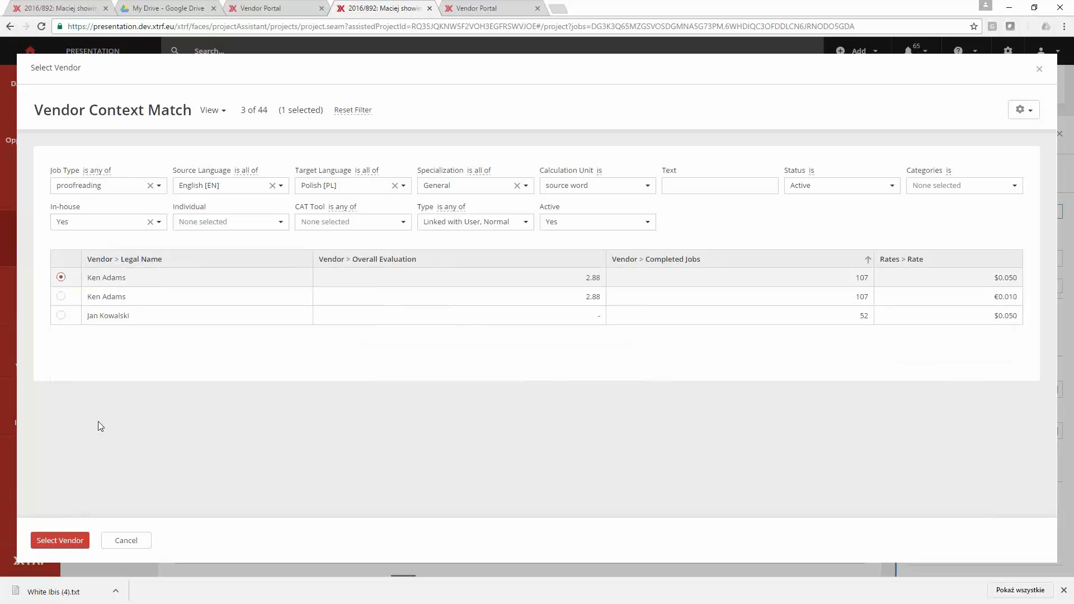
{"action": "scroll", "coordinate": [84, 532], "scroll_direction": "down", "scroll_amount": 1}
{"action": "left_click", "coordinate": [84, 533]}
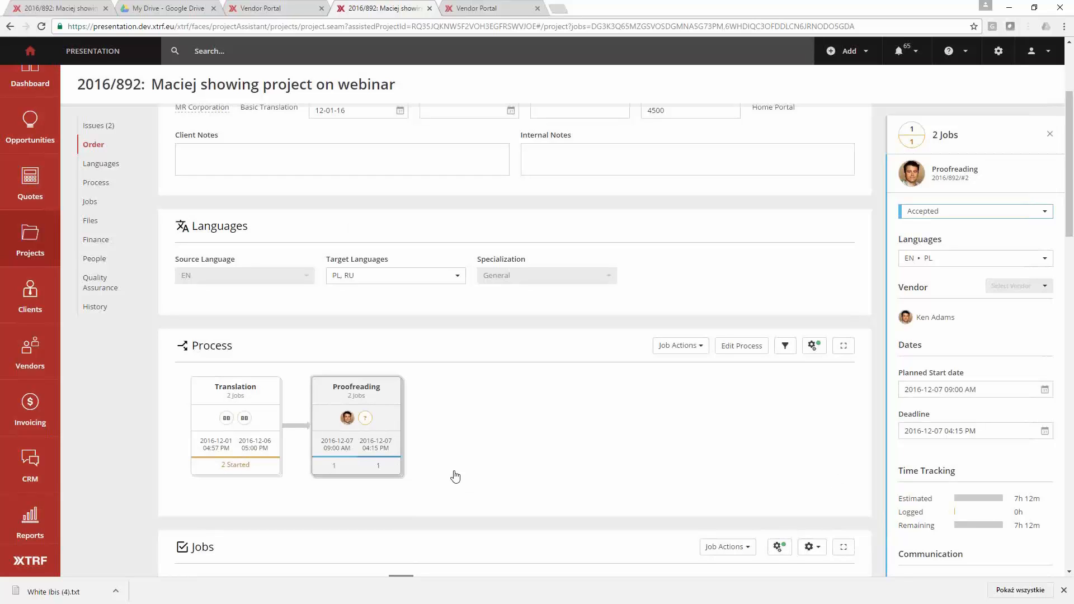
- Assign the vendor with 69 completed jobs and a $0.100 rate to the EN–RU proofreading job and close the job details
{"action": "left_click", "coordinate": [974, 189]}
{"action": "left_click", "coordinate": [969, 216]}
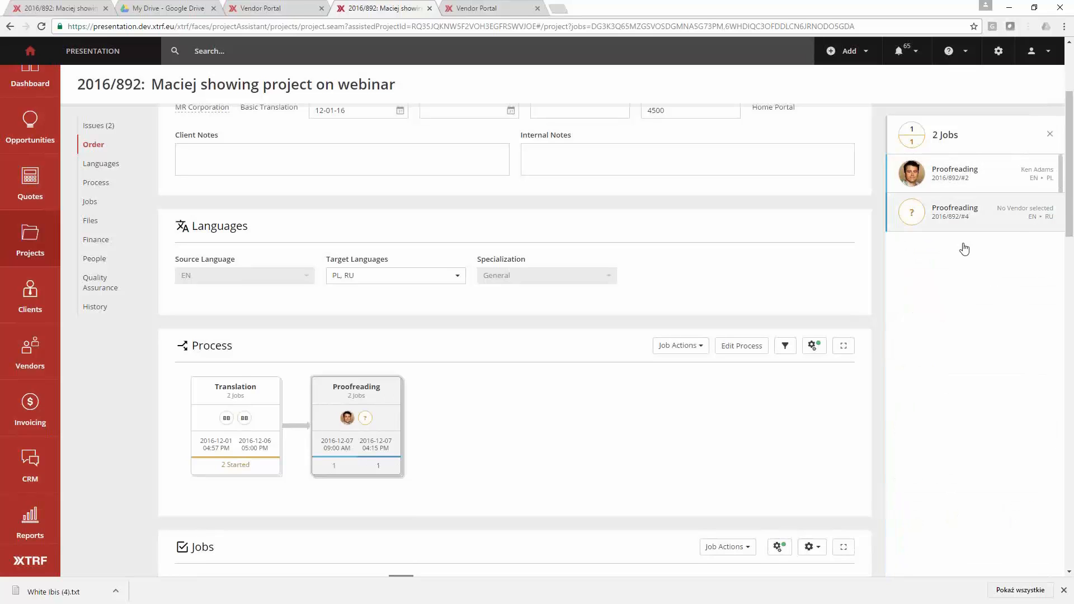
{"action": "left_click", "coordinate": [1008, 325]}
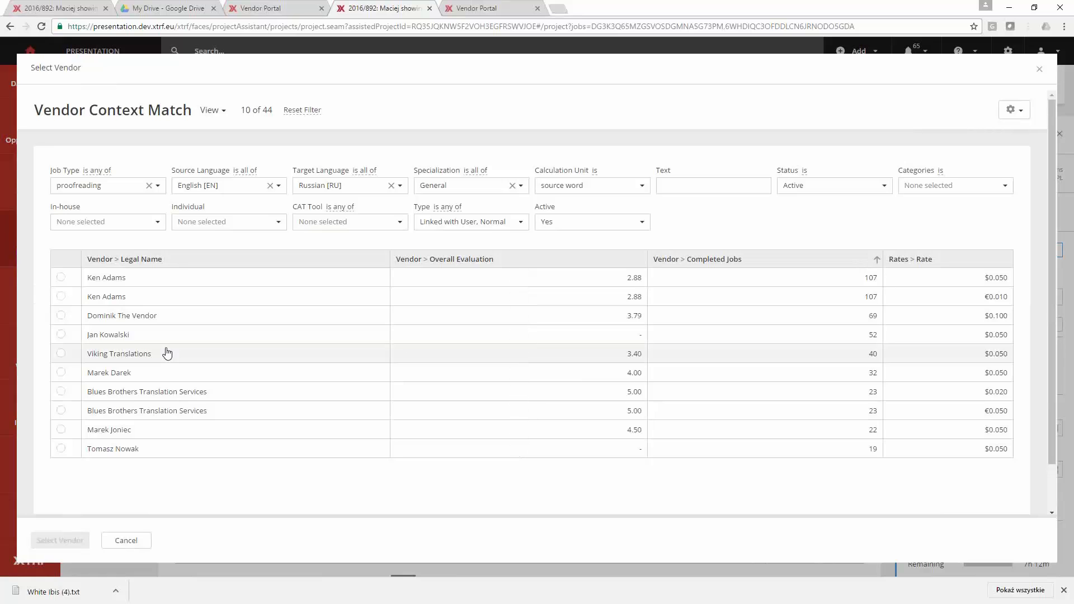
{"action": "left_click", "coordinate": [125, 315]}
{"action": "left_click", "coordinate": [81, 542]}
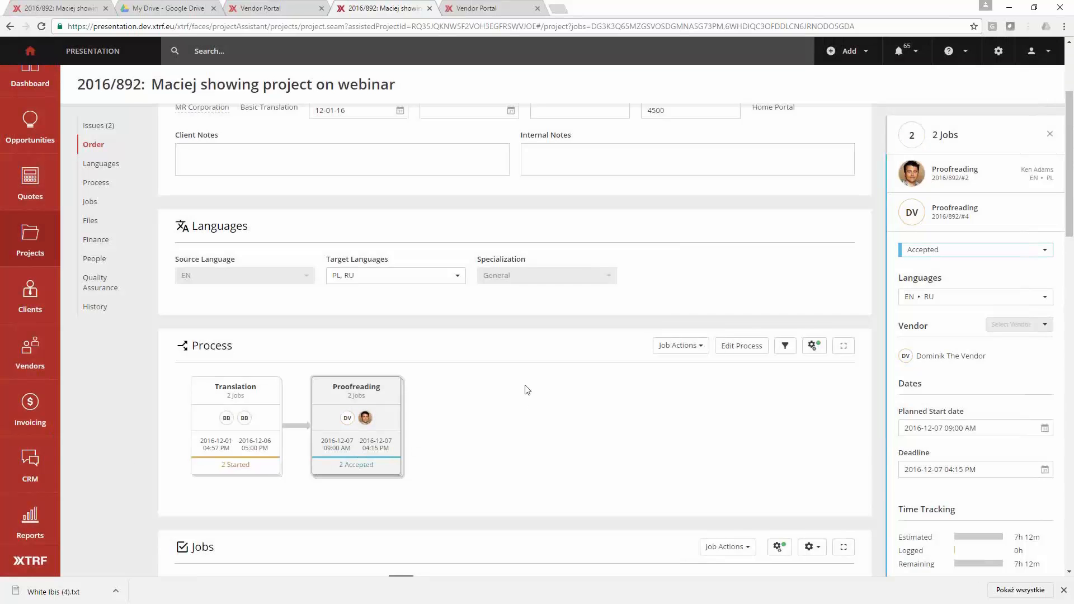
{"action": "left_click", "coordinate": [513, 417]}
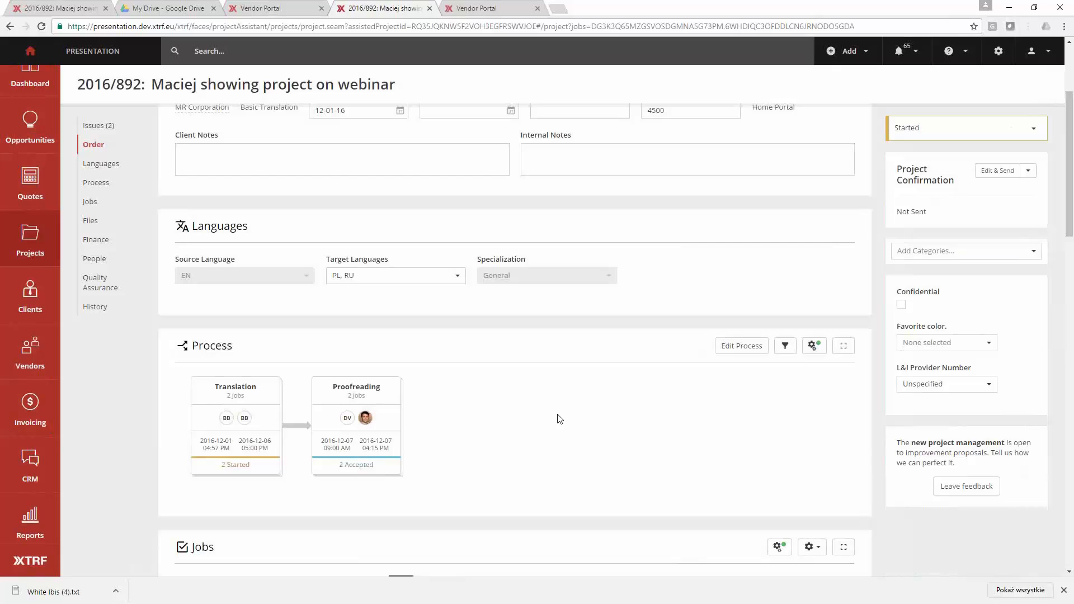
- Go back to the translation job in the vendor portal and upload White Ibis (4).txt as a delivered file
{"action": "left_click", "coordinate": [476, 8]}
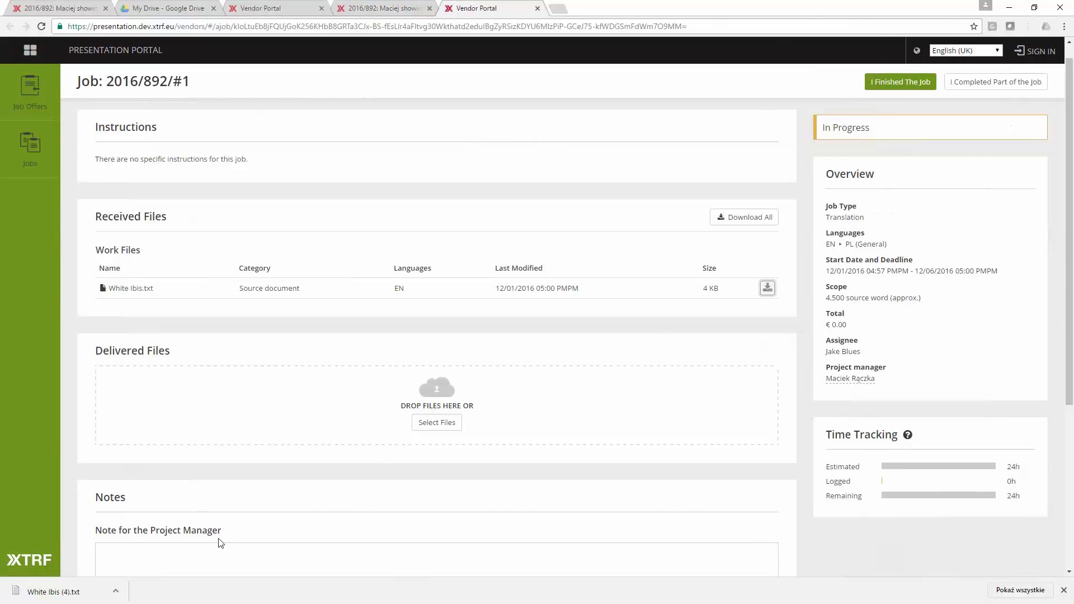
{"action": "left_click_drag", "start_coordinate": [62, 592], "coordinate": [246, 385]}
{"action": "scroll", "coordinate": [280, 489], "scroll_direction": "down", "scroll_amount": 3}
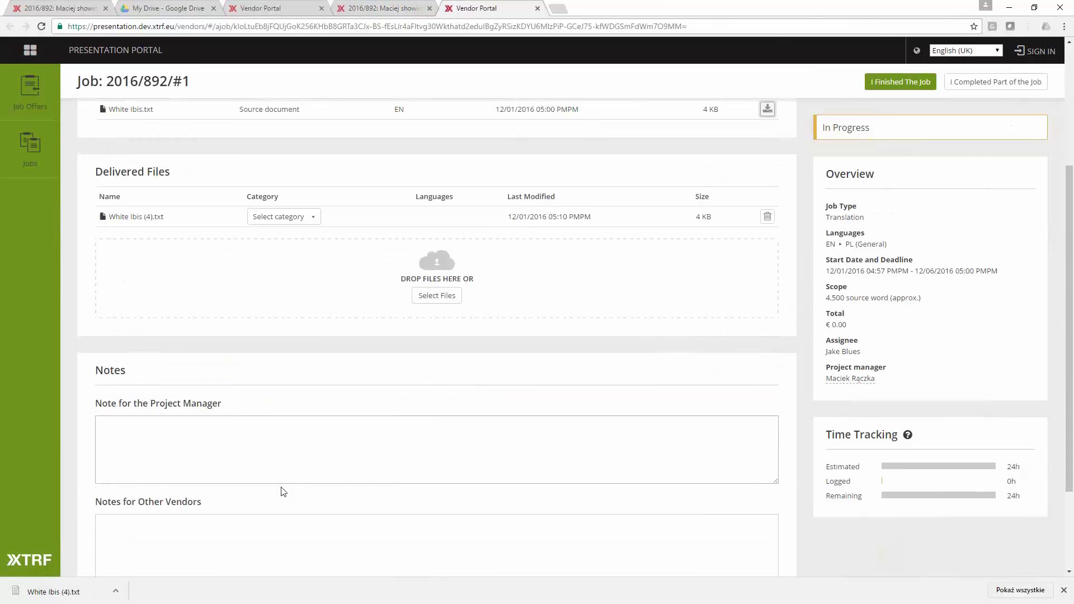
- Enter the note "Hey, thanks, this was easy." for the project manager
{"action": "left_click", "coordinate": [276, 444]}
{"action": "scroll", "coordinate": [280, 437], "scroll_direction": "down", "scroll_amount": 1}
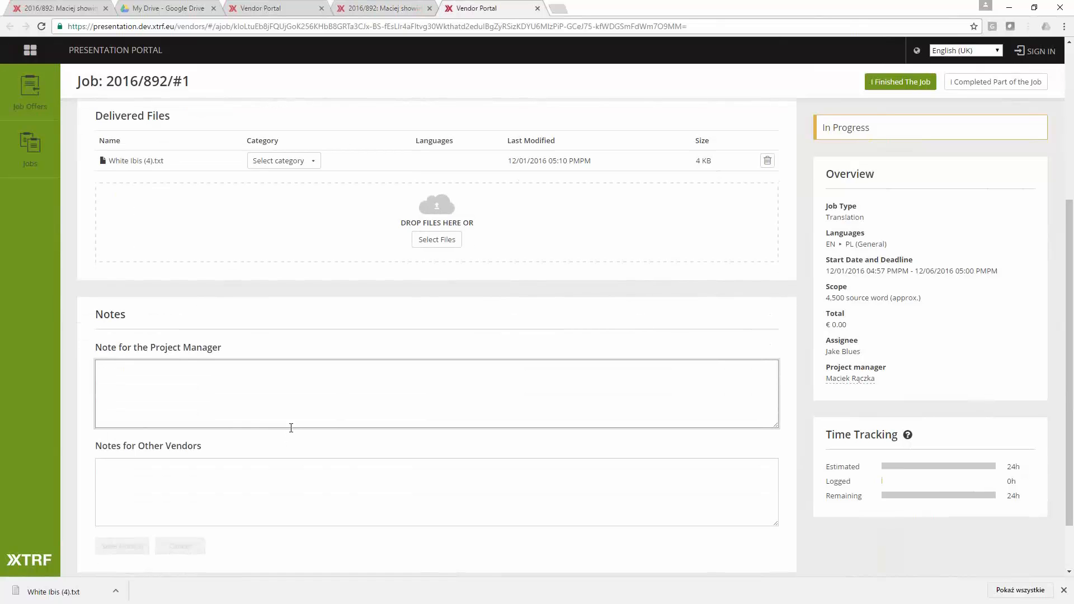
{"action": "type", "text": "Hey"}
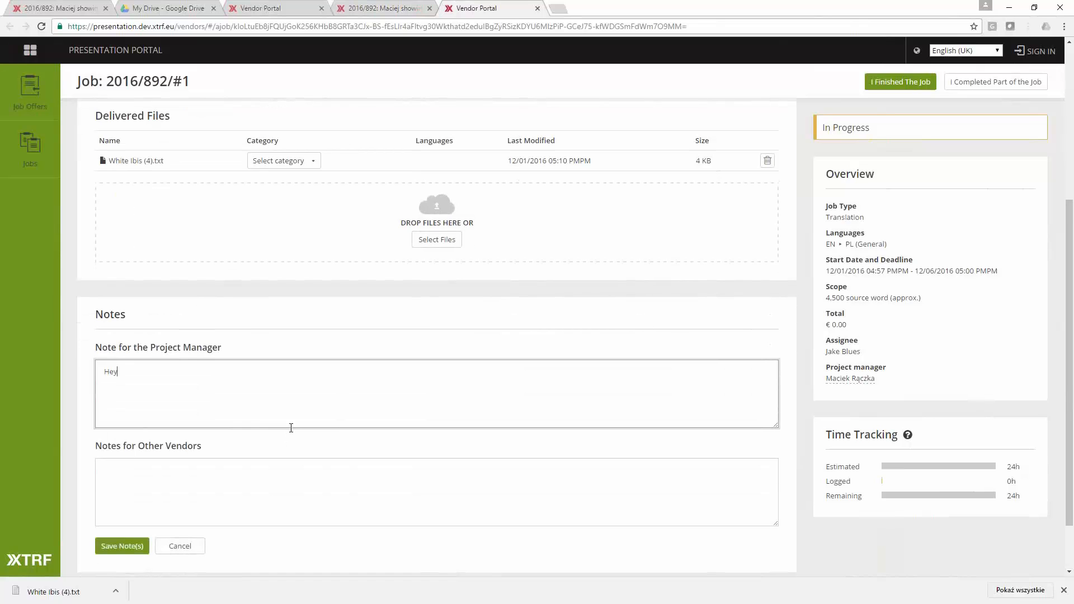
{"action": "type", "text": ", thanks, this was easy."}
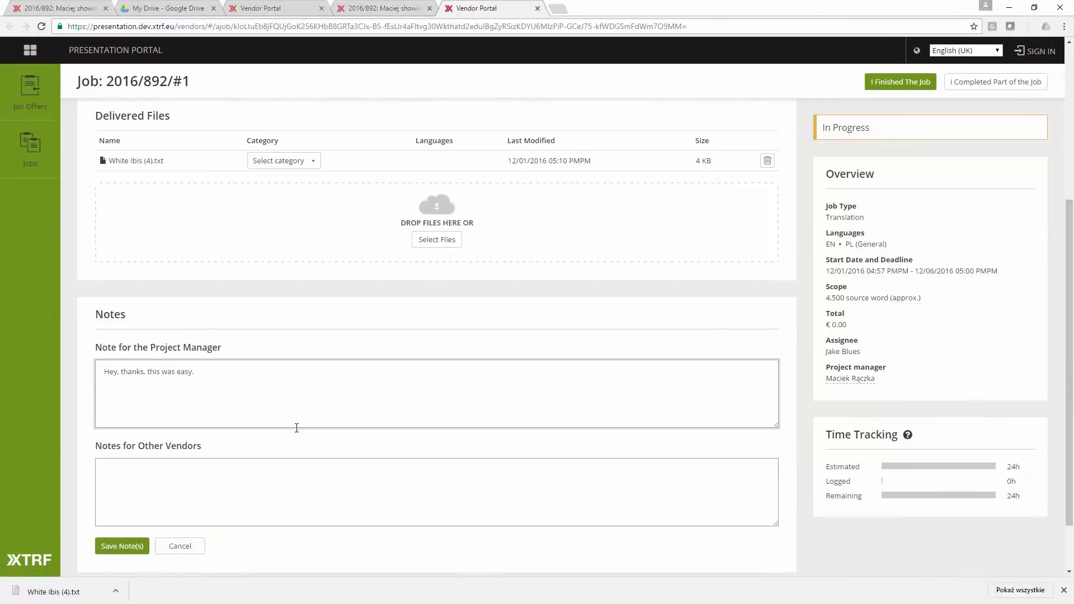
- Add the note "Hello. Watch out for the proper names and historical figures in the text." for other vendors and save the notes
{"action": "left_click", "coordinate": [278, 483]}
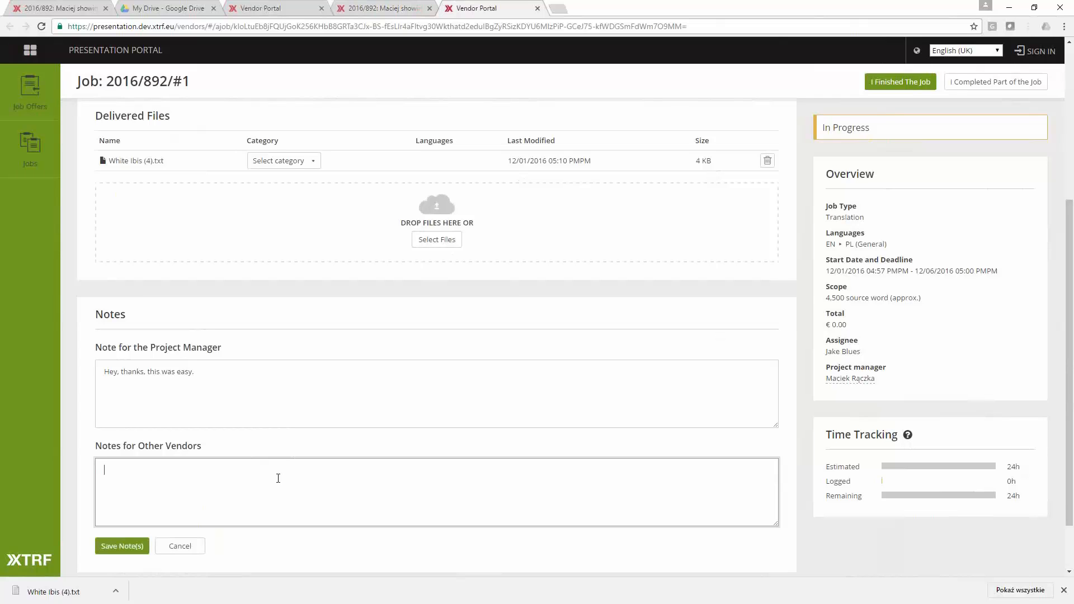
{"action": "type", "text": "Hello. Watch out for the proper names and hi"}
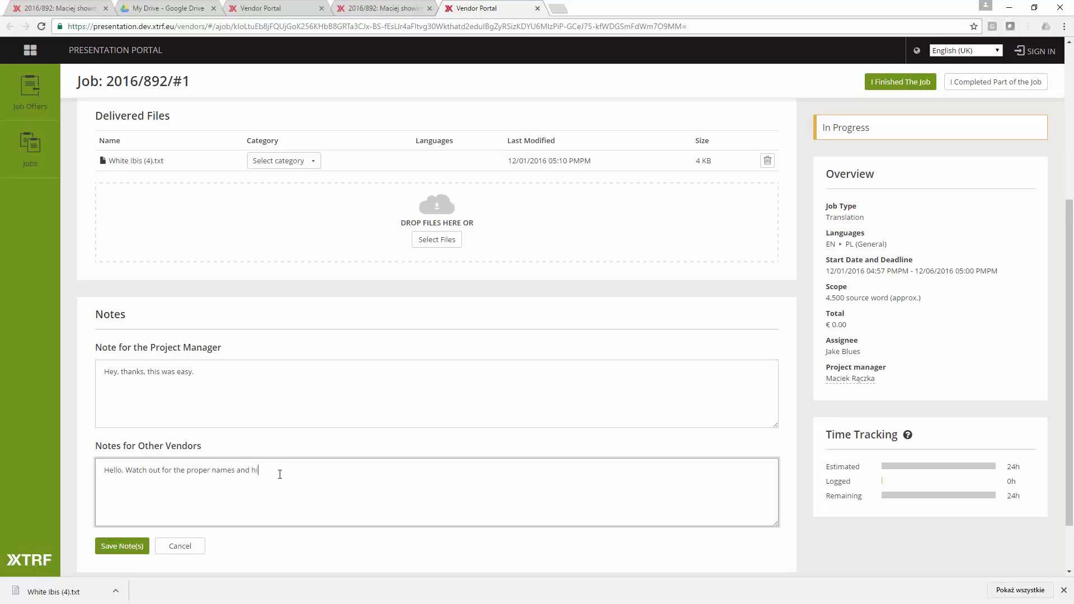
{"action": "type", "text": "storical figures in the r"}
{"action": "type", "text": "ext."}
{"action": "scroll", "coordinate": [257, 497], "scroll_direction": "up", "scroll_amount": 2}
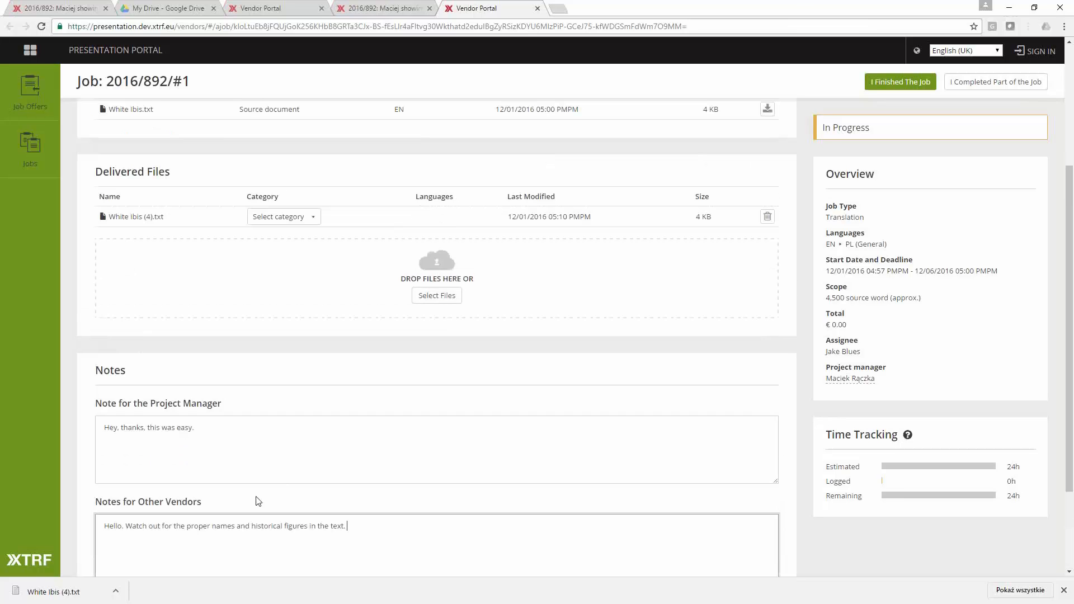
{"action": "scroll", "coordinate": [257, 497], "scroll_direction": "down", "scroll_amount": 2}
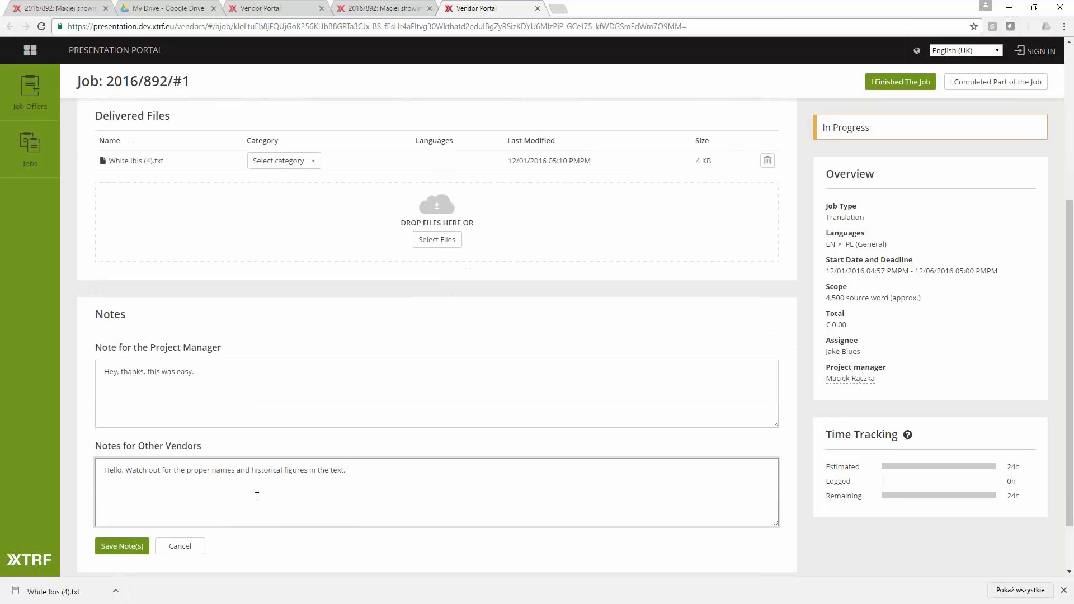
{"action": "left_click", "coordinate": [134, 548]}
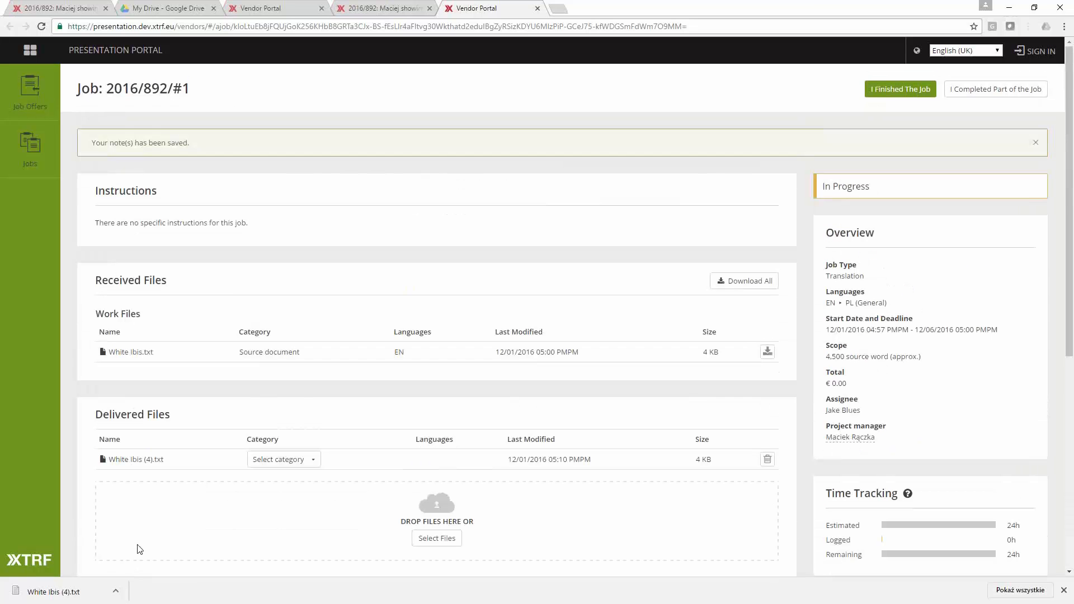
- Try to finish the translation job as completed without entering the time spent
{"action": "left_click", "coordinate": [910, 96]}
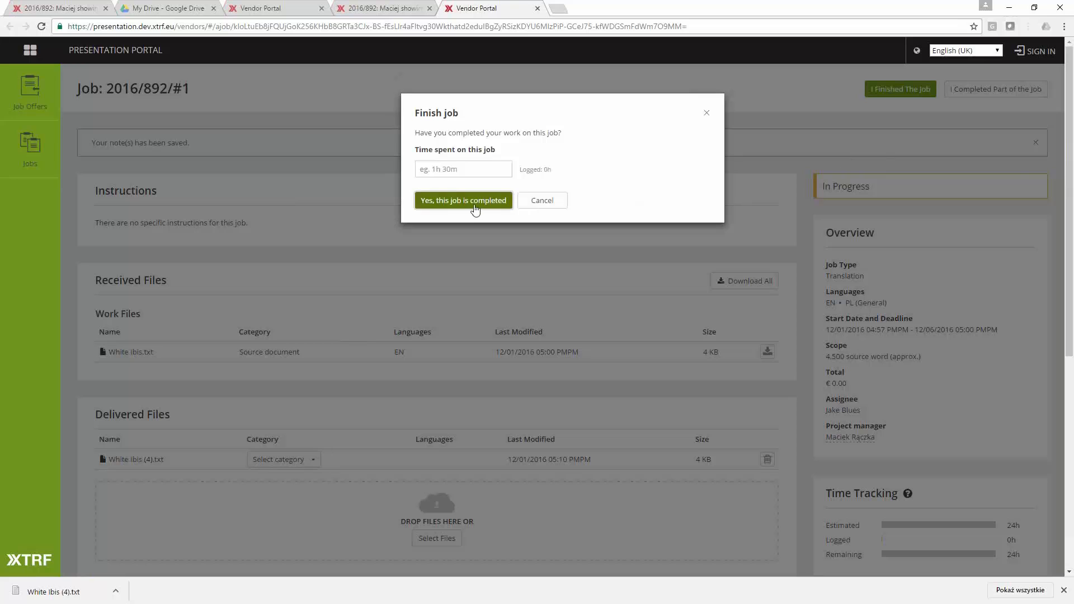
{"action": "left_click", "coordinate": [475, 201]}
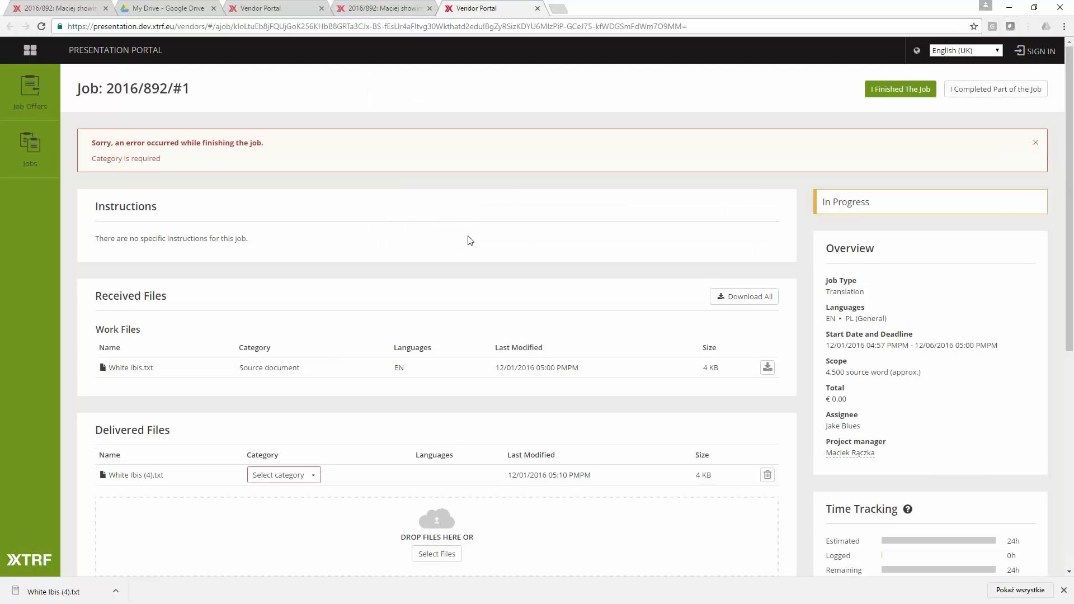
- Set the category of the delivered file White Ibis (4).txt to Translated Document
{"action": "scroll", "coordinate": [456, 390], "scroll_direction": "down", "scroll_amount": 2}
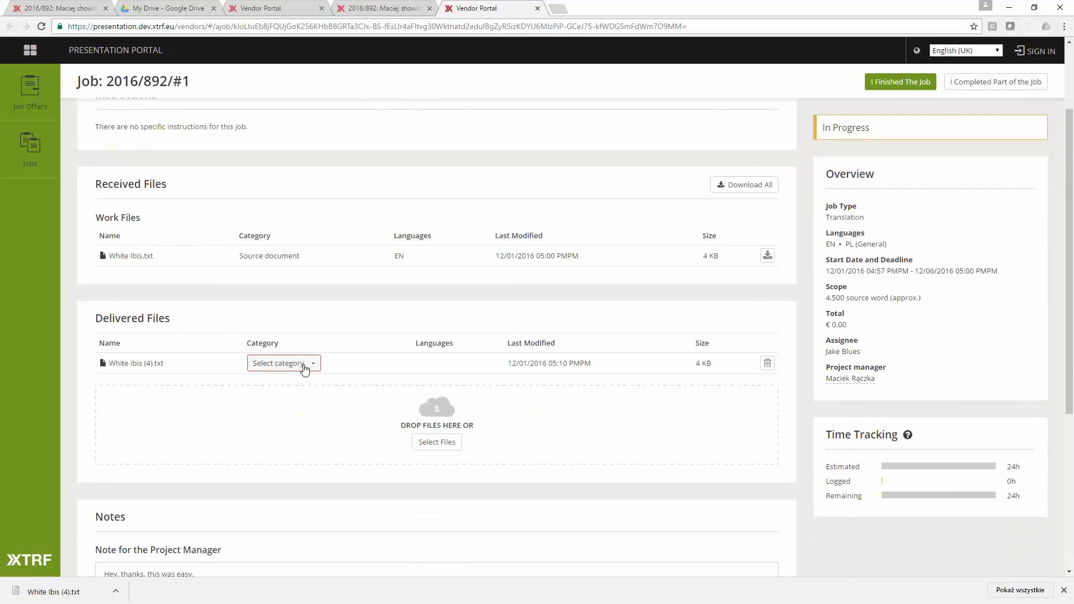
{"action": "left_click", "coordinate": [305, 366]}
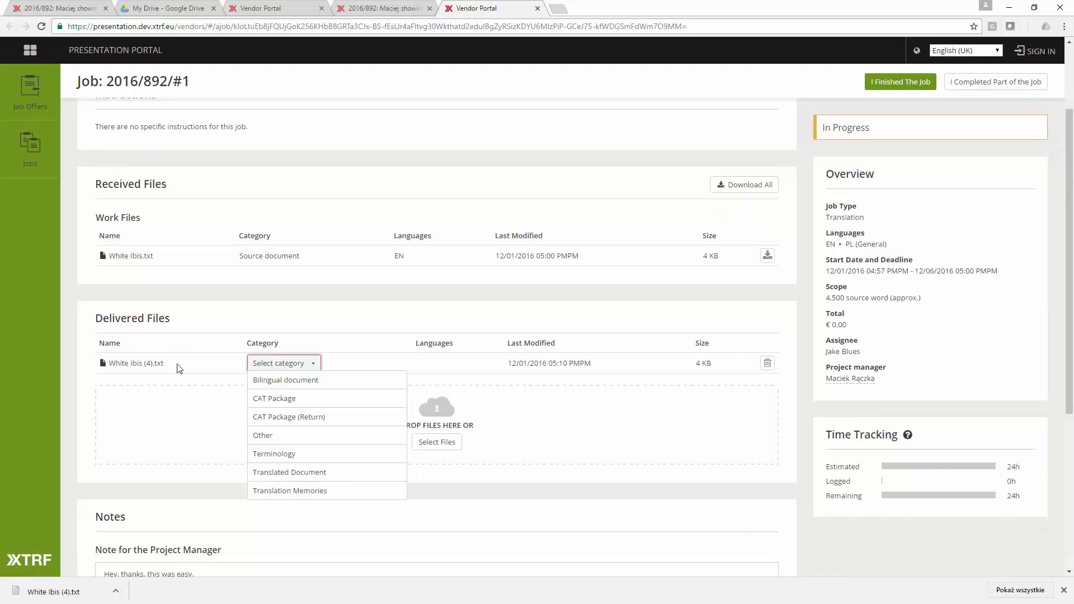
{"action": "left_click", "coordinate": [279, 476]}
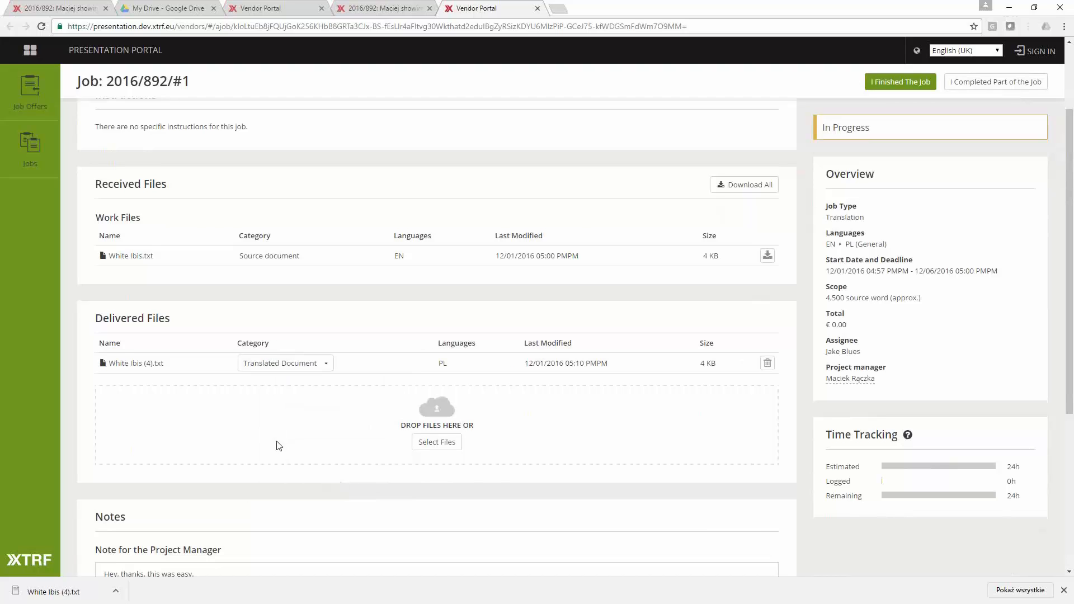
{"action": "left_click", "coordinate": [253, 372]}
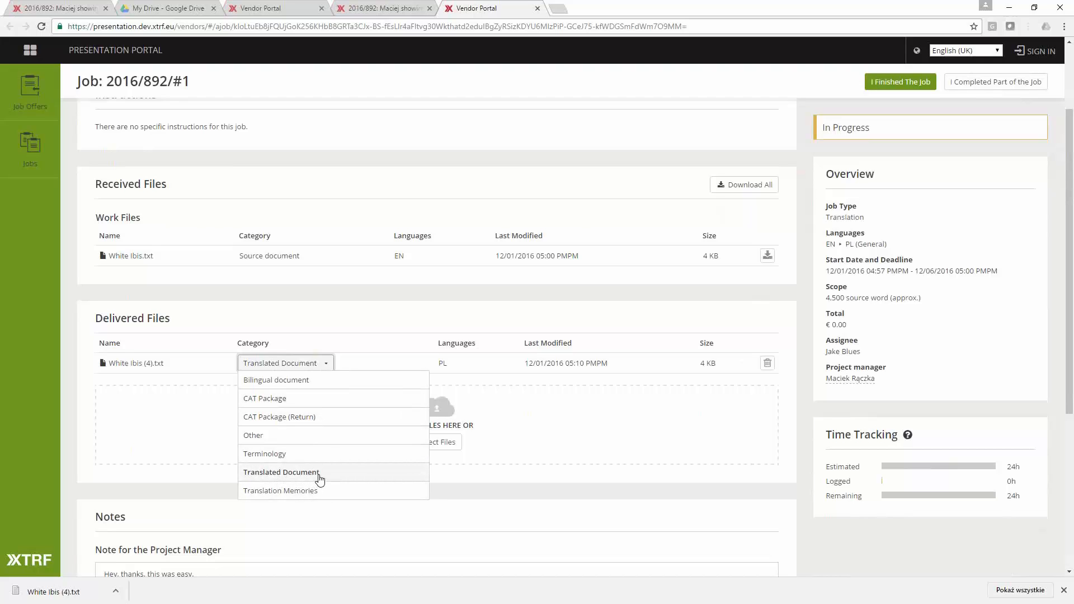
{"action": "left_click", "coordinate": [479, 496]}
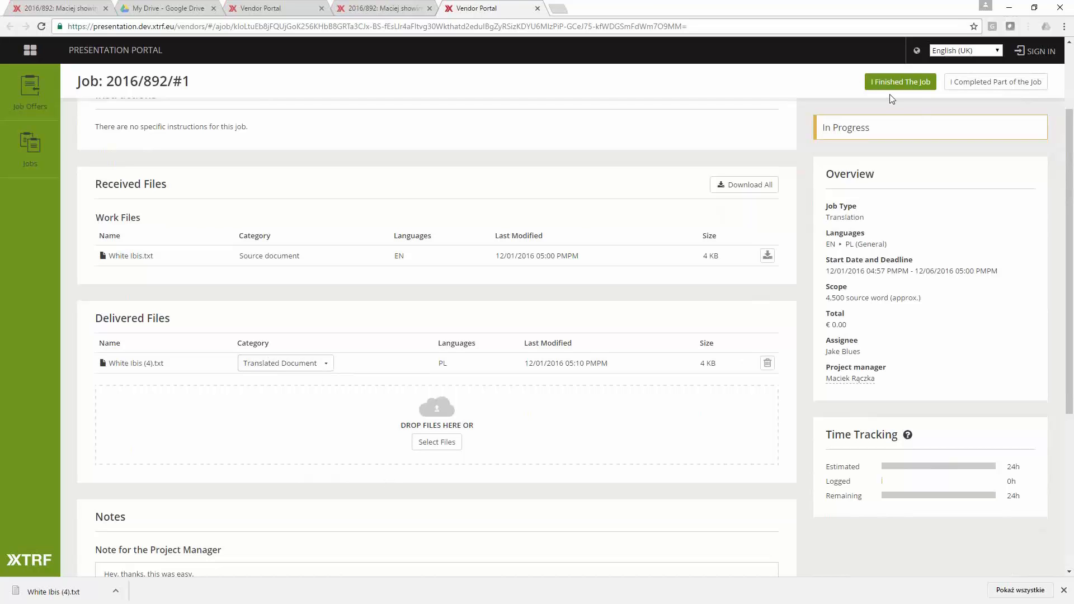
- Mark the translation job as finished and review its notes for the project manager and other vendors
{"action": "left_click", "coordinate": [900, 82]}
{"action": "left_click", "coordinate": [502, 203]}
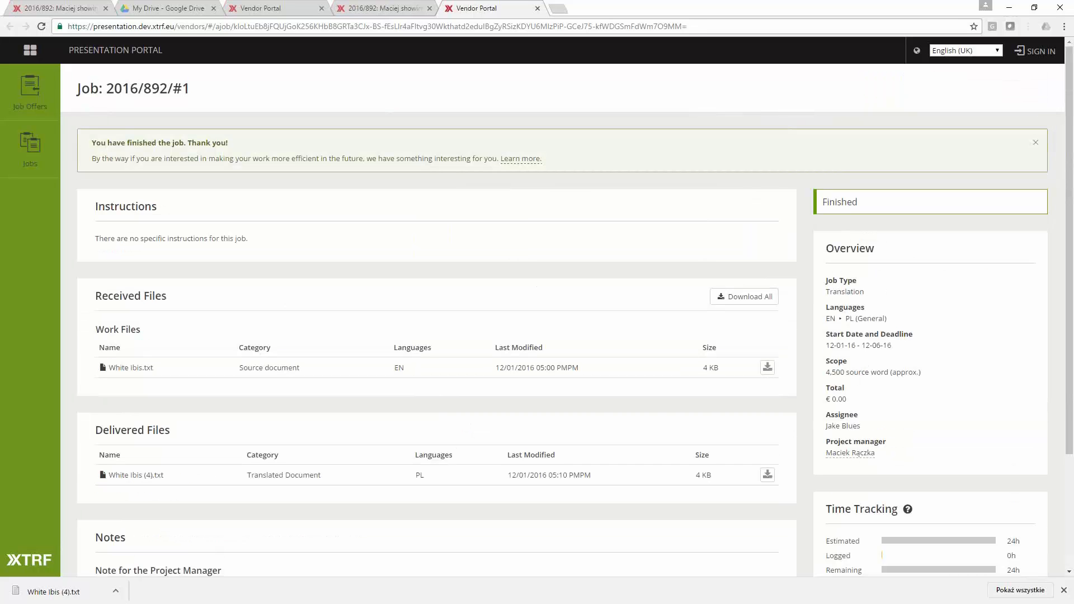
{"action": "scroll", "coordinate": [271, 405], "scroll_direction": "down", "scroll_amount": 3}
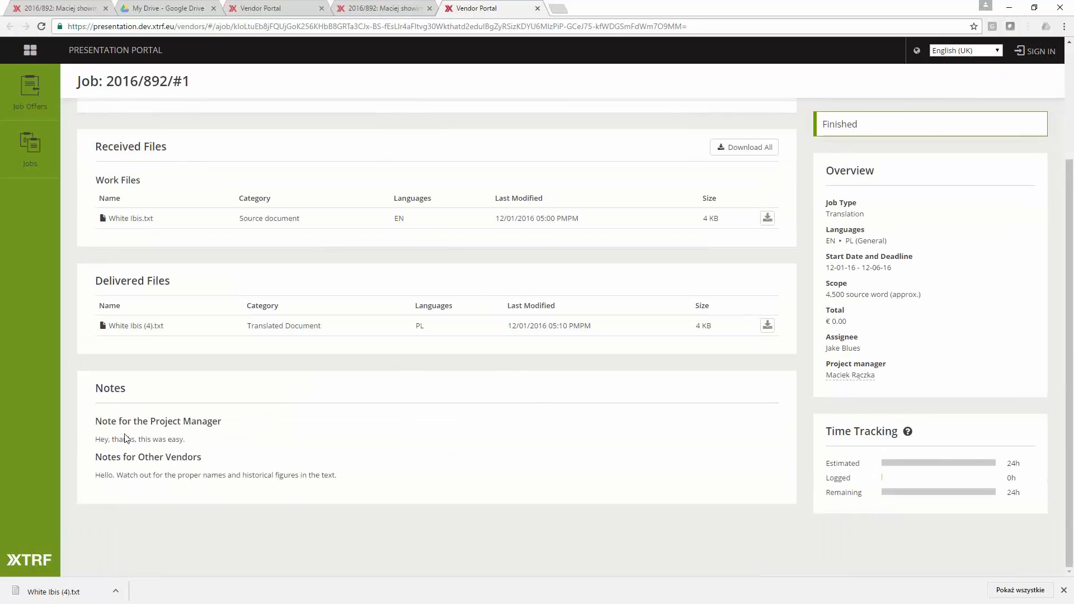
{"action": "left_click_drag", "start_coordinate": [104, 434], "coordinate": [211, 460]}
{"action": "left_click", "coordinate": [211, 461]}
- Switch to Outlook and read the email about updated notes for the translation job, including its job link
{"action": "key", "text": "alt+Tab"}
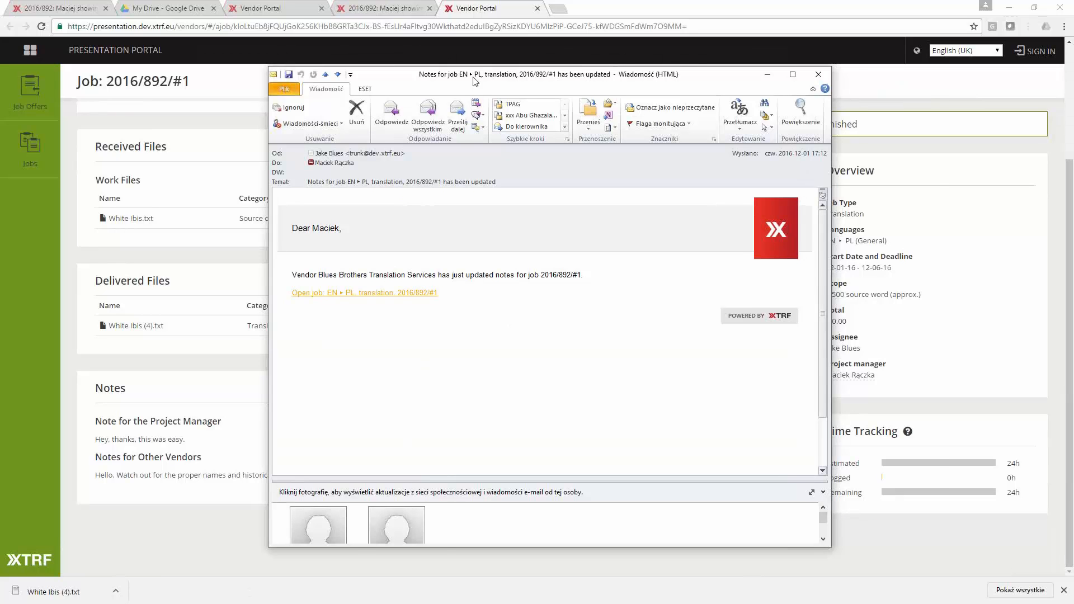
{"action": "left_click_drag", "start_coordinate": [474, 78], "coordinate": [574, 80]}
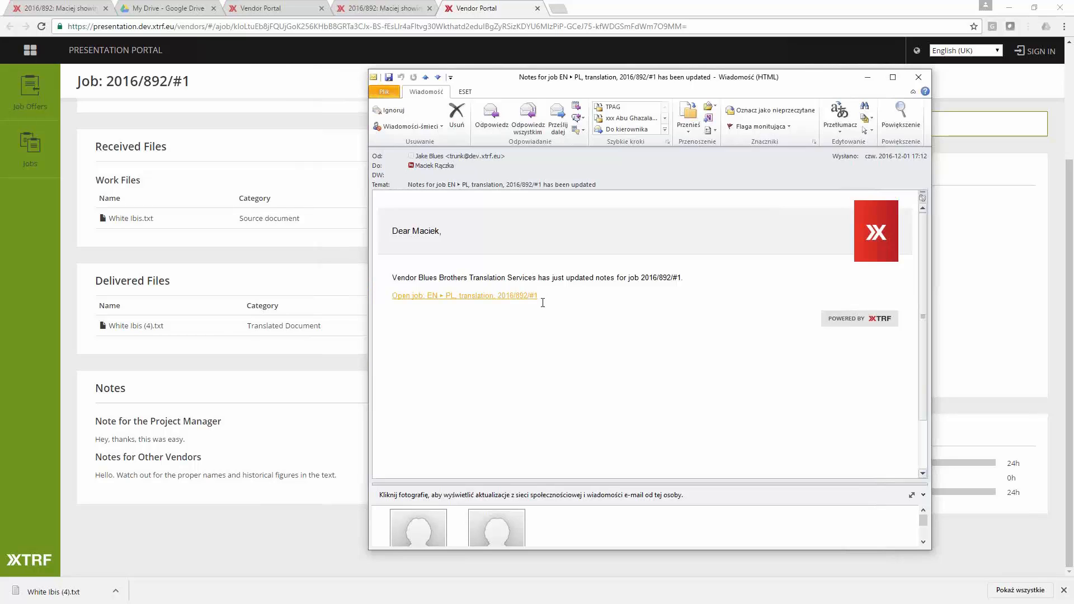
{"action": "left_click_drag", "start_coordinate": [383, 278], "coordinate": [611, 272]}
{"action": "left_click", "coordinate": [630, 277]}
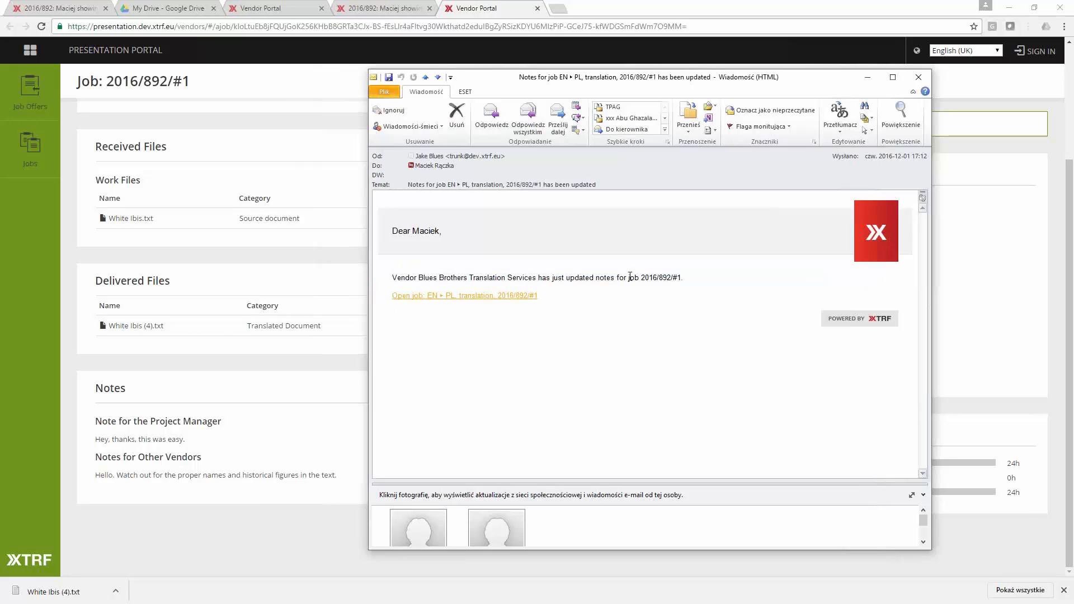
{"action": "left_click", "coordinate": [524, 297]}
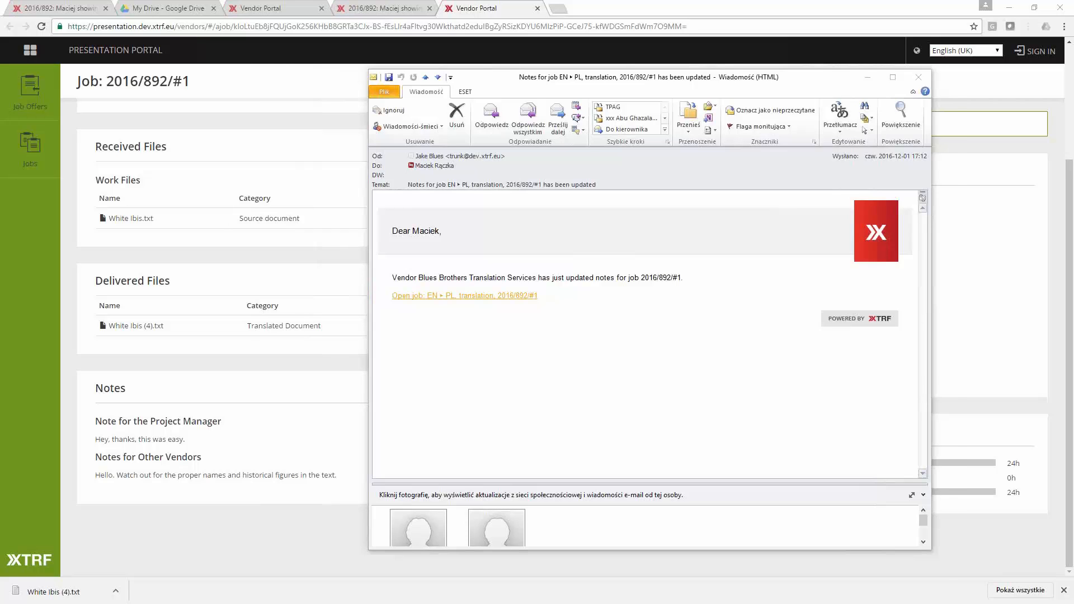
- Review the notification emails about the finished translation job and the new EN to PL proofreading job
{"action": "left_click_drag", "start_coordinate": [682, 96], "coordinate": [622, 57]}
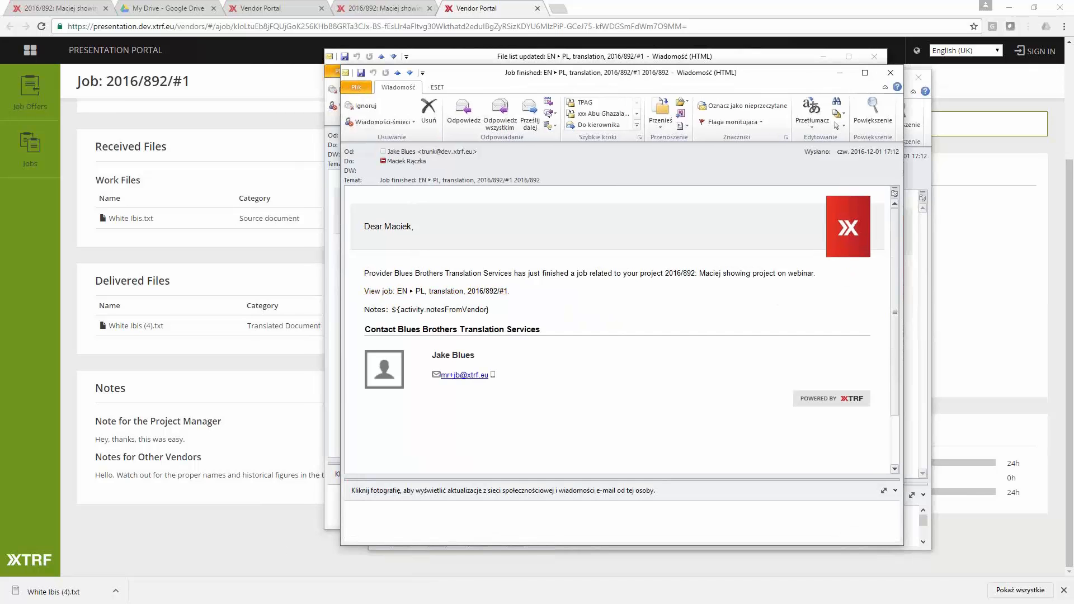
{"action": "left_click_drag", "start_coordinate": [597, 66], "coordinate": [551, 16]}
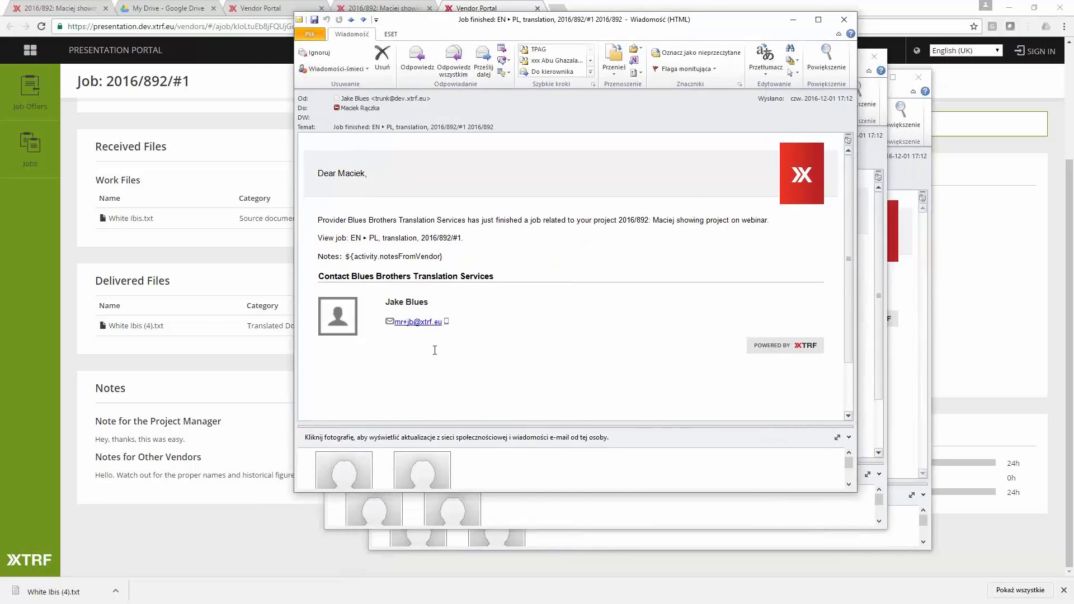
{"action": "left_click_drag", "start_coordinate": [331, 218], "coordinate": [768, 221]}
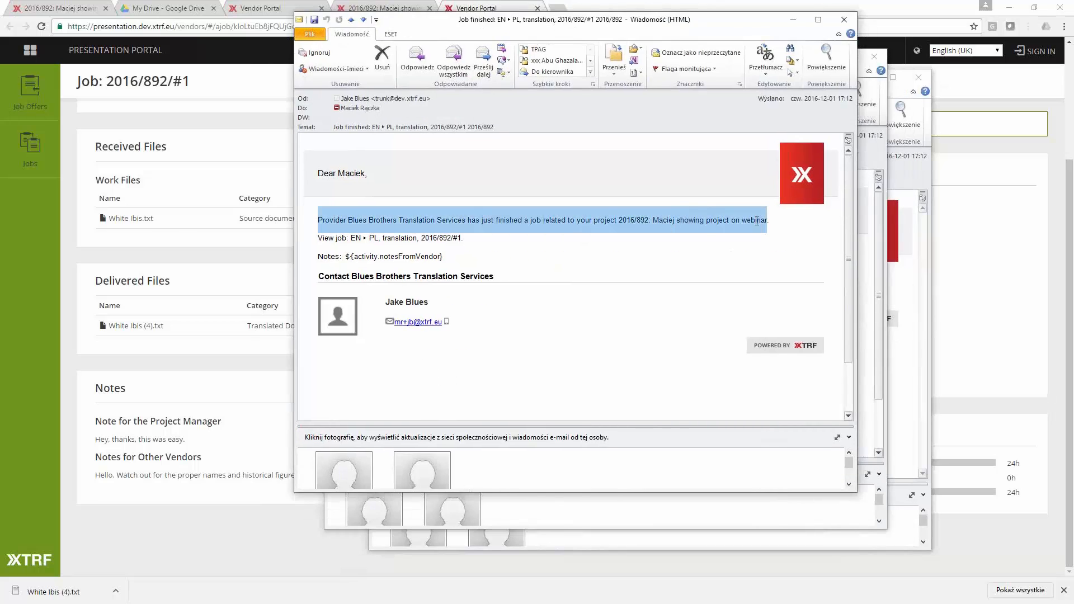
{"action": "left_click", "coordinate": [607, 289]}
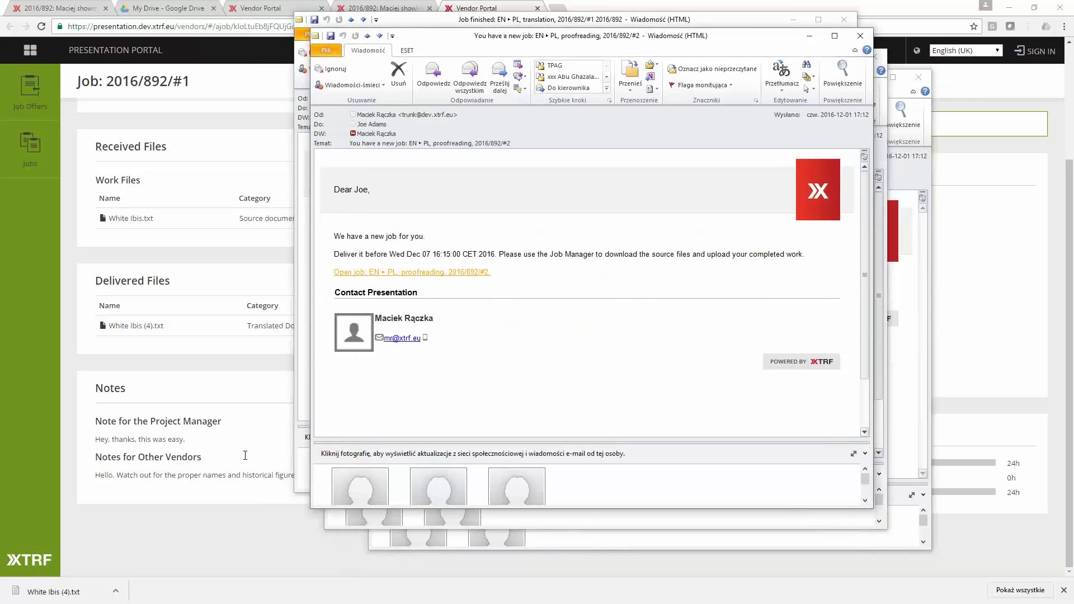
{"action": "triple_click", "coordinate": [370, 191]}
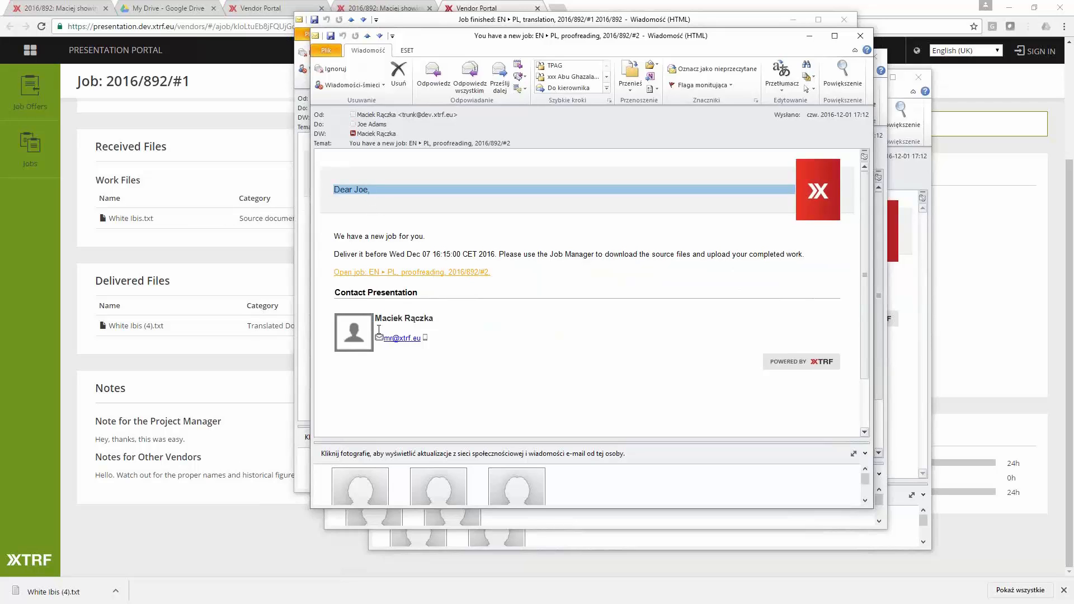
- Return to project 2016/892 in the browser, reload it and examine its process, jobs and files
{"action": "left_click", "coordinate": [480, 5]}
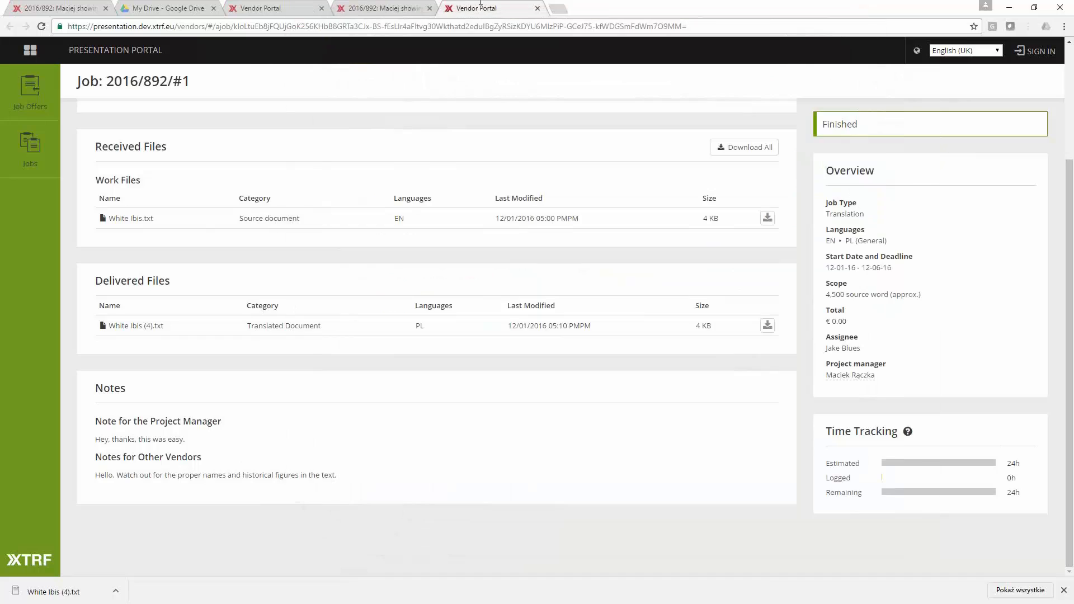
{"action": "left_click", "coordinate": [381, 9]}
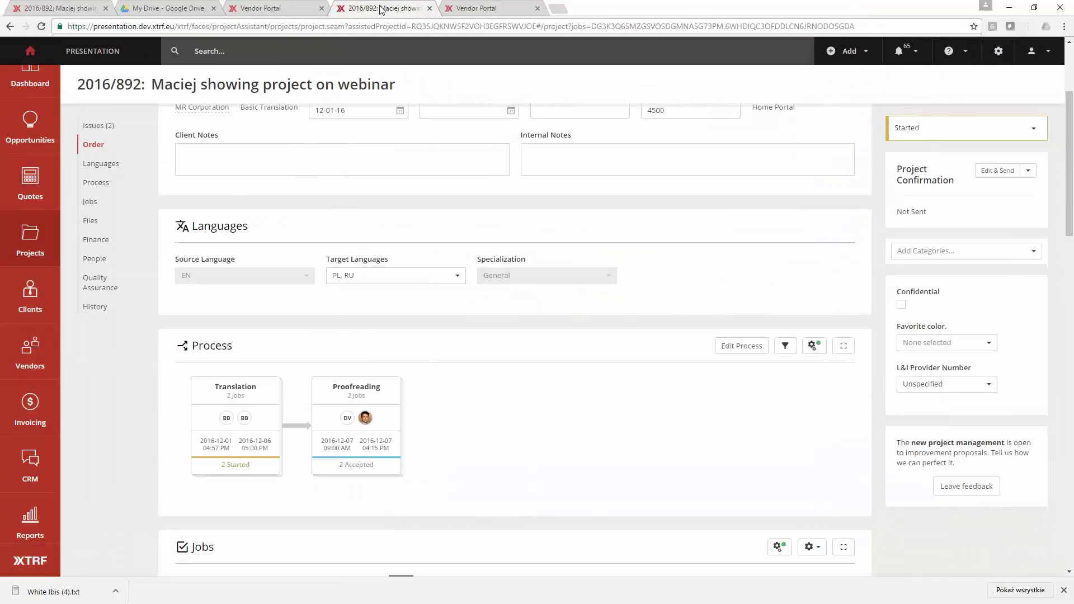
{"action": "left_click", "coordinate": [38, 28]}
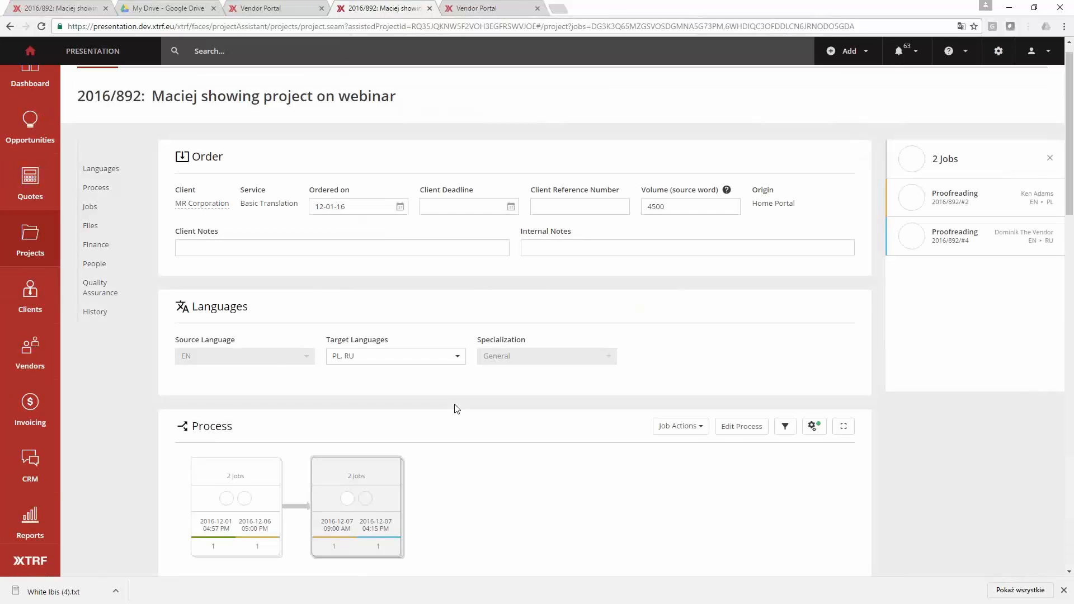
{"action": "scroll", "coordinate": [456, 408], "scroll_direction": "down", "scroll_amount": 3}
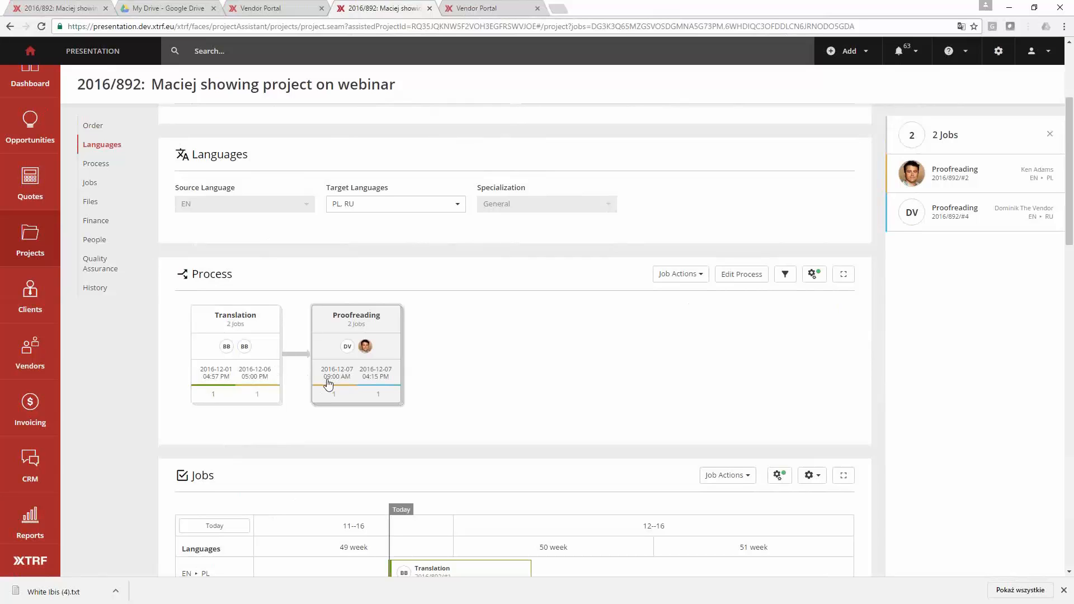
{"action": "scroll", "coordinate": [330, 375], "scroll_direction": "down", "scroll_amount": 6}
{"action": "scroll", "coordinate": [330, 364], "scroll_direction": "down", "scroll_amount": 2}
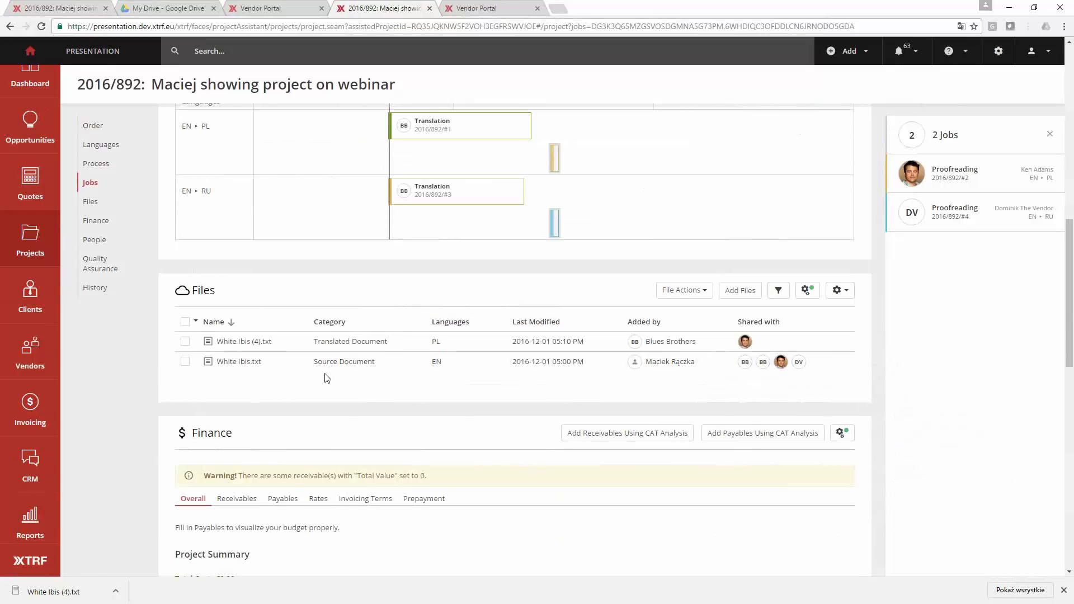
- Switch the project's Jobs section to List view and read the vendor's note on the first translation job
{"action": "scroll", "coordinate": [327, 379], "scroll_direction": "up", "scroll_amount": 3}
{"action": "left_click", "coordinate": [812, 195]}
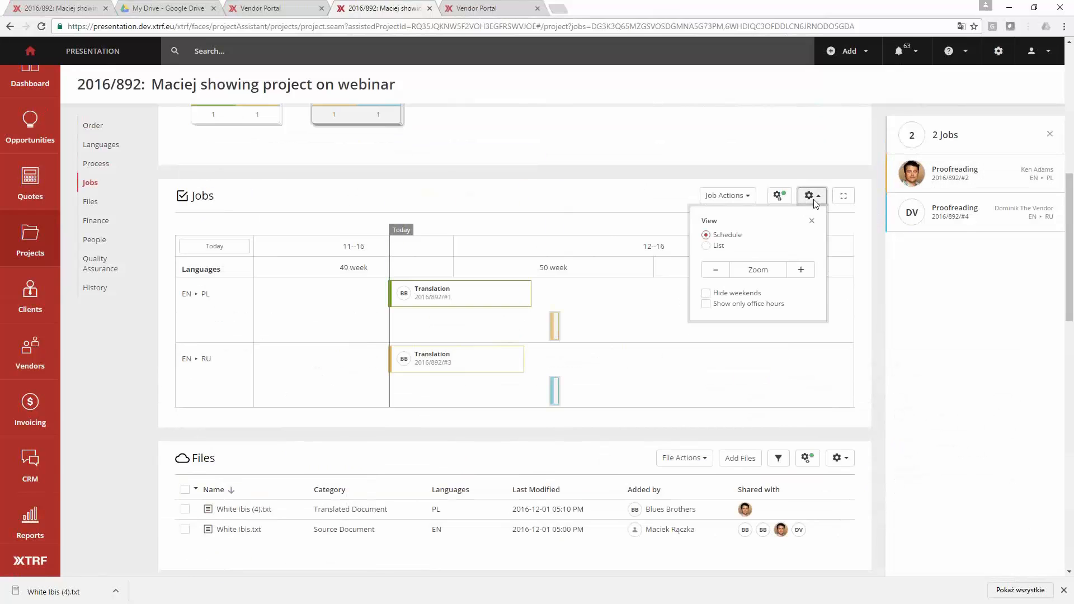
{"action": "left_click", "coordinate": [719, 246]}
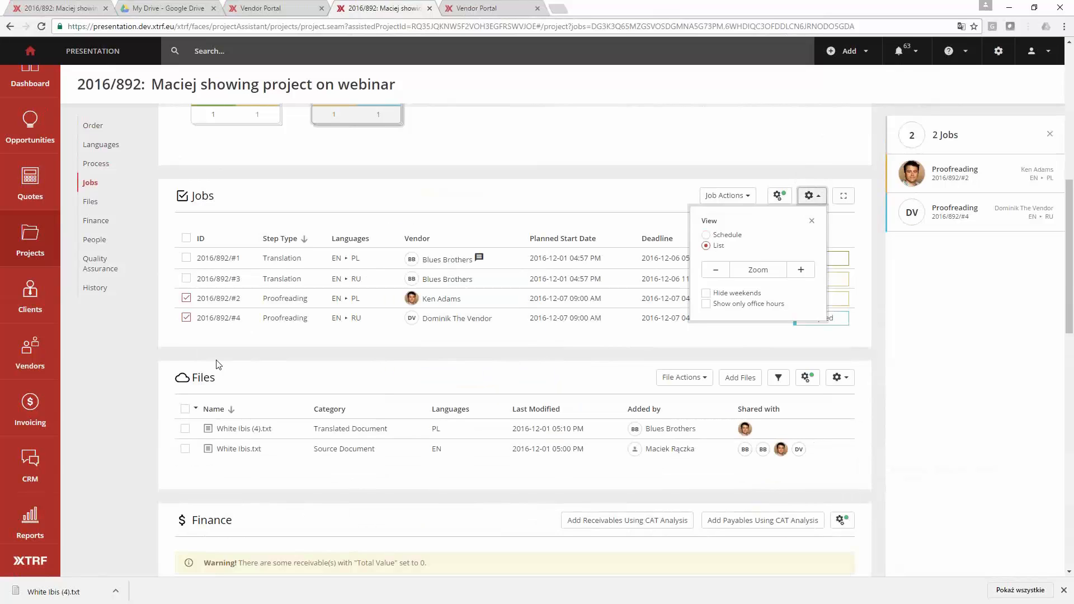
{"action": "left_click", "coordinate": [143, 360]}
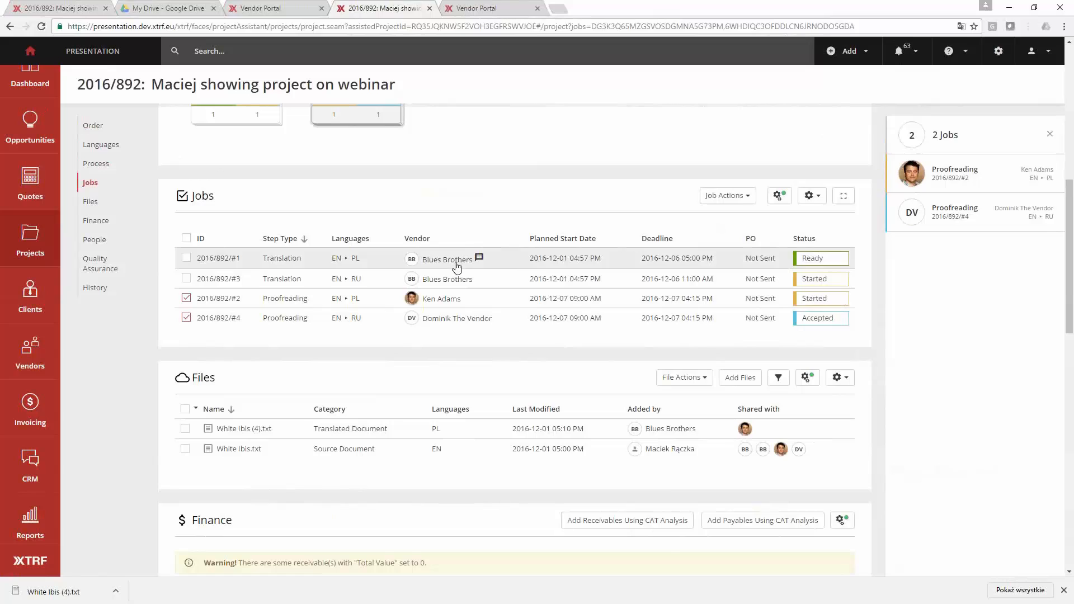
{"action": "mouse_move", "coordinate": [481, 262]}
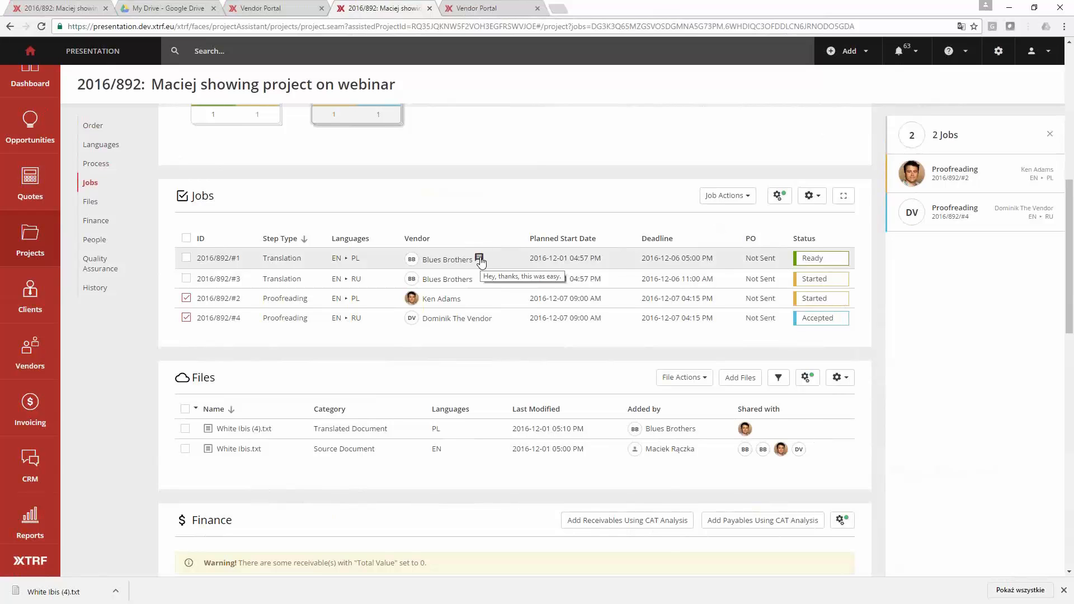
- Check the note for other vendors on the finished translation job in the vendor portal, then return to the project
{"action": "scroll", "coordinate": [481, 262], "scroll_direction": "up", "scroll_amount": 3}
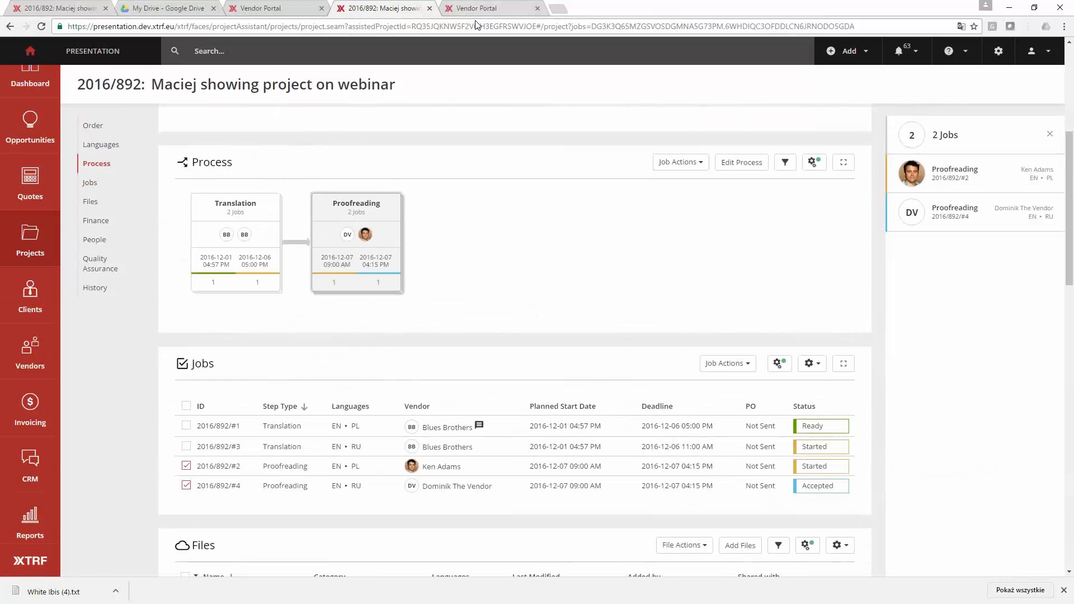
{"action": "left_click", "coordinate": [476, 9]}
{"action": "left_click_drag", "start_coordinate": [339, 476], "coordinate": [124, 476]}
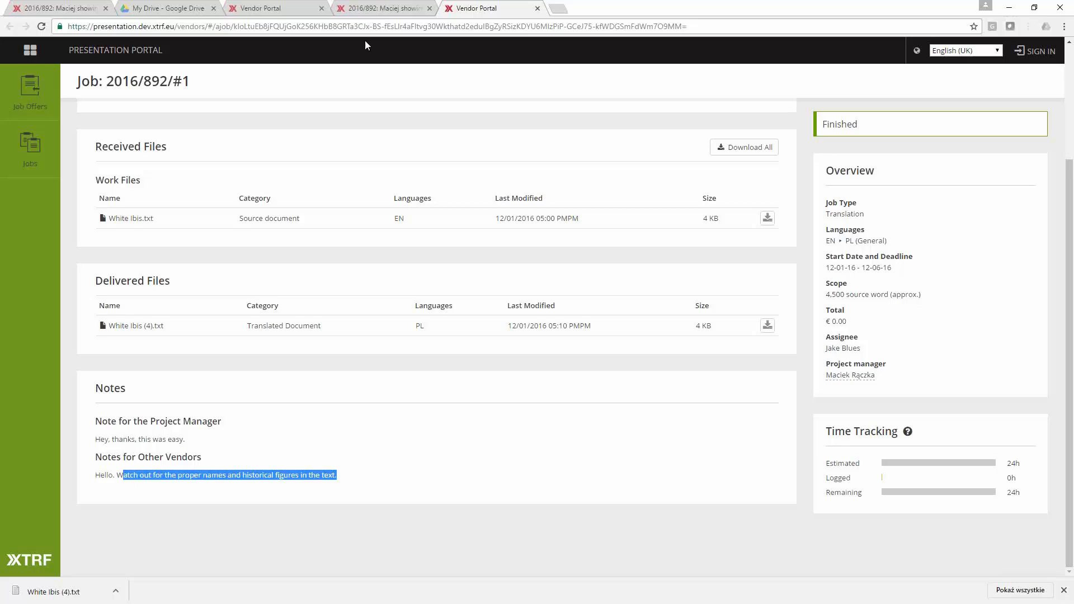
{"action": "left_click", "coordinate": [382, 9]}
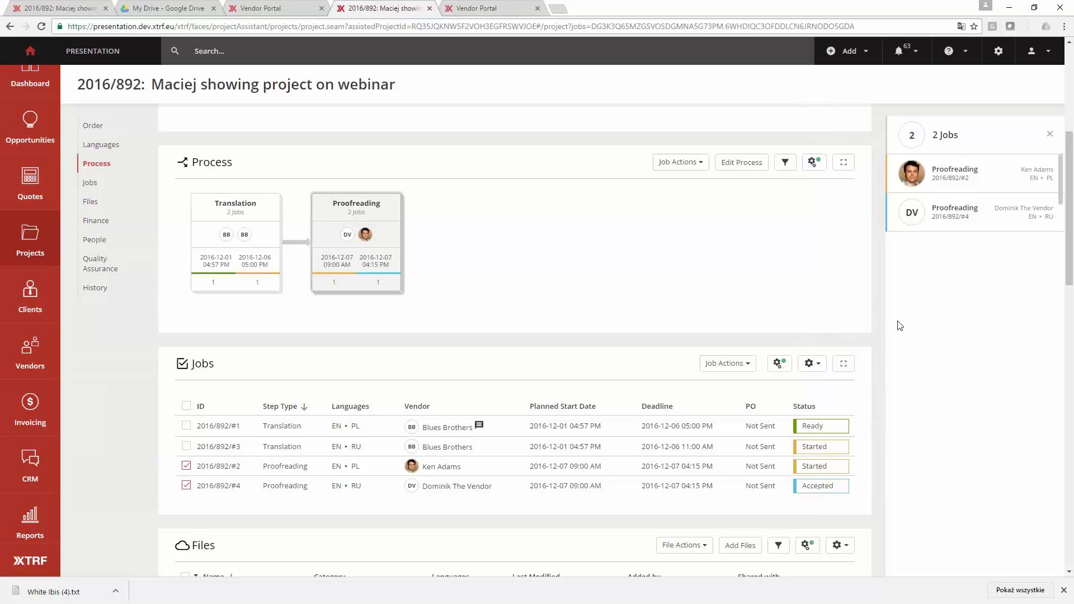
- Open the EN to PL proofreading job in the vendor portal, examine the instructions passed on from translation, and return to the project
{"action": "left_click", "coordinate": [407, 390]}
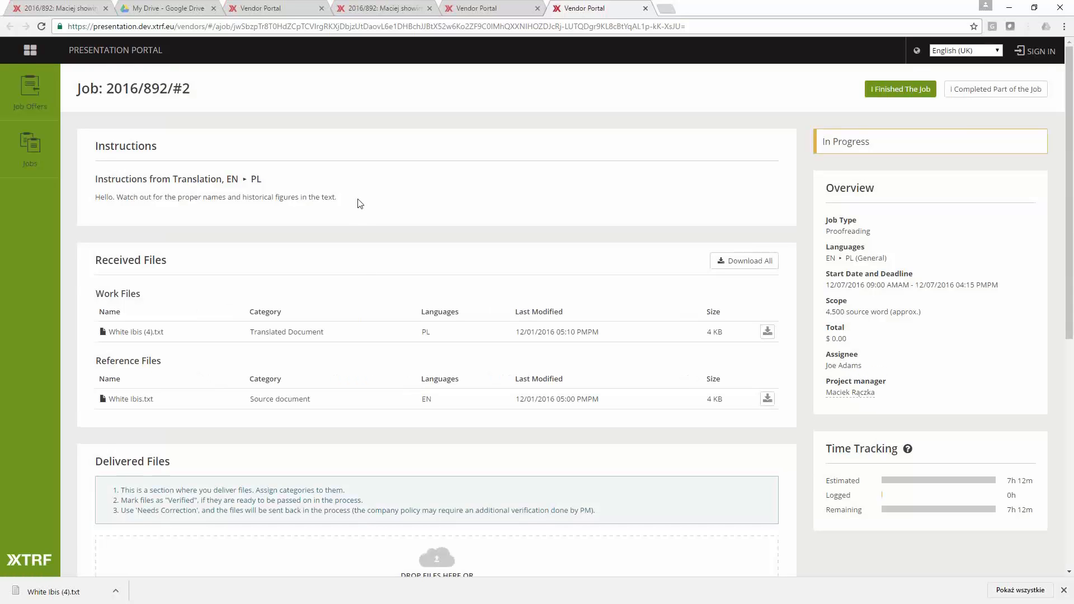
{"action": "left_click_drag", "start_coordinate": [360, 203], "coordinate": [91, 199]}
{"action": "left_click", "coordinate": [92, 198]}
{"action": "left_click_drag", "start_coordinate": [230, 179], "coordinate": [275, 180]}
{"action": "left_click", "coordinate": [278, 182]}
{"action": "left_click_drag", "start_coordinate": [344, 199], "coordinate": [96, 199]}
{"action": "left_click", "coordinate": [133, 193]}
{"action": "left_click_drag", "start_coordinate": [94, 201], "coordinate": [353, 209]}
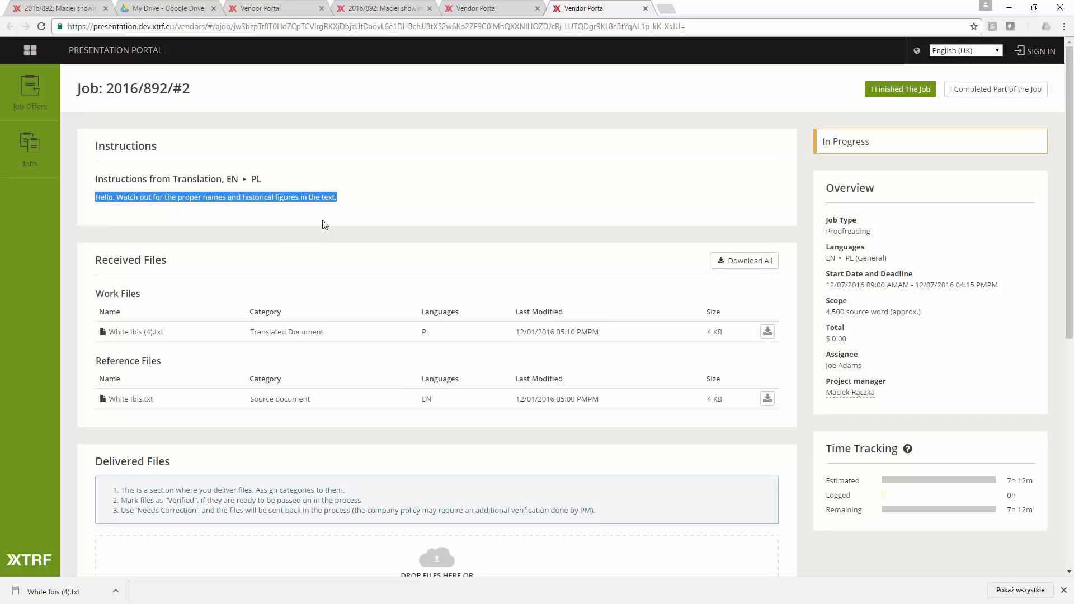
{"action": "left_click_drag", "start_coordinate": [302, 197], "coordinate": [336, 222]}
{"action": "left_click", "coordinate": [139, 186]}
{"action": "left_click", "coordinate": [277, 177]}
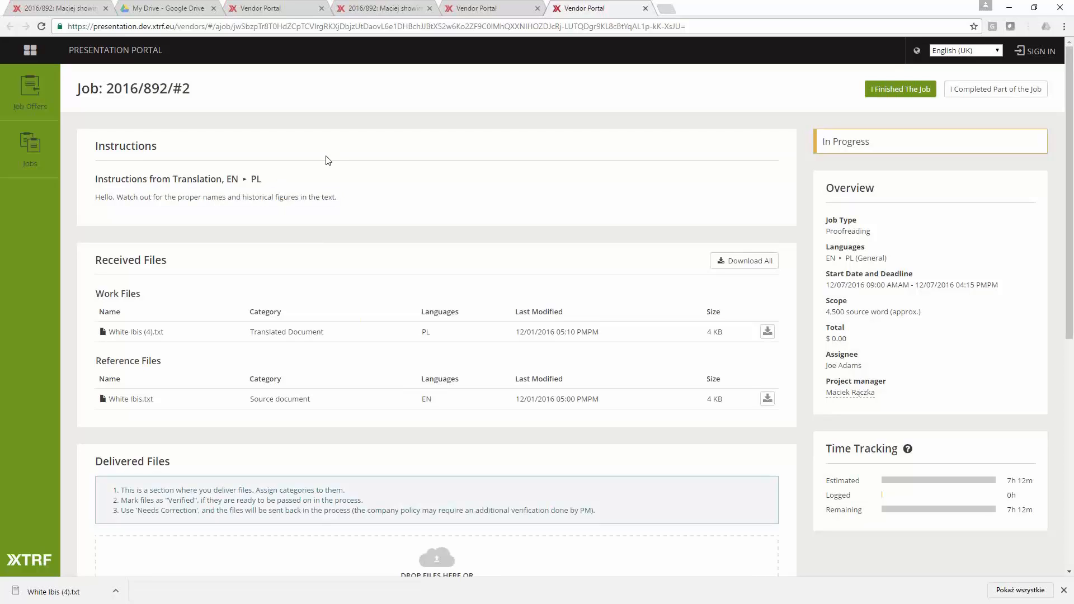
{"action": "left_click", "coordinate": [374, 9]}
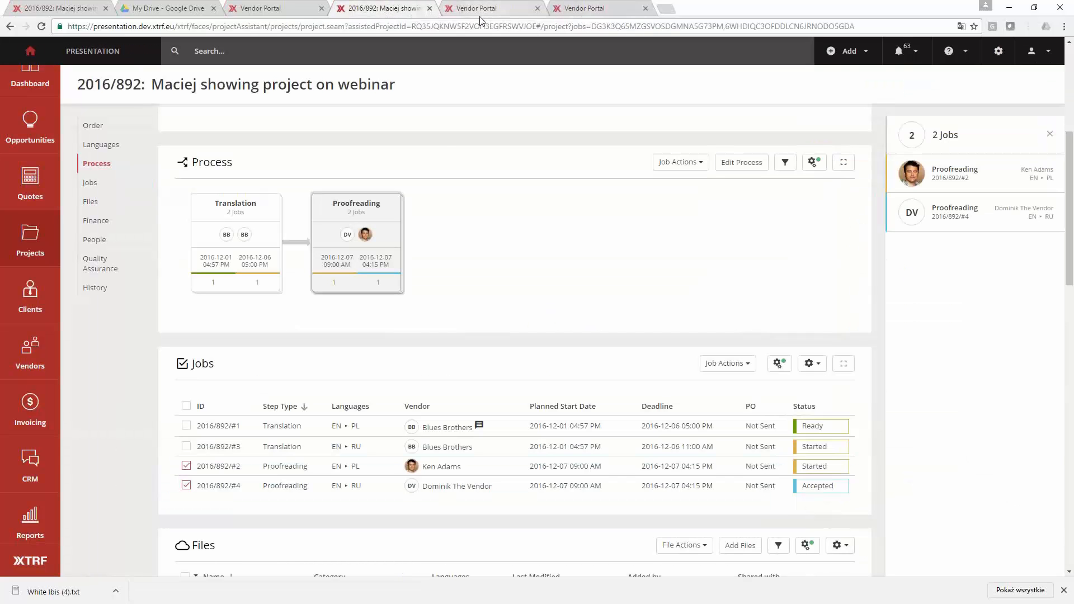
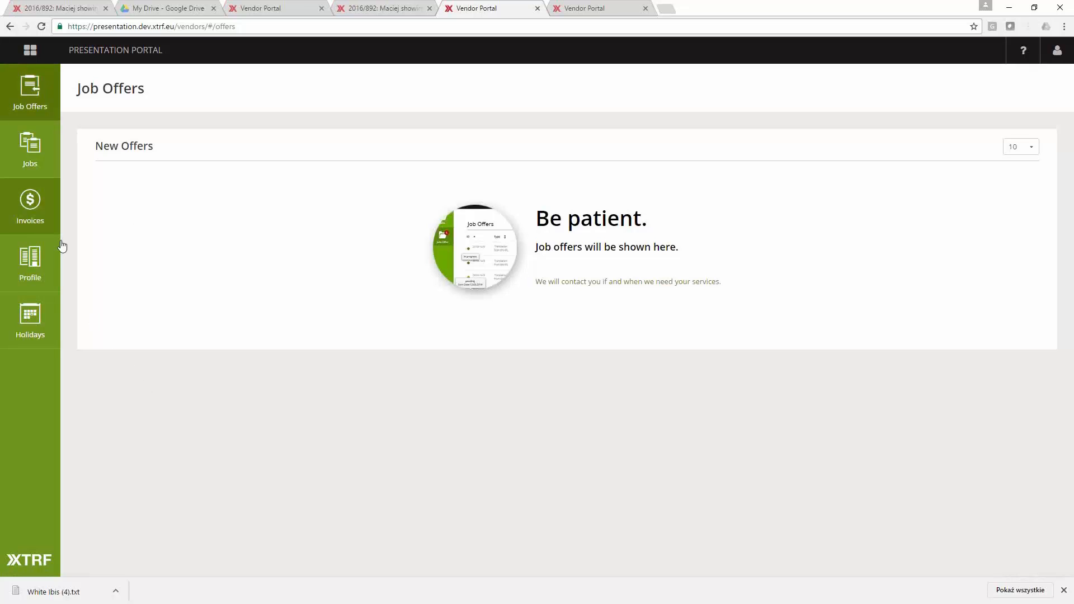
- Open the in-progress EN to RU translation job 2016/892/#3 in the vendor portal and examine its details
{"action": "left_click", "coordinate": [30, 146]}
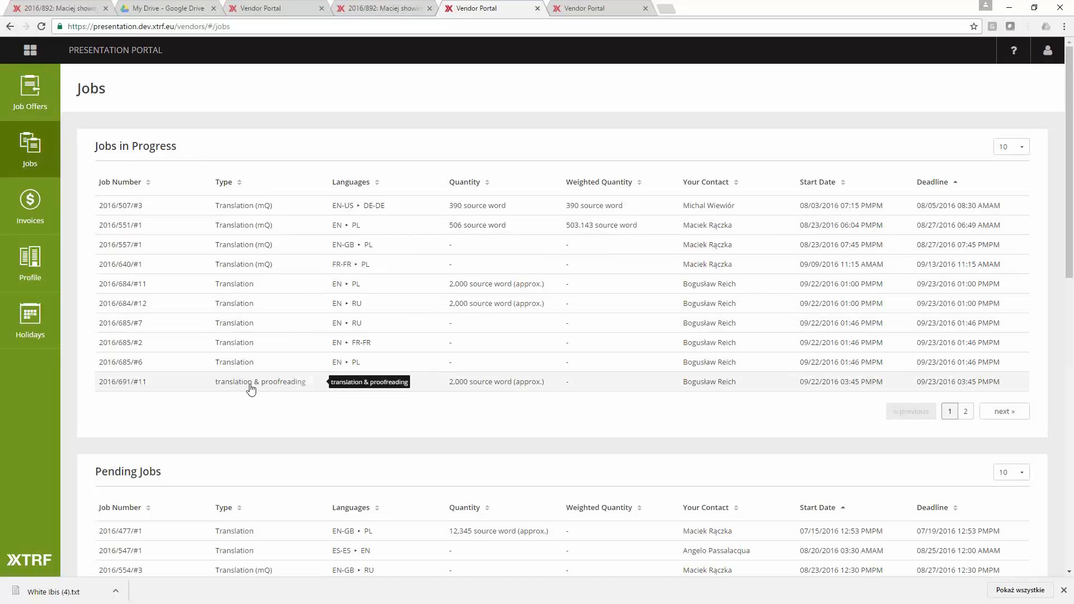
{"action": "left_click", "coordinate": [966, 411]}
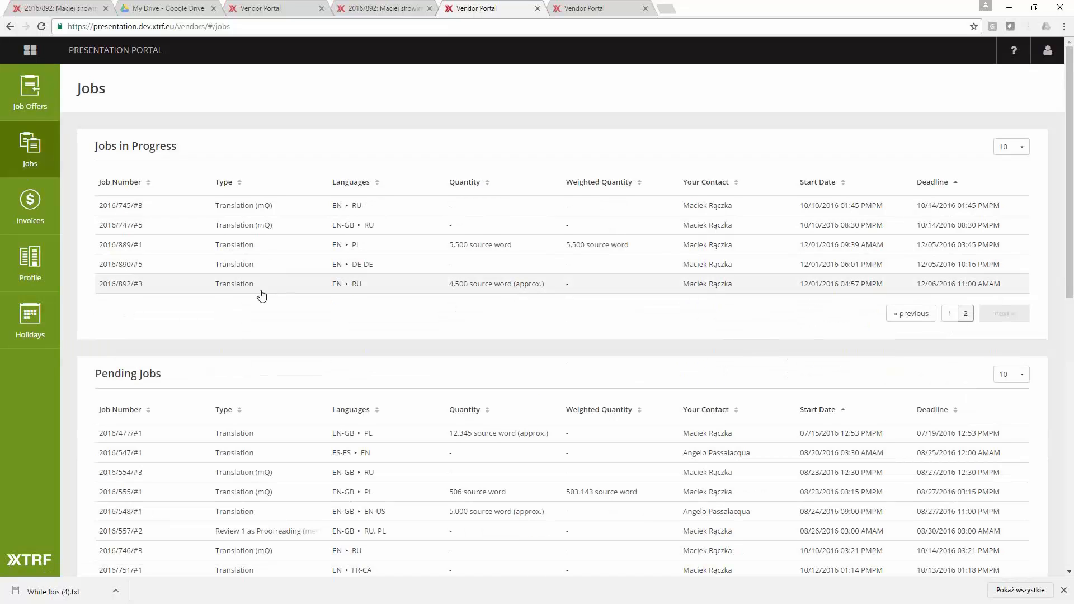
{"action": "left_click", "coordinate": [236, 285]}
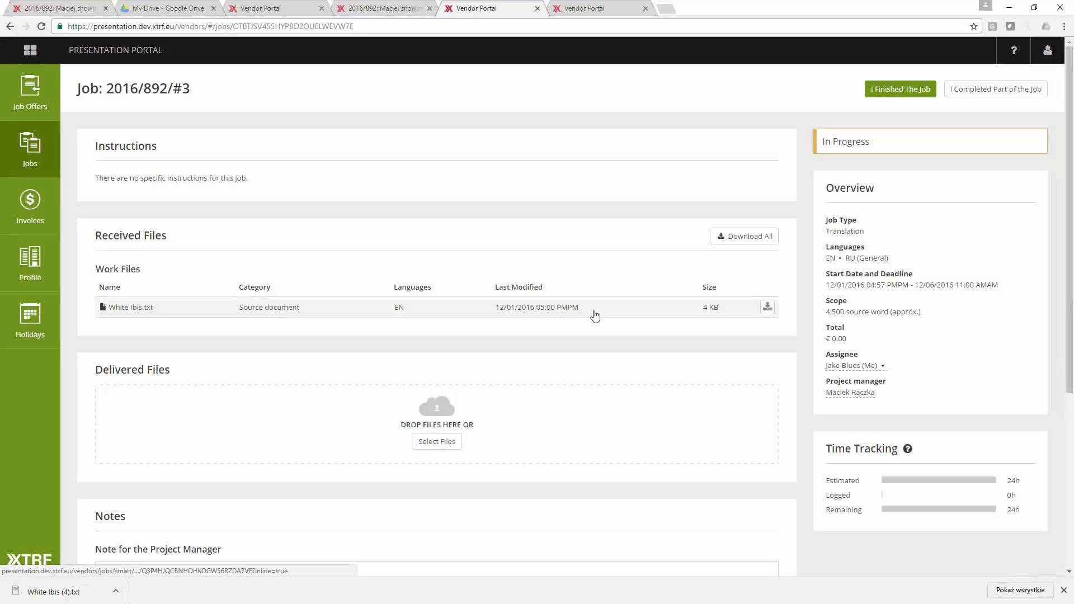
- Return to the vendor's jobs overview and review the lists of jobs in progress, pending jobs and completed jobs
{"action": "left_click", "coordinate": [15, 153]}
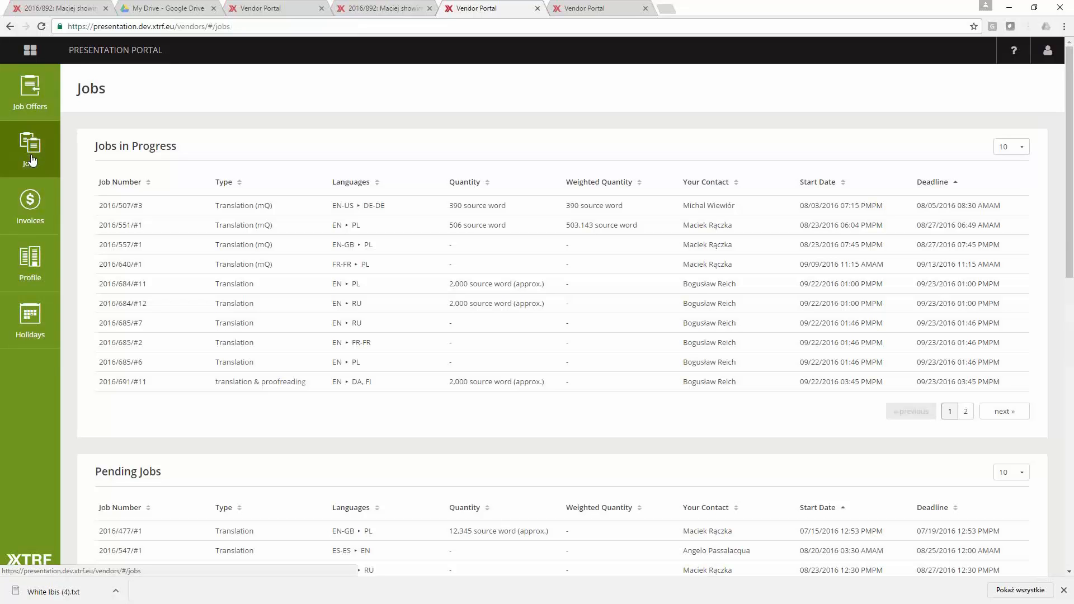
{"action": "left_click_drag", "start_coordinate": [91, 146], "coordinate": [176, 147]}
{"action": "scroll", "coordinate": [168, 364], "scroll_direction": "down", "scroll_amount": 4}
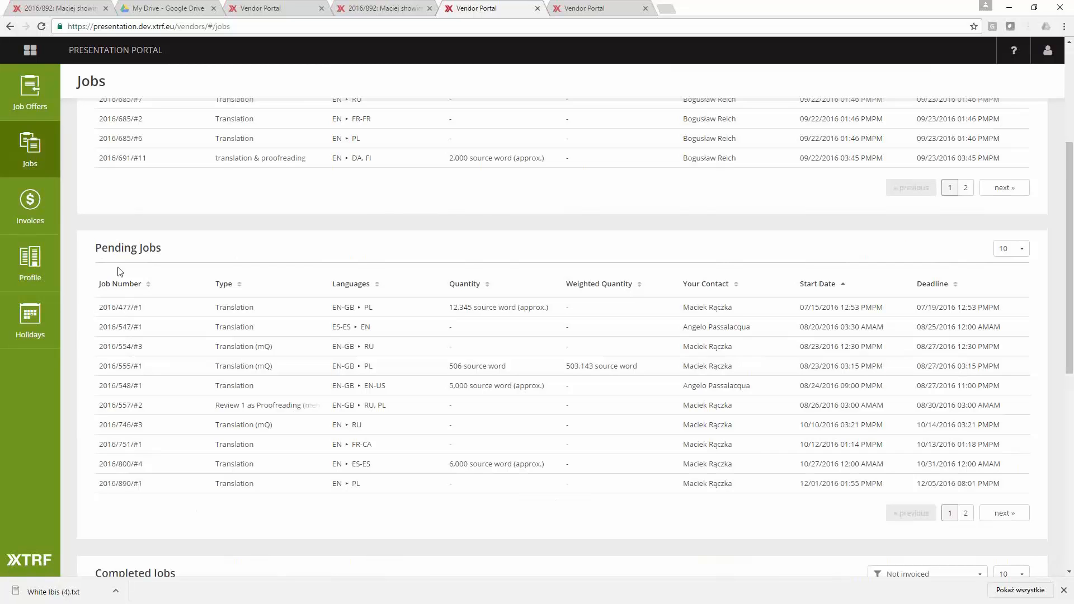
{"action": "scroll", "coordinate": [119, 271], "scroll_direction": "down", "scroll_amount": 4}
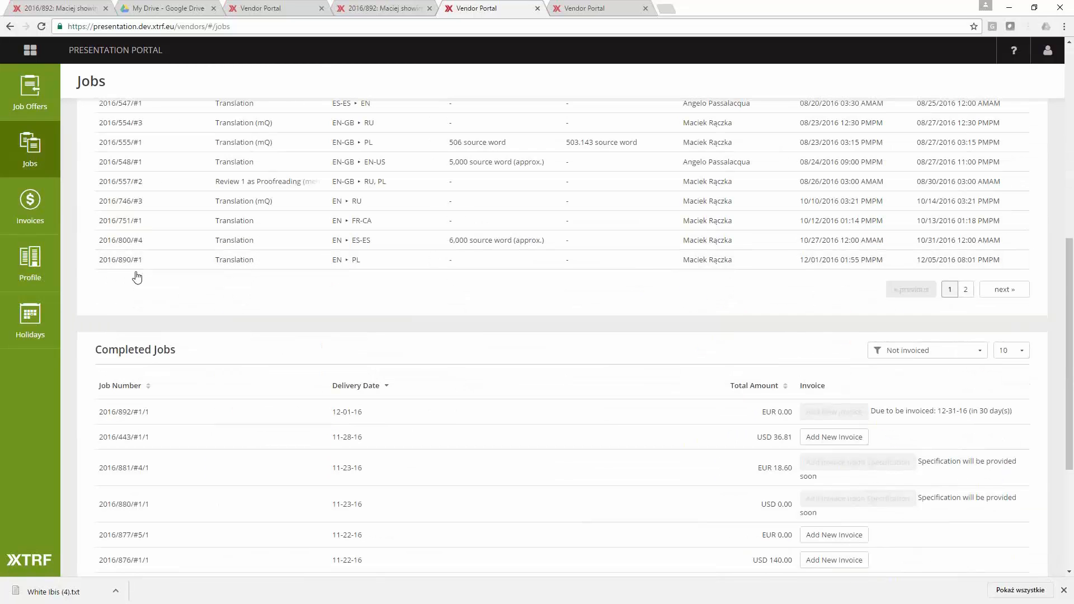
{"action": "scroll", "coordinate": [138, 277], "scroll_direction": "down", "scroll_amount": 2}
{"action": "left_click_drag", "start_coordinate": [89, 253], "coordinate": [220, 257]}
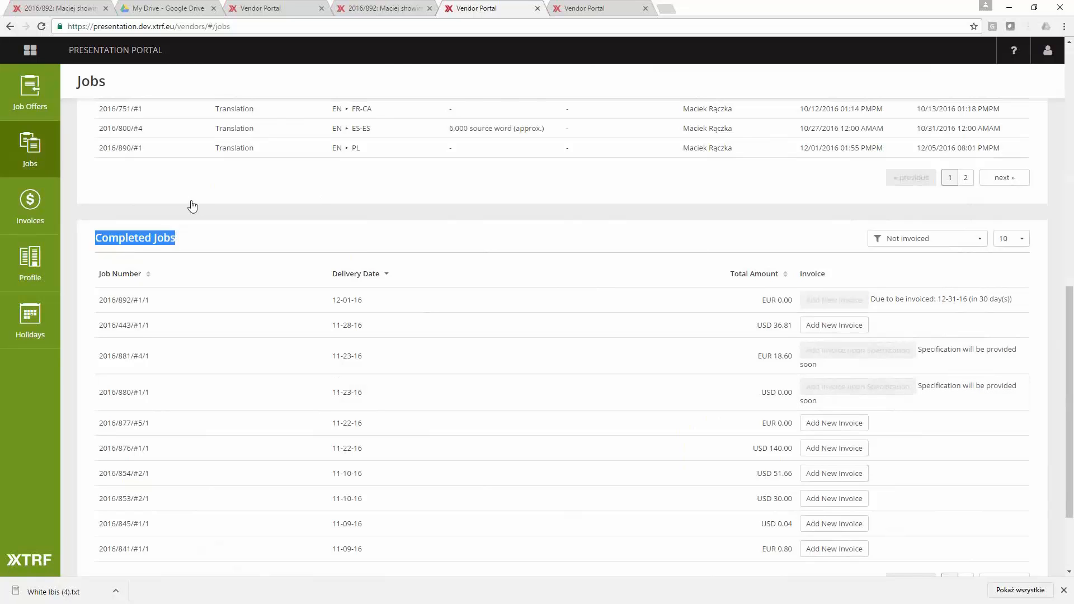
- Open the vendor's invoices, start a new invoice and examine its sections
{"action": "left_click", "coordinate": [50, 211]}
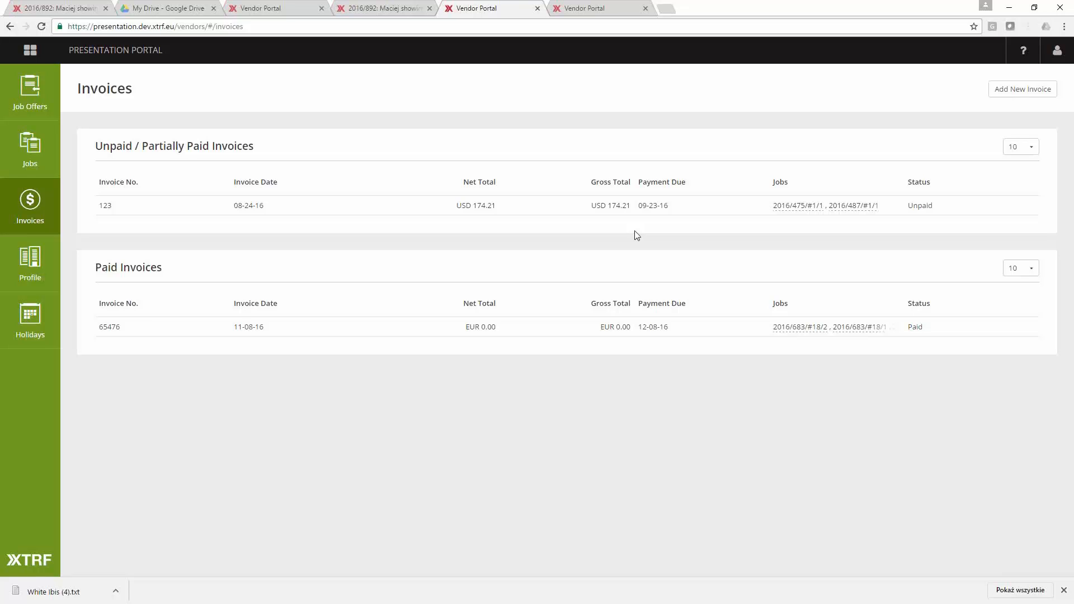
{"action": "left_click", "coordinate": [1020, 89]}
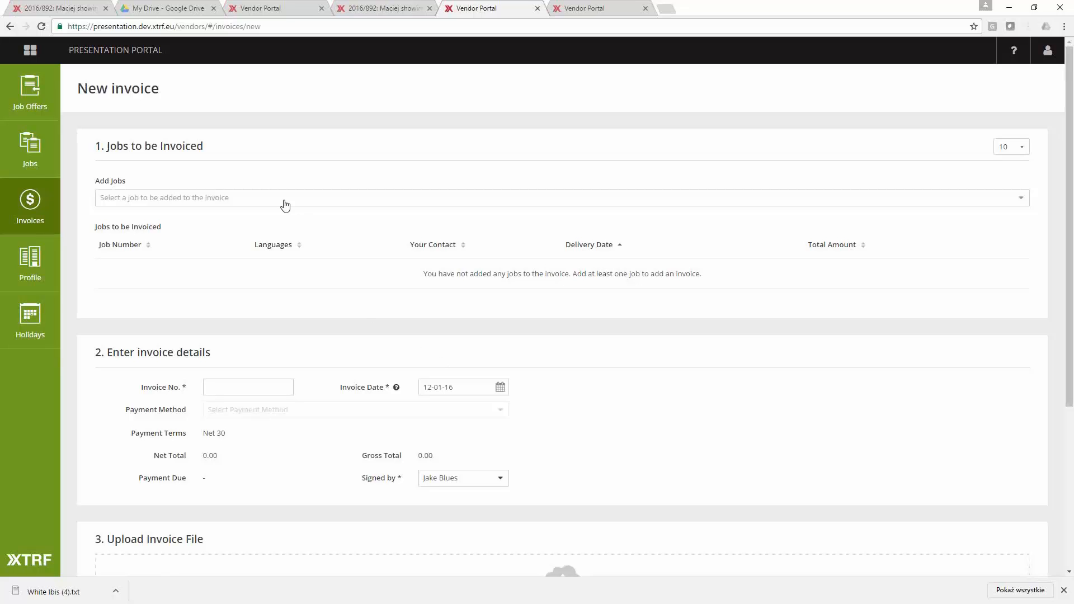
{"action": "scroll", "coordinate": [283, 204], "scroll_direction": "down", "scroll_amount": 4}
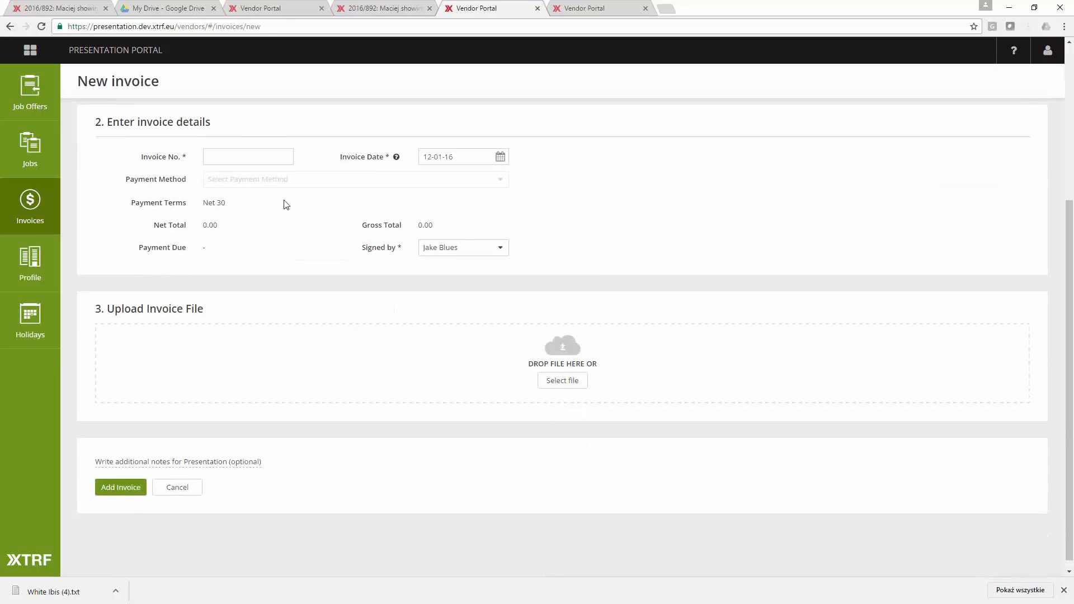
{"action": "scroll", "coordinate": [283, 204], "scroll_direction": "up", "scroll_amount": 4}
- Add jobs 2016/876/#1/1, 2016/853/#2/1 and 2016/836/#3/1 to the new invoice
{"action": "left_click", "coordinate": [266, 201]}
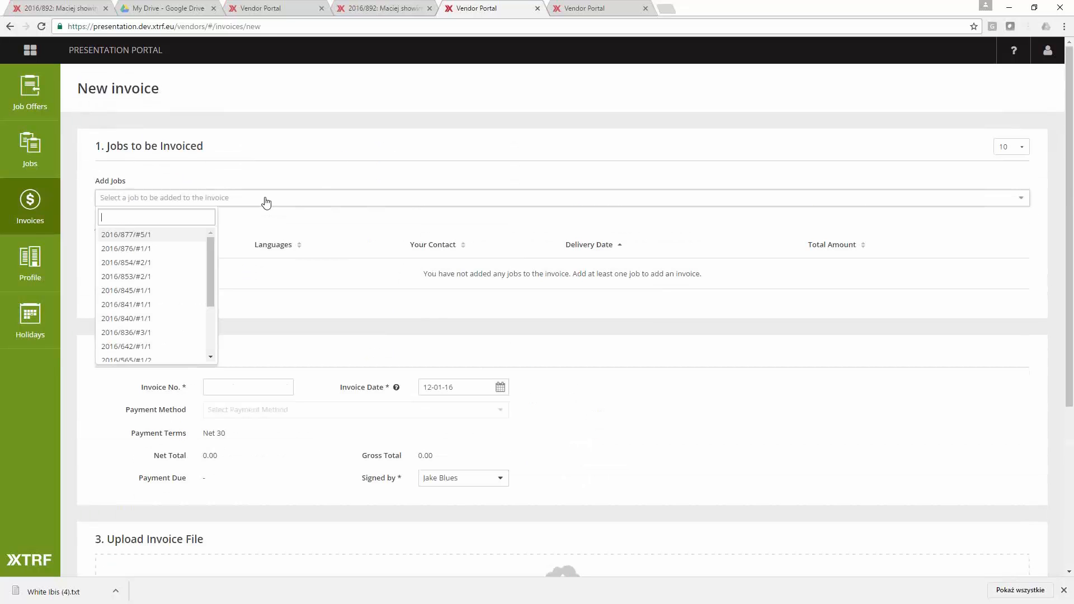
{"action": "left_click", "coordinate": [161, 234]}
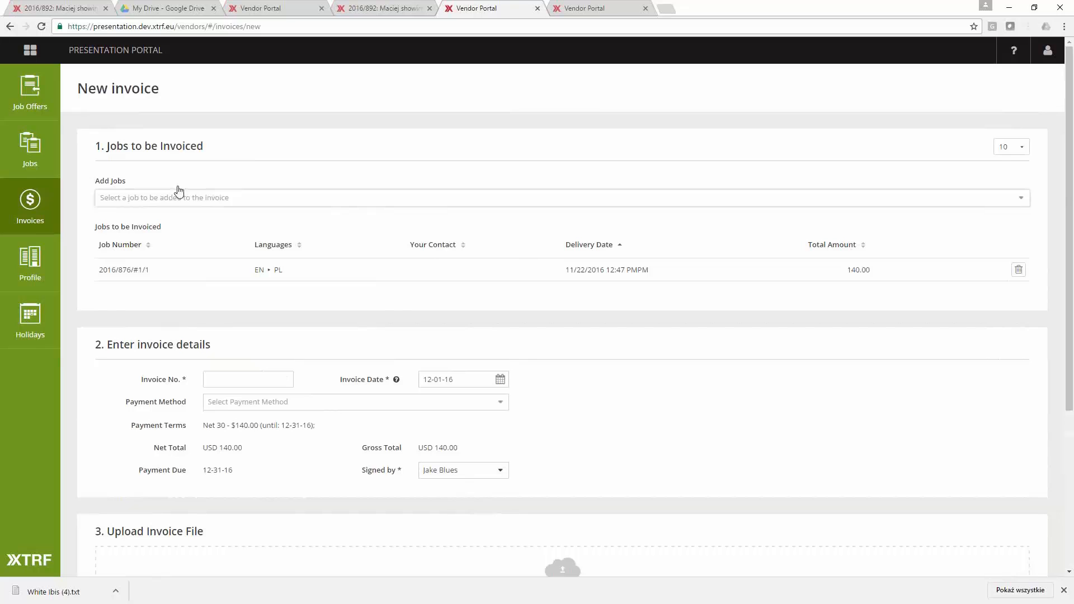
{"action": "left_click", "coordinate": [175, 197]}
{"action": "left_click", "coordinate": [168, 244]}
{"action": "left_click", "coordinate": [168, 198]}
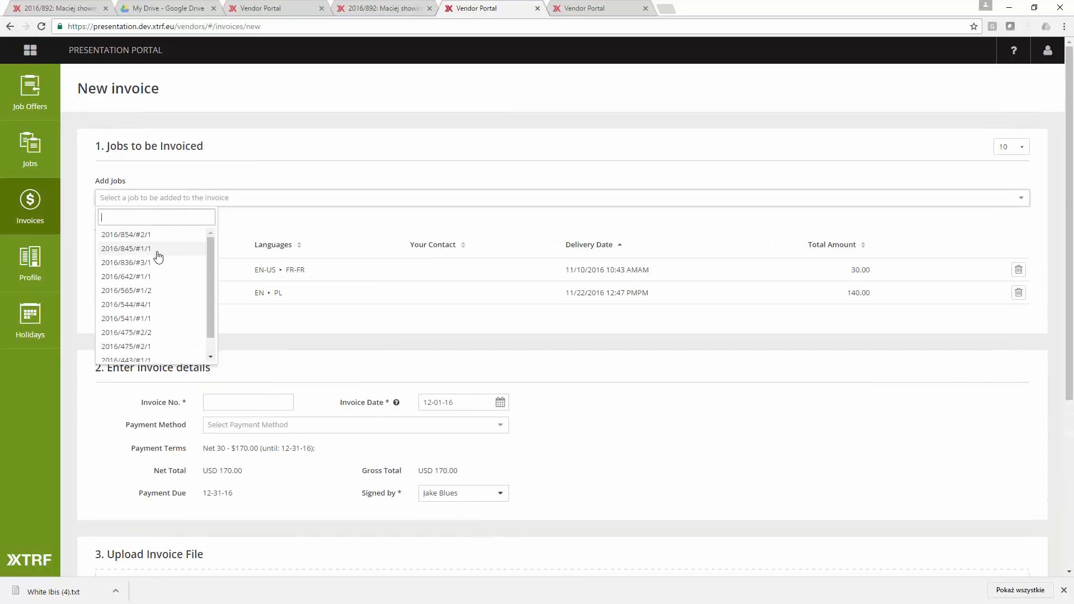
{"action": "left_click", "coordinate": [158, 253]}
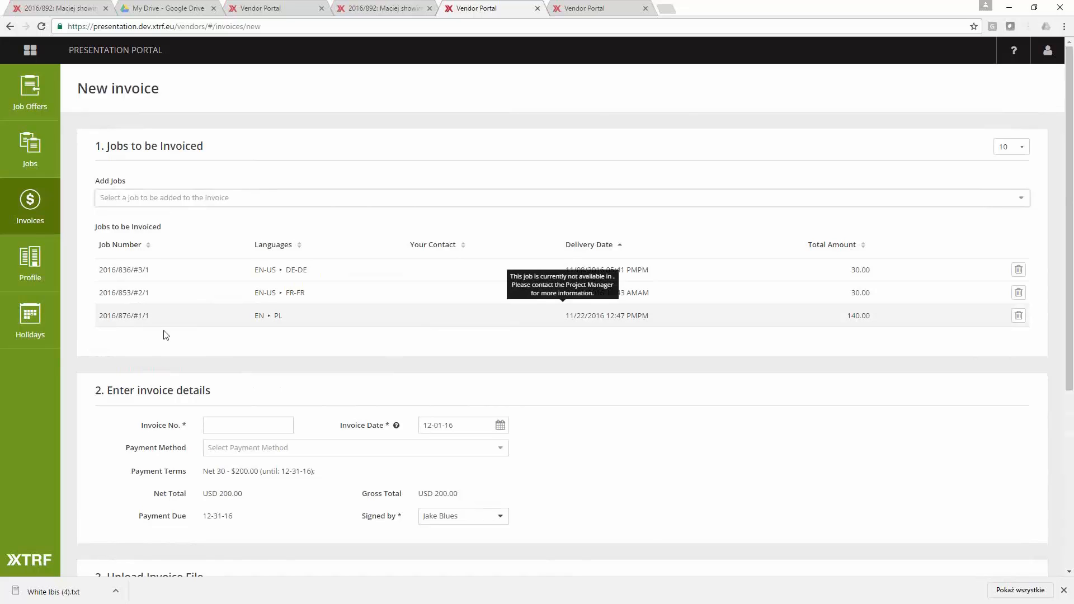
- Enter invoice number 12345, choose Wire Transfer as the payment method and check the invoice's gross total
{"action": "left_click", "coordinate": [226, 426]}
{"action": "type", "text": "12345"}
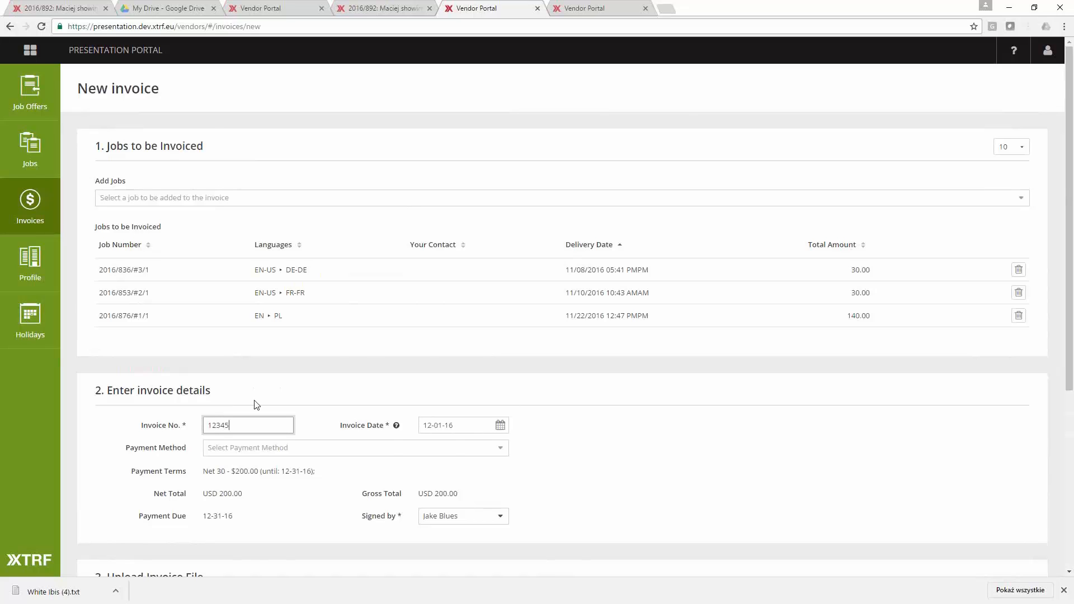
{"action": "scroll", "coordinate": [254, 404], "scroll_direction": "down", "scroll_amount": 4}
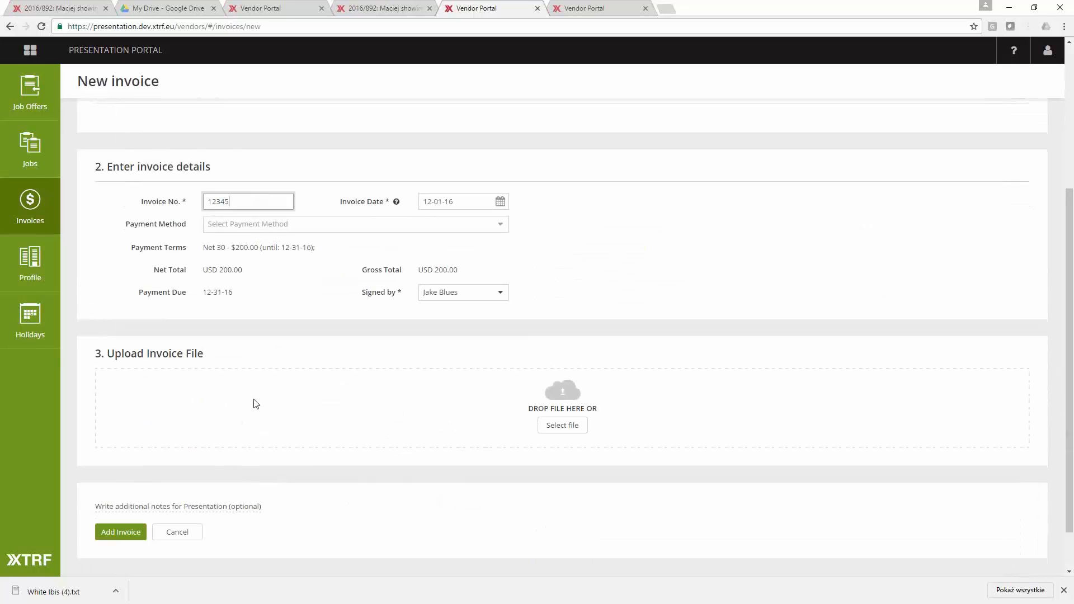
{"action": "left_click", "coordinate": [278, 226]}
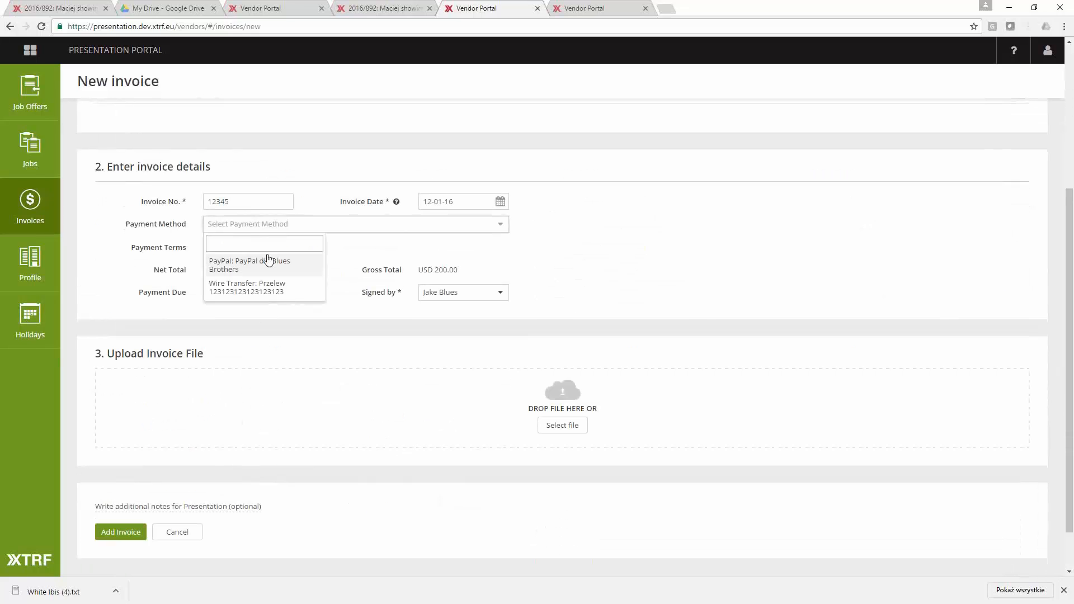
{"action": "left_click", "coordinate": [260, 288]}
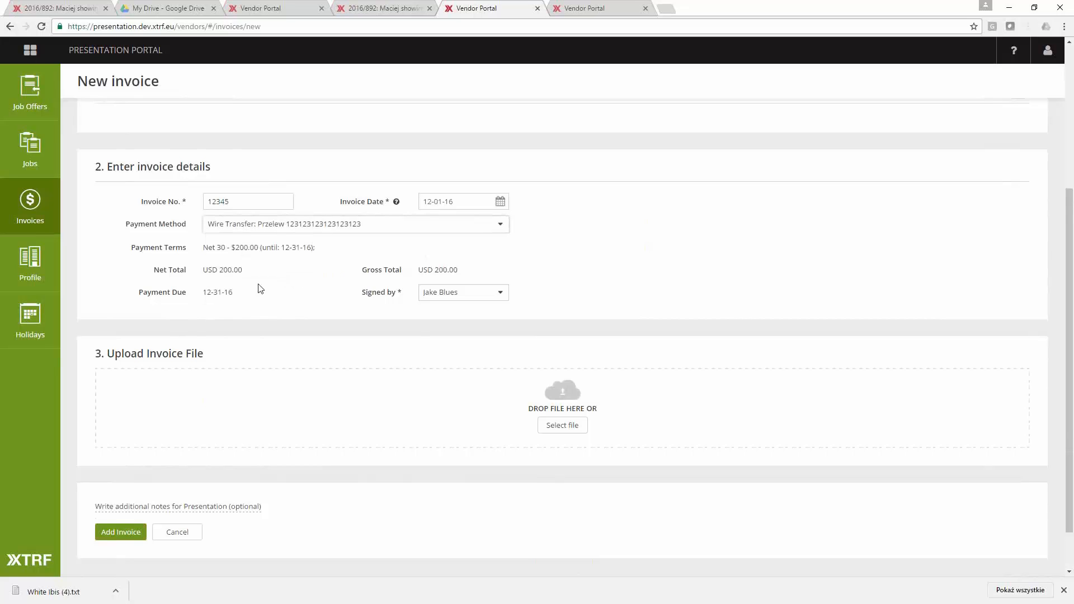
{"action": "left_click_drag", "start_coordinate": [456, 270], "coordinate": [471, 271]}
{"action": "triple_click", "coordinate": [471, 270]}
{"action": "left_click", "coordinate": [347, 329]}
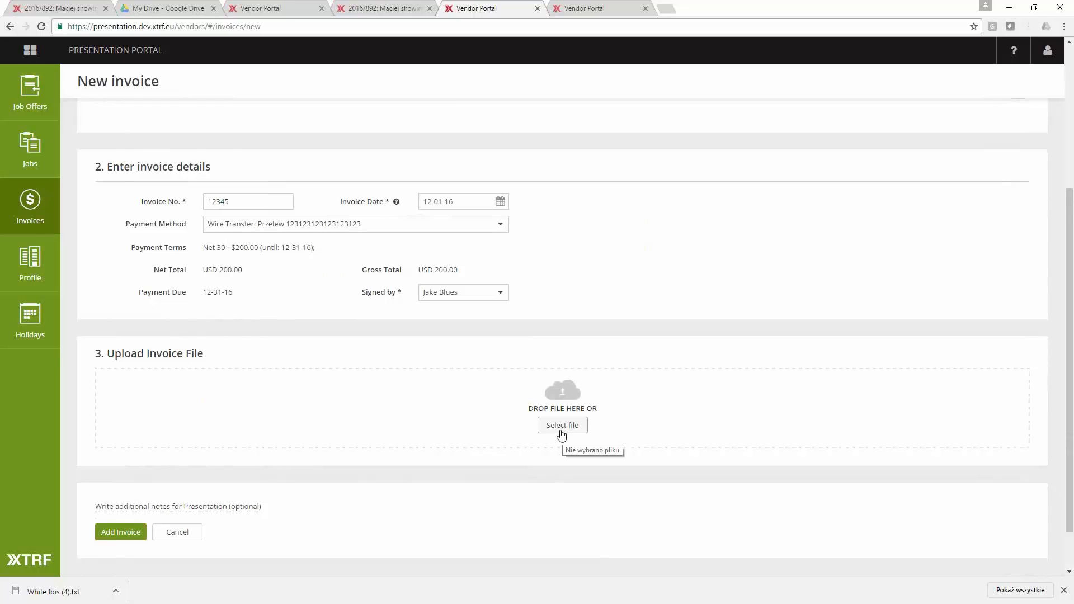
- Leave the new invoice without adding it and open the vendor's profile
{"action": "scroll", "coordinate": [466, 339], "scroll_direction": "up", "scroll_amount": 1}
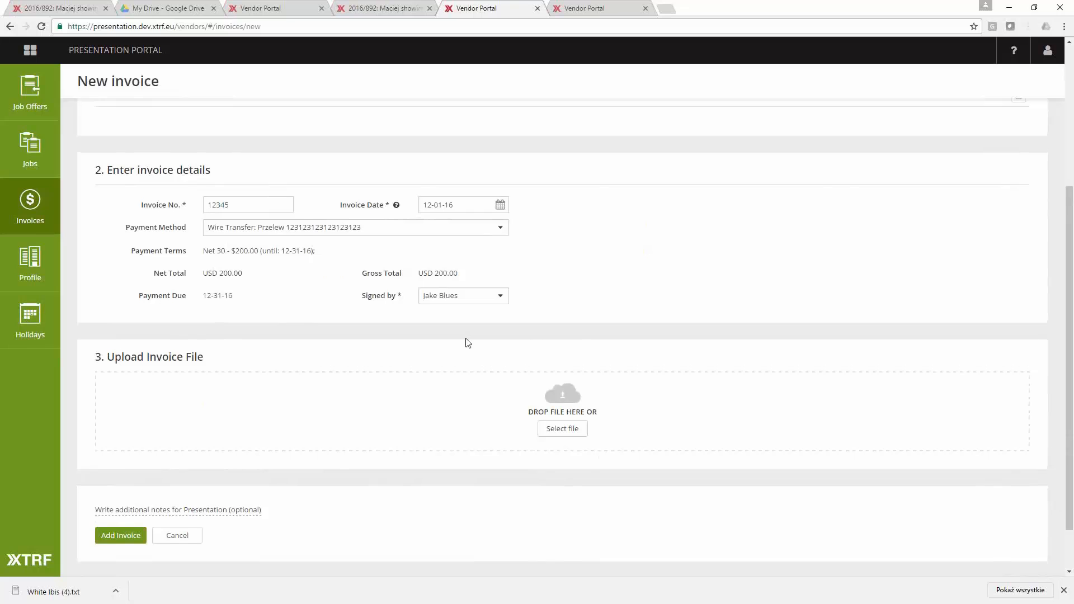
{"action": "scroll", "coordinate": [468, 342], "scroll_direction": "up", "scroll_amount": 3}
{"action": "left_click", "coordinate": [49, 276]}
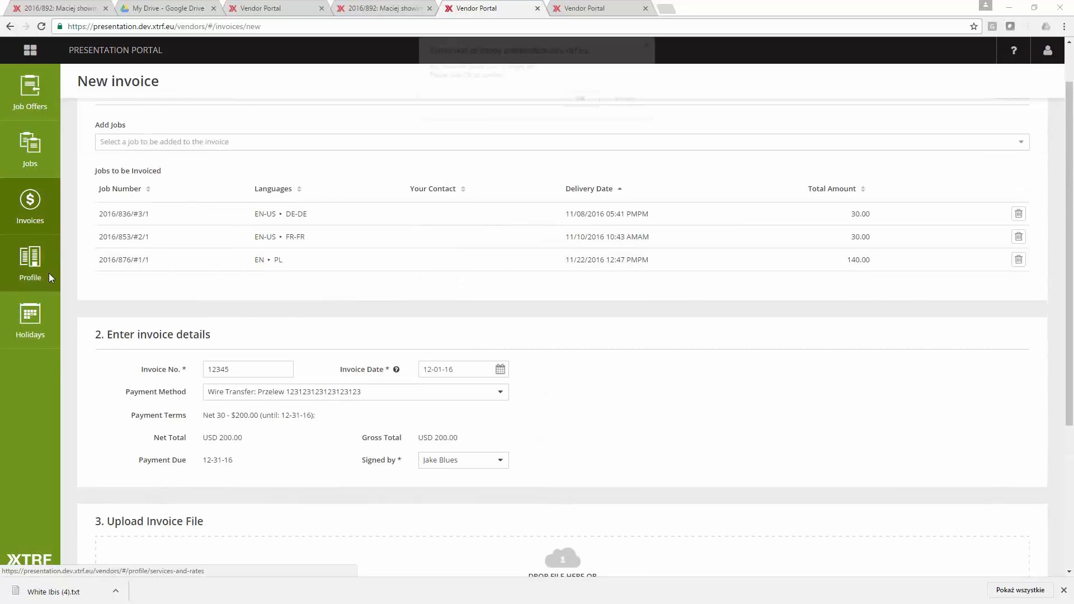
{"action": "left_click", "coordinate": [580, 99]}
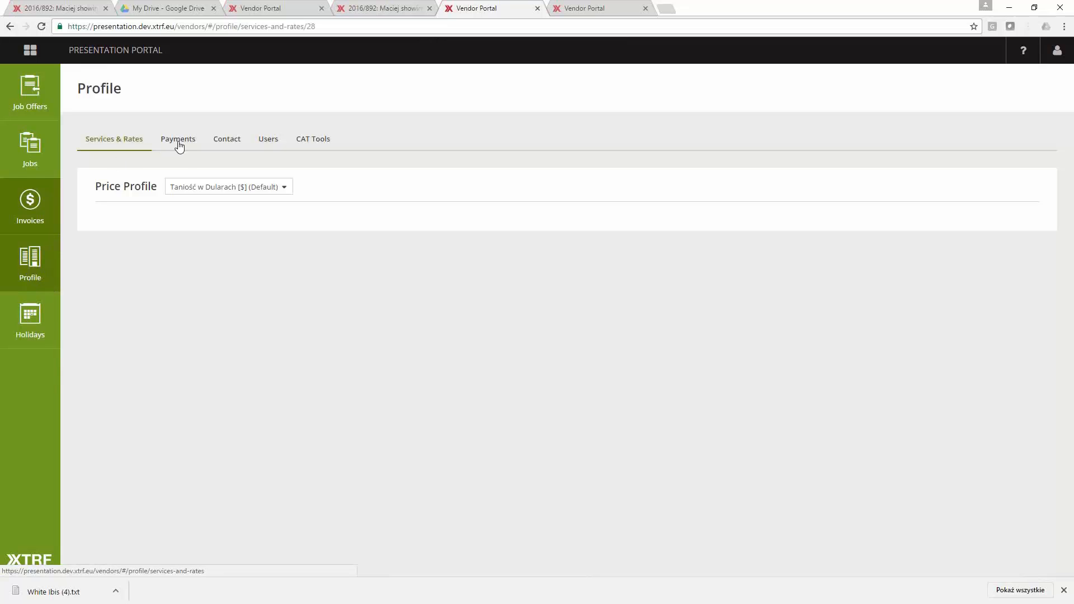
- Examine the available price profiles, the TM rates and the rates for services in the vendor's profile
{"action": "left_click", "coordinate": [187, 186]}
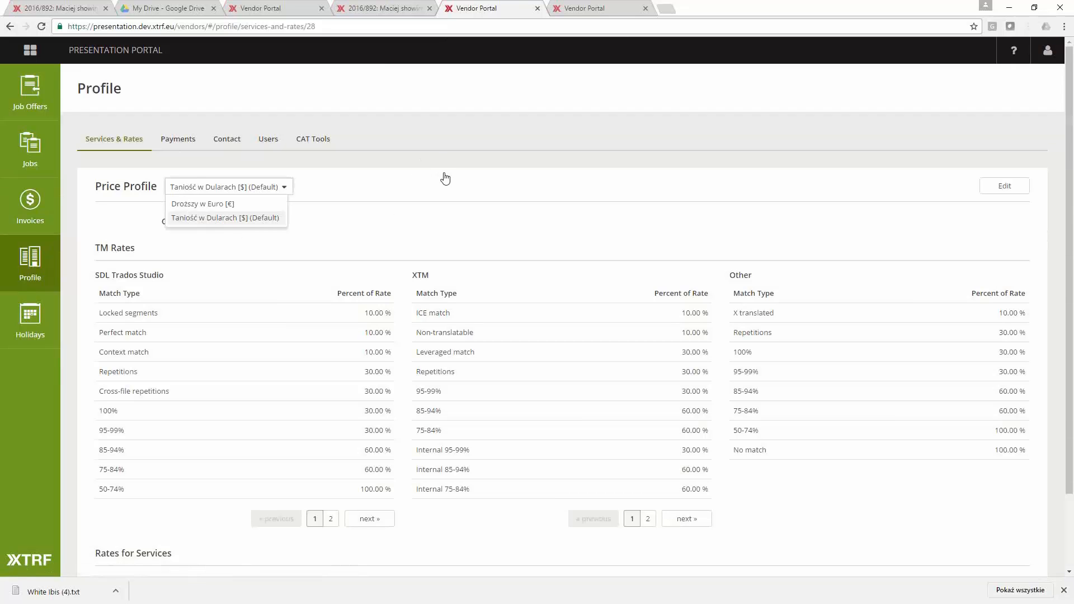
{"action": "scroll", "coordinate": [484, 221], "scroll_direction": "down", "scroll_amount": 10}
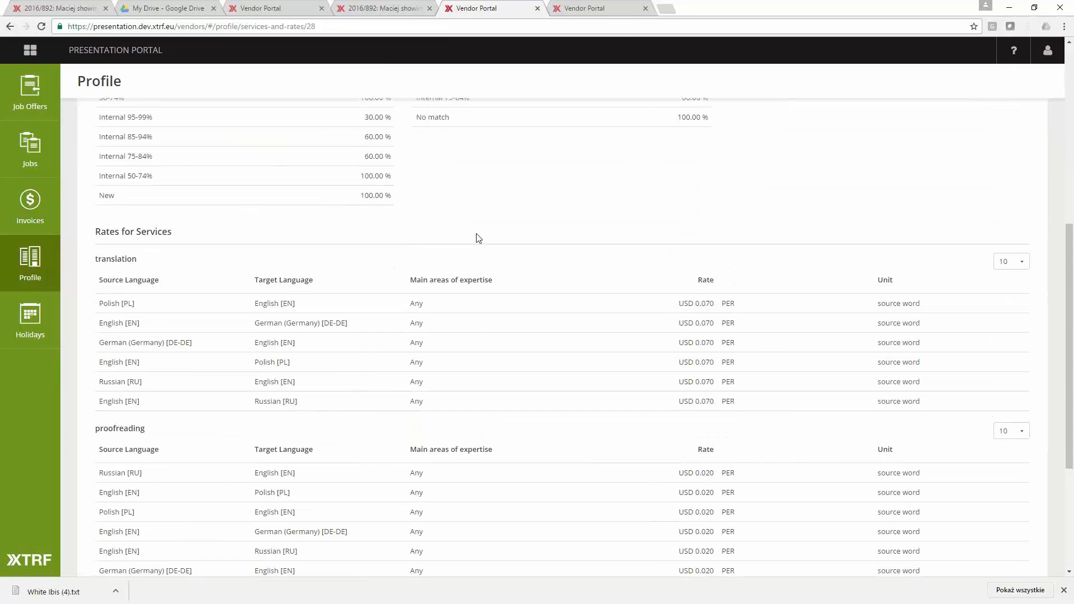
{"action": "scroll", "coordinate": [467, 254], "scroll_direction": "up", "scroll_amount": 2}
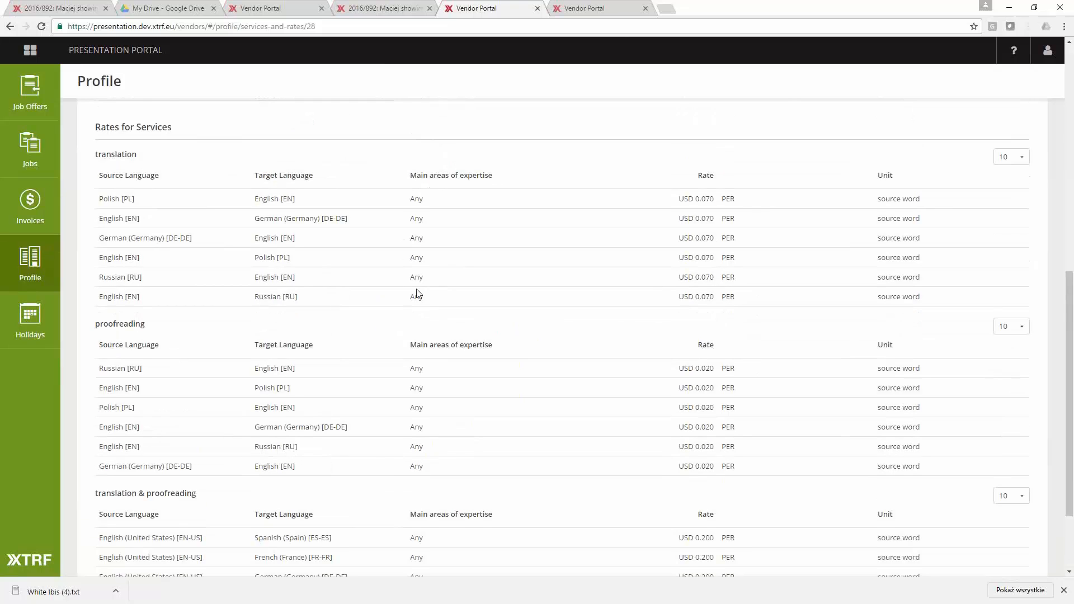
{"action": "scroll", "coordinate": [416, 294], "scroll_direction": "down", "scroll_amount": 2}
{"action": "scroll", "coordinate": [416, 292], "scroll_direction": "up", "scroll_amount": 8}
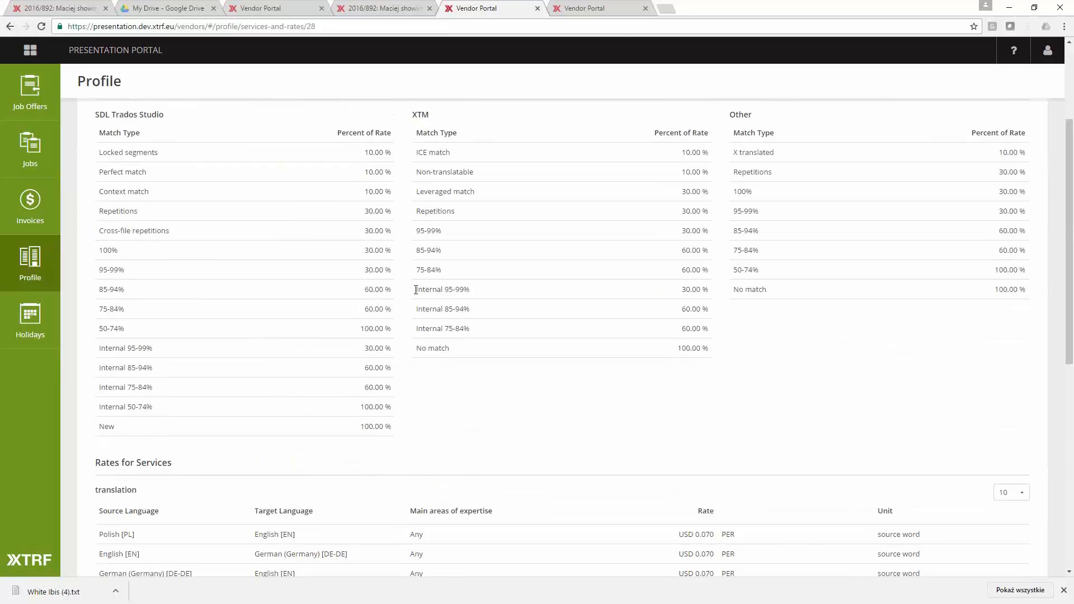
{"action": "scroll", "coordinate": [416, 290], "scroll_direction": "up", "scroll_amount": 3}
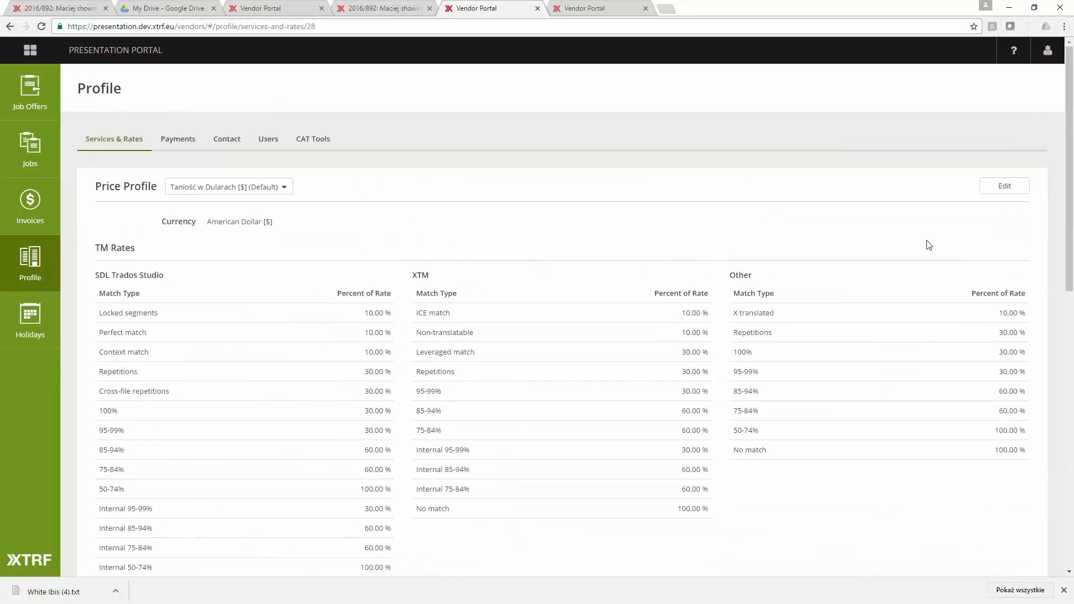
- Open the price profile Taniość w Dularach for editing and examine its editable service rates and the approval notice
{"action": "left_click", "coordinate": [1001, 193]}
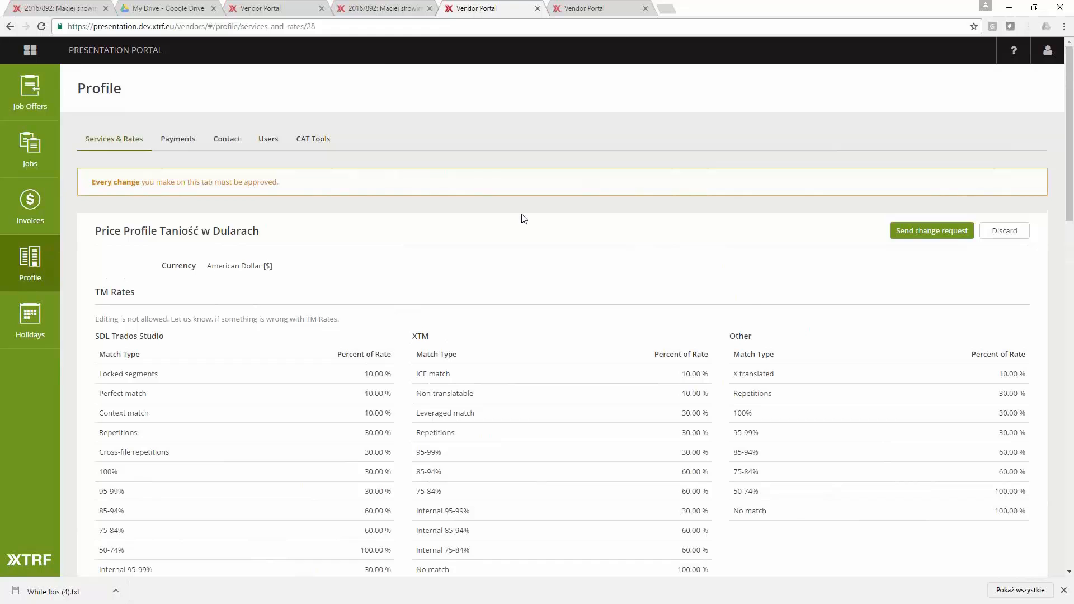
{"action": "scroll", "coordinate": [523, 218], "scroll_direction": "down", "scroll_amount": 5}
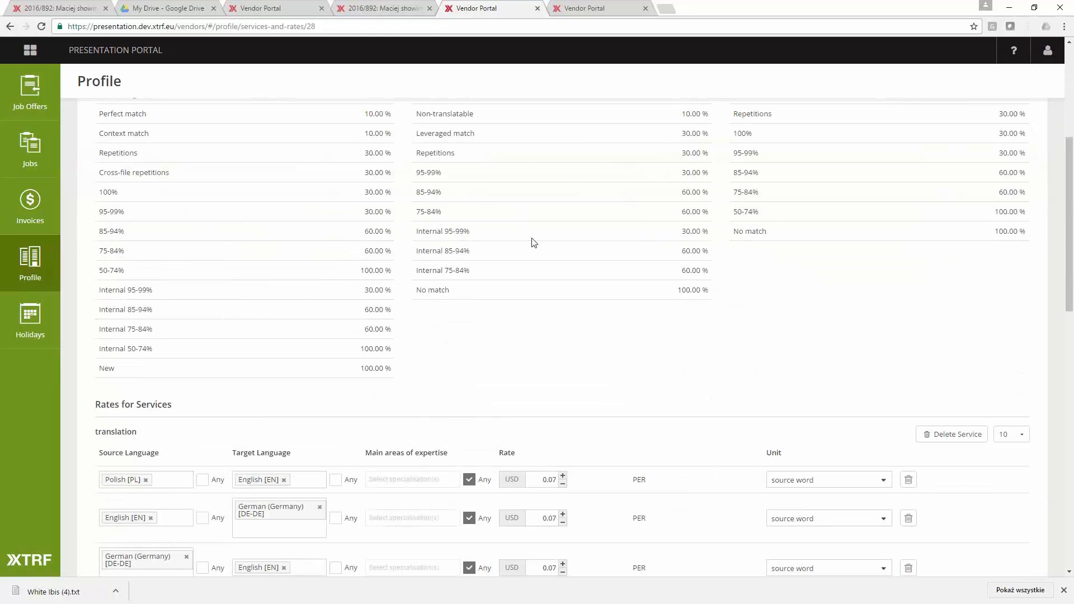
{"action": "scroll", "coordinate": [532, 242], "scroll_direction": "down", "scroll_amount": 4}
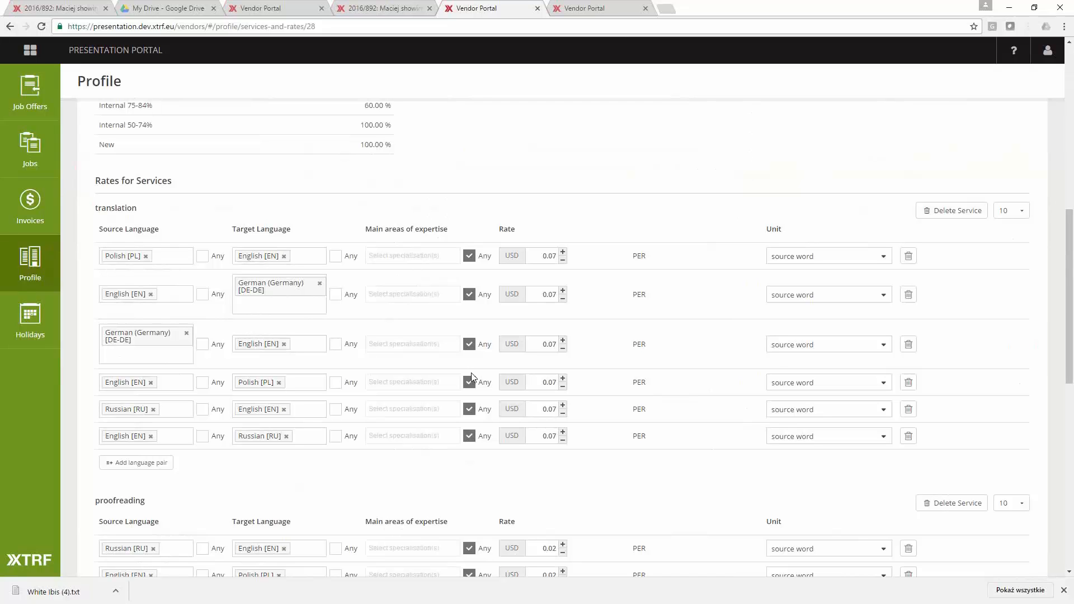
{"action": "scroll", "coordinate": [484, 371], "scroll_direction": "up", "scroll_amount": 2}
{"action": "scroll", "coordinate": [485, 369], "scroll_direction": "up", "scroll_amount": 5}
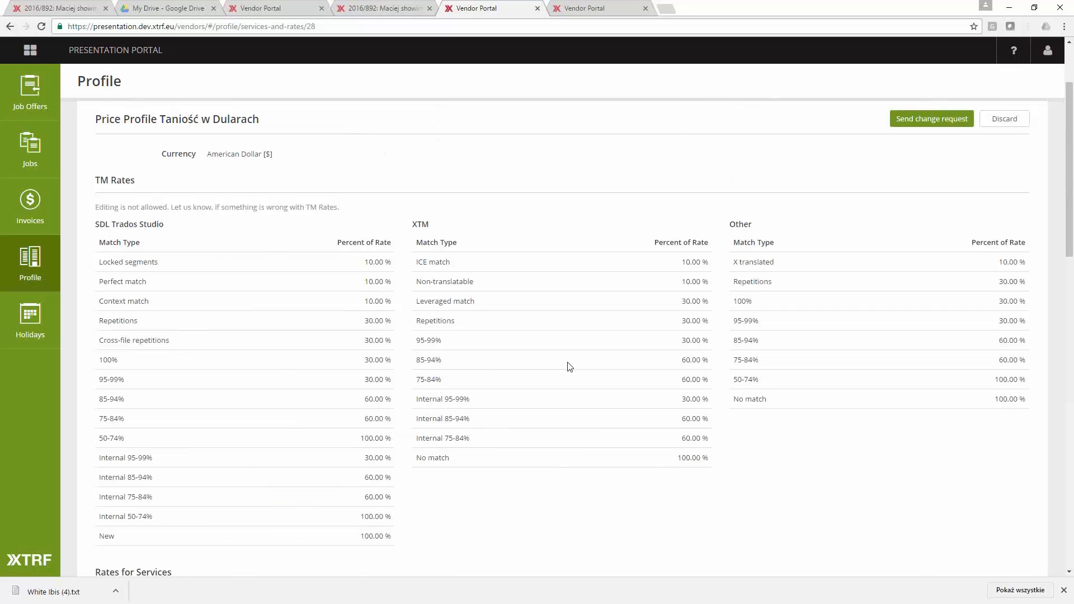
{"action": "scroll", "coordinate": [569, 367], "scroll_direction": "up", "scroll_amount": 3}
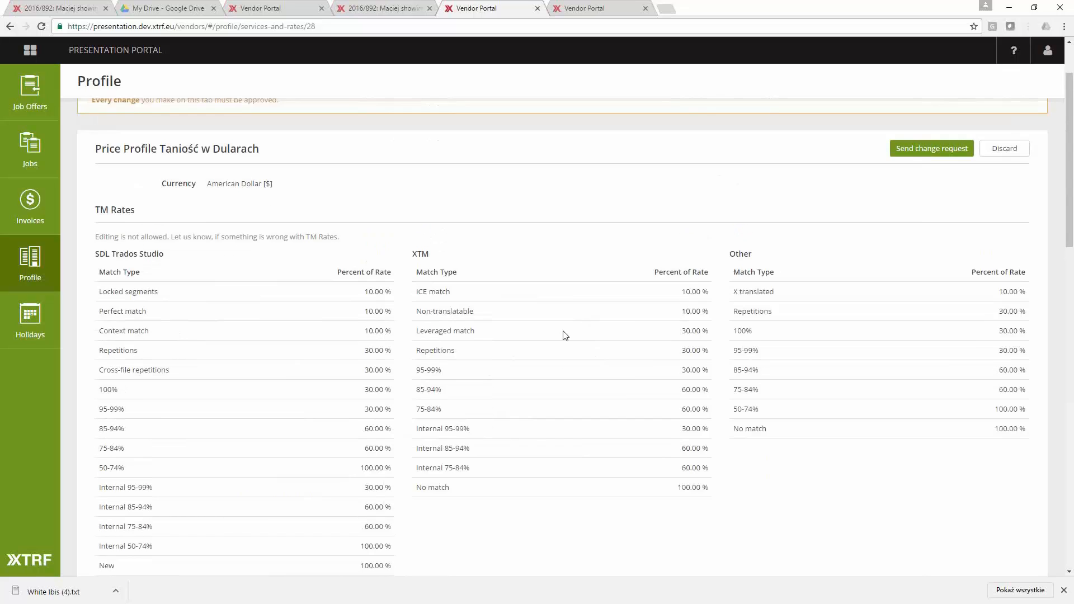
{"action": "left_click_drag", "start_coordinate": [273, 181], "coordinate": [100, 182]}
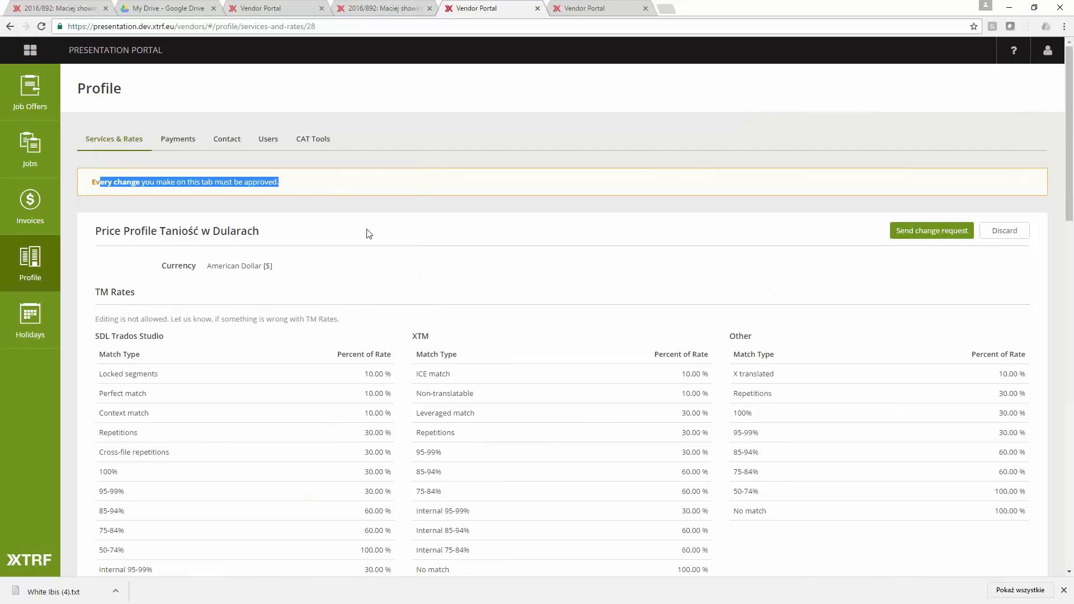
- Set the target language of the Polish translation rate to Any and send the change request for the price profile
{"action": "left_click", "coordinate": [909, 229]}
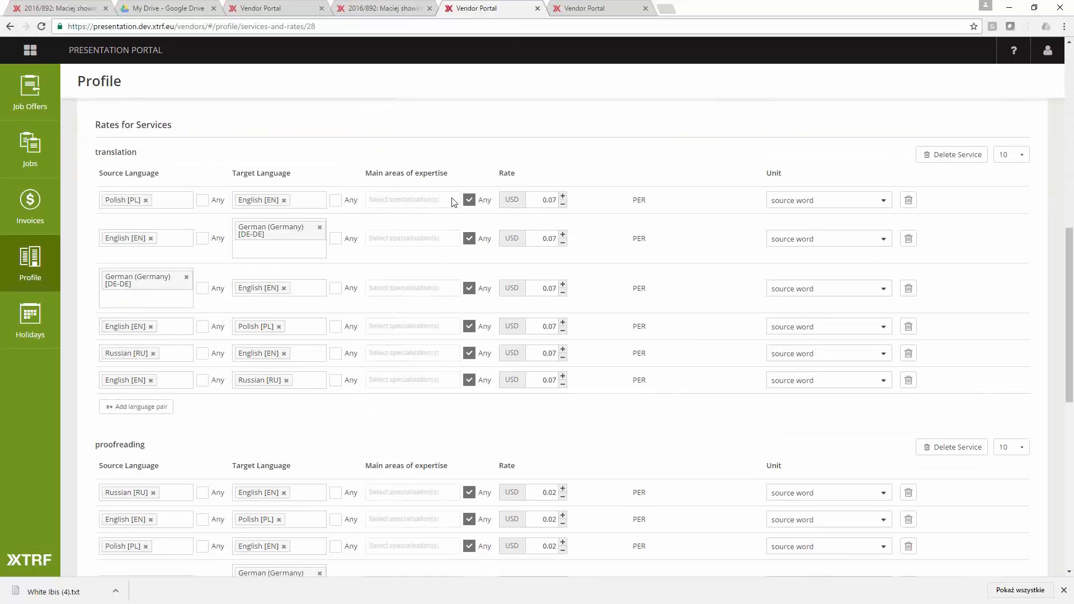
{"action": "left_click", "coordinate": [335, 200]}
{"action": "scroll", "coordinate": [491, 230], "scroll_direction": "up", "scroll_amount": 4}
{"action": "scroll", "coordinate": [491, 230], "scroll_direction": "up", "scroll_amount": 5}
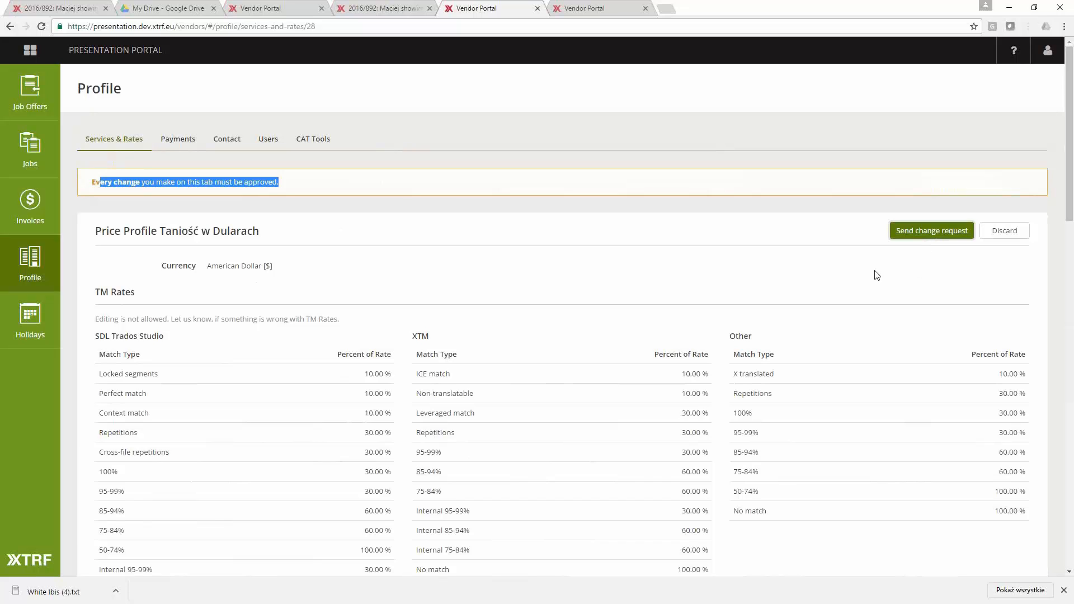
{"action": "left_click", "coordinate": [899, 237]}
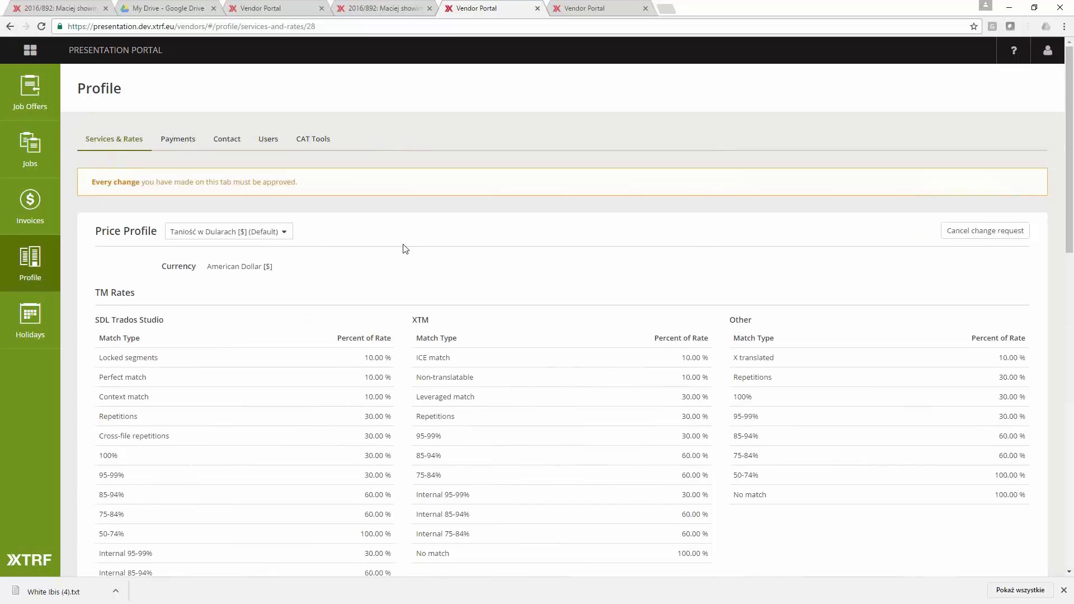
- Check the requested translation rate changes, and open the change review page from the notification e-mail about the provider profile
{"action": "scroll", "coordinate": [406, 252], "scroll_direction": "down", "scroll_amount": 6}
{"action": "scroll", "coordinate": [411, 290], "scroll_direction": "down", "scroll_amount": 4}
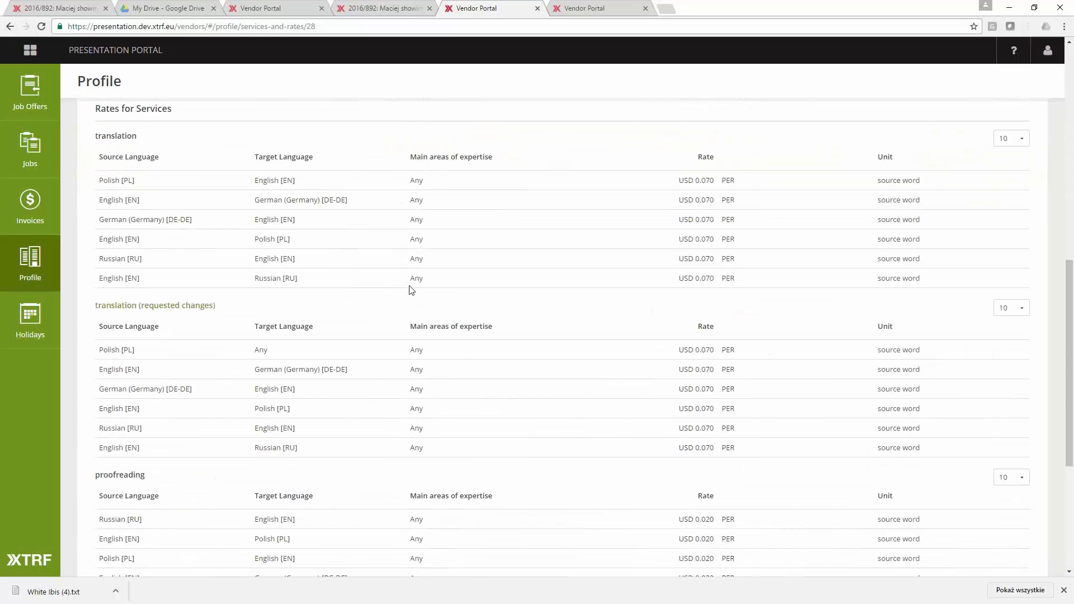
{"action": "scroll", "coordinate": [361, 306], "scroll_direction": "down", "scroll_amount": 5}
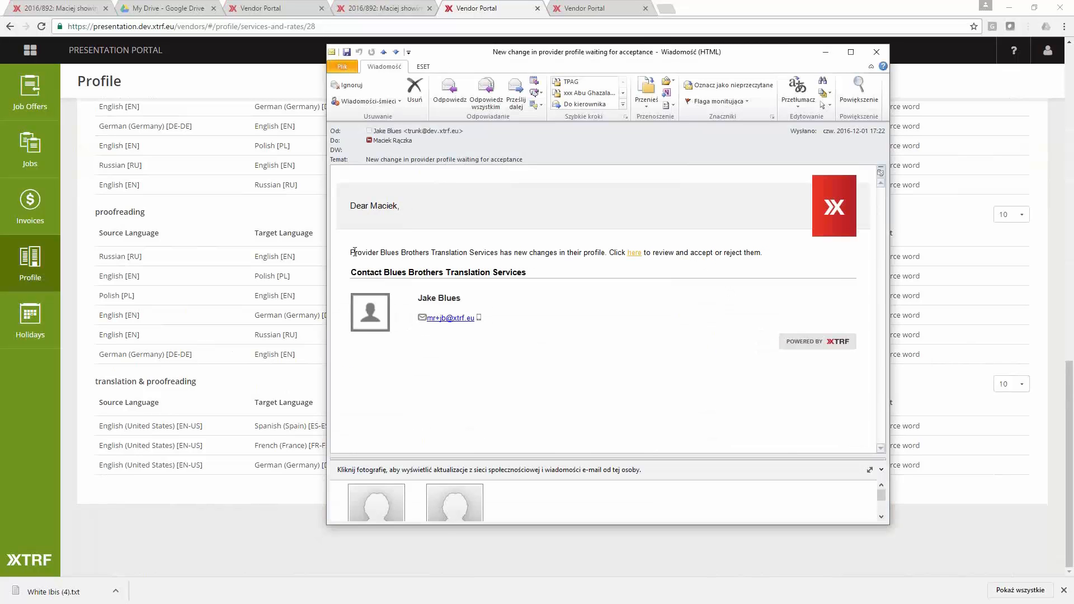
{"action": "left_click_drag", "start_coordinate": [353, 252], "coordinate": [495, 253]}
{"action": "left_click", "coordinate": [541, 253]}
{"action": "left_click", "coordinate": [635, 253]}
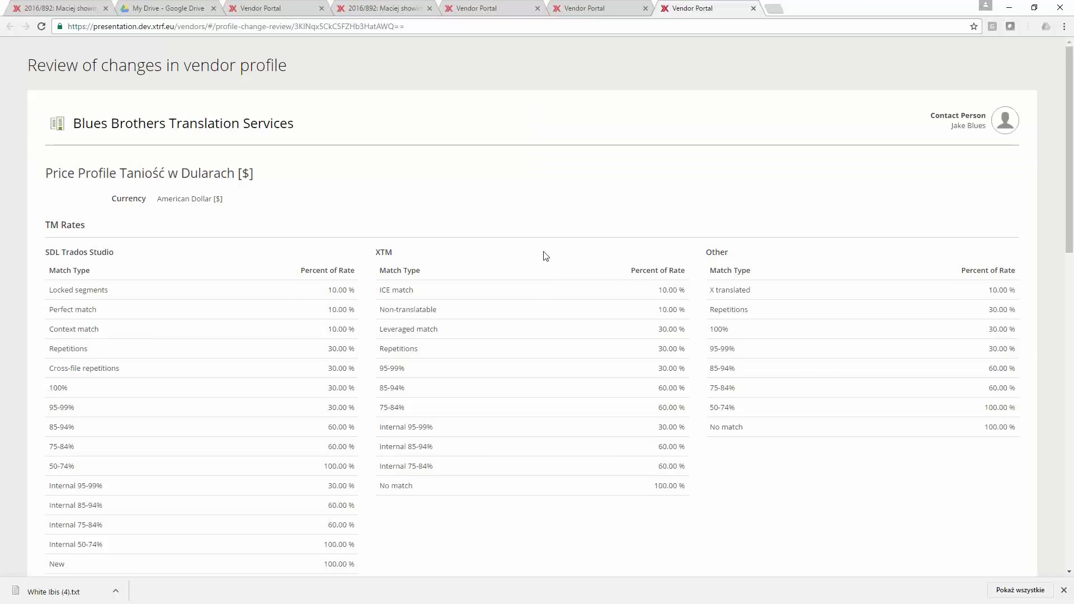
- Examine the review of changes in the vendor profile, including the service rates and the options to accept or reject
{"action": "scroll", "coordinate": [542, 260], "scroll_direction": "down", "scroll_amount": 7}
{"action": "scroll", "coordinate": [543, 266], "scroll_direction": "down", "scroll_amount": 8}
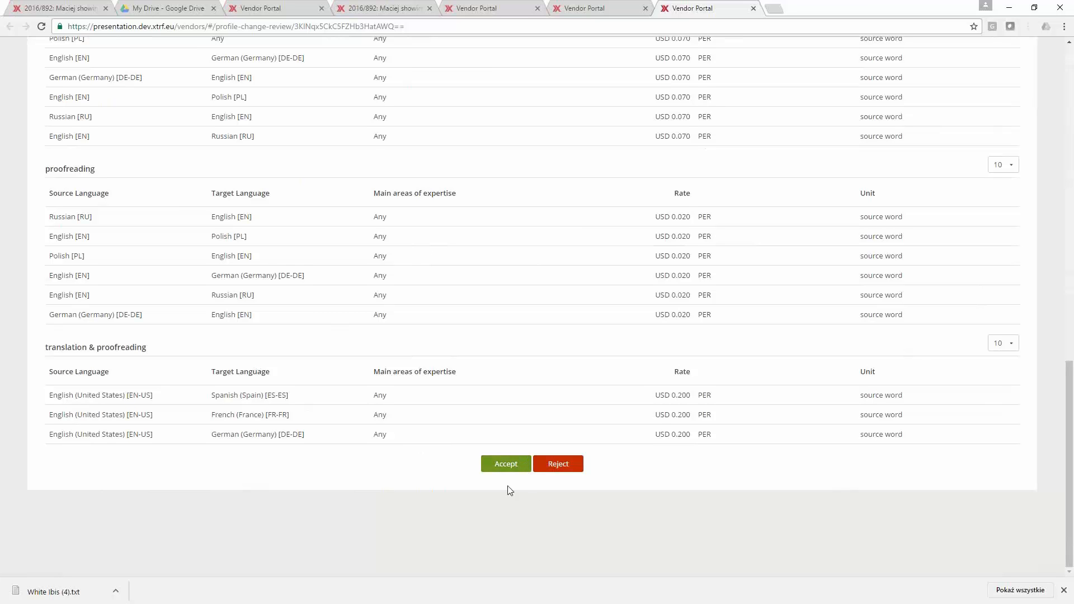
{"action": "scroll", "coordinate": [520, 470], "scroll_direction": "up", "scroll_amount": 3}
{"action": "scroll", "coordinate": [523, 463], "scroll_direction": "down", "scroll_amount": 3}
{"action": "scroll", "coordinate": [530, 478], "scroll_direction": "up", "scroll_amount": 15}
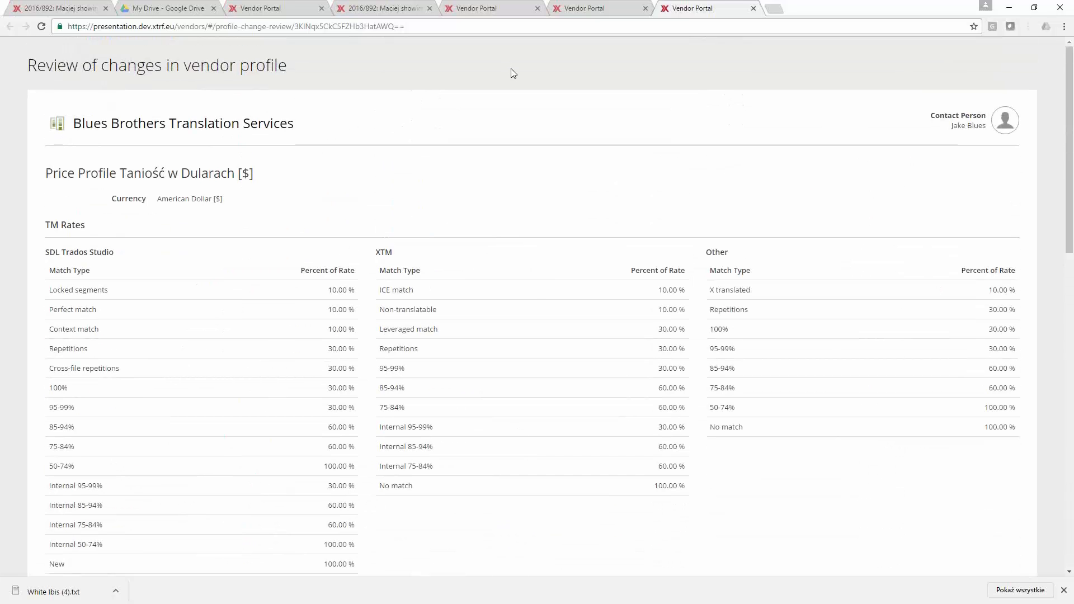
- Return to the vendor's portal session and add a holiday from 12-02-16 to 12-08-16 with the description Holiday
{"action": "left_click", "coordinate": [591, 9]}
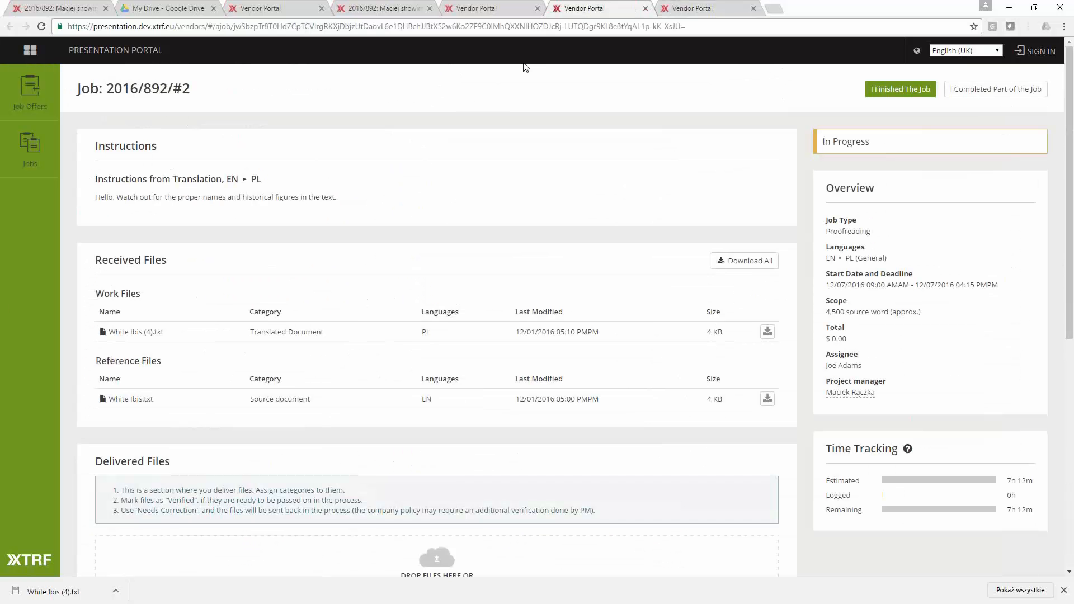
{"action": "left_click", "coordinate": [507, 8]}
{"action": "left_click", "coordinate": [30, 333]}
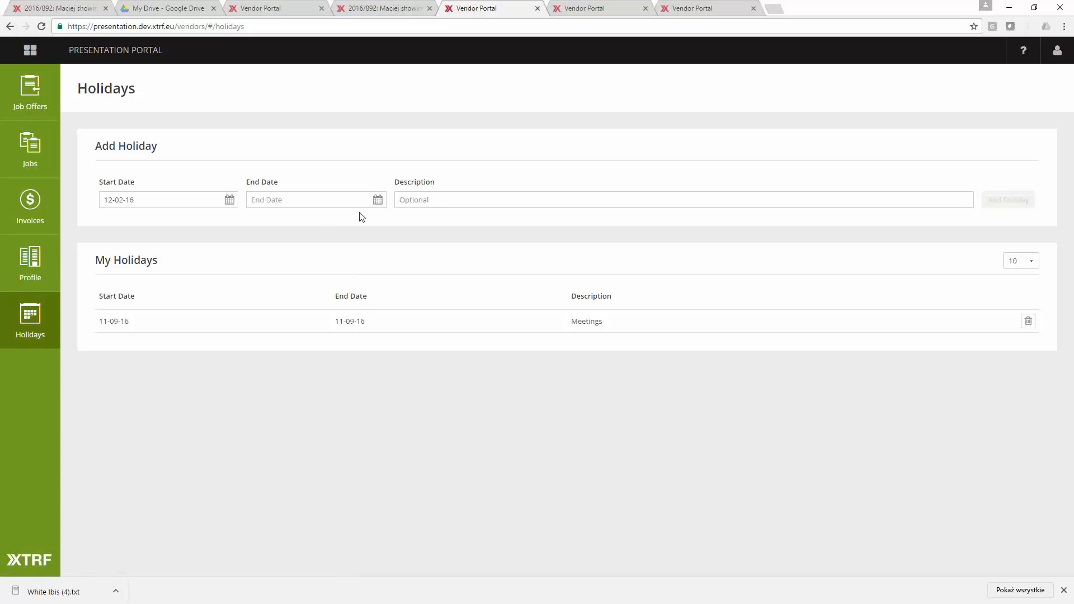
{"action": "left_click", "coordinate": [377, 199]}
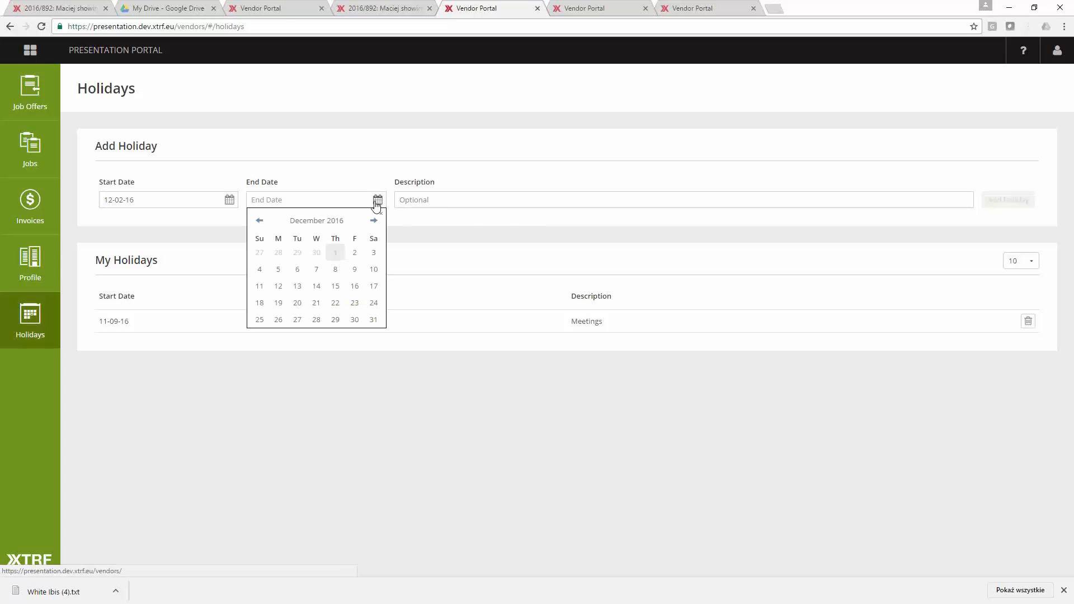
{"action": "left_click", "coordinate": [337, 270]}
{"action": "left_click", "coordinate": [435, 203]}
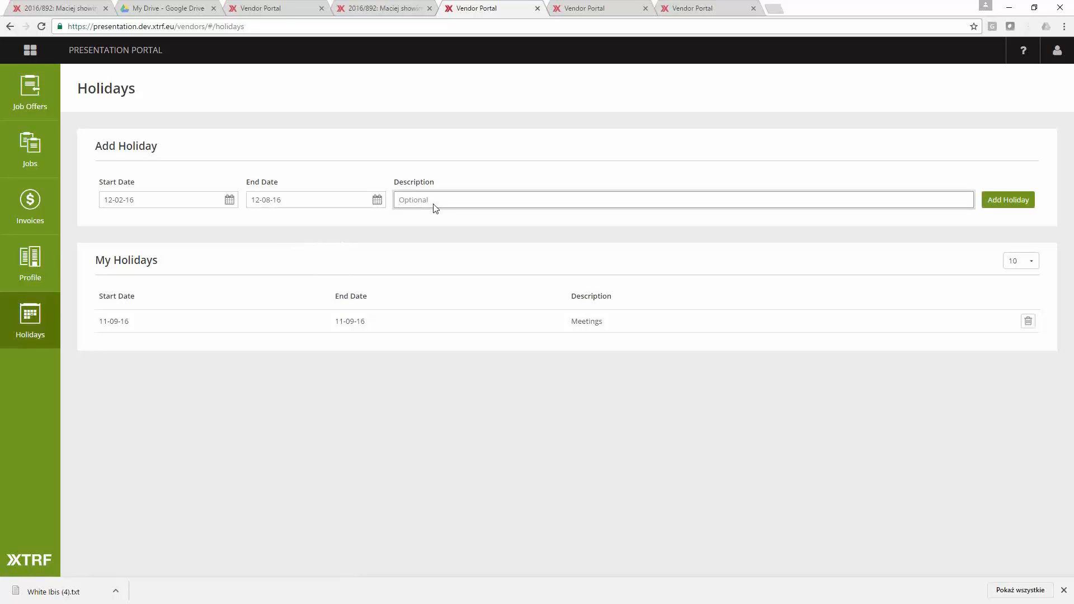
{"action": "type", "text": "Hil"}
{"action": "type", "text": "olida"}
{"action": "type", "text": "y"}
{"action": "left_click", "coordinate": [1018, 200]}
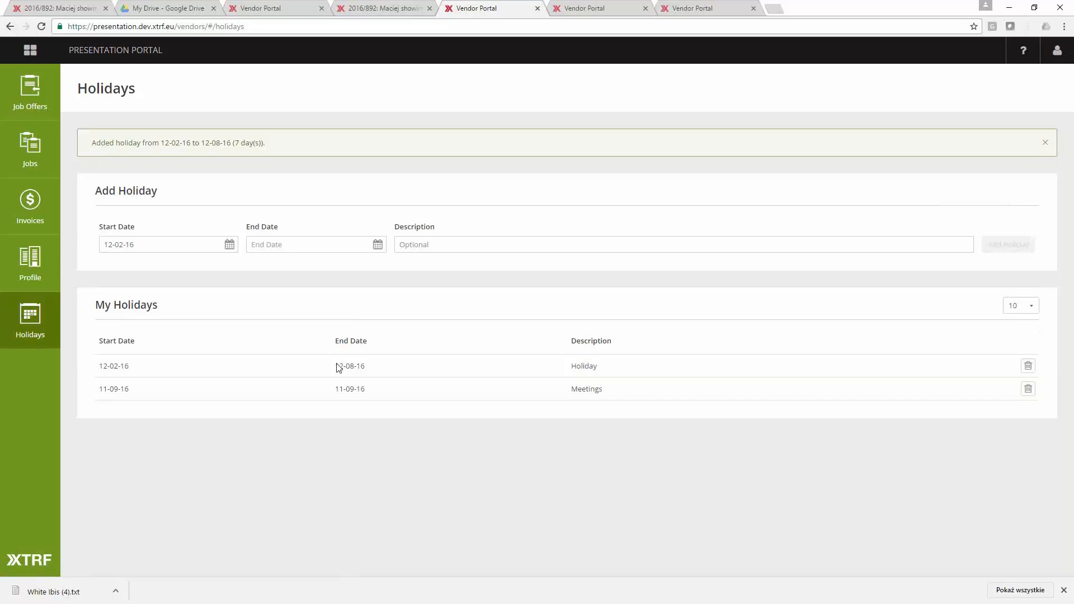
- Switch to the XTRF project management site, open the vendor list and display it with the All providers view
{"action": "key", "text": "ctrl+1"}
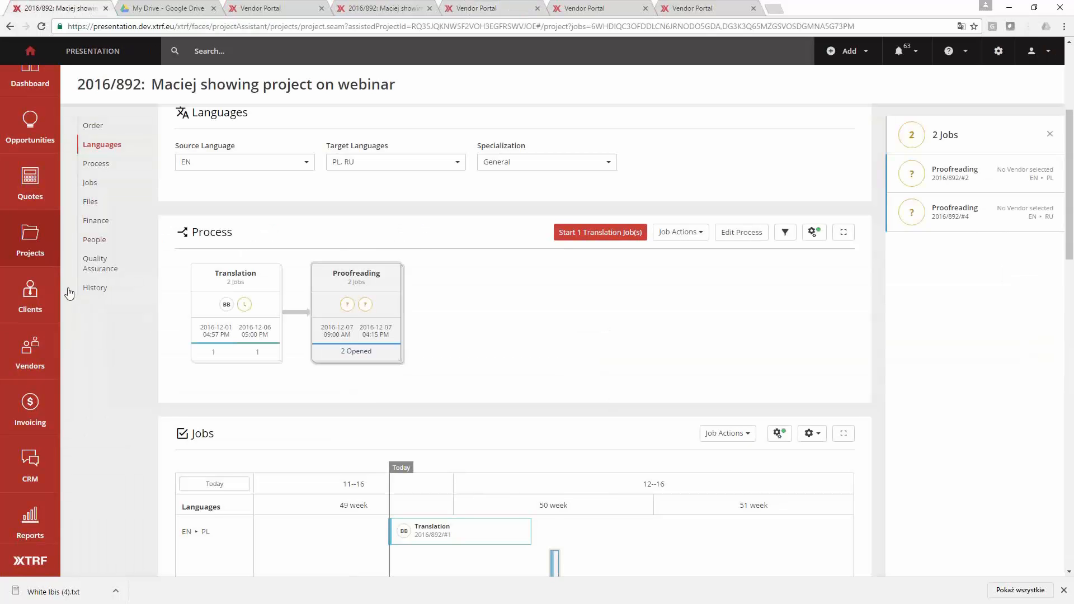
{"action": "left_click", "coordinate": [23, 358]}
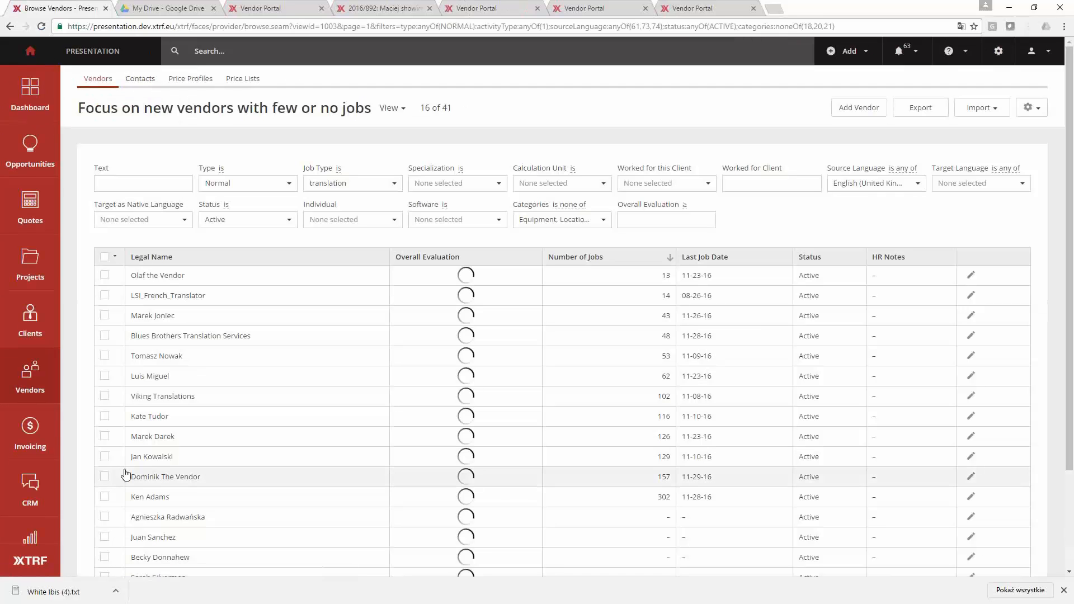
{"action": "left_click", "coordinate": [206, 113]}
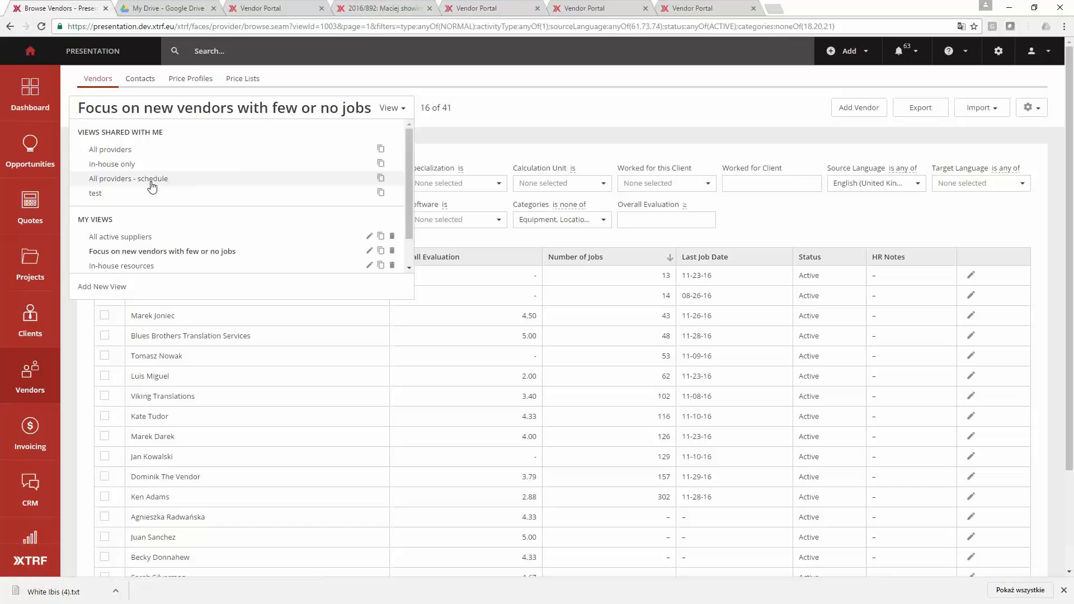
{"action": "left_click", "coordinate": [150, 152]}
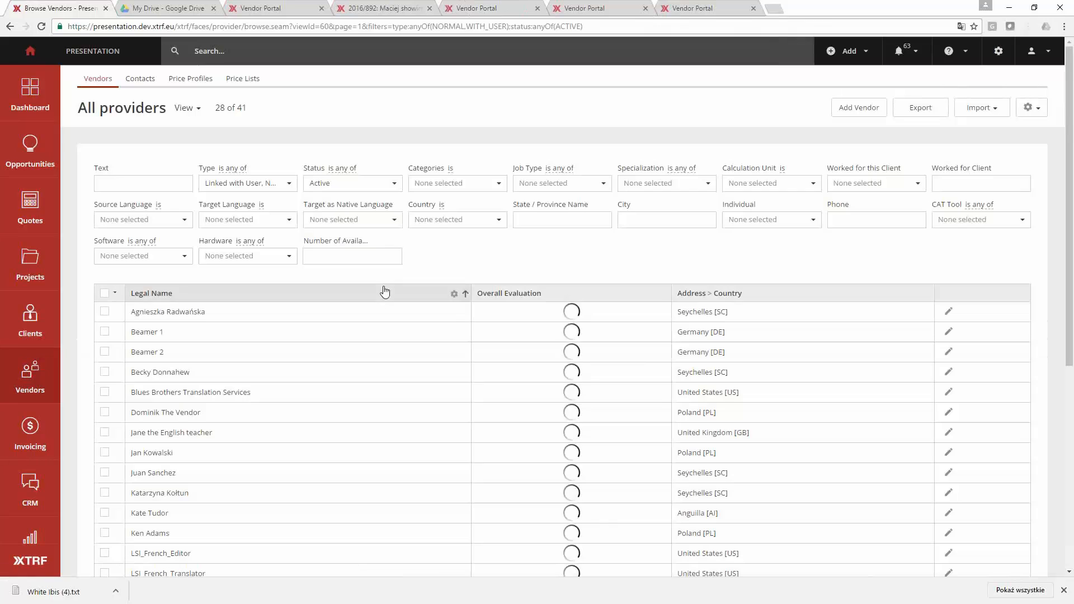
- Switch the vendor list to the All active suppliers view and check the availability of Blues Brothers Translation Services
{"action": "left_click", "coordinate": [182, 111]}
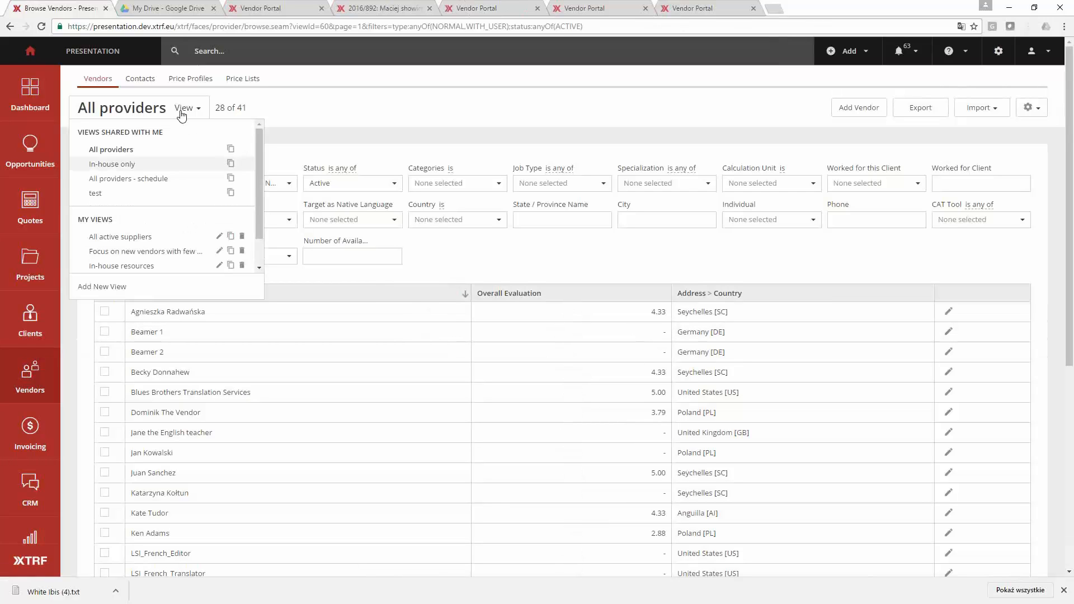
{"action": "scroll", "coordinate": [181, 247], "scroll_direction": "down", "scroll_amount": 1}
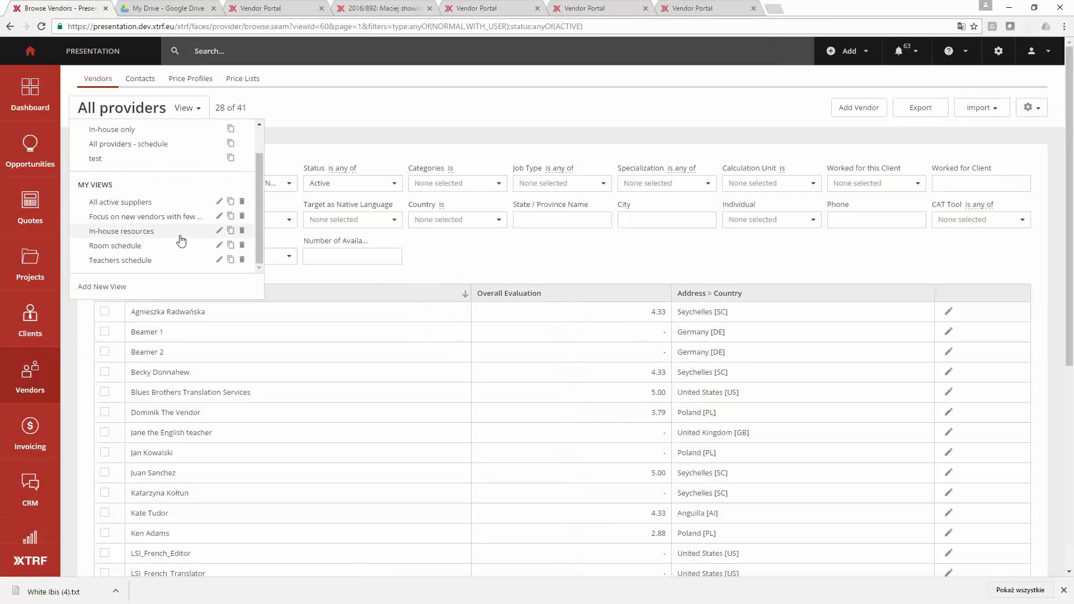
{"action": "left_click", "coordinate": [177, 203]}
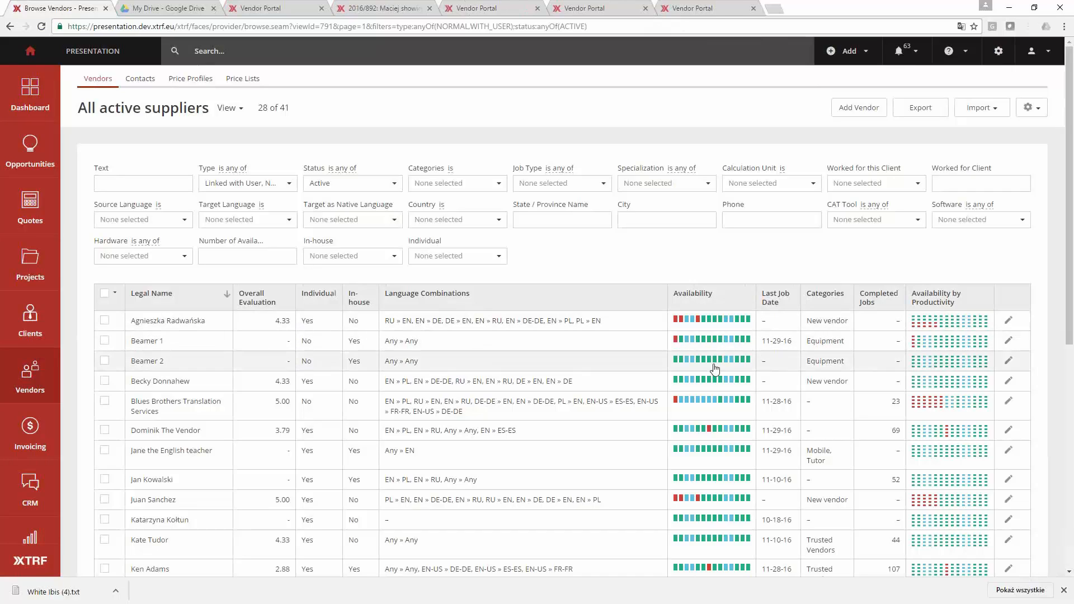
{"action": "mouse_move", "coordinate": [688, 326]}
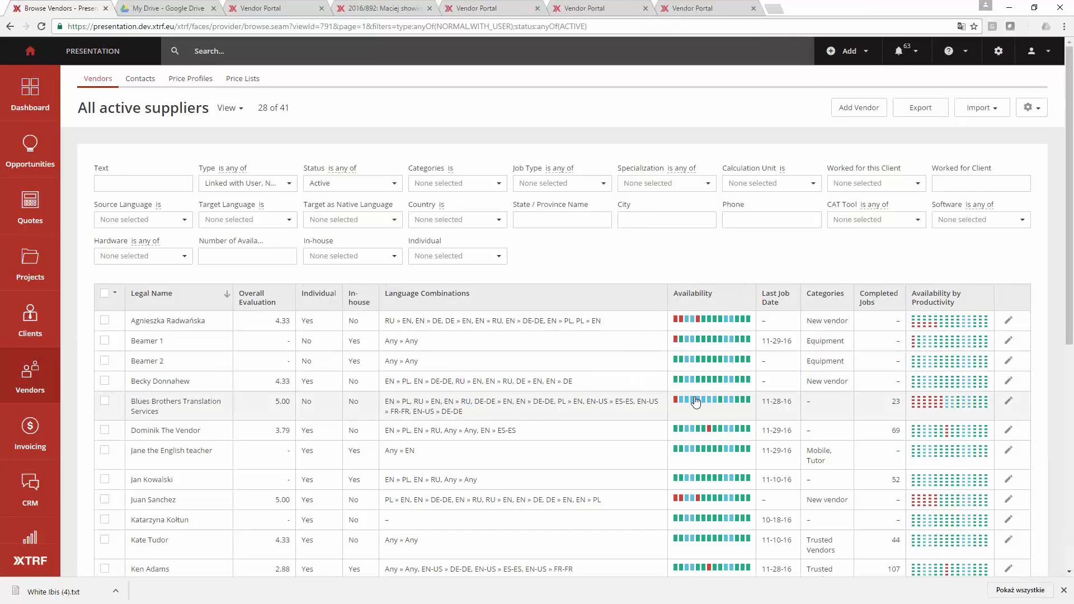
{"action": "mouse_move", "coordinate": [694, 406]}
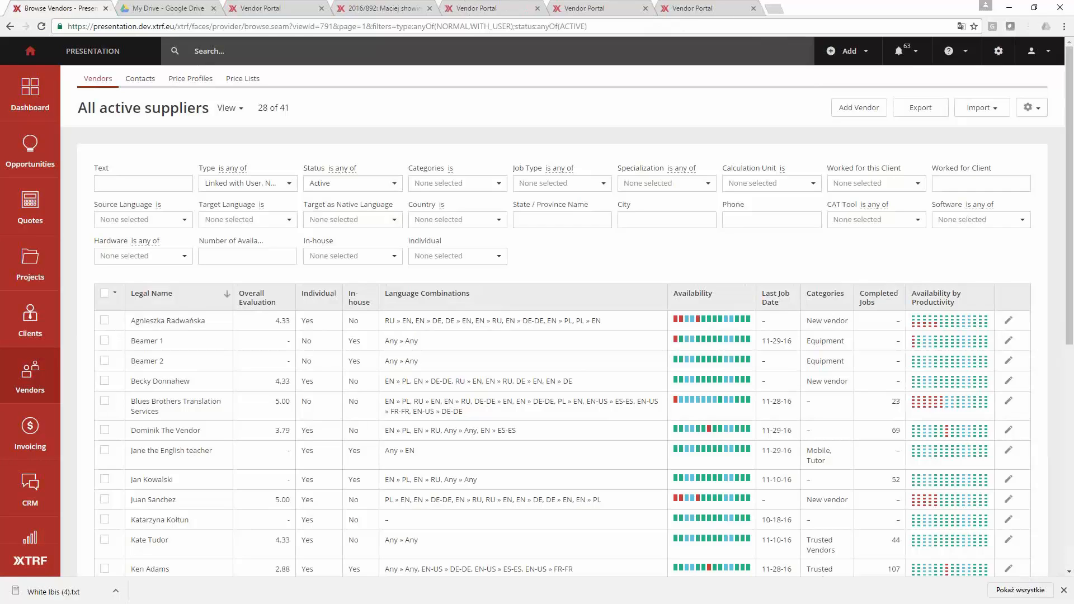
- Sign out of the vendor portal and look at the registration options for freelancers and companies
{"action": "left_click", "coordinate": [478, 9]}
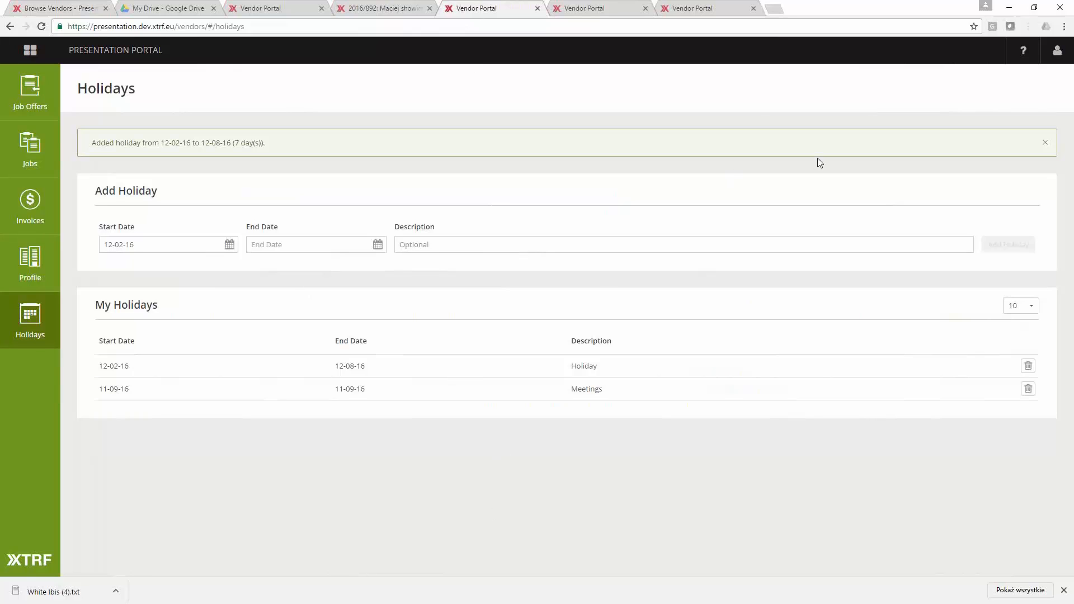
{"action": "left_click", "coordinate": [1063, 57]}
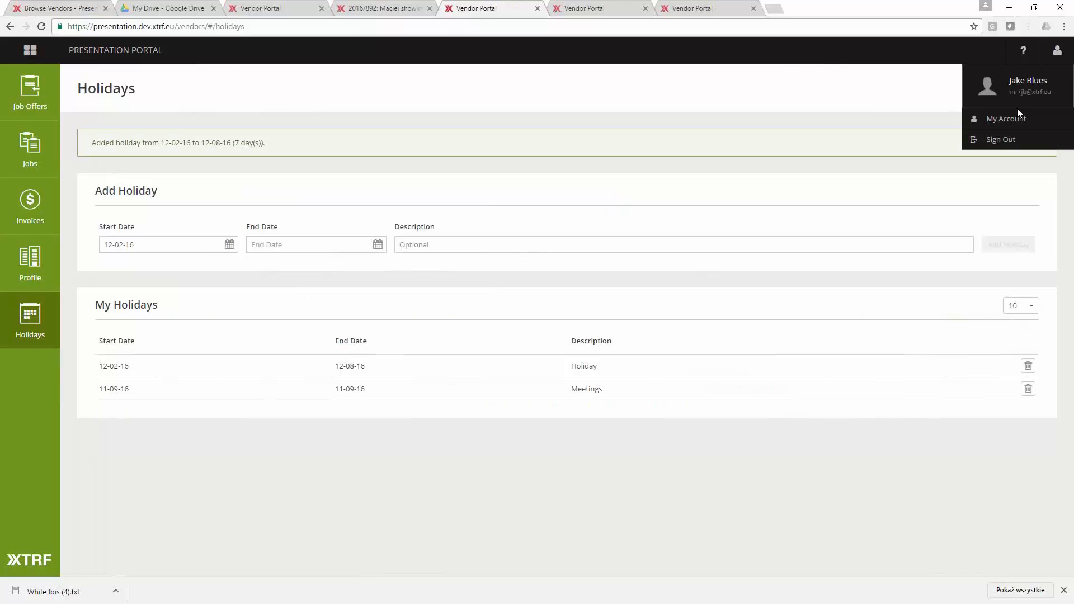
{"action": "left_click", "coordinate": [1010, 137]}
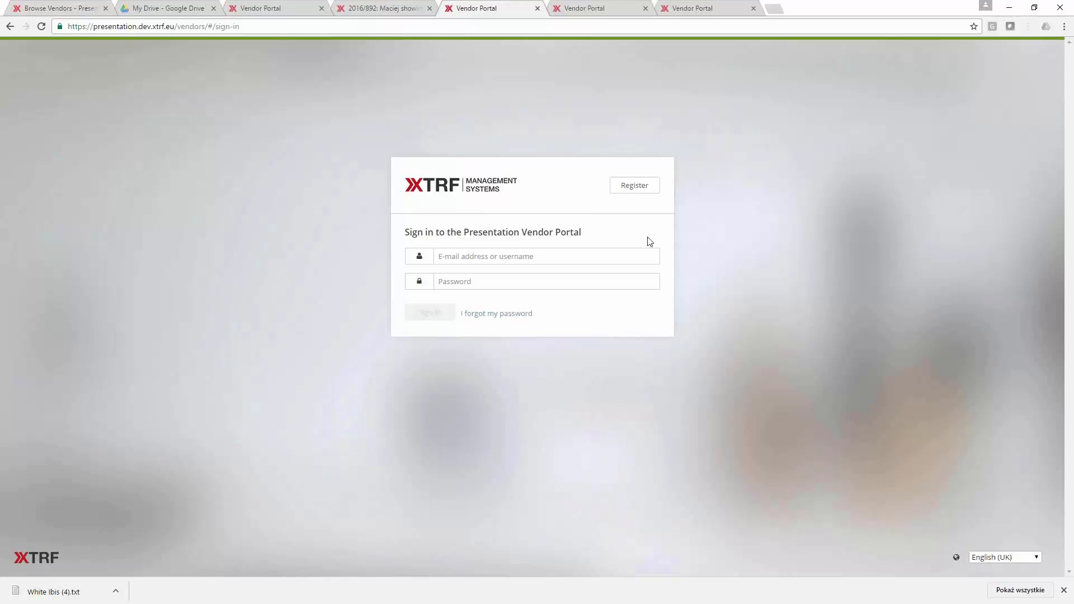
{"action": "left_click", "coordinate": [629, 193]}
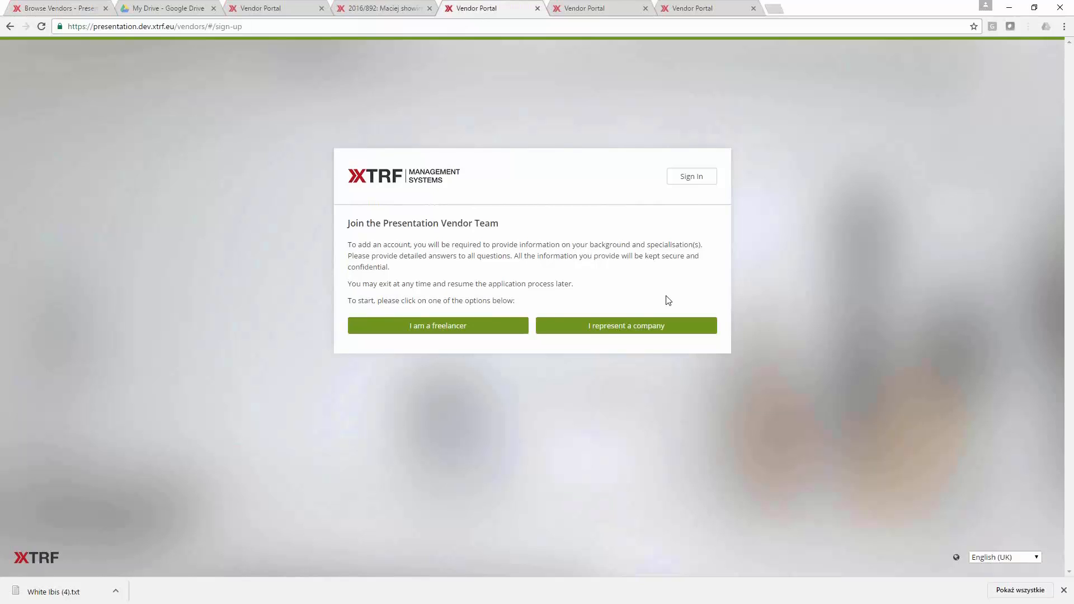
{"action": "left_click", "coordinate": [664, 181]}
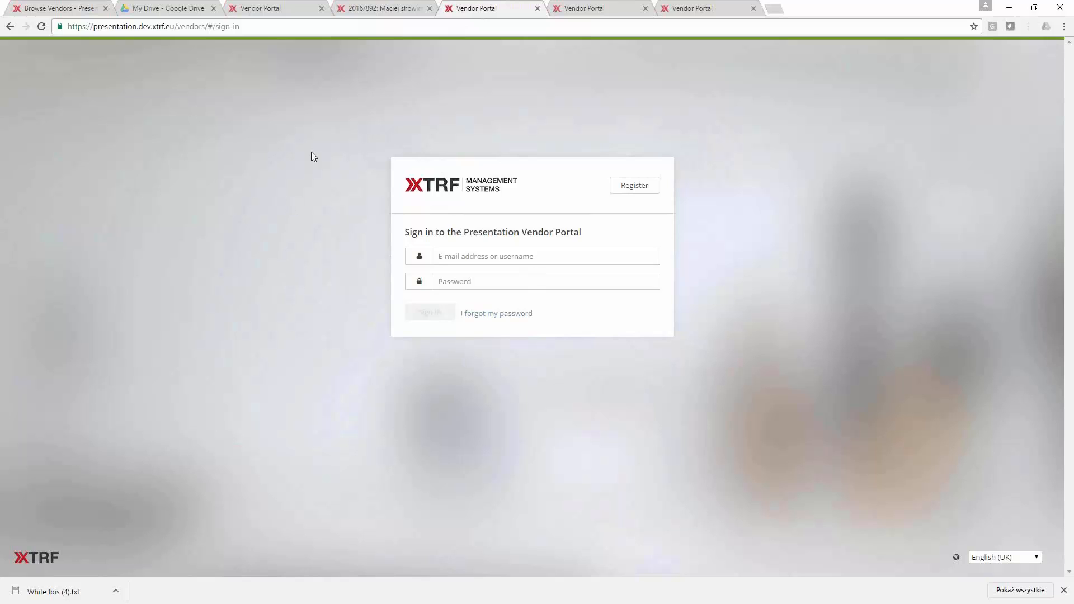
- Go from project 2016/892 to the vendor list and add Not Confirmed to its status filter
{"action": "left_click", "coordinate": [370, 10]}
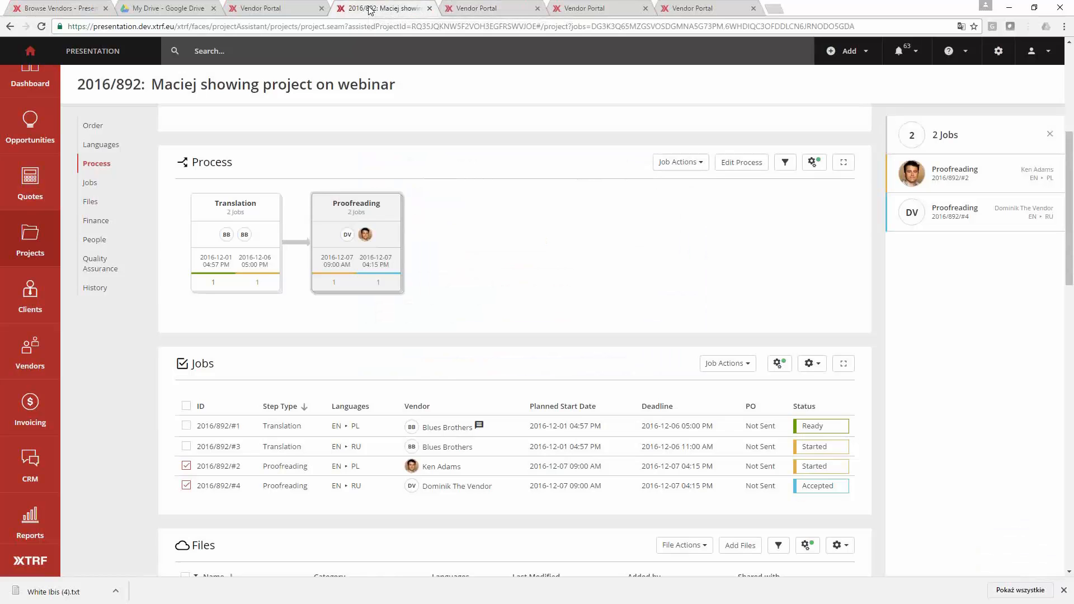
{"action": "left_click", "coordinate": [32, 349]}
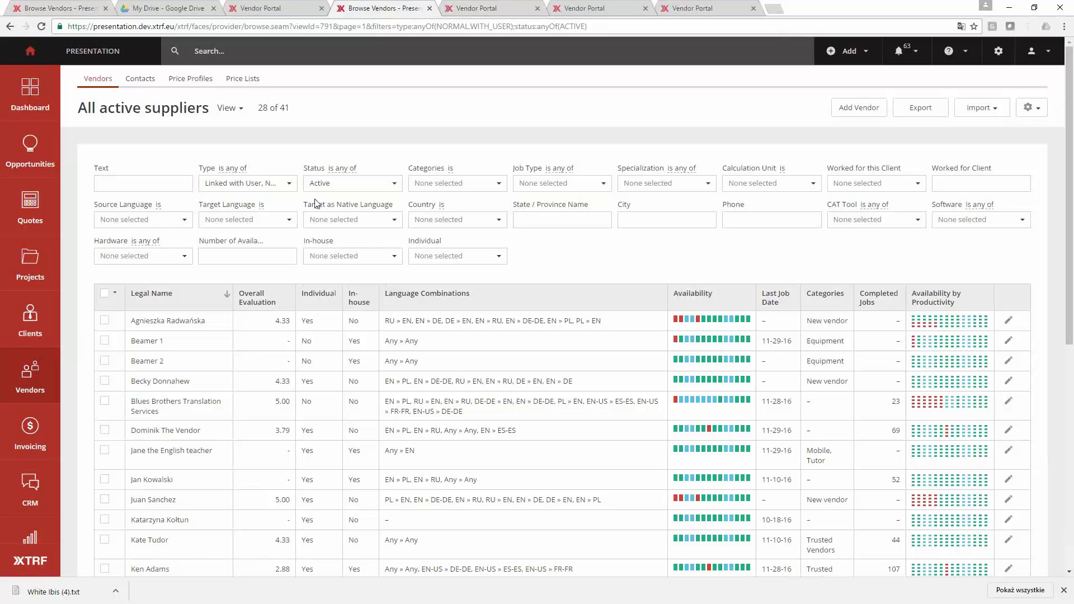
{"action": "left_click", "coordinate": [349, 193]}
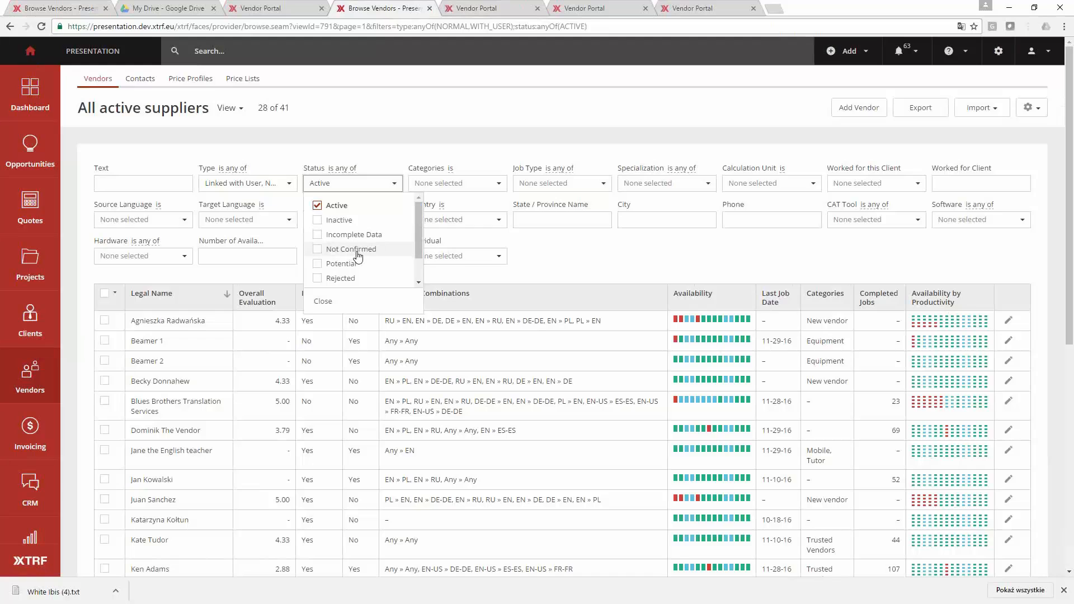
{"action": "left_click", "coordinate": [354, 250]}
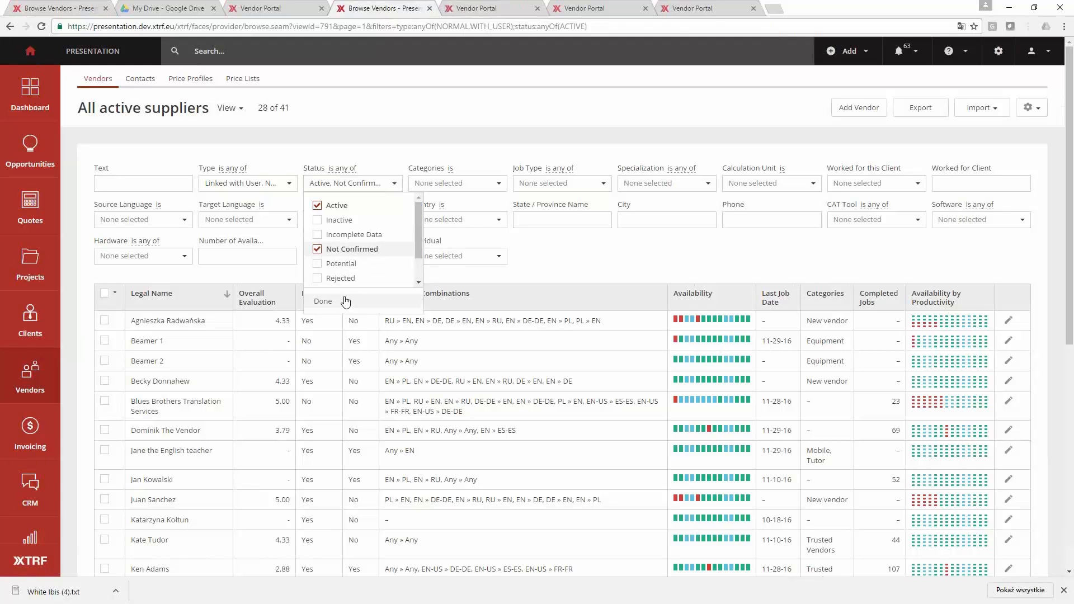
{"action": "left_click", "coordinate": [345, 301]}
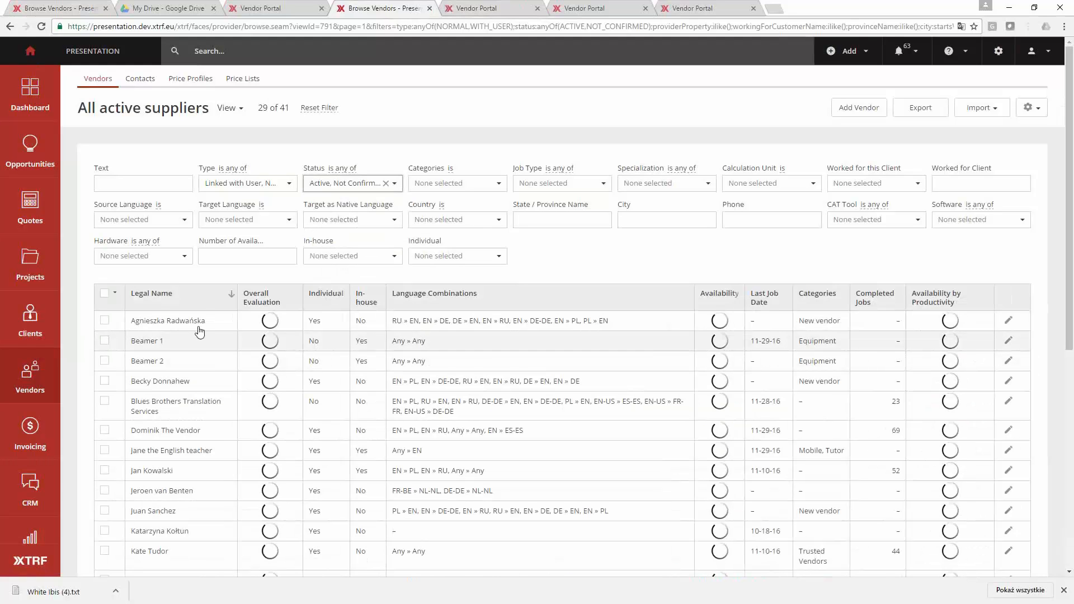
- Look through the filtered vendors and remove Active from the status filter, leaving only Not Confirmed
{"action": "scroll", "coordinate": [197, 336], "scroll_direction": "down", "scroll_amount": 4}
{"action": "scroll", "coordinate": [198, 380], "scroll_direction": "down", "scroll_amount": 1}
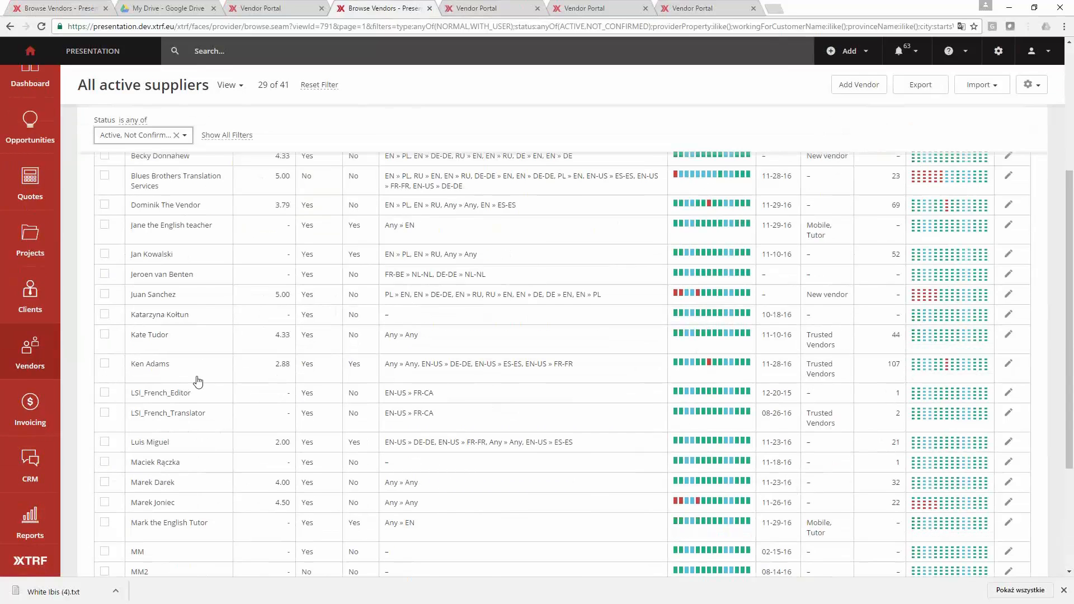
{"action": "scroll", "coordinate": [197, 382], "scroll_direction": "up", "scroll_amount": 5}
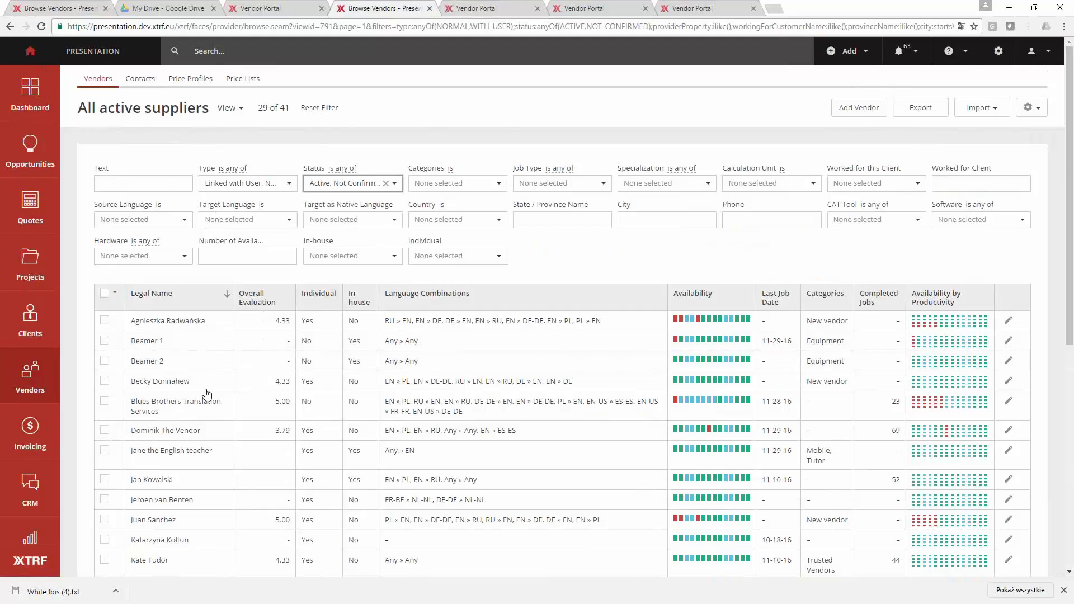
{"action": "scroll", "coordinate": [207, 392], "scroll_direction": "down", "scroll_amount": 3}
{"action": "scroll", "coordinate": [209, 408], "scroll_direction": "up", "scroll_amount": 3}
{"action": "left_click", "coordinate": [347, 183]}
{"action": "left_click", "coordinate": [317, 206]}
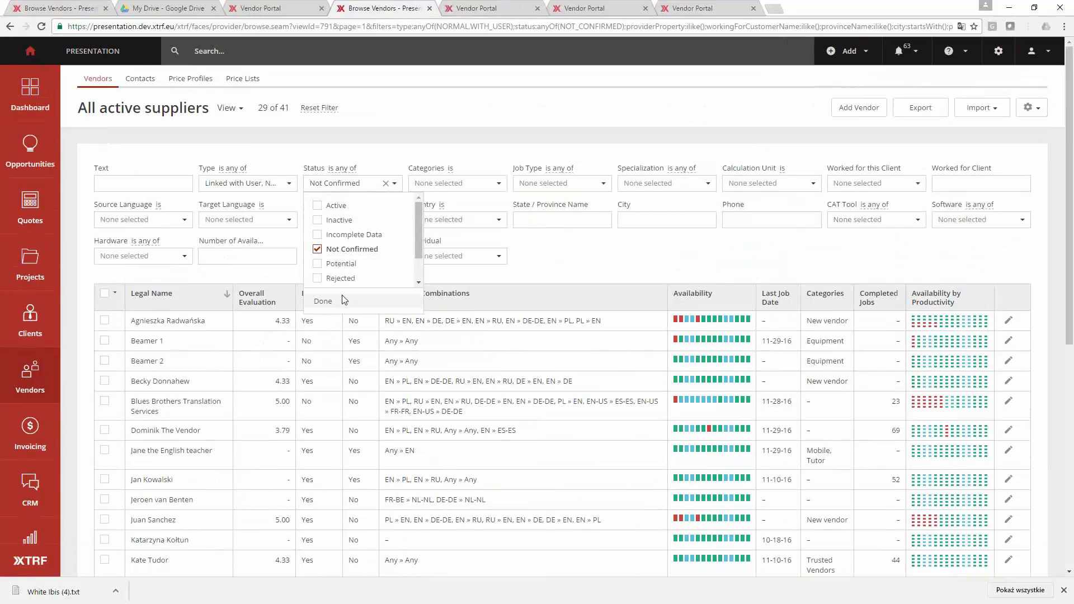
{"action": "left_click", "coordinate": [330, 301]}
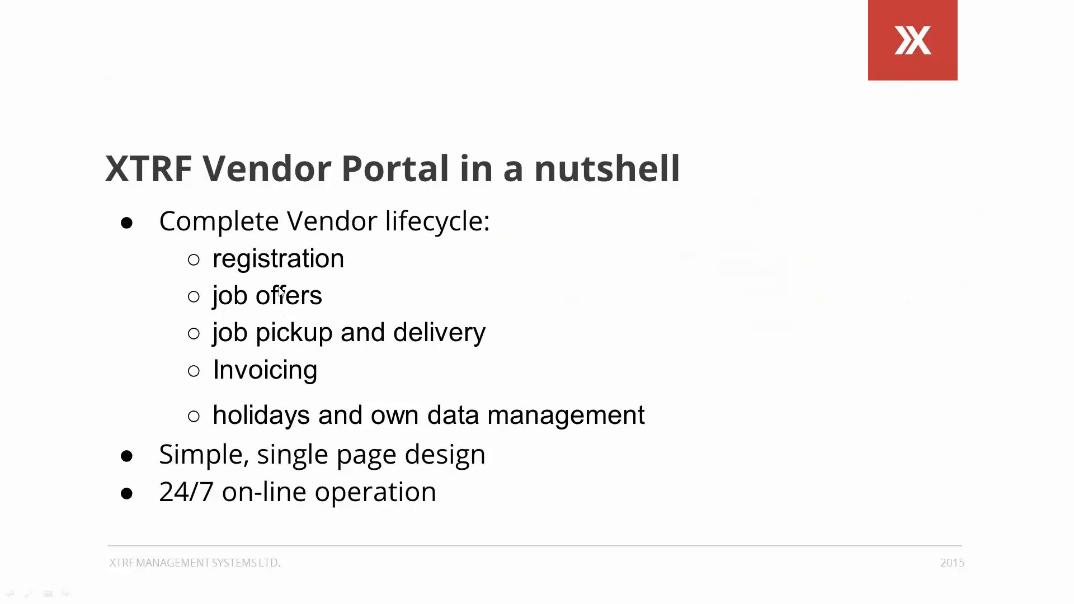
{"action": "left_click", "coordinate": [416, 398]}
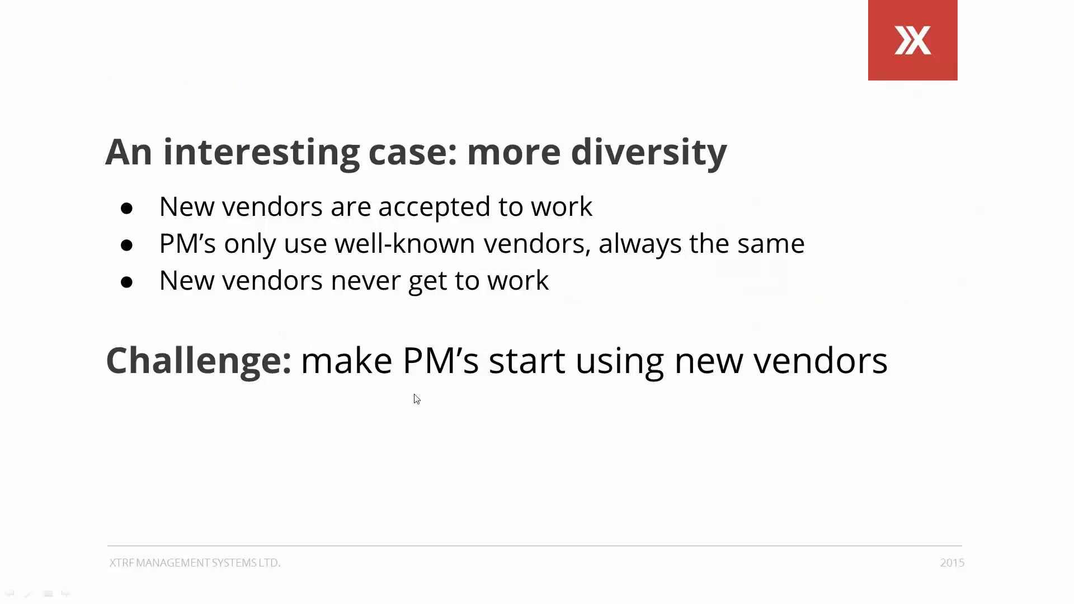
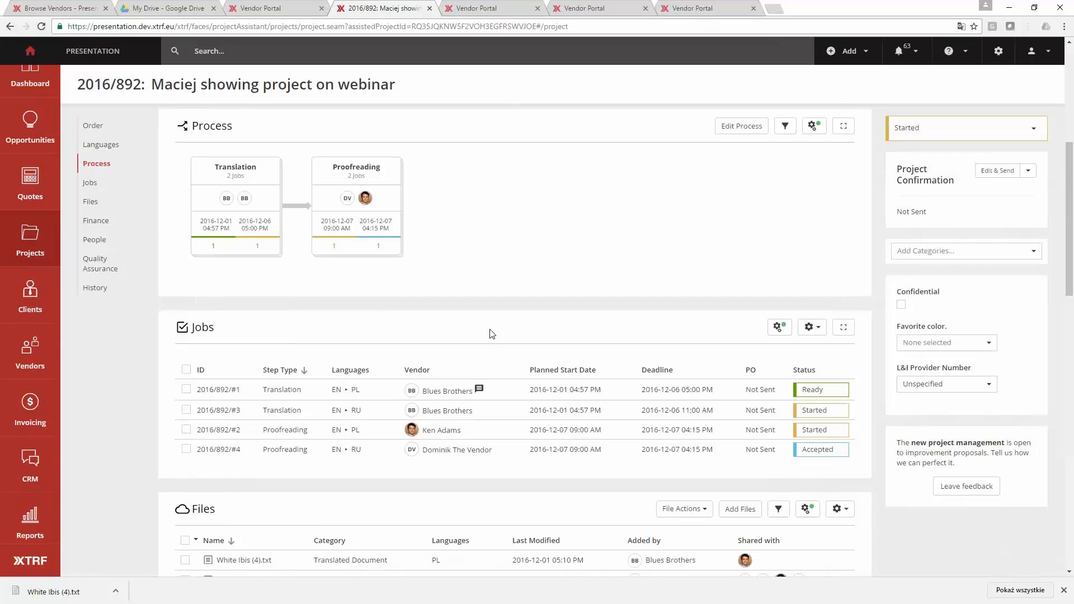
- Go from the project to the vendor list and switch it to the Focus on new vendors with few or no jobs view
{"action": "right_click", "coordinate": [414, 308]}
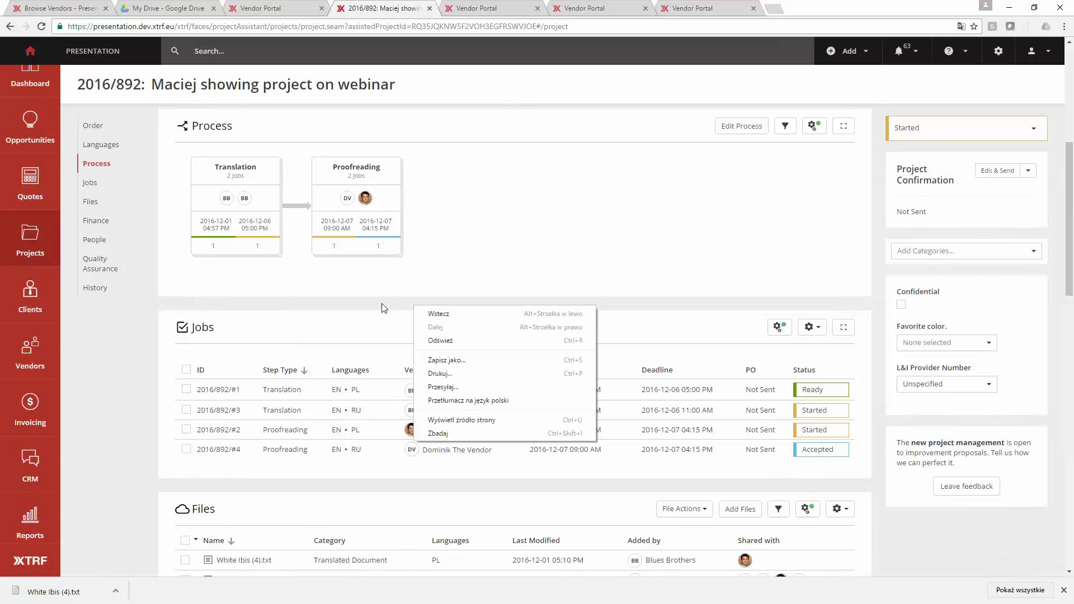
{"action": "left_click", "coordinate": [383, 307]}
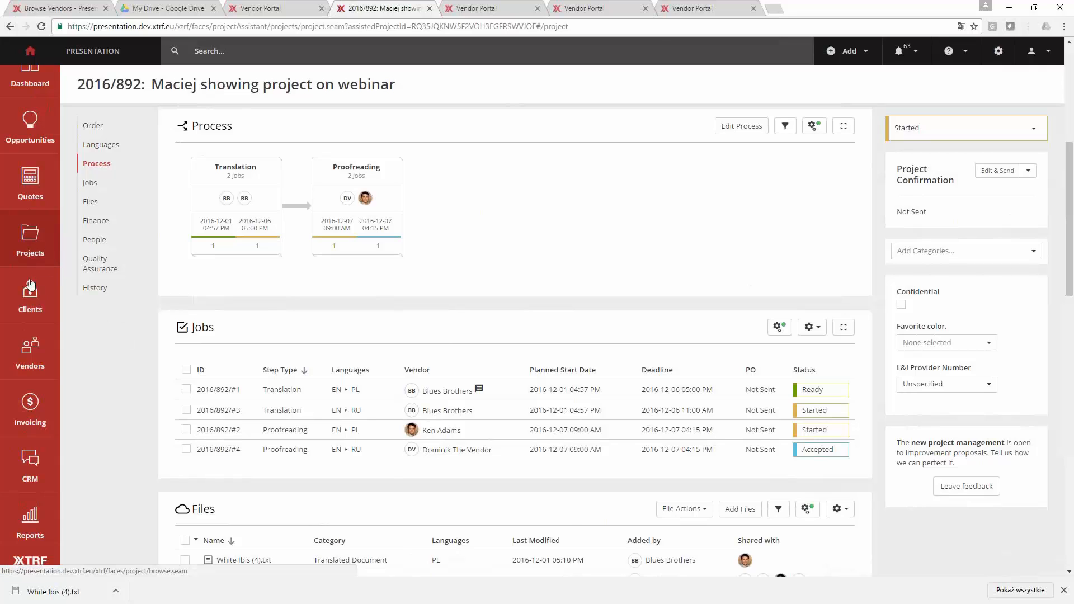
{"action": "left_click", "coordinate": [29, 352]}
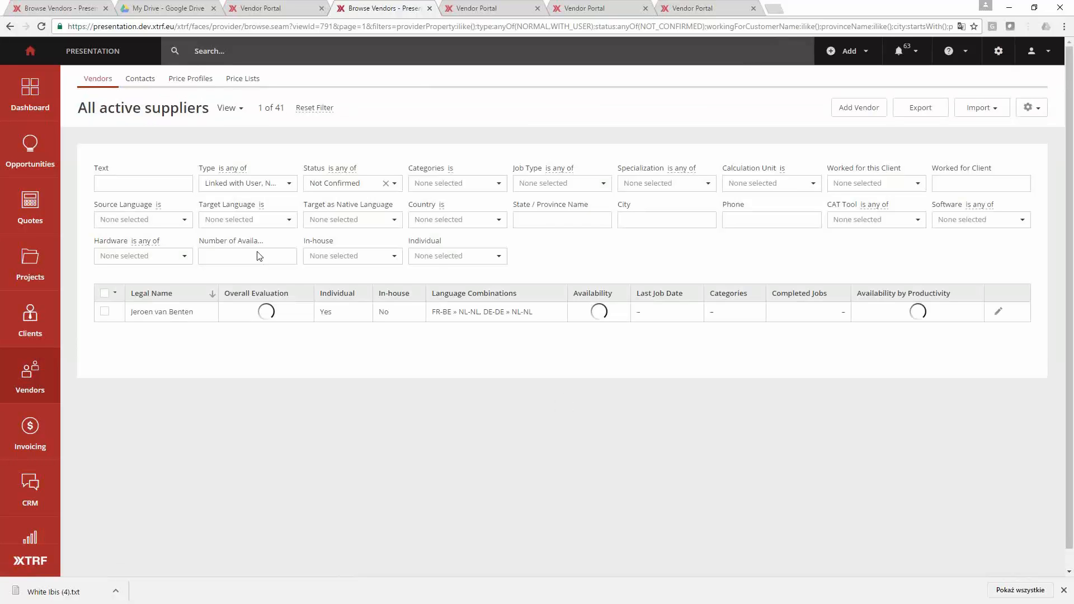
{"action": "left_click", "coordinate": [172, 120]}
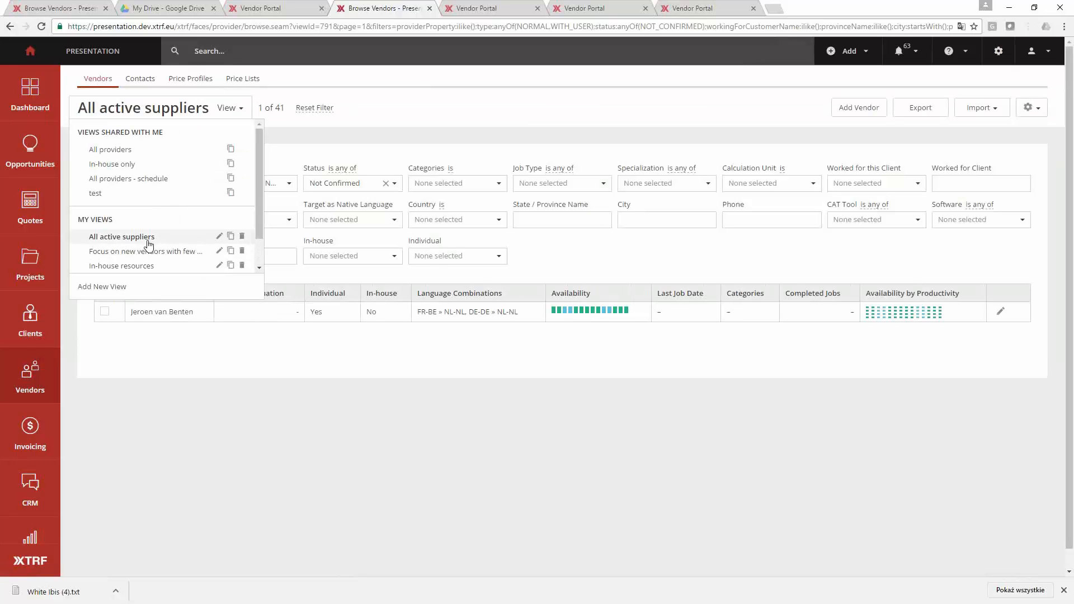
{"action": "scroll", "coordinate": [137, 174], "scroll_direction": "down", "scroll_amount": 1}
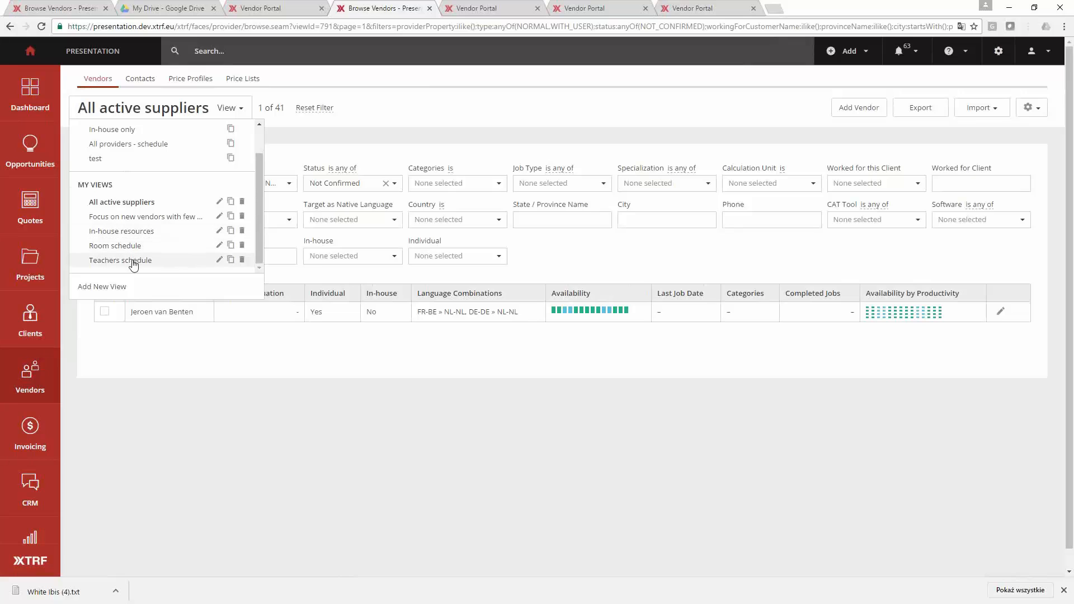
{"action": "left_click", "coordinate": [147, 217]}
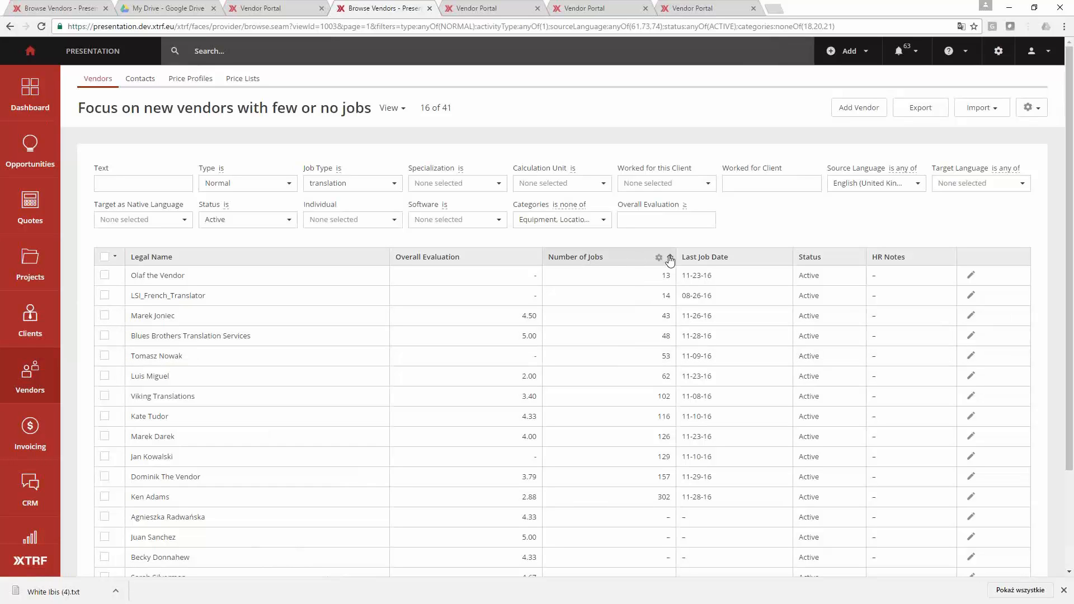
- Look through the number of jobs and overall evaluation of the vendors in the list
{"action": "left_click", "coordinate": [644, 263]}
{"action": "scroll", "coordinate": [666, 278], "scroll_direction": "down", "scroll_amount": 2}
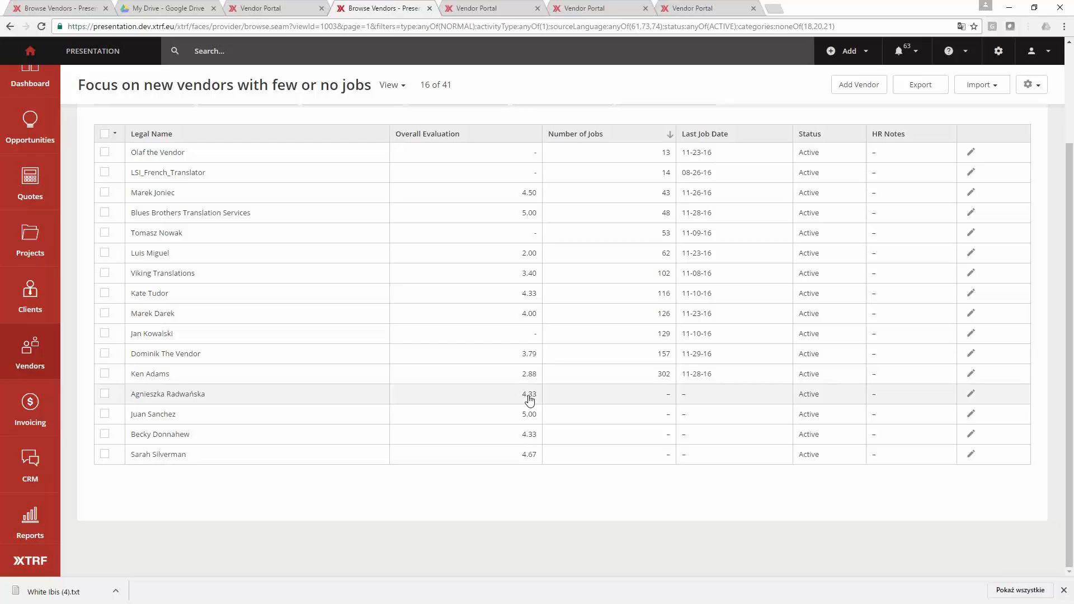
{"action": "scroll", "coordinate": [530, 400], "scroll_direction": "up", "scroll_amount": 1}
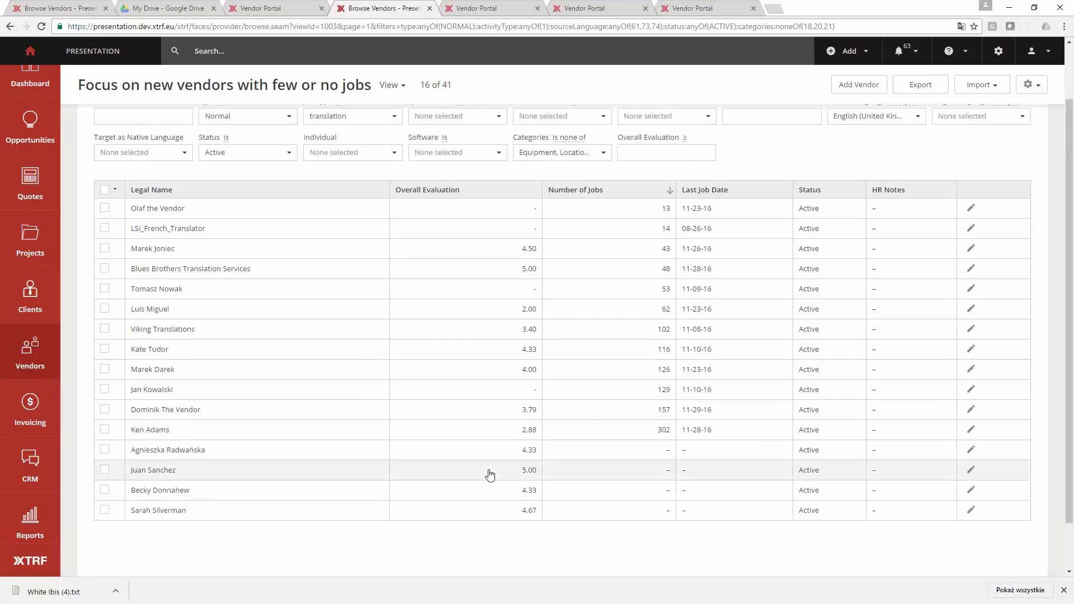
{"action": "scroll", "coordinate": [492, 473], "scroll_direction": "up", "scroll_amount": 1}
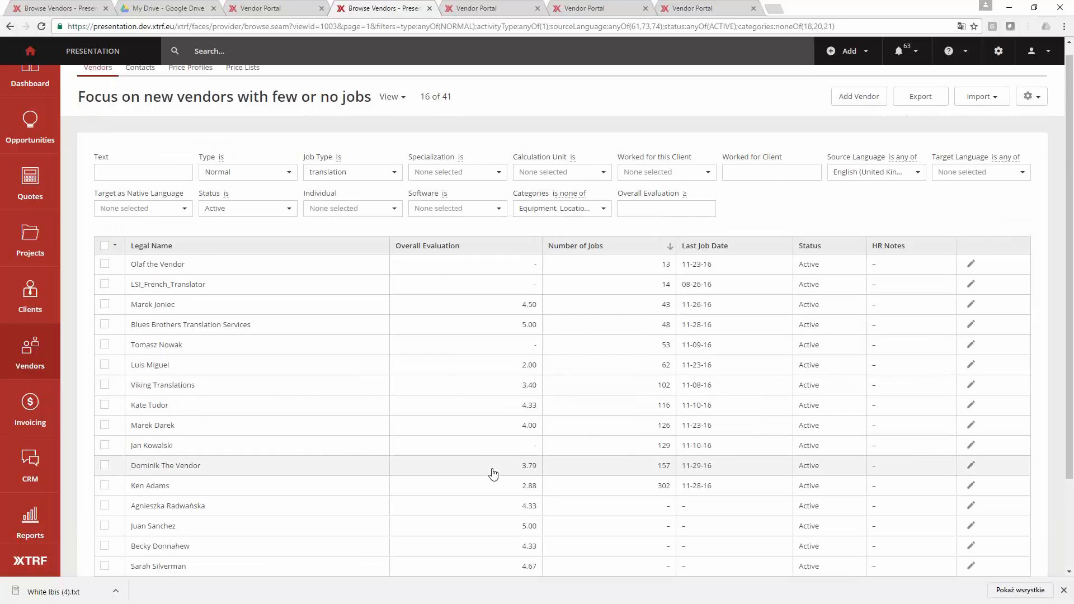
{"action": "scroll", "coordinate": [392, 464], "scroll_direction": "down", "scroll_amount": 1}
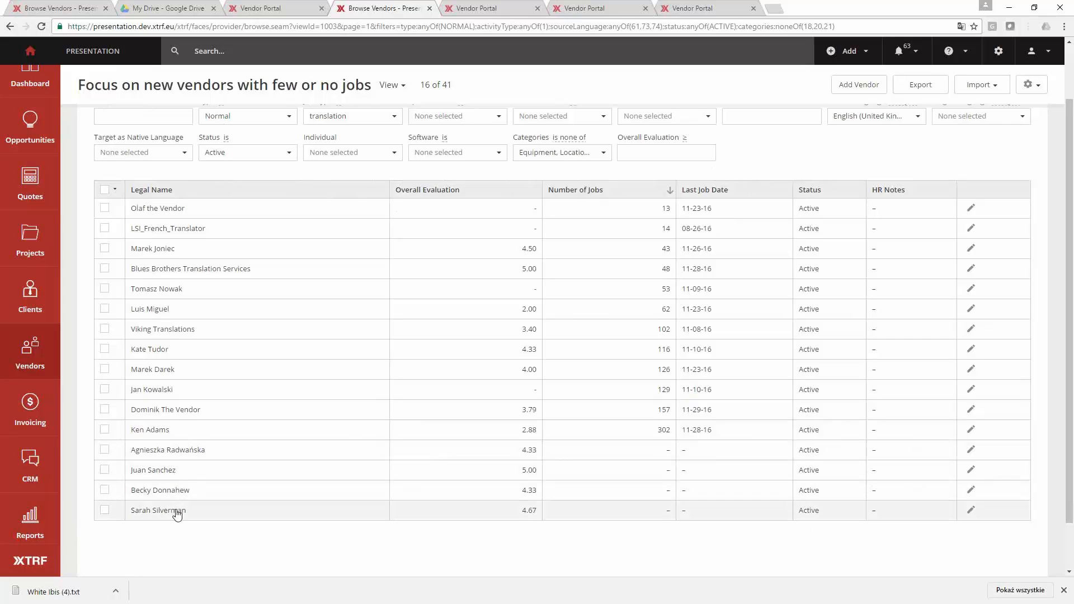
- Open the last vendor in the list and check the category in its identification data
{"action": "left_click", "coordinate": [203, 508]}
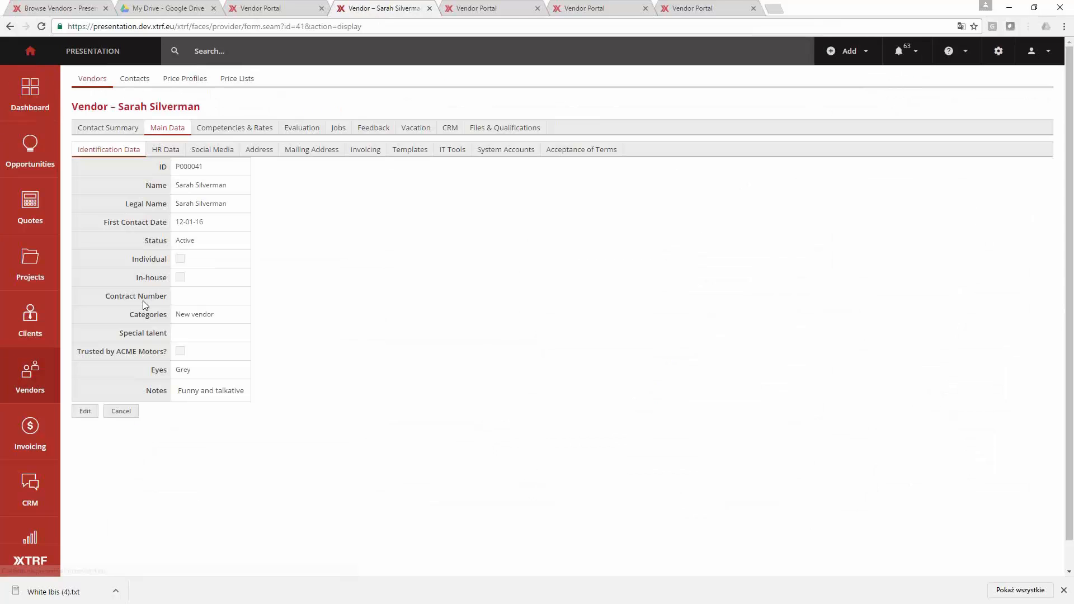
{"action": "triple_click", "coordinate": [217, 314]}
{"action": "left_click", "coordinate": [374, 424]}
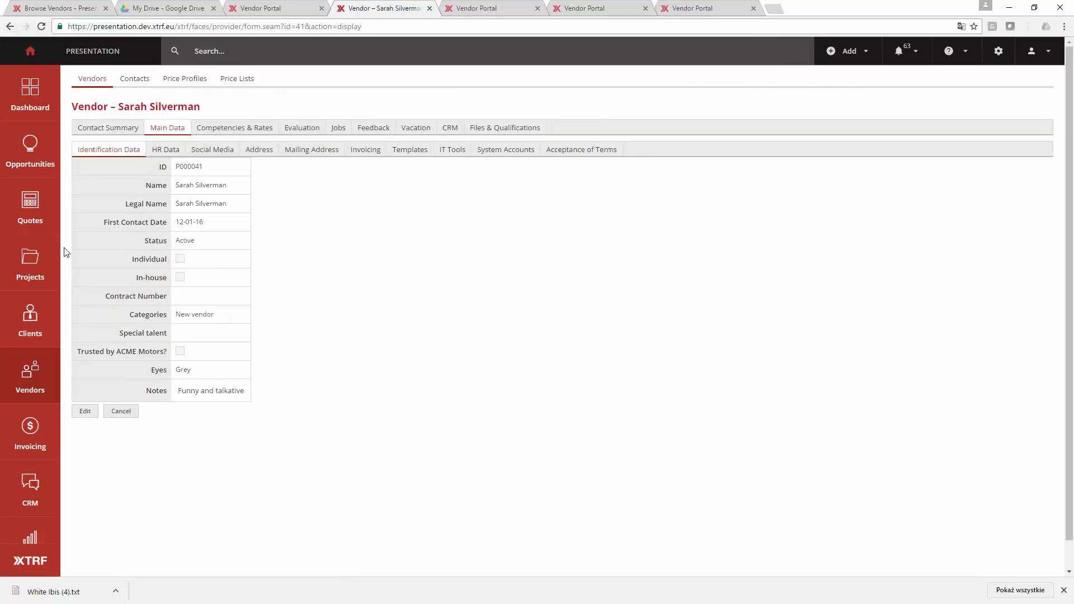
- Return to the vendor list, set the Categories filter to is all of, and replace Equipment and Locations with New vendor
{"action": "left_click", "coordinate": [45, 389]}
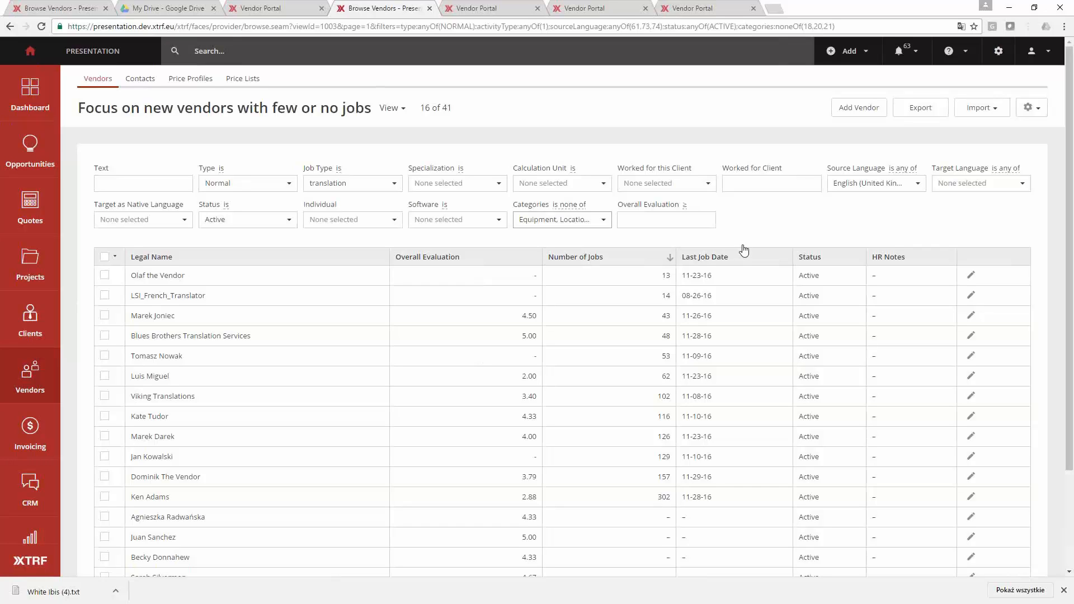
{"action": "left_click", "coordinate": [573, 209]}
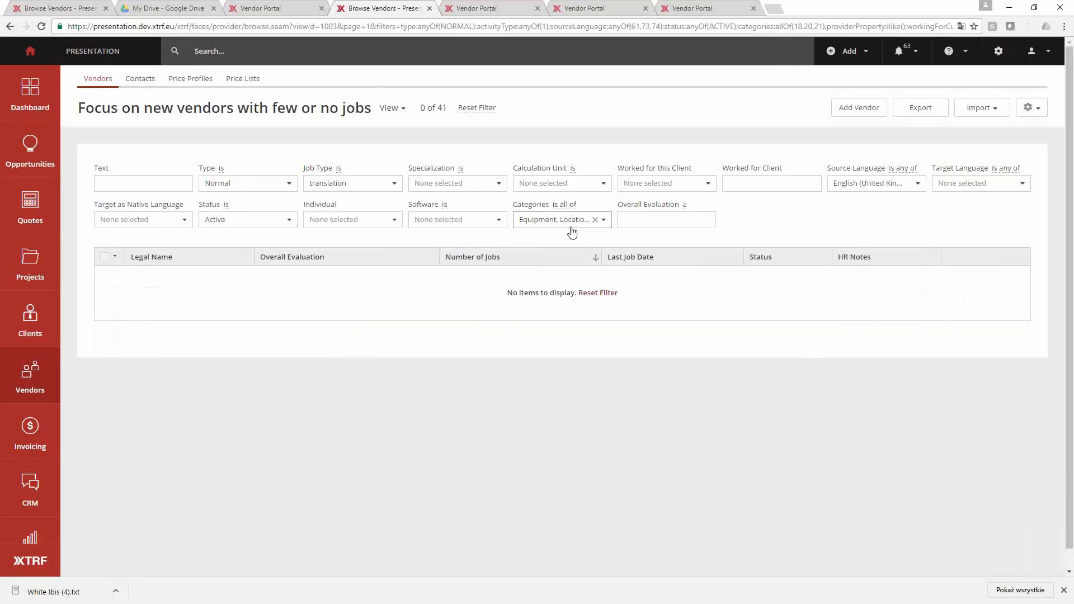
{"action": "left_click", "coordinate": [573, 221]}
{"action": "left_click", "coordinate": [546, 286]}
{"action": "left_click", "coordinate": [547, 271]}
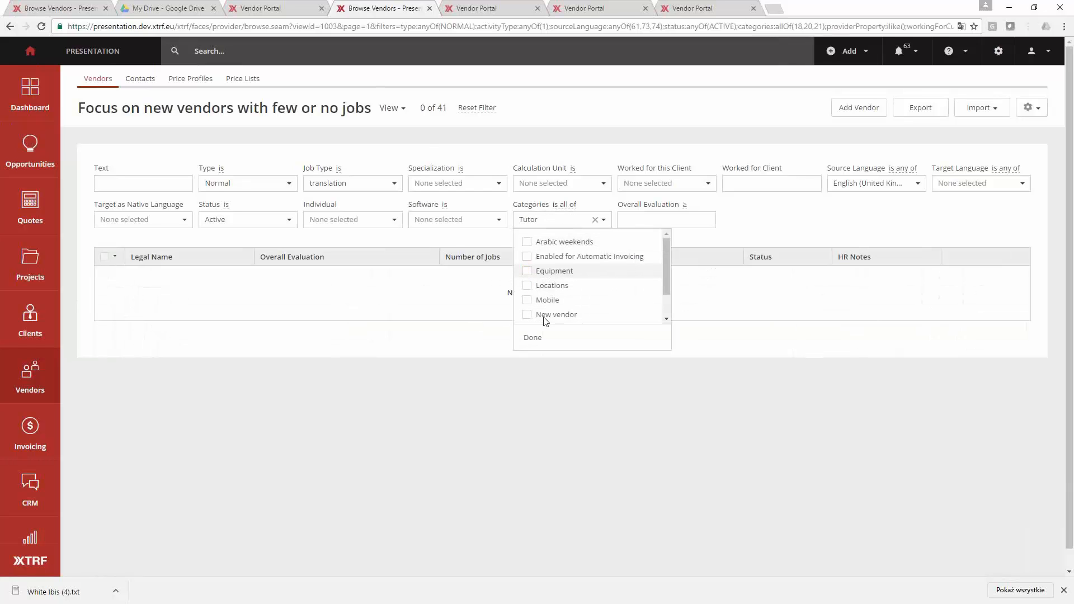
{"action": "left_click", "coordinate": [546, 315]}
{"action": "left_click", "coordinate": [543, 342]}
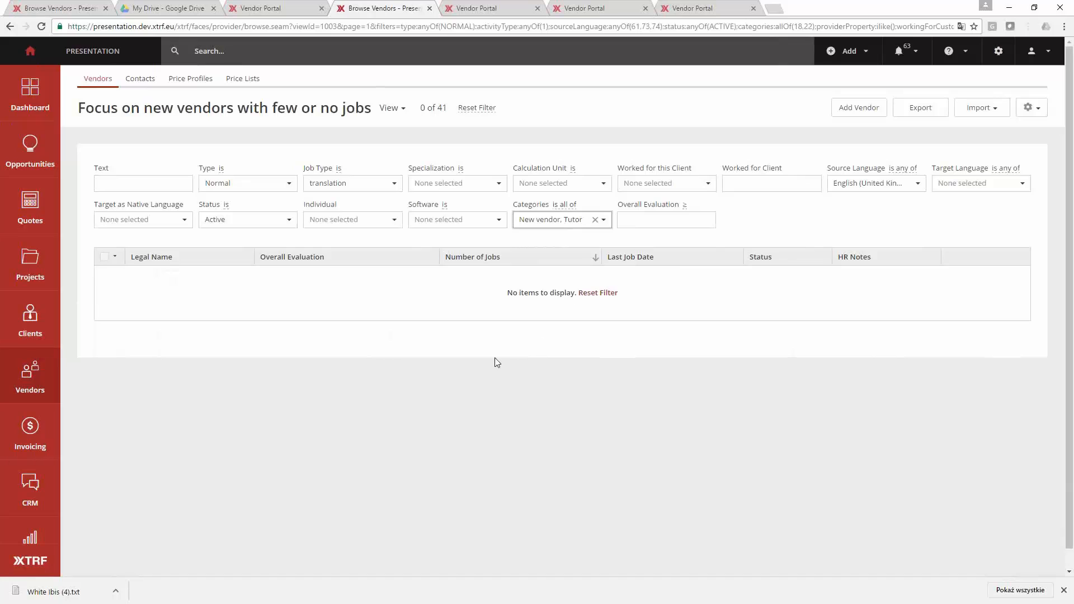
- Remove Tutor from the Categories filter so that only New vendor is selected
{"action": "left_click", "coordinate": [564, 221]}
{"action": "scroll", "coordinate": [554, 296], "scroll_direction": "down", "scroll_amount": 2}
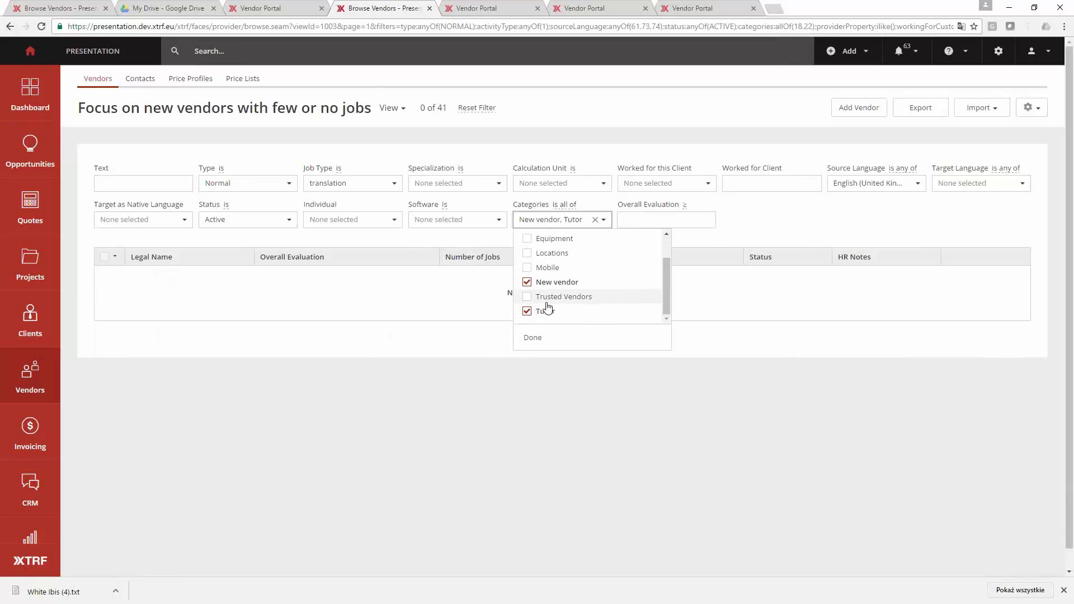
{"action": "left_click", "coordinate": [548, 301]}
{"action": "left_click", "coordinate": [547, 297]}
{"action": "left_click", "coordinate": [545, 312]}
{"action": "left_click", "coordinate": [533, 337]}
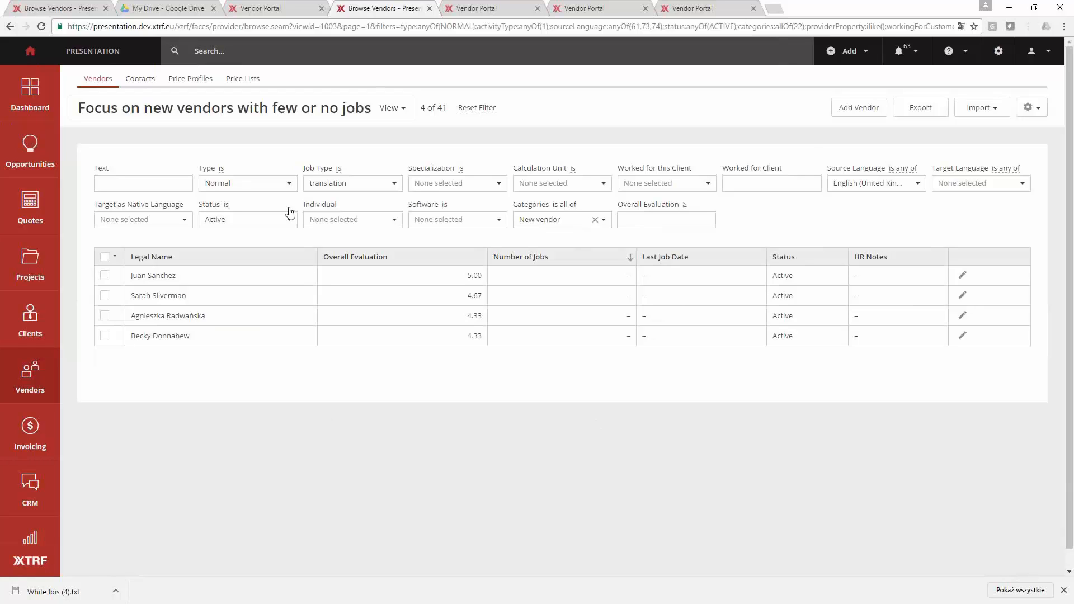
- Reopen project 2016/892 and add German (Germany) [DE-DE] to its target languages
{"action": "left_click", "coordinate": [295, 60]}
{"action": "left_click", "coordinate": [281, 103]}
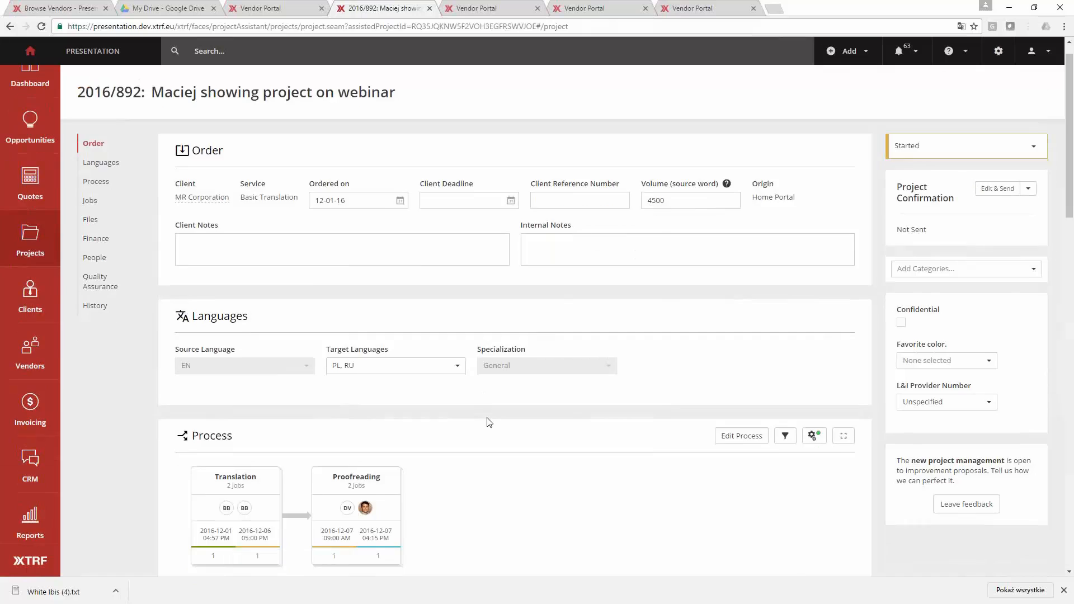
{"action": "scroll", "coordinate": [392, 358], "scroll_direction": "down", "scroll_amount": 3}
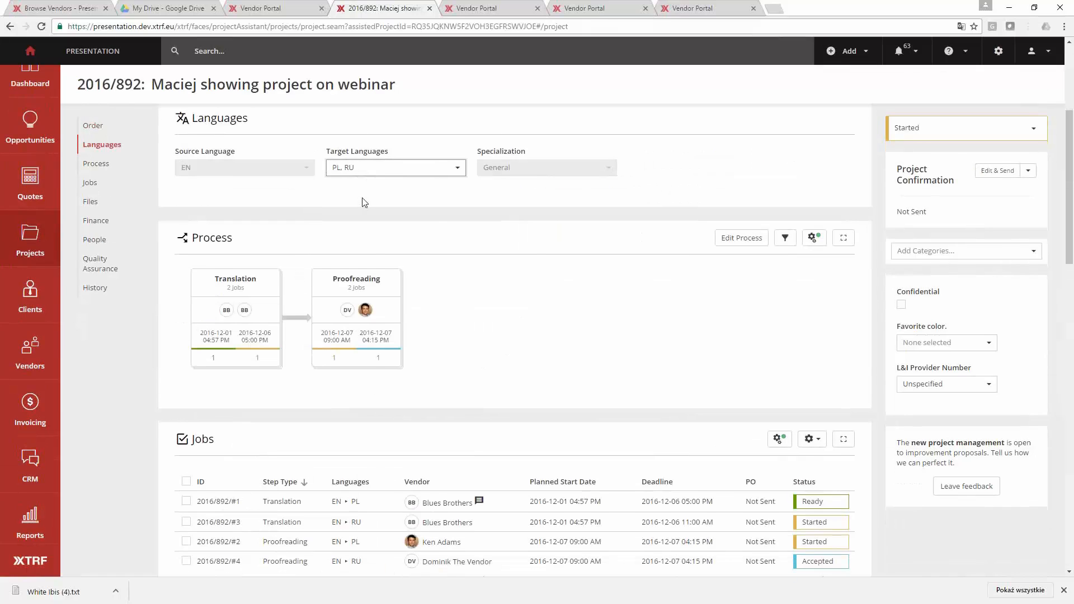
{"action": "left_click", "coordinate": [383, 285]}
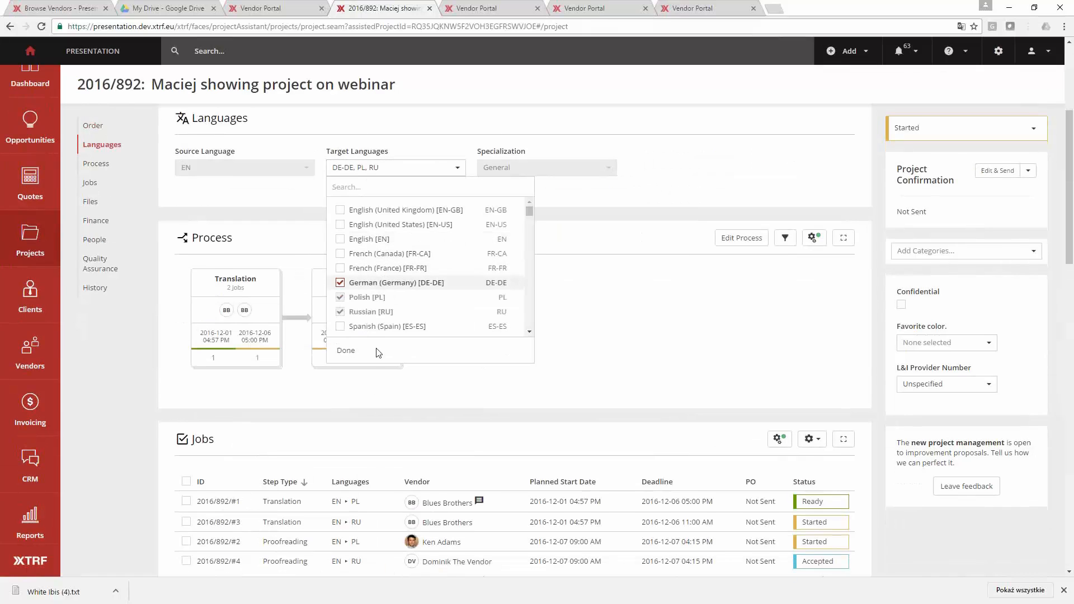
{"action": "left_click", "coordinate": [377, 351]}
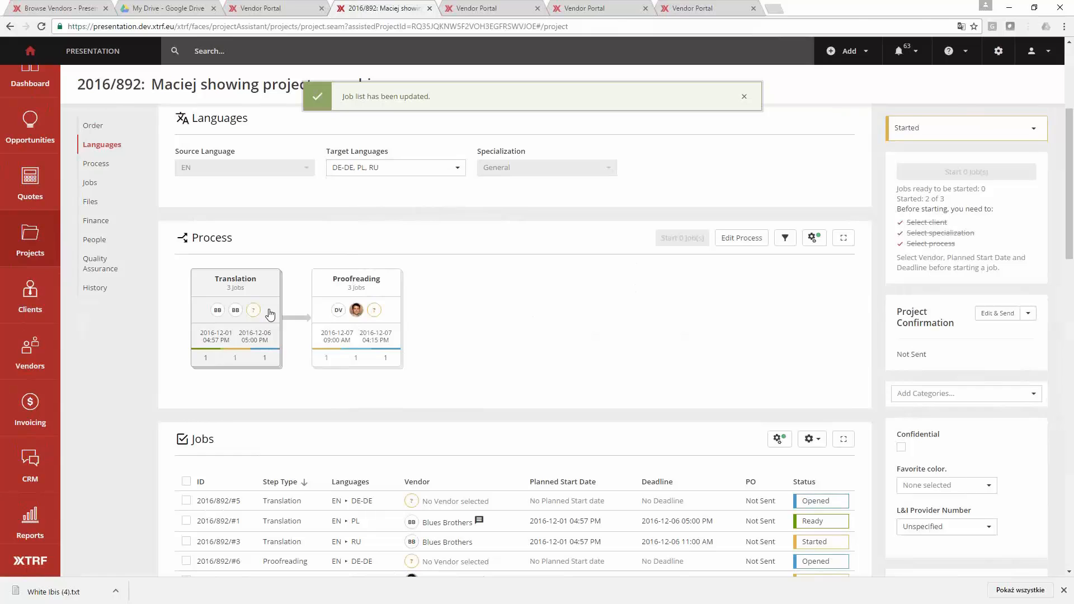
- Open the Russian translation job from the Translation step and switch the Jobs section to the Schedule view
{"action": "left_click", "coordinate": [269, 314]}
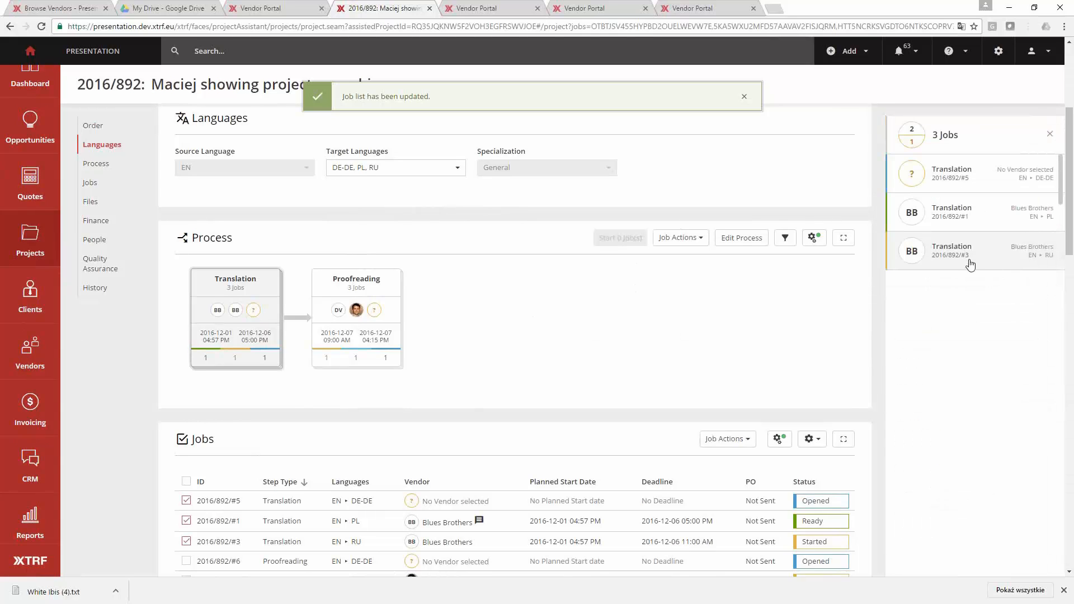
{"action": "left_click", "coordinate": [970, 262]}
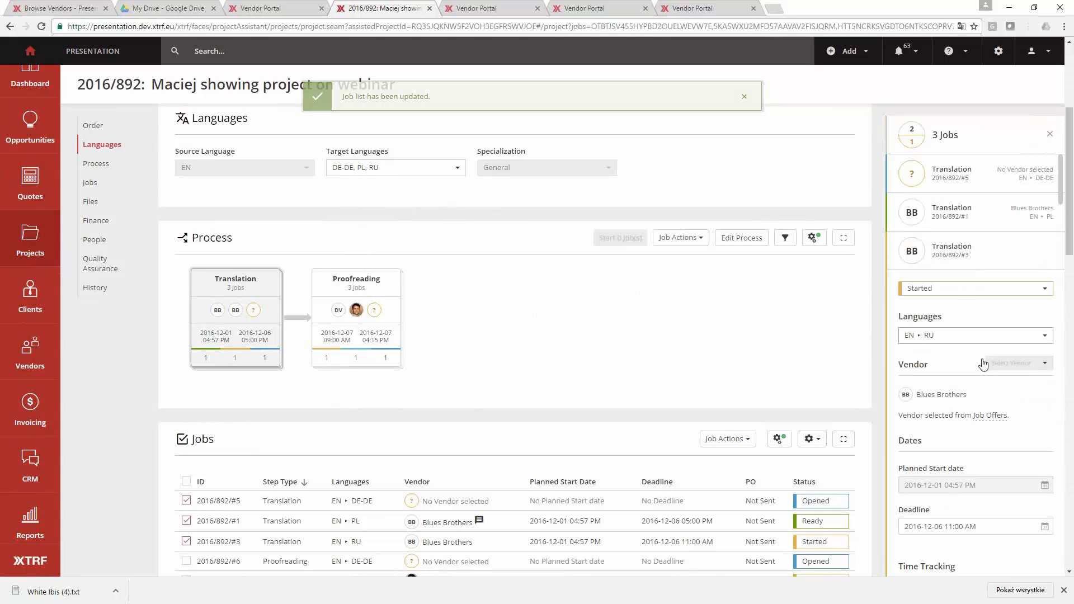
{"action": "scroll", "coordinate": [475, 319], "scroll_direction": "down", "scroll_amount": 4}
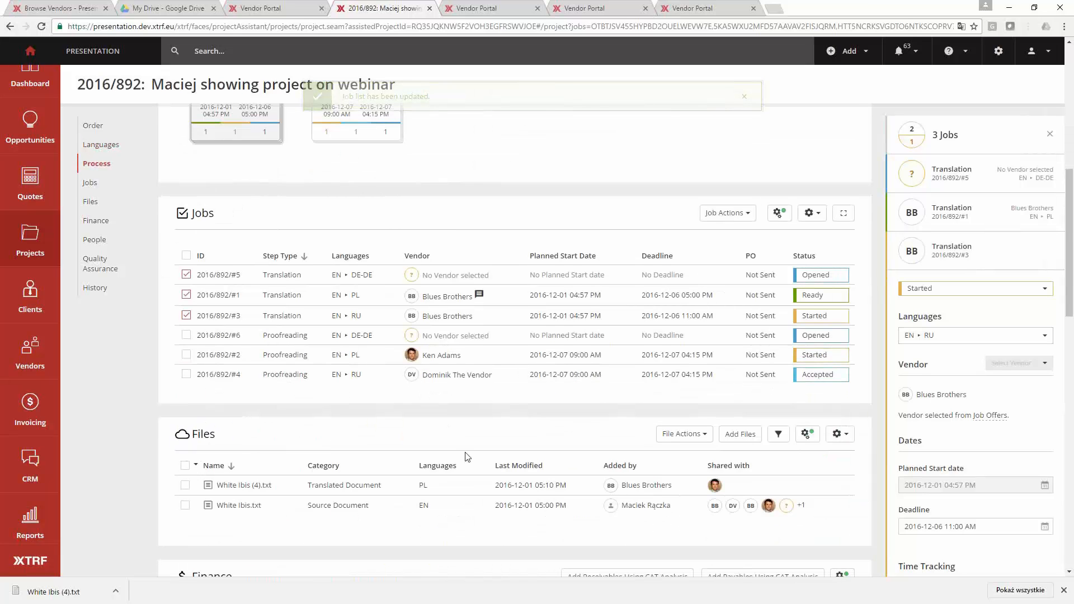
{"action": "scroll", "coordinate": [475, 442], "scroll_direction": "down", "scroll_amount": 3}
{"action": "scroll", "coordinate": [479, 431], "scroll_direction": "up", "scroll_amount": 2}
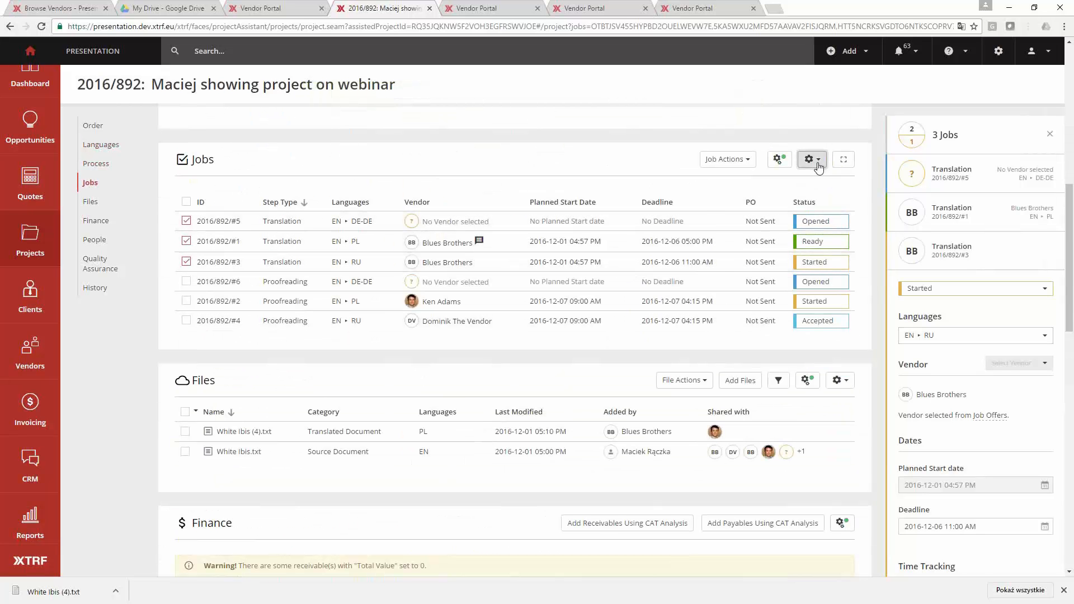
{"action": "left_click", "coordinate": [818, 162]}
{"action": "left_click", "coordinate": [728, 199]}
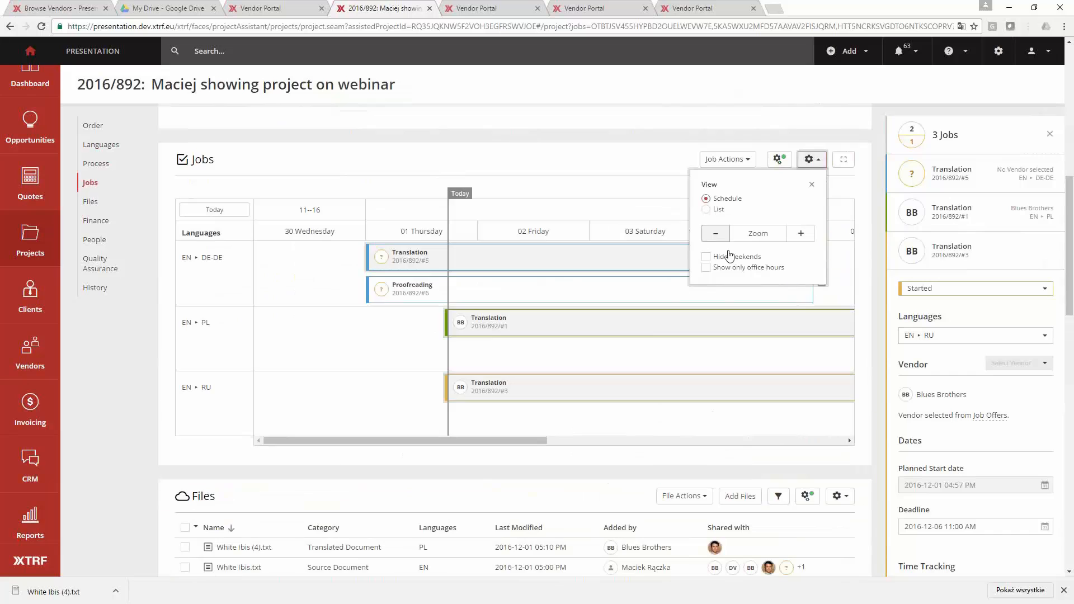
{"action": "left_click", "coordinate": [595, 397]}
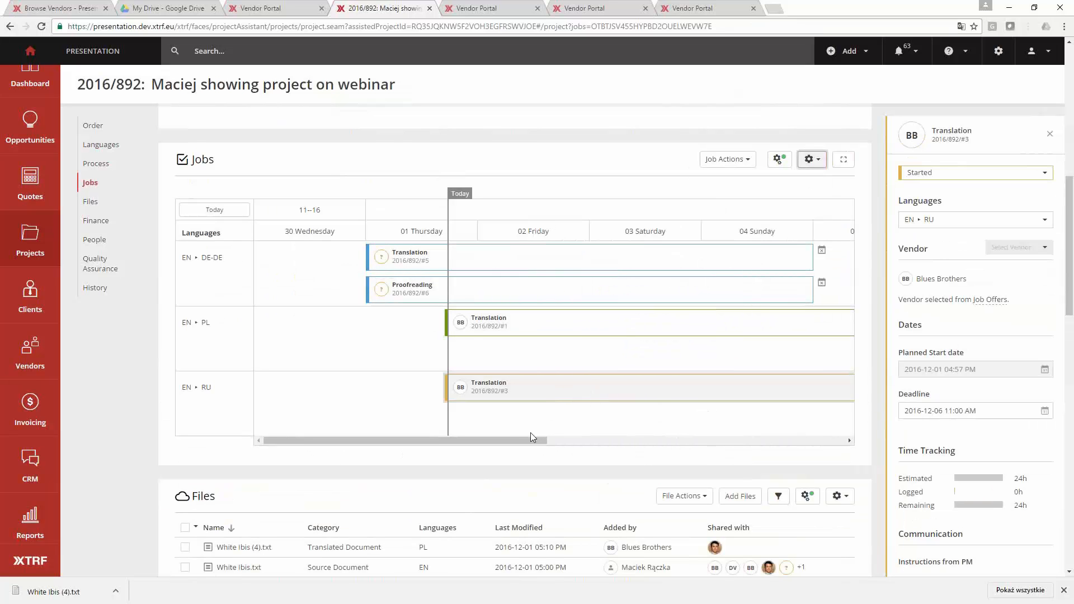
{"action": "scroll", "coordinate": [524, 440], "scroll_direction": "right", "scroll_amount": 2}
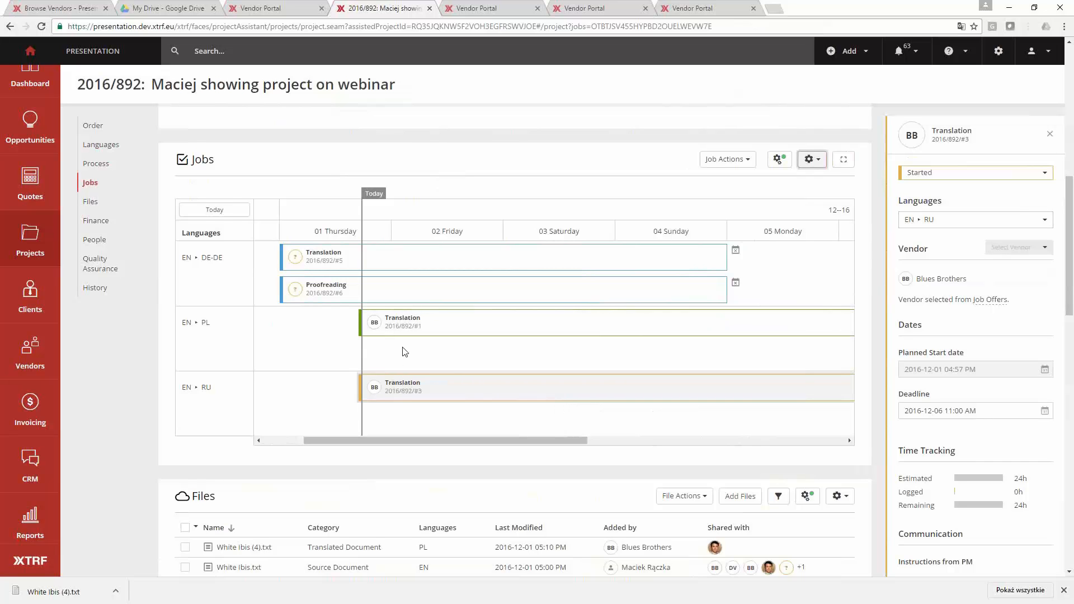
{"action": "scroll", "coordinate": [403, 351], "scroll_direction": "up", "scroll_amount": 2}
{"action": "scroll", "coordinate": [405, 351], "scroll_direction": "down", "scroll_amount": 1}
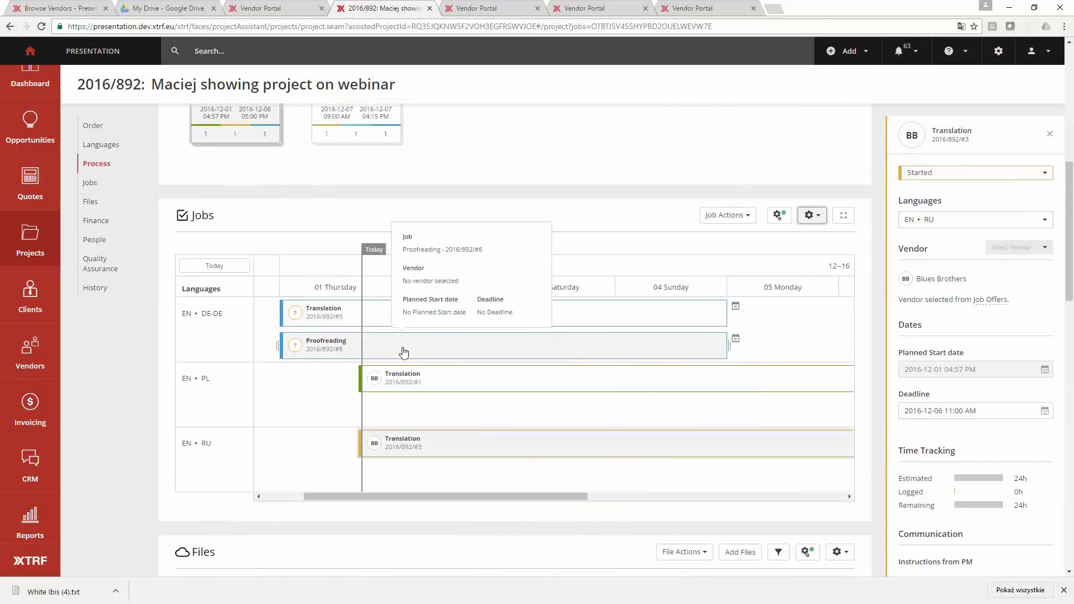
{"action": "left_click_drag", "start_coordinate": [377, 334], "coordinate": [439, 328]}
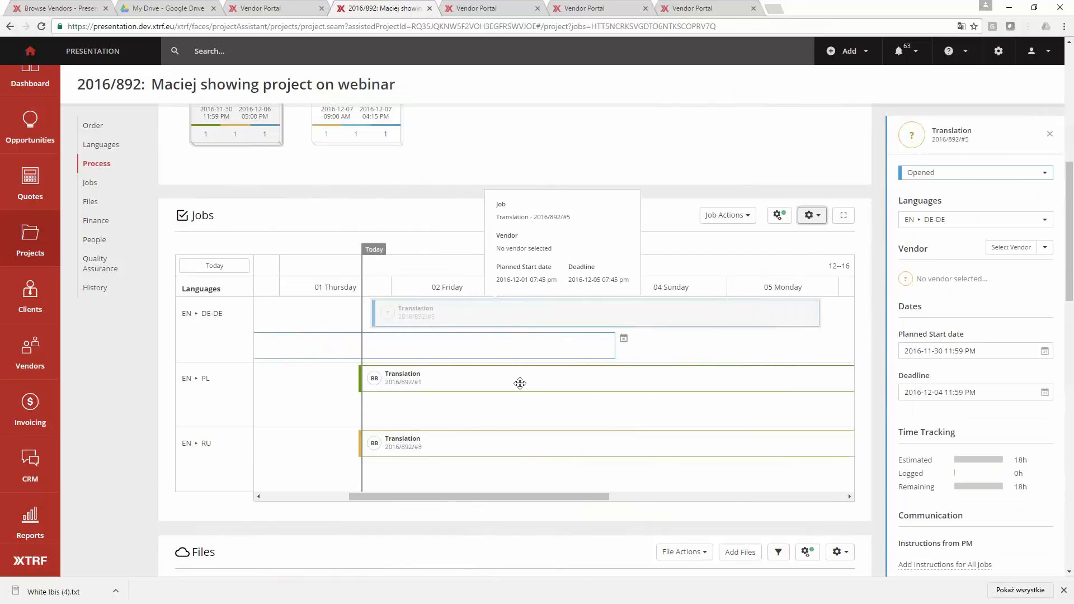
- Filter the vendor selection for the German translation job to the New vendor category, select a vendor, and cancel the selection
{"action": "left_click", "coordinate": [1045, 248]}
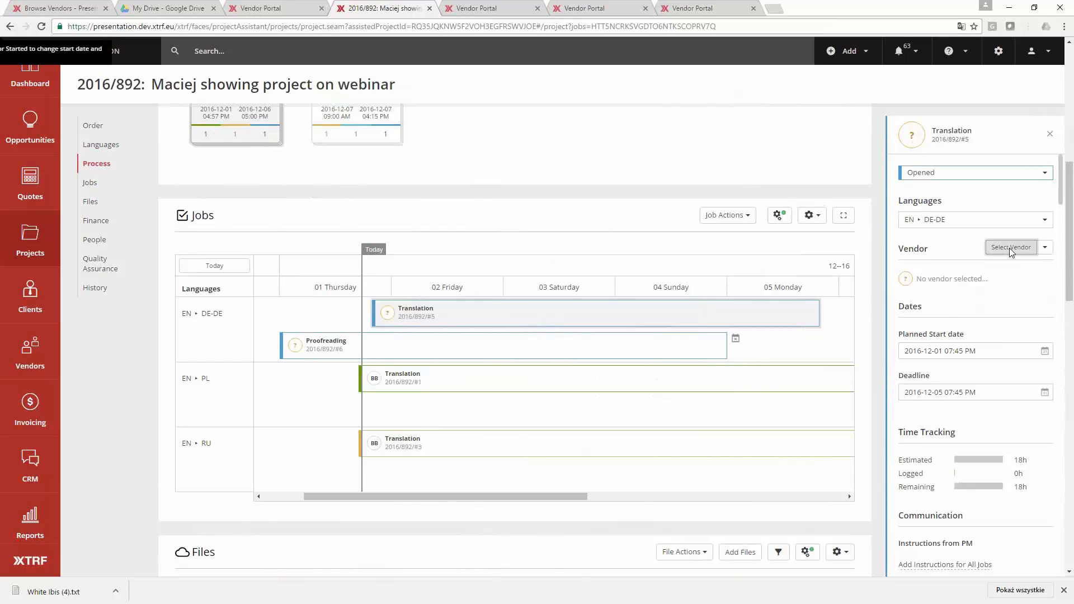
{"action": "left_click", "coordinate": [1010, 247]}
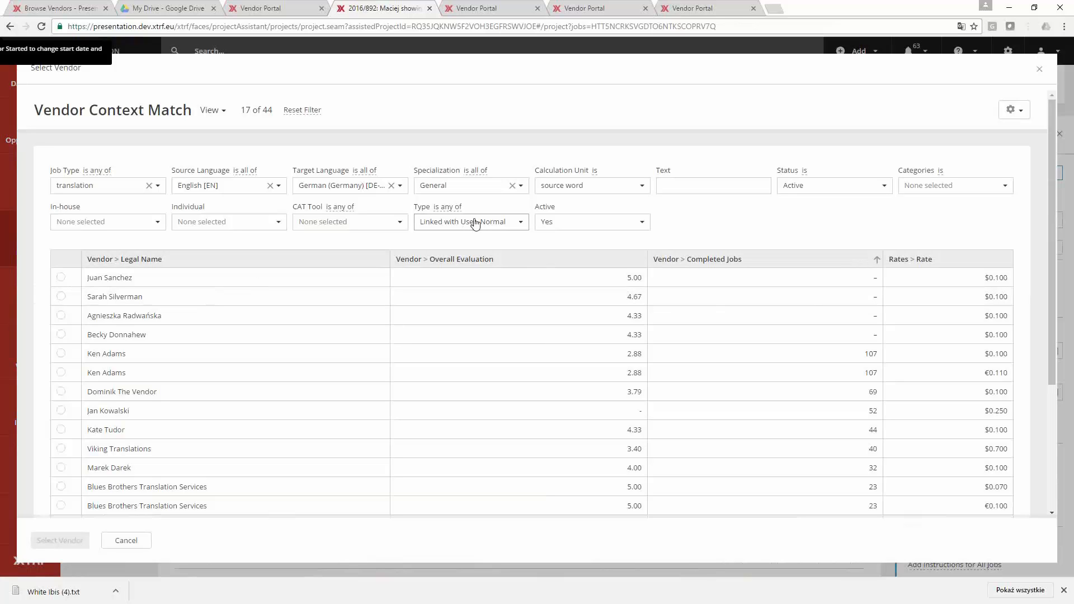
{"action": "left_click", "coordinate": [933, 185]}
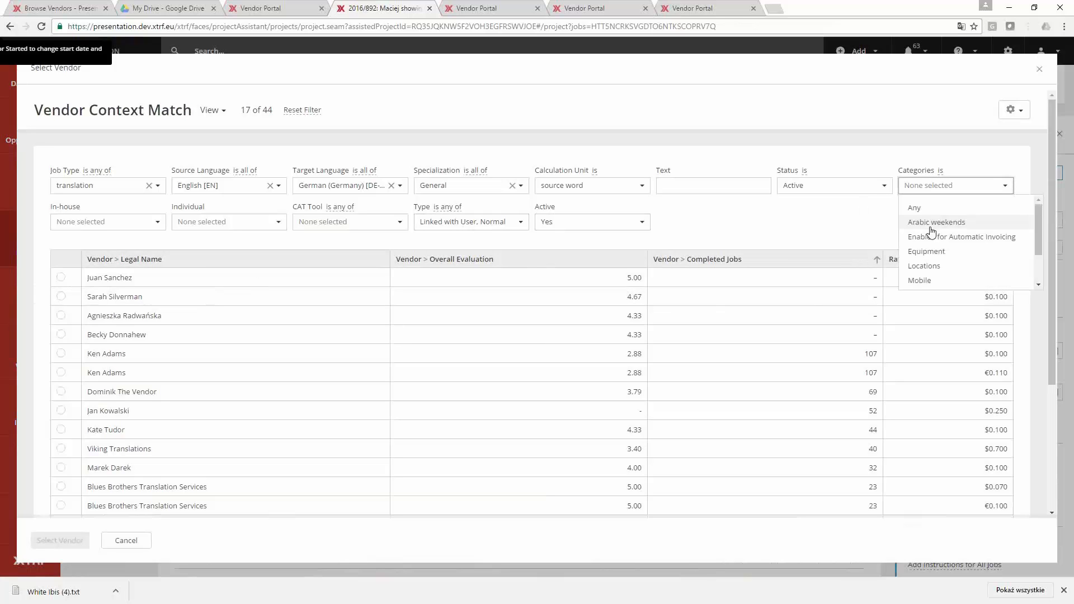
{"action": "scroll", "coordinate": [926, 263], "scroll_direction": "down", "scroll_amount": 2}
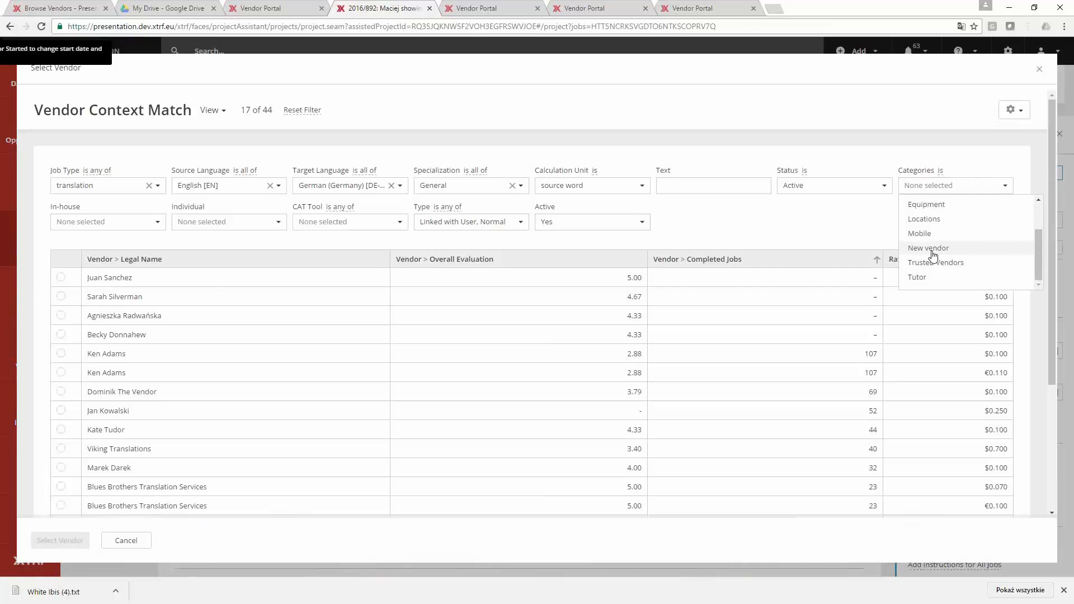
{"action": "left_click", "coordinate": [930, 248]}
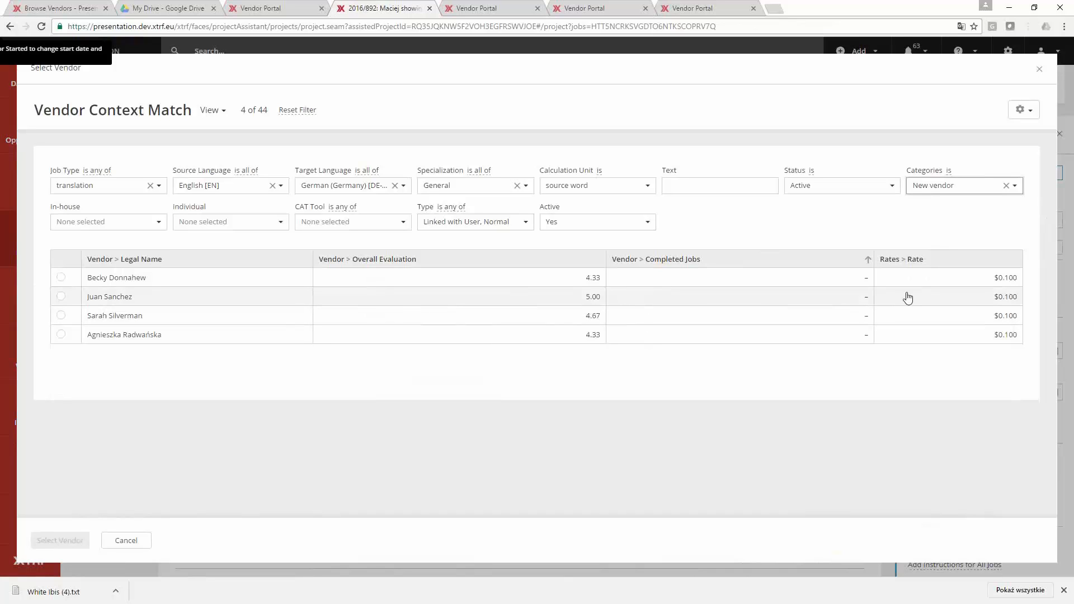
{"action": "left_click", "coordinate": [140, 297]}
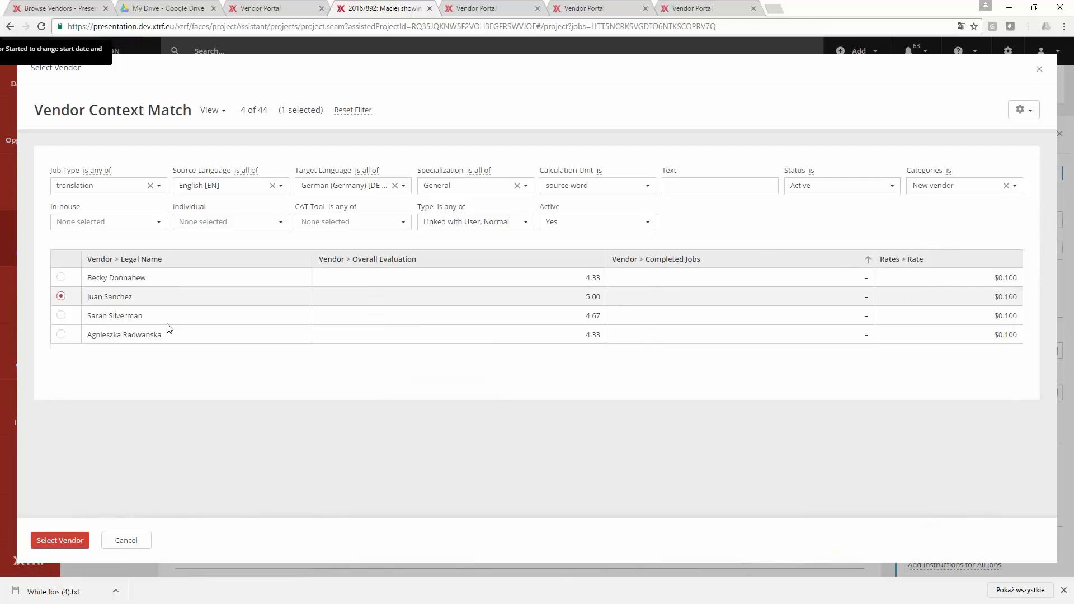
{"action": "left_click", "coordinate": [111, 541]}
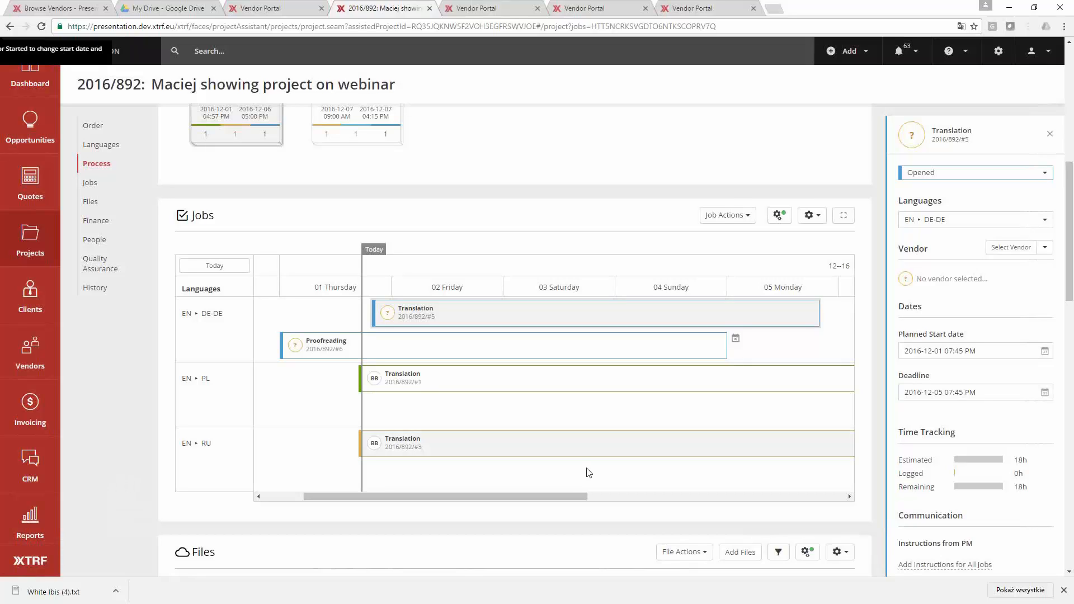
- Prepare job offers for the German translation job using the rule "1 new vendor every 10 minutes"
{"action": "left_click", "coordinate": [1045, 248]}
{"action": "left_click", "coordinate": [1011, 267]}
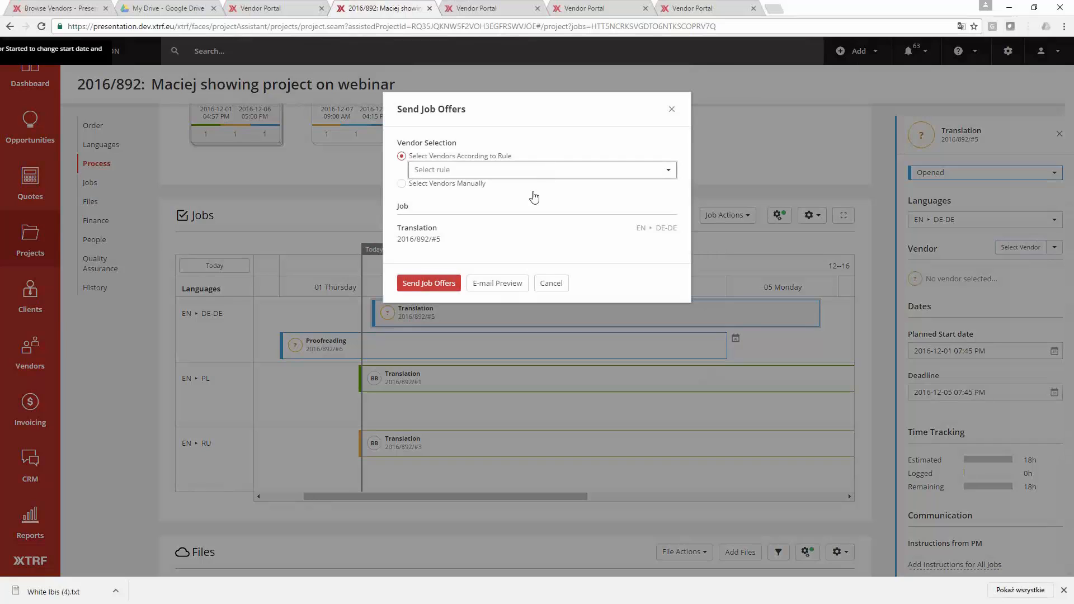
{"action": "left_click", "coordinate": [538, 170]}
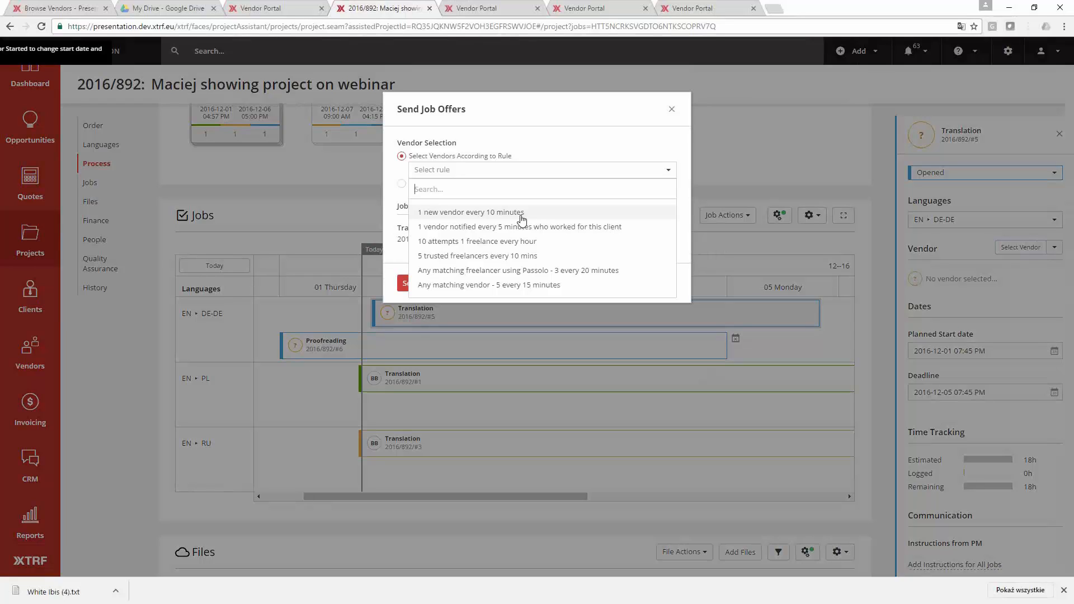
{"action": "left_click", "coordinate": [426, 215]}
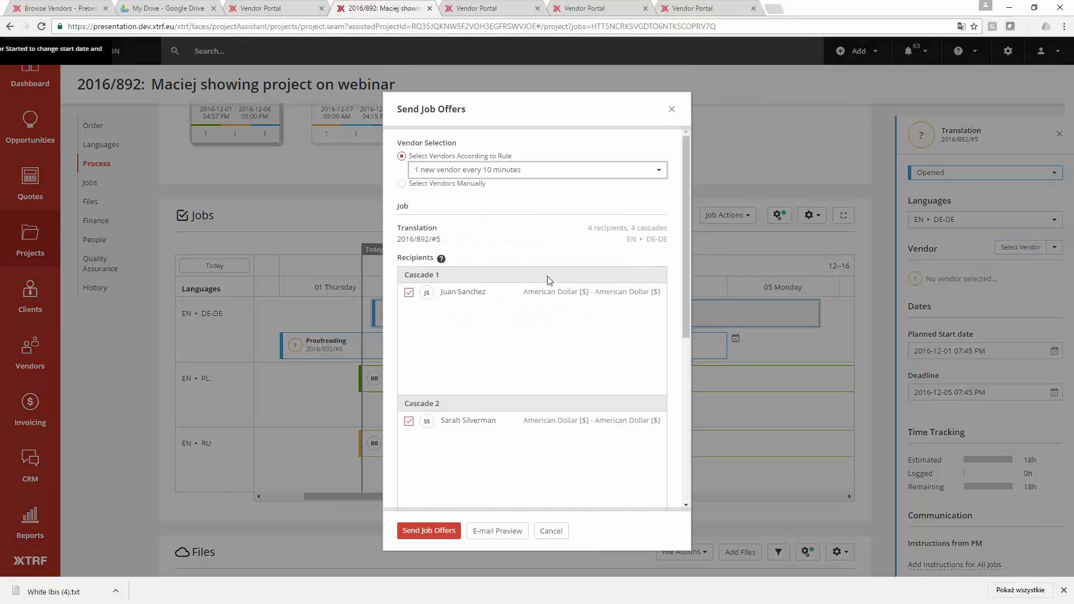
- Review the recipients in each cascade and the offer expiry time, and cancel the job offers without sending them
{"action": "scroll", "coordinate": [534, 268], "scroll_direction": "down", "scroll_amount": 5}
{"action": "scroll", "coordinate": [533, 268], "scroll_direction": "up", "scroll_amount": 5}
{"action": "scroll", "coordinate": [533, 270], "scroll_direction": "down", "scroll_amount": 5}
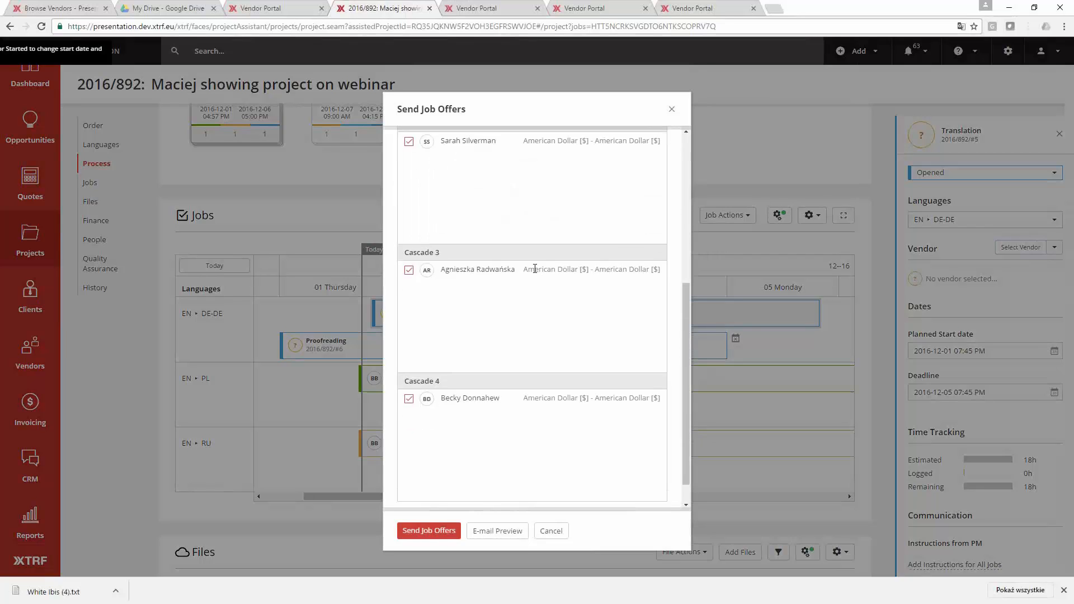
{"action": "scroll", "coordinate": [526, 278], "scroll_direction": "up", "scroll_amount": 6}
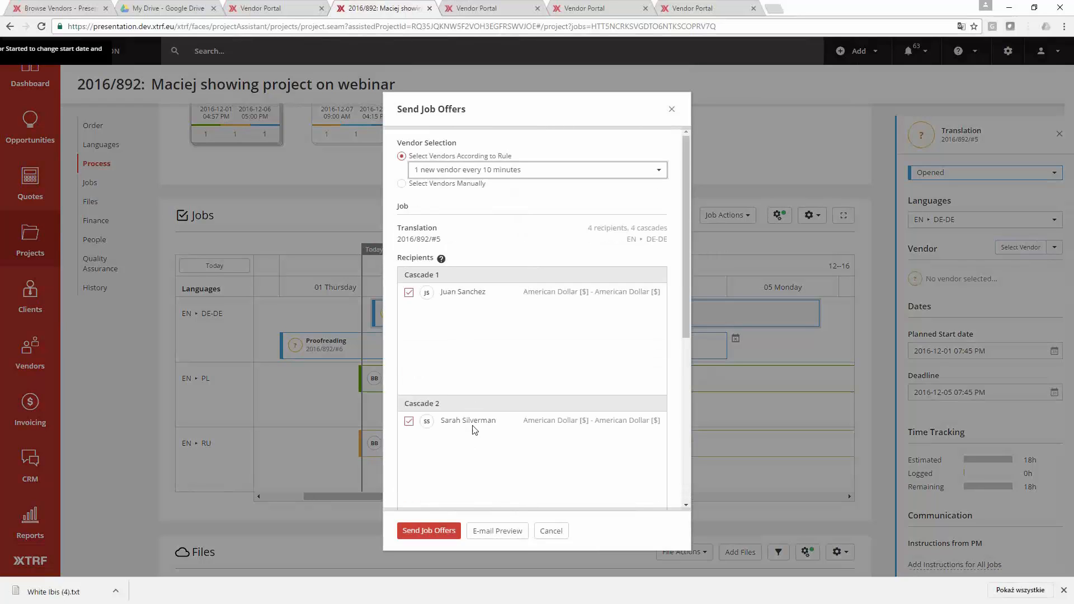
{"action": "scroll", "coordinate": [486, 474], "scroll_direction": "down", "scroll_amount": 1}
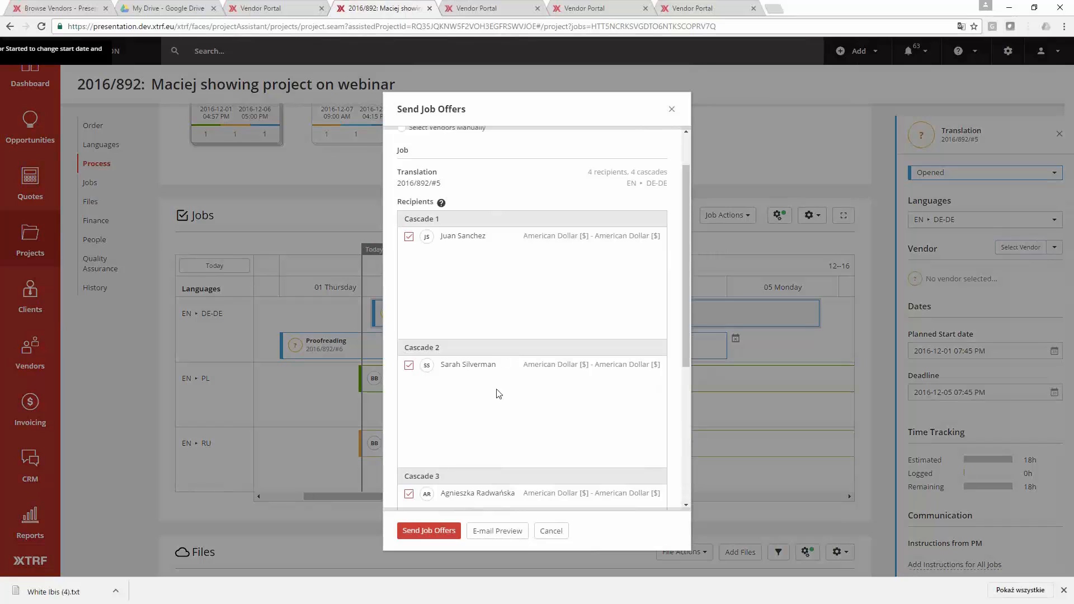
{"action": "scroll", "coordinate": [499, 444], "scroll_direction": "down", "scroll_amount": 2}
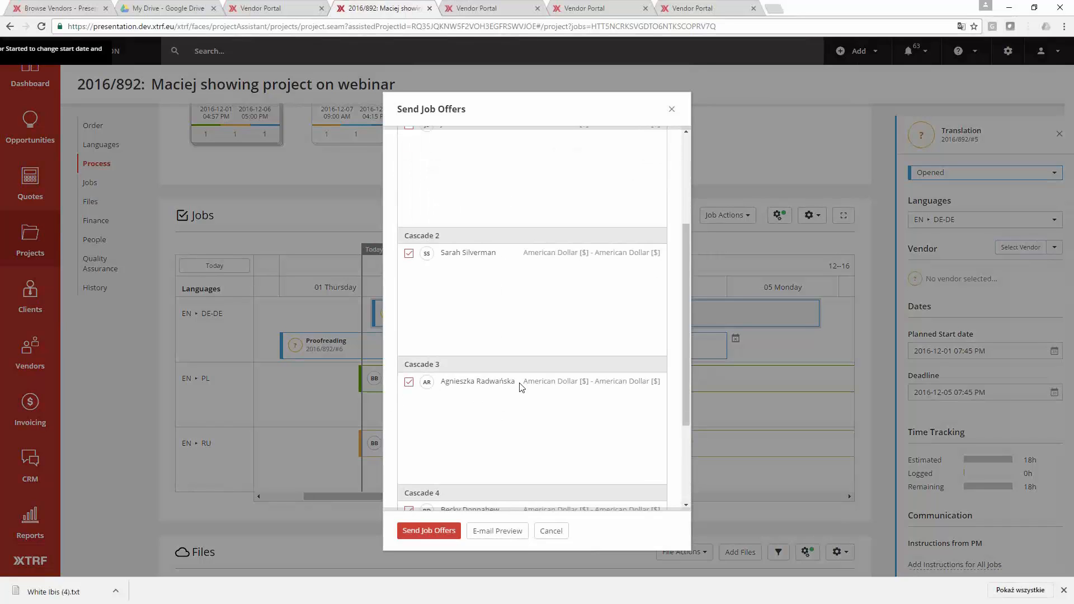
{"action": "left_click_drag", "start_coordinate": [519, 384], "coordinate": [454, 384]}
{"action": "left_click", "coordinate": [467, 441]}
{"action": "scroll", "coordinate": [479, 469], "scroll_direction": "down", "scroll_amount": 2}
{"action": "scroll", "coordinate": [481, 474], "scroll_direction": "down", "scroll_amount": 2}
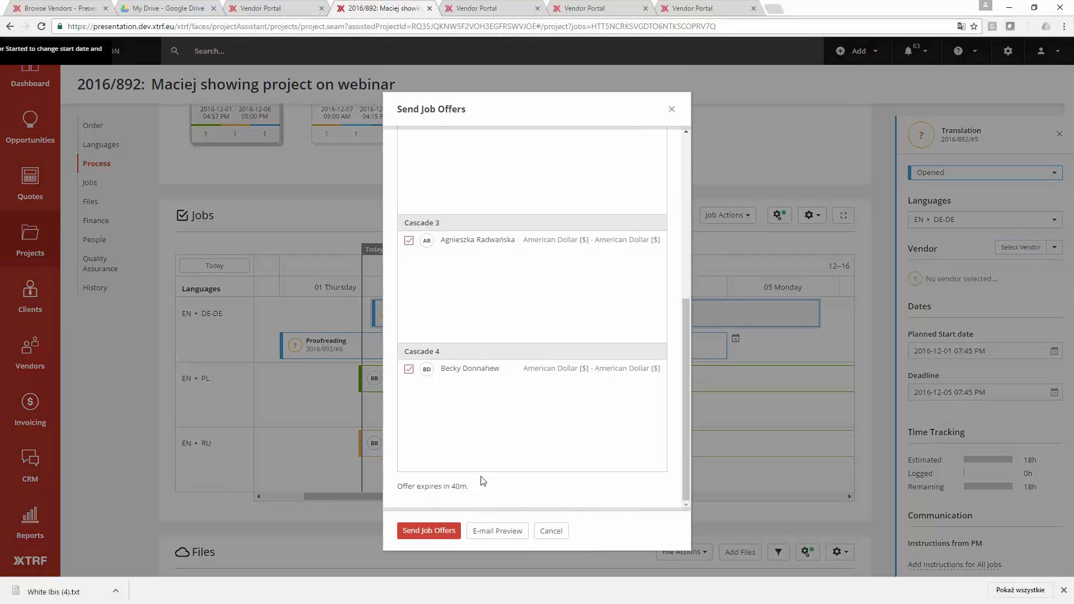
{"action": "scroll", "coordinate": [483, 481], "scroll_direction": "up", "scroll_amount": 3}
{"action": "scroll", "coordinate": [482, 480], "scroll_direction": "down", "scroll_amount": 3}
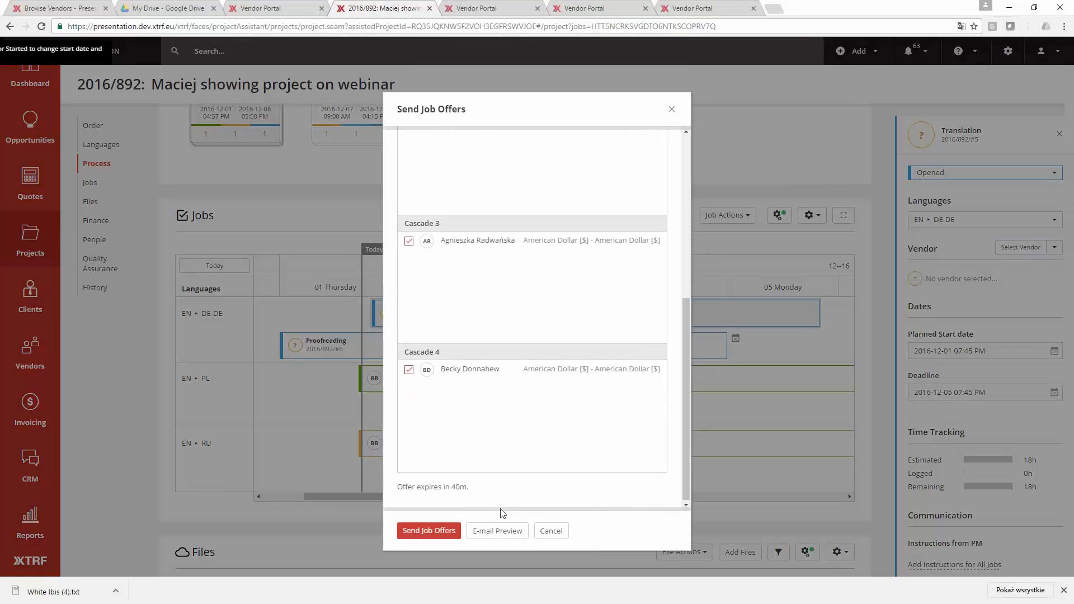
{"action": "left_click", "coordinate": [535, 532]}
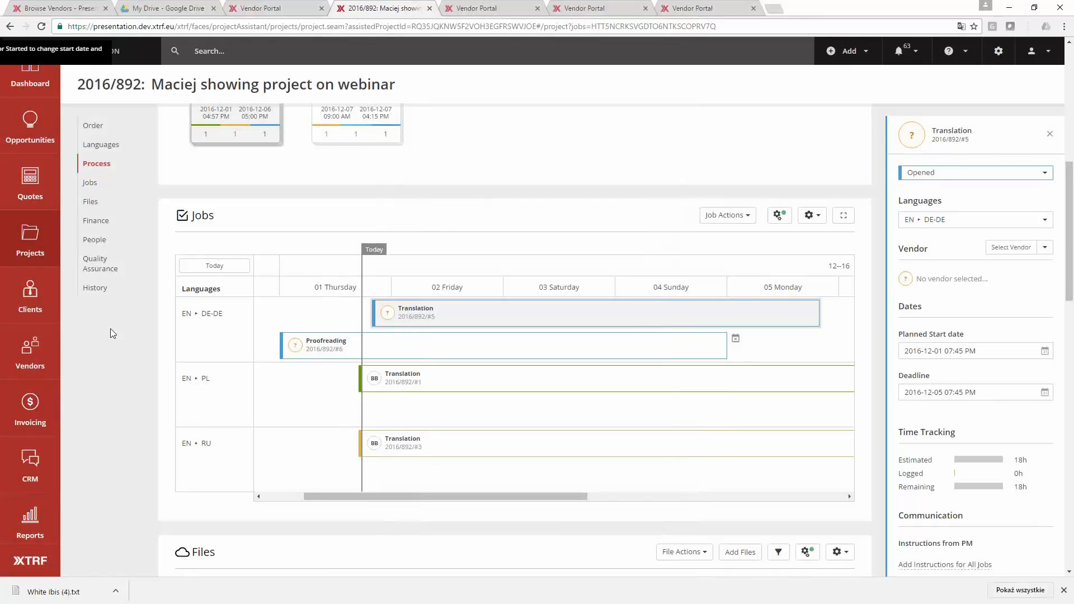
- Open the list of jobs given to new providers lately and check the sum of its Total Cost column
{"action": "left_click", "coordinate": [45, 256]}
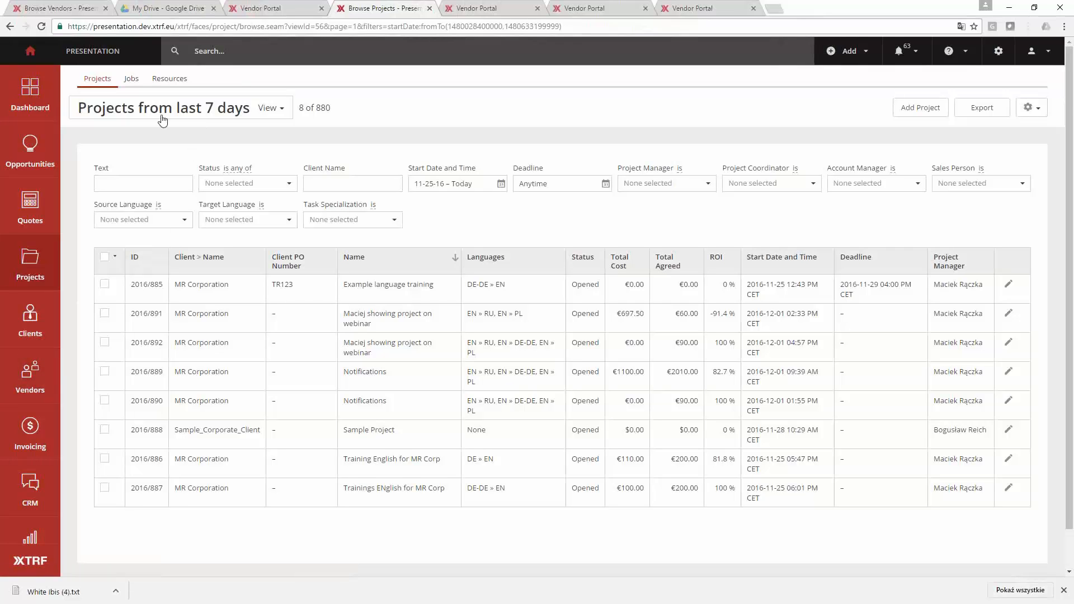
{"action": "left_click", "coordinate": [130, 79]}
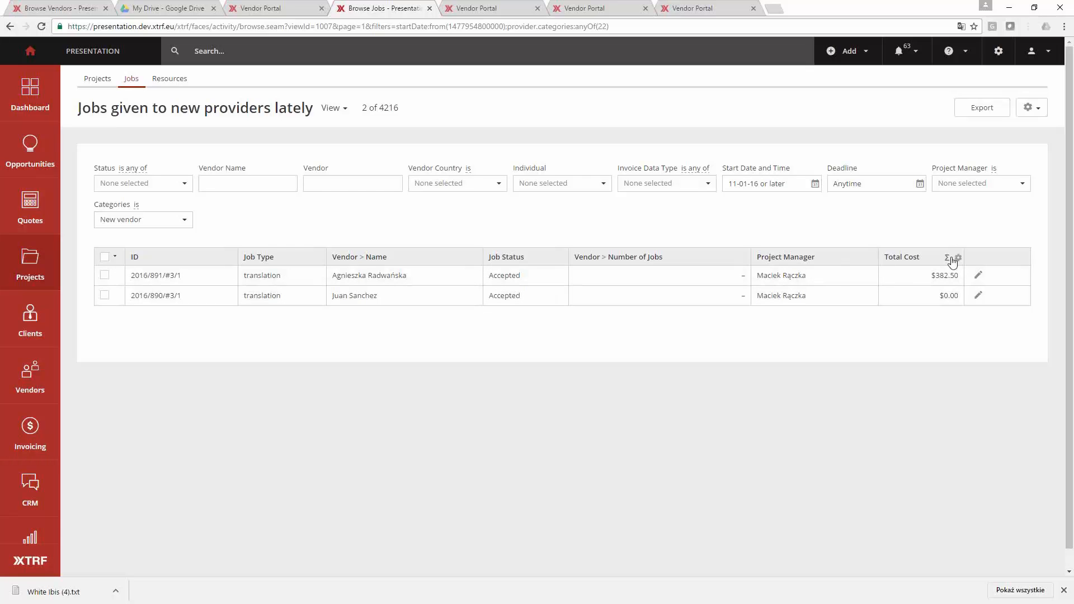
{"action": "left_click", "coordinate": [947, 259]}
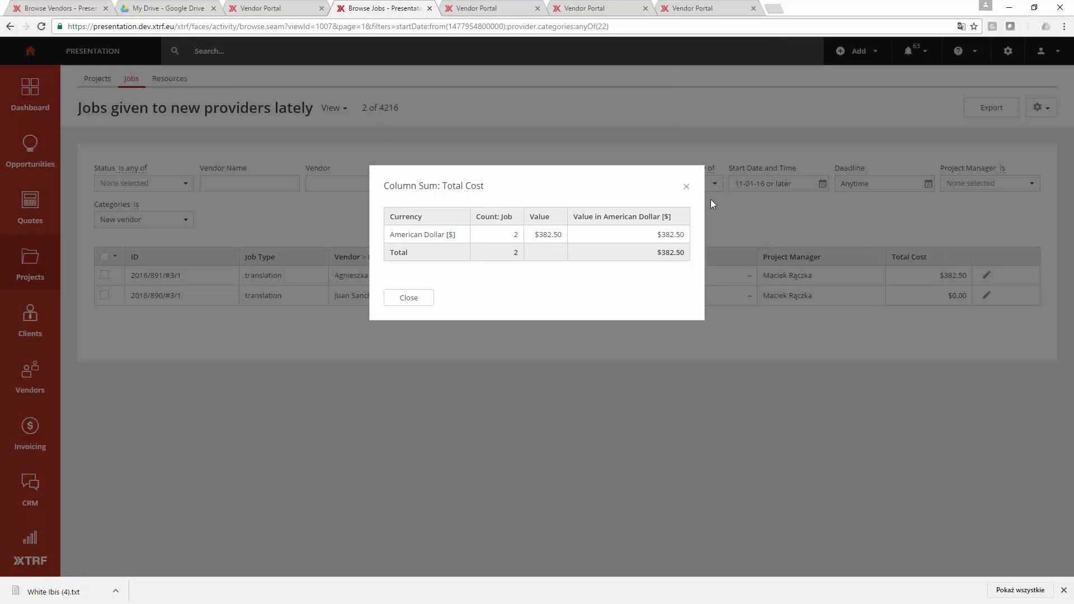
{"action": "left_click", "coordinate": [685, 188]}
{"action": "left_click", "coordinate": [1003, 55]}
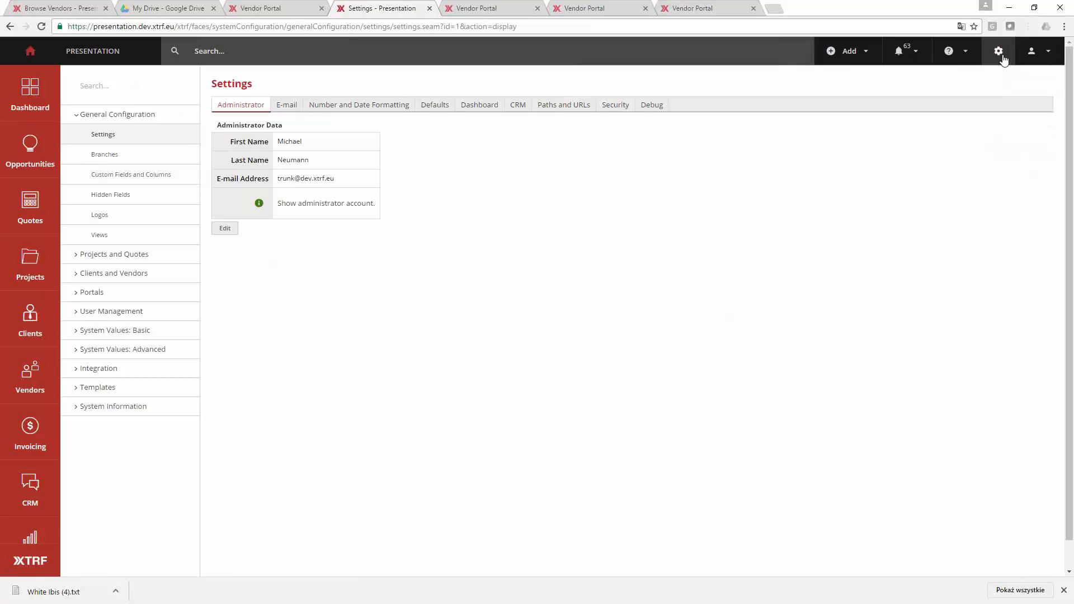
{"action": "left_click", "coordinate": [691, 8]}
{"action": "left_click", "coordinate": [593, 7]}
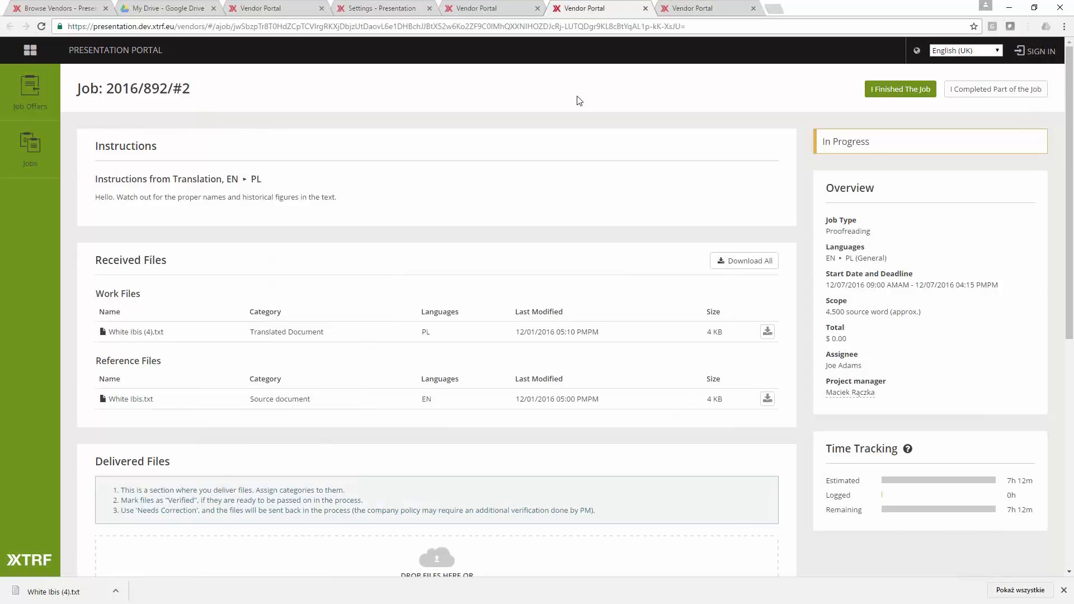
{"action": "left_click", "coordinate": [179, 9]}
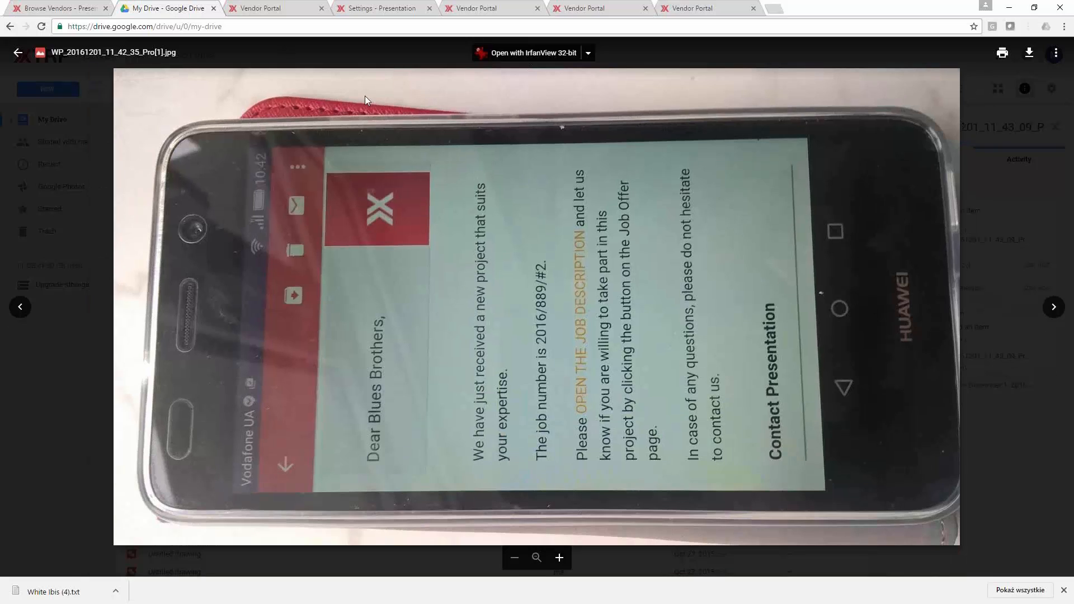
{"action": "left_click", "coordinate": [79, 11]}
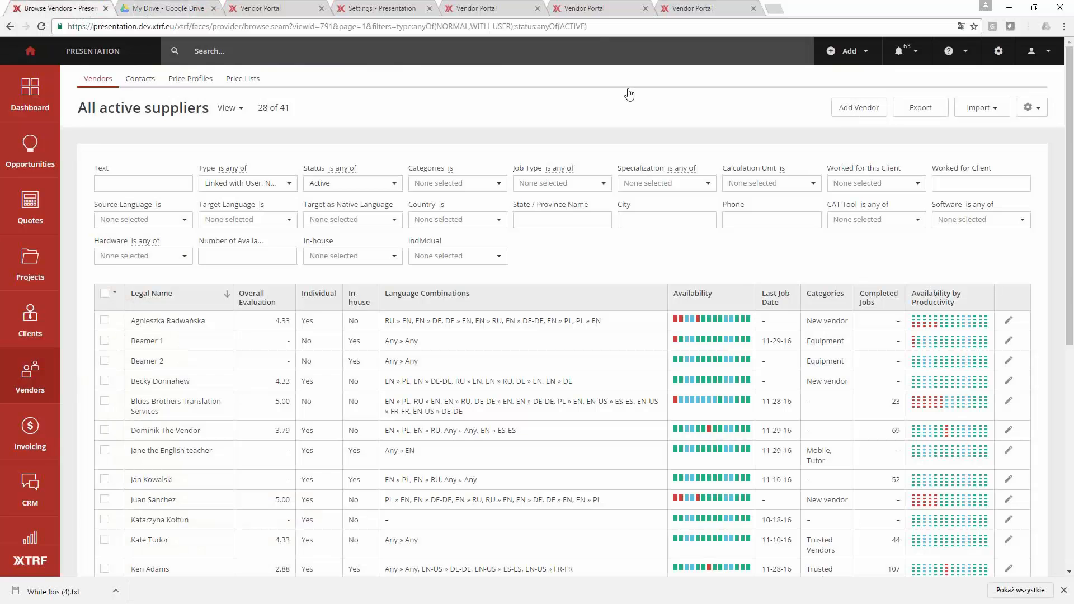
- Open the custom fields configuration and examine the listed fields, including Special talent and Trusted by ACME Motors?
{"action": "left_click", "coordinate": [999, 50]}
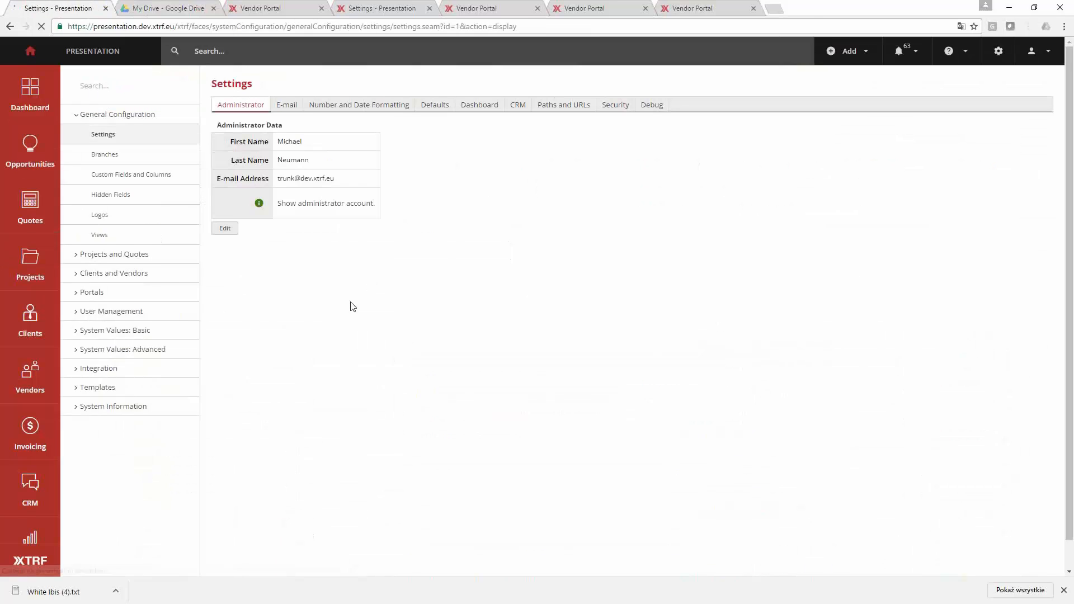
{"action": "left_click", "coordinate": [147, 179]}
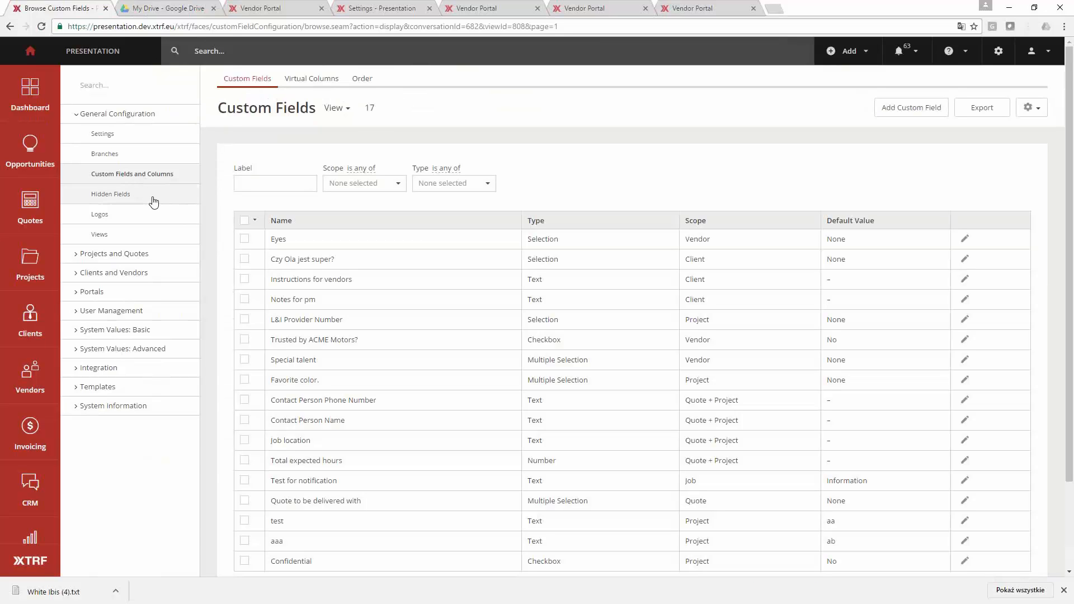
{"action": "scroll", "coordinate": [263, 254], "scroll_direction": "down", "scroll_amount": 2}
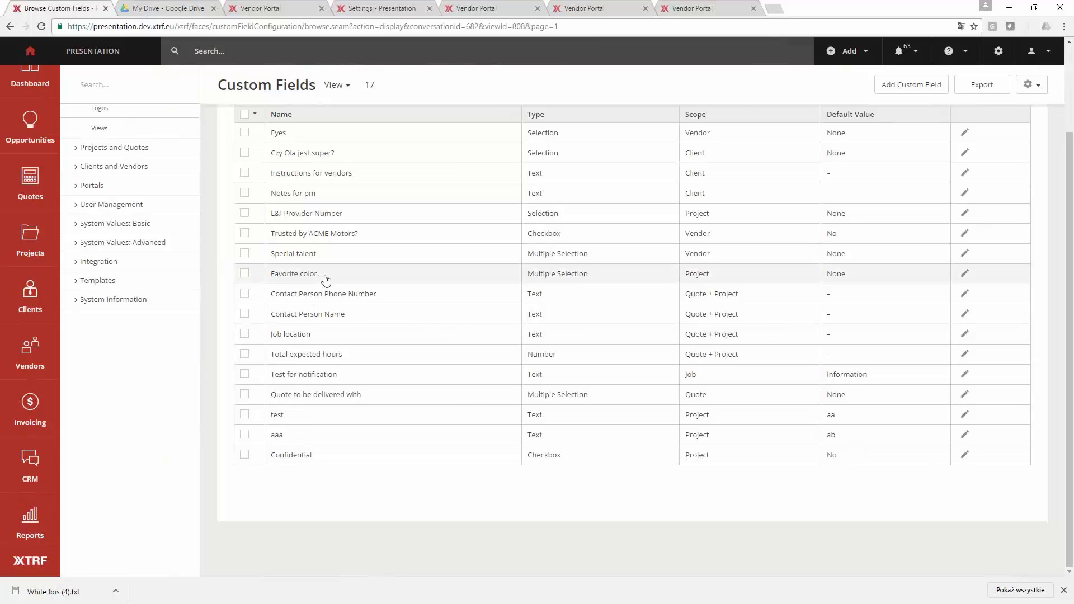
{"action": "left_click_drag", "start_coordinate": [324, 275], "coordinate": [267, 283]}
{"action": "left_click_drag", "start_coordinate": [323, 256], "coordinate": [268, 257]}
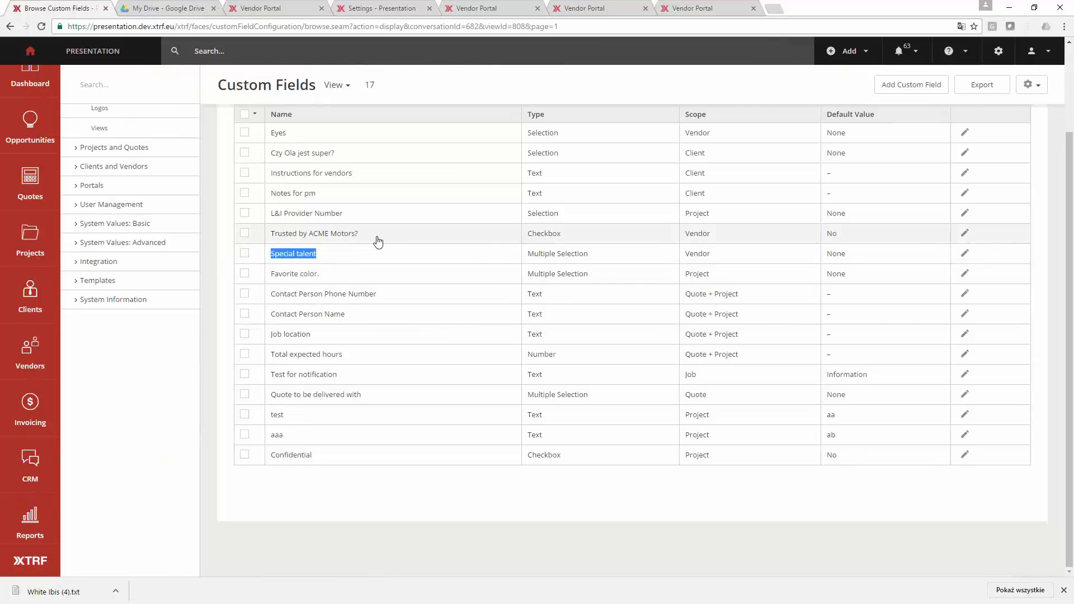
{"action": "left_click_drag", "start_coordinate": [372, 234], "coordinate": [259, 235]}
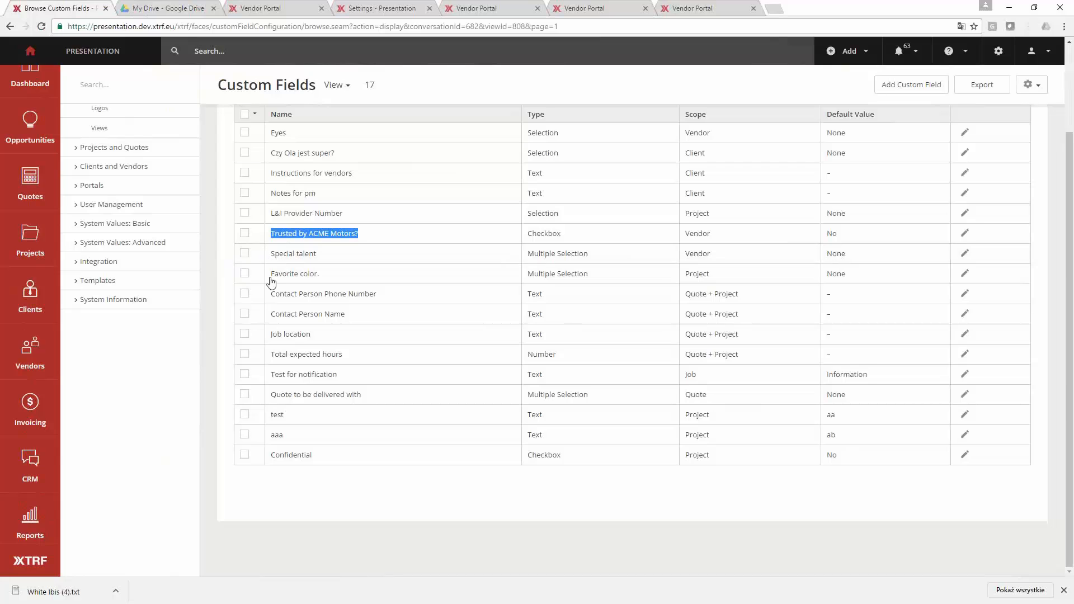
{"action": "scroll", "coordinate": [277, 283], "scroll_direction": "up", "scroll_amount": 1}
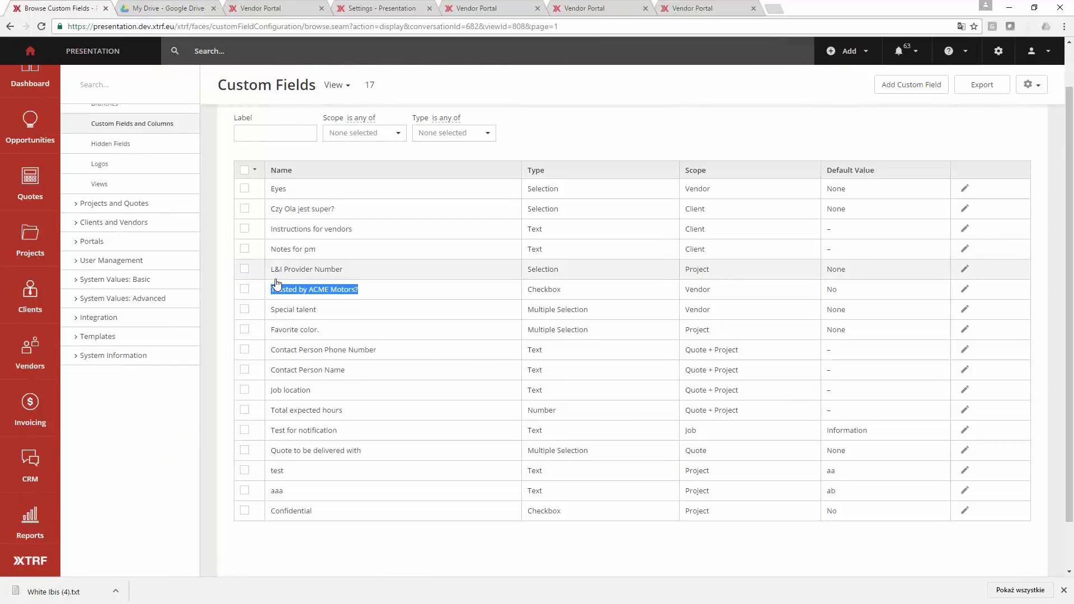
{"action": "scroll", "coordinate": [277, 283], "scroll_direction": "up", "scroll_amount": 1}
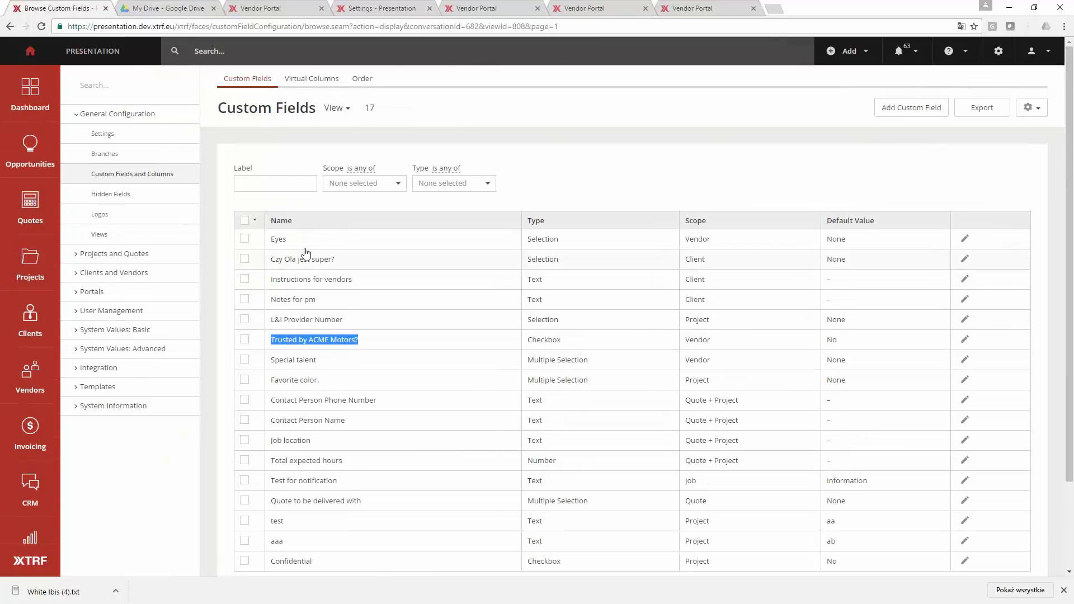
- Examine the options available in the Scope and Type filters of the custom fields list
{"action": "left_click", "coordinate": [389, 185]}
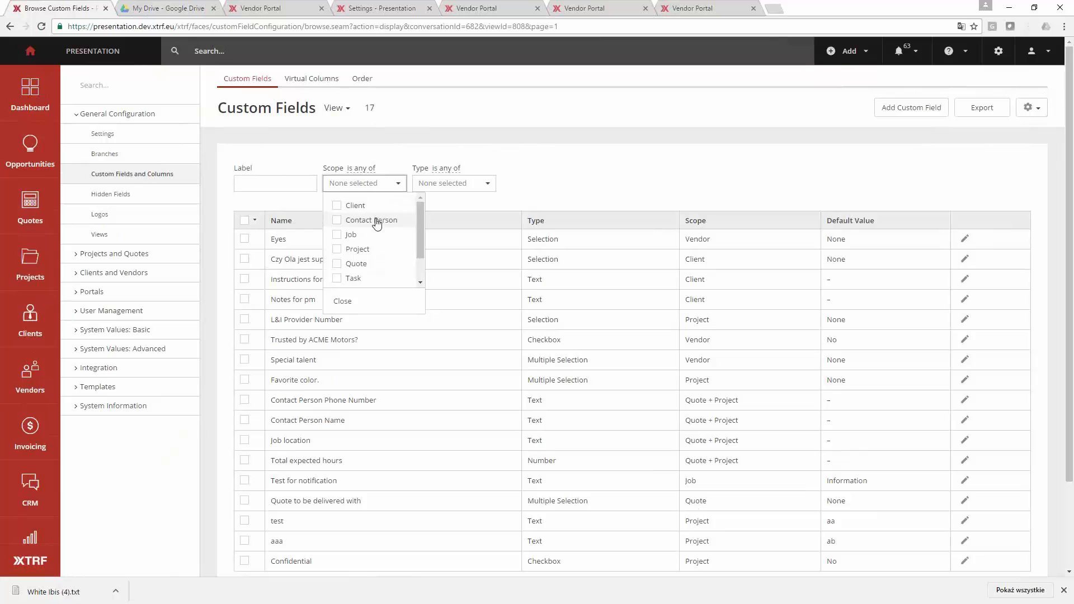
{"action": "scroll", "coordinate": [373, 257], "scroll_direction": "down", "scroll_amount": 1}
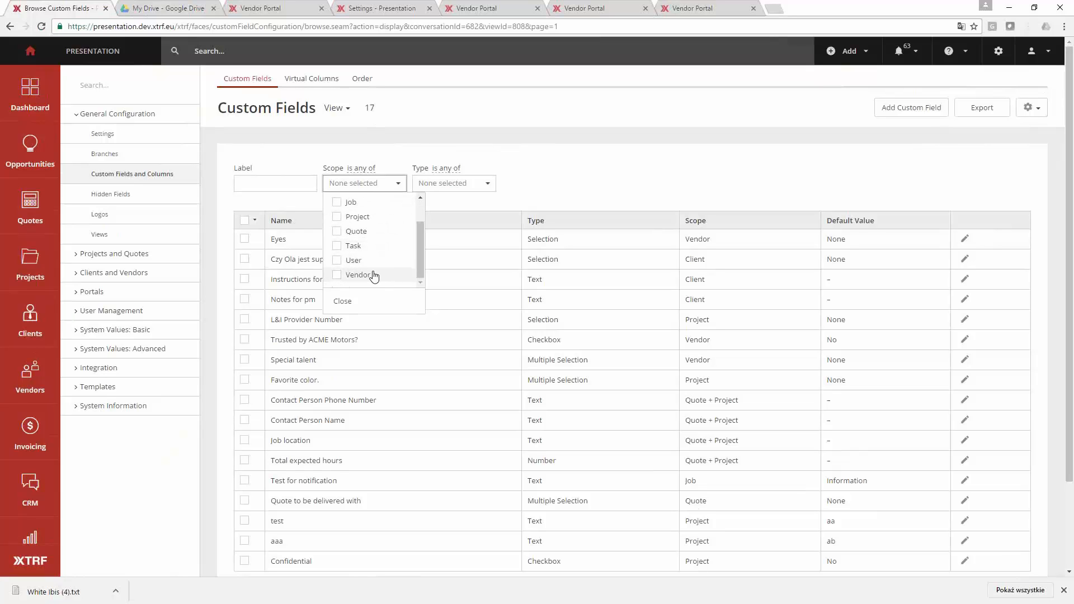
{"action": "left_click", "coordinate": [538, 174]}
{"action": "left_click", "coordinate": [471, 190]}
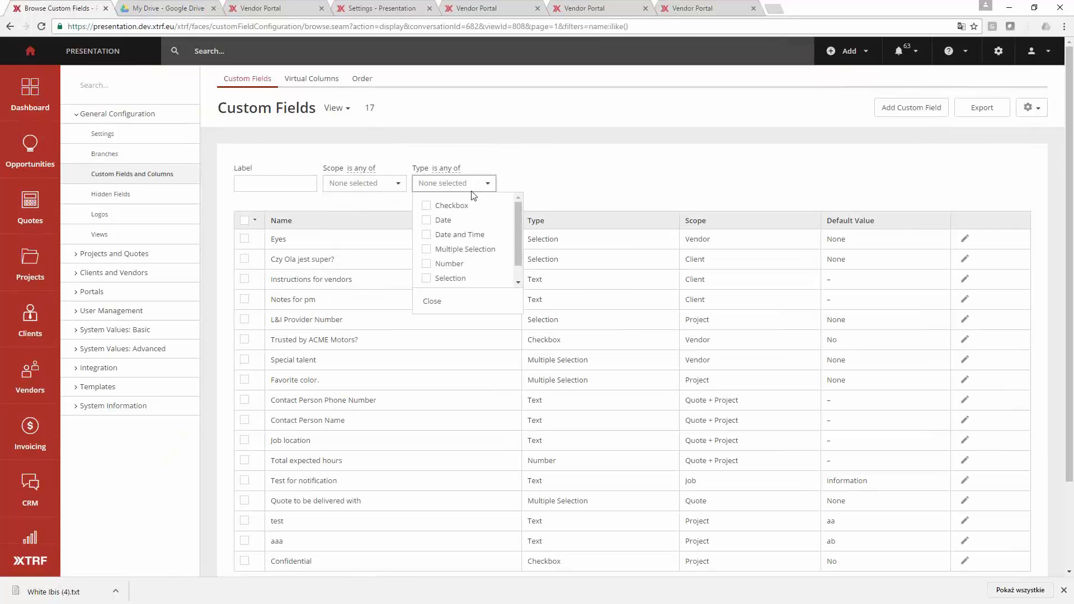
{"action": "scroll", "coordinate": [479, 236], "scroll_direction": "down", "scroll_amount": 1}
{"action": "scroll", "coordinate": [479, 237], "scroll_direction": "down", "scroll_amount": 1}
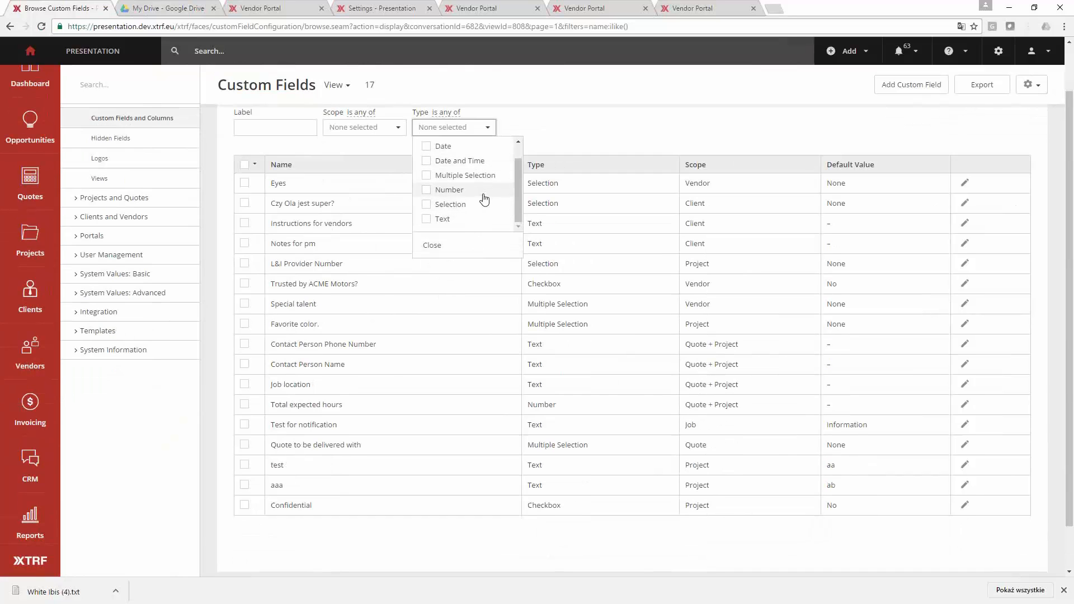
- Open the individual vendor's record from the recently viewed entries and enable Trusted by ACME Motors? in the identification data
{"action": "scroll", "coordinate": [485, 197], "scroll_direction": "up", "scroll_amount": 1}
{"action": "left_click", "coordinate": [536, 142]}
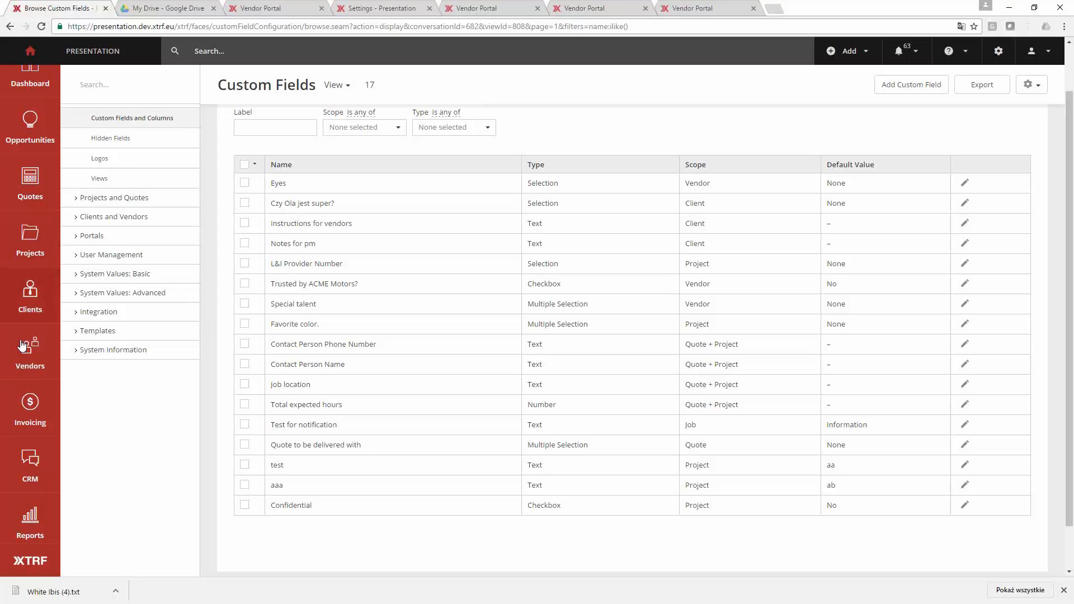
{"action": "left_click", "coordinate": [223, 59]}
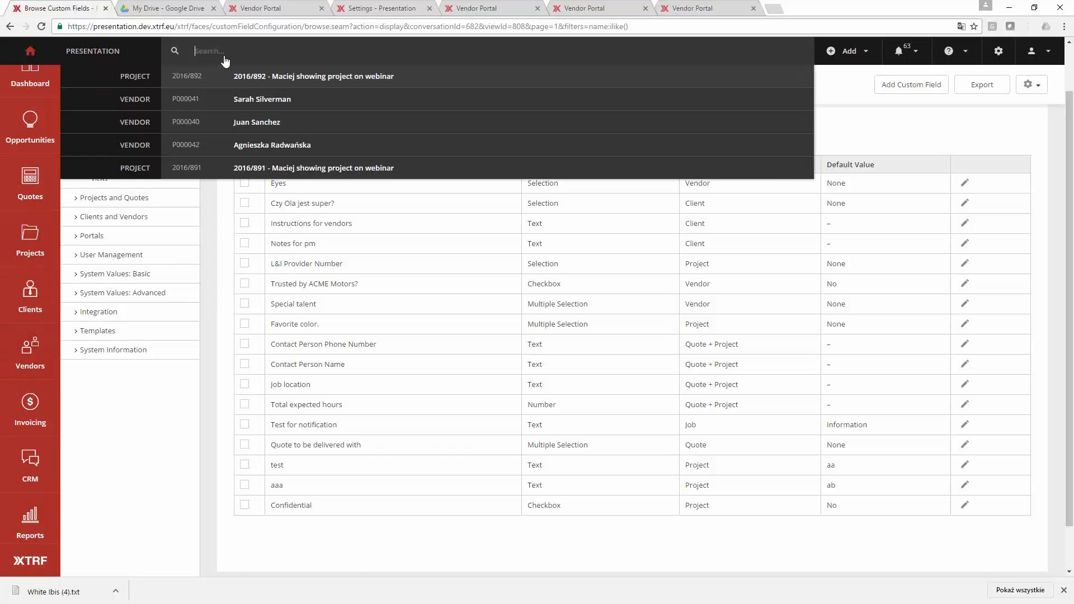
{"action": "left_click", "coordinate": [280, 132]}
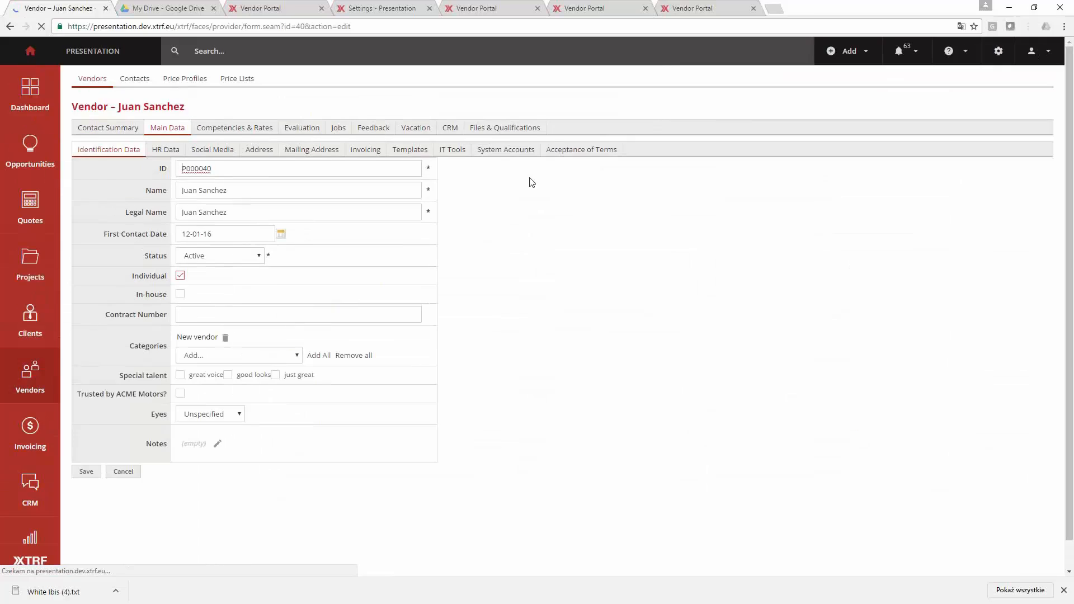
{"action": "left_click", "coordinate": [180, 394]}
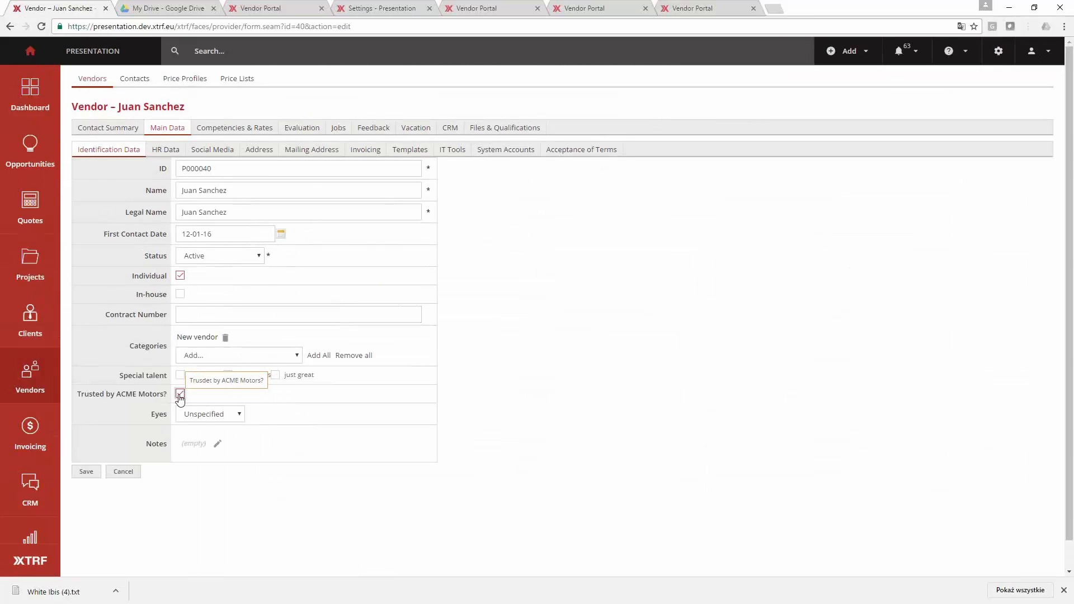
- Show the vendor's personal files and look at the file upload form, dismissing it without adding a file
{"action": "left_click", "coordinate": [507, 128]}
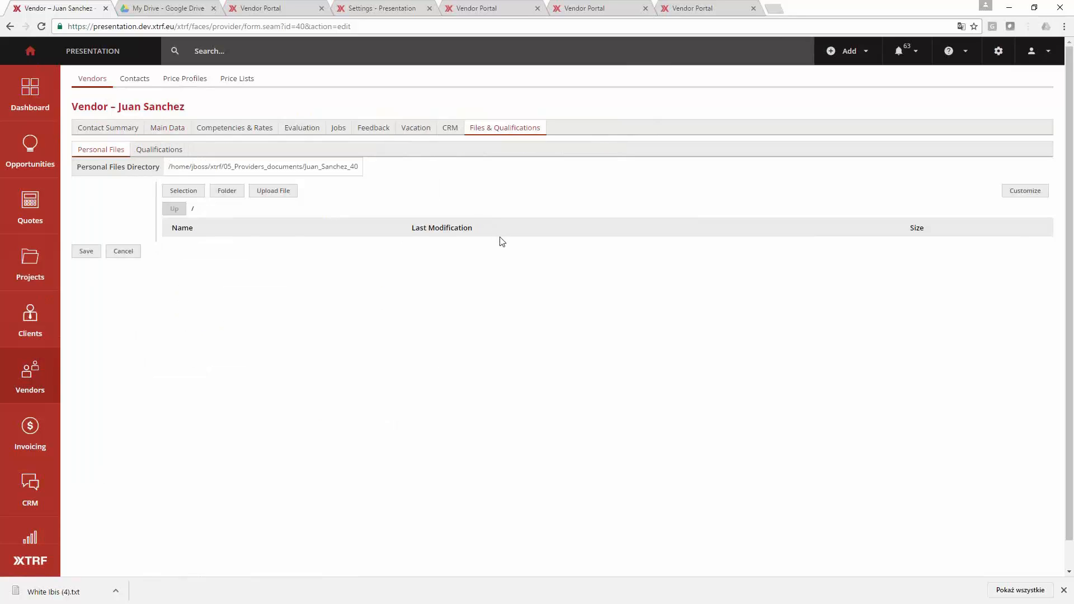
{"action": "left_click", "coordinate": [255, 191]}
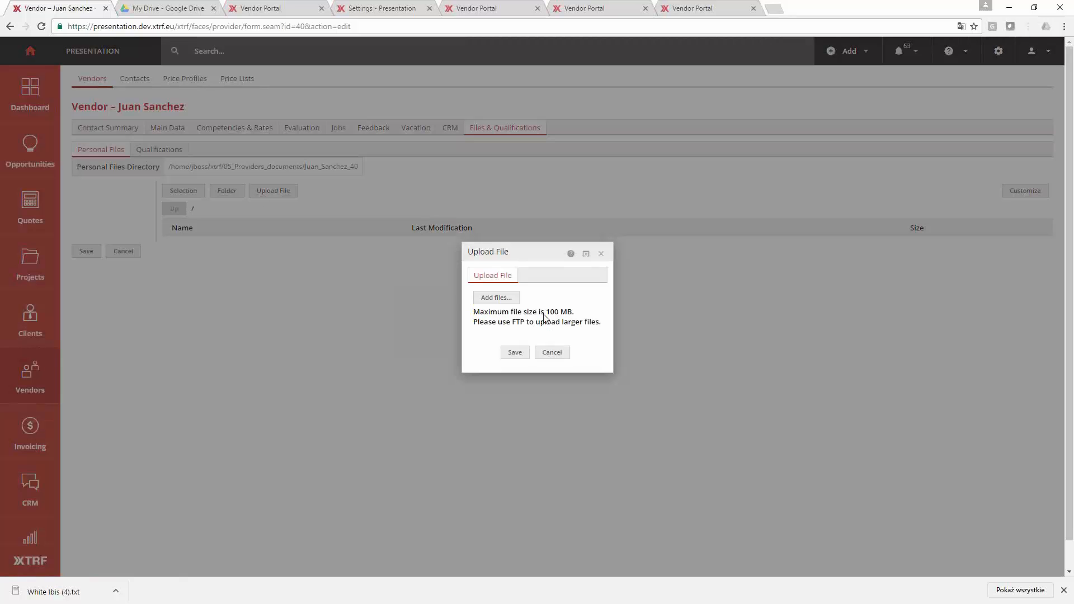
{"action": "left_click", "coordinate": [601, 254]}
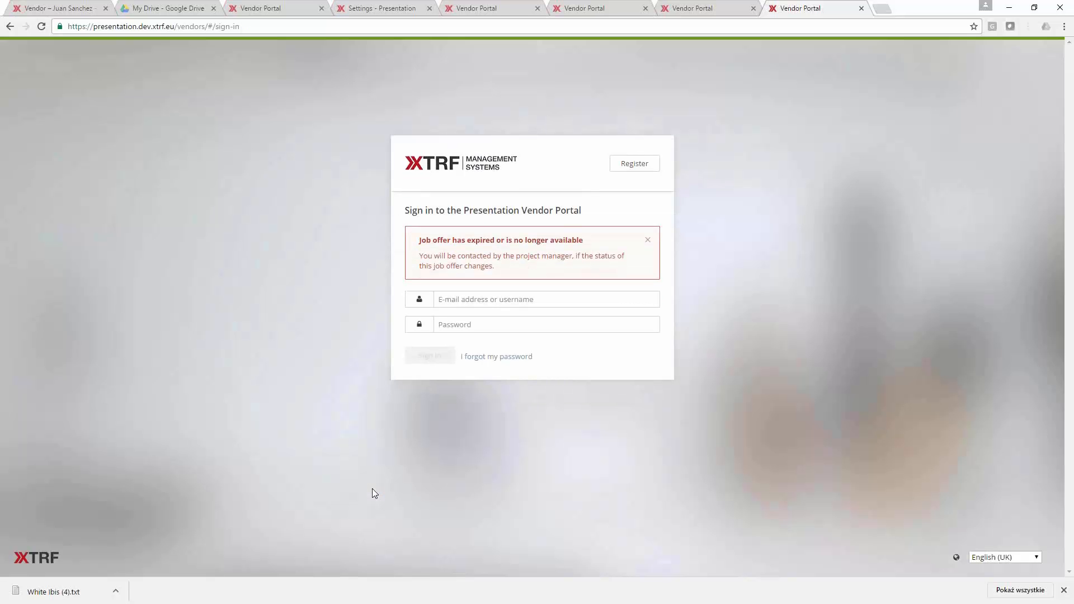
- Examine the job offer notice on the Vendor Portal's sign-in page
{"action": "left_click_drag", "start_coordinate": [419, 240], "coordinate": [609, 249]}
{"action": "left_click", "coordinate": [609, 248]}
{"action": "left_click", "coordinate": [547, 296]}
- Return to the vendor's record, save its modifications and go to the vendor list
{"action": "left_click", "coordinate": [290, 10]}
{"action": "key", "text": "ctrl+1"}
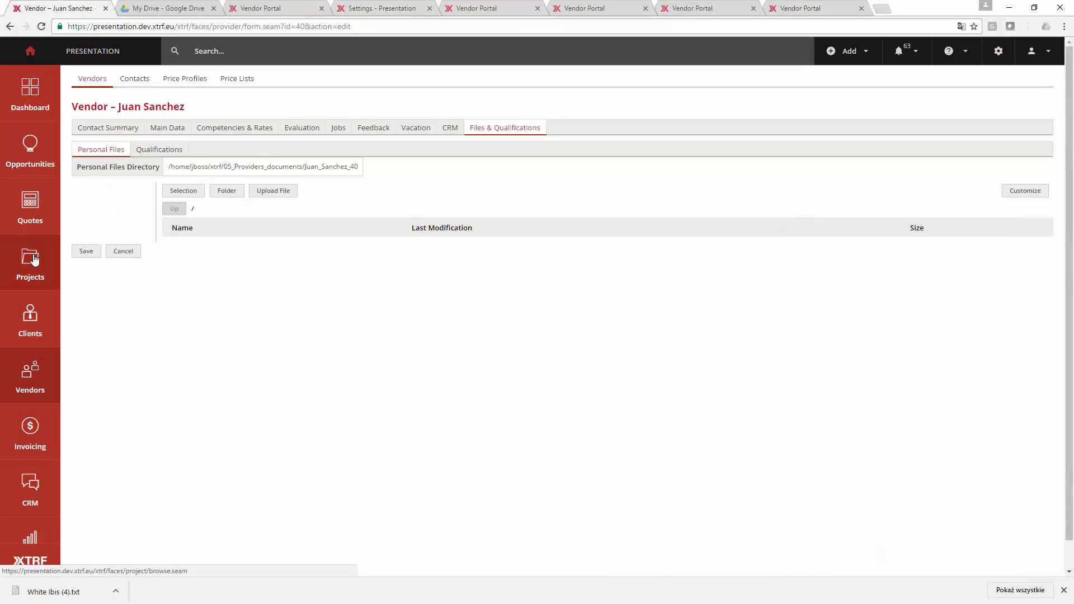
{"action": "left_click", "coordinate": [35, 373]}
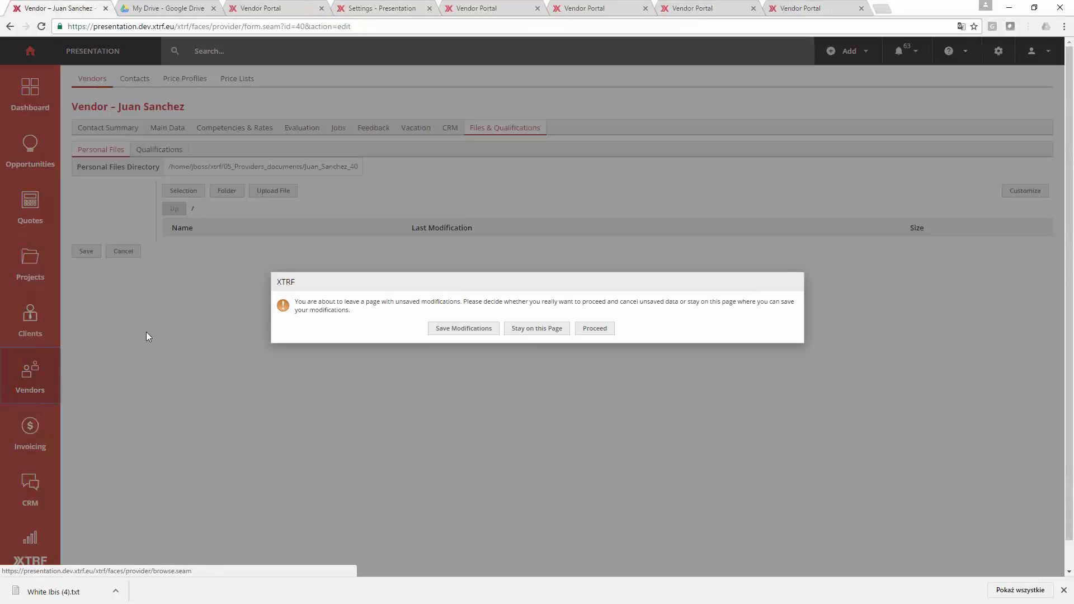
{"action": "left_click", "coordinate": [484, 330]}
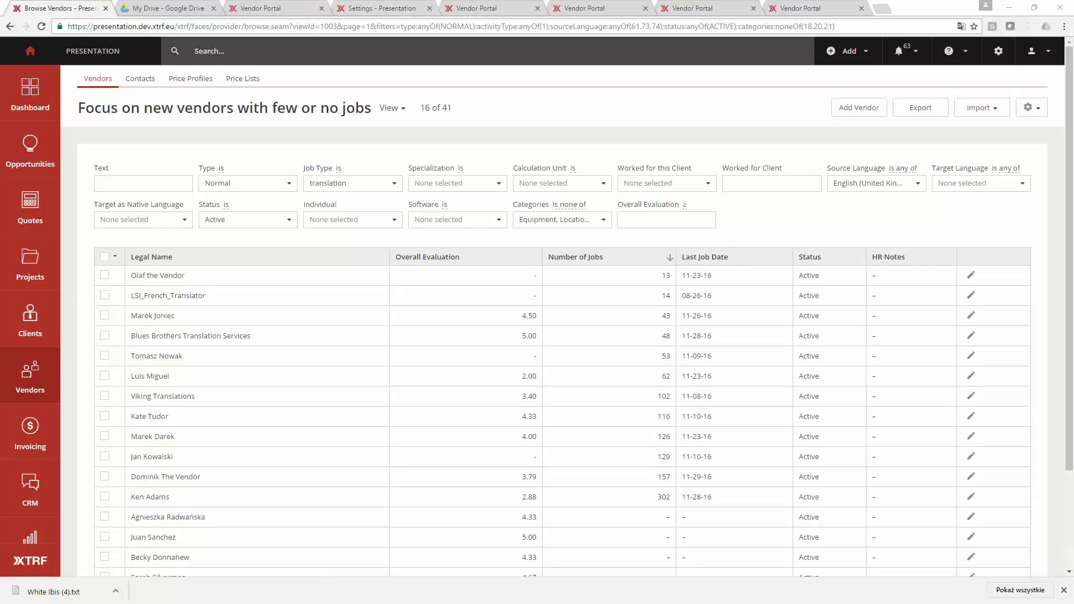
- Open proofreading job 2016/892/#2 in the Vendor Portal and review its received files, delivered files and notes sections
{"action": "left_click", "coordinate": [693, 9]}
{"action": "left_click", "coordinate": [605, 8]}
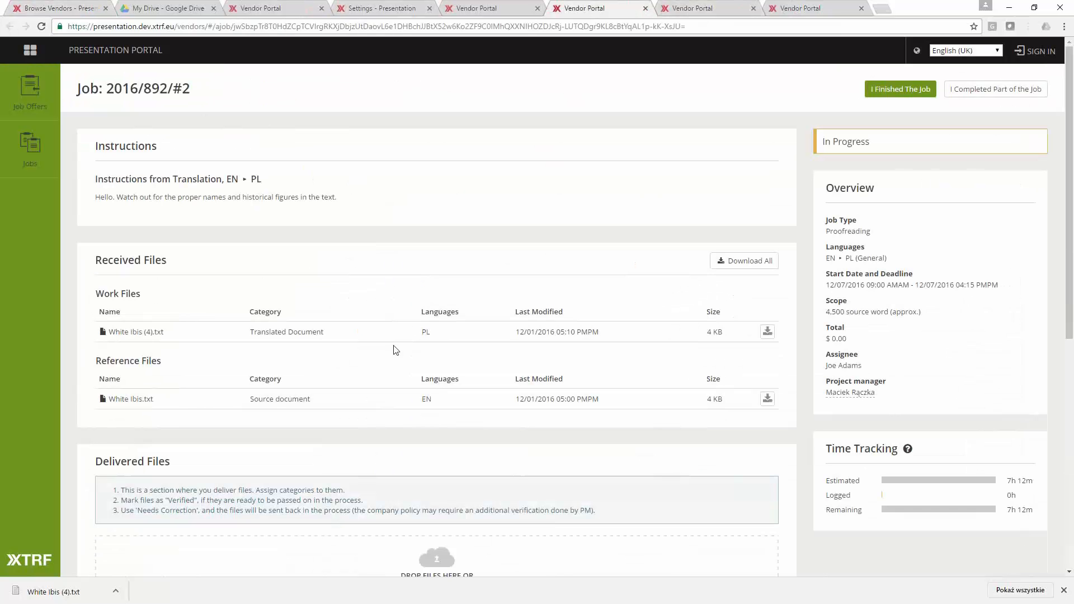
{"action": "scroll", "coordinate": [393, 355], "scroll_direction": "down", "scroll_amount": 5}
{"action": "scroll", "coordinate": [312, 408], "scroll_direction": "up", "scroll_amount": 5}
{"action": "scroll", "coordinate": [582, 511], "scroll_direction": "down", "scroll_amount": 5}
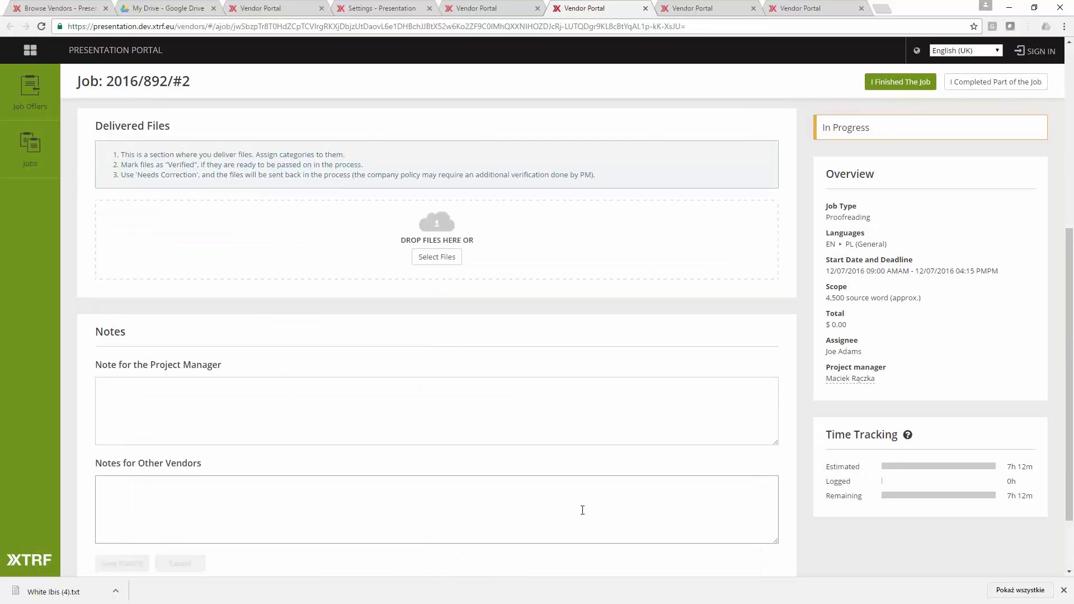
{"action": "scroll", "coordinate": [582, 510], "scroll_direction": "up", "scroll_amount": 3}
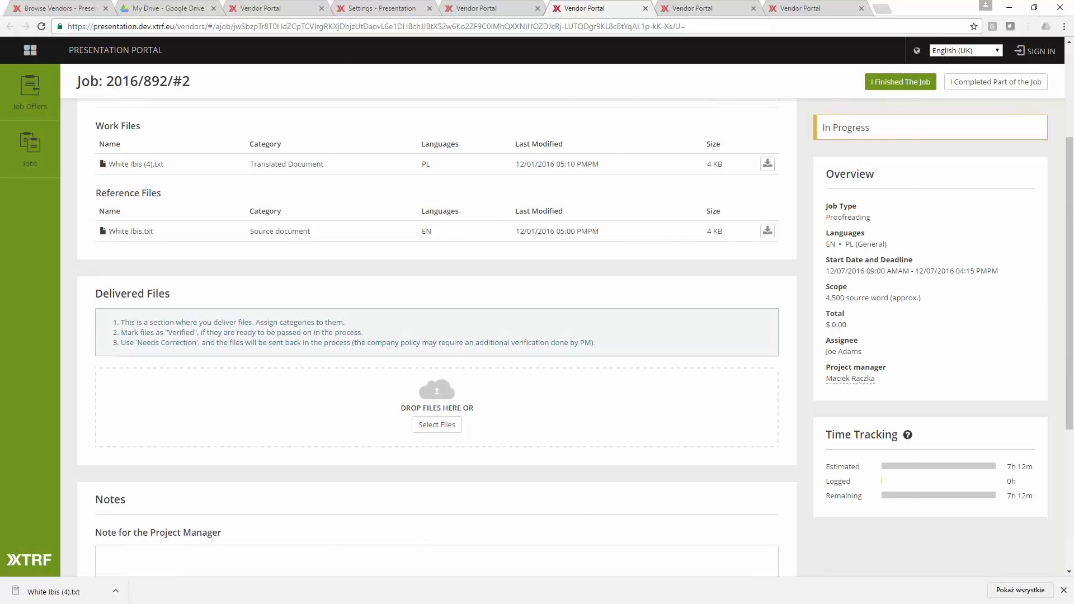
- Switch to the e-mail reply about job 2016/892/#3 and start its message with "I am"
{"action": "key", "text": "alt+Tab"}
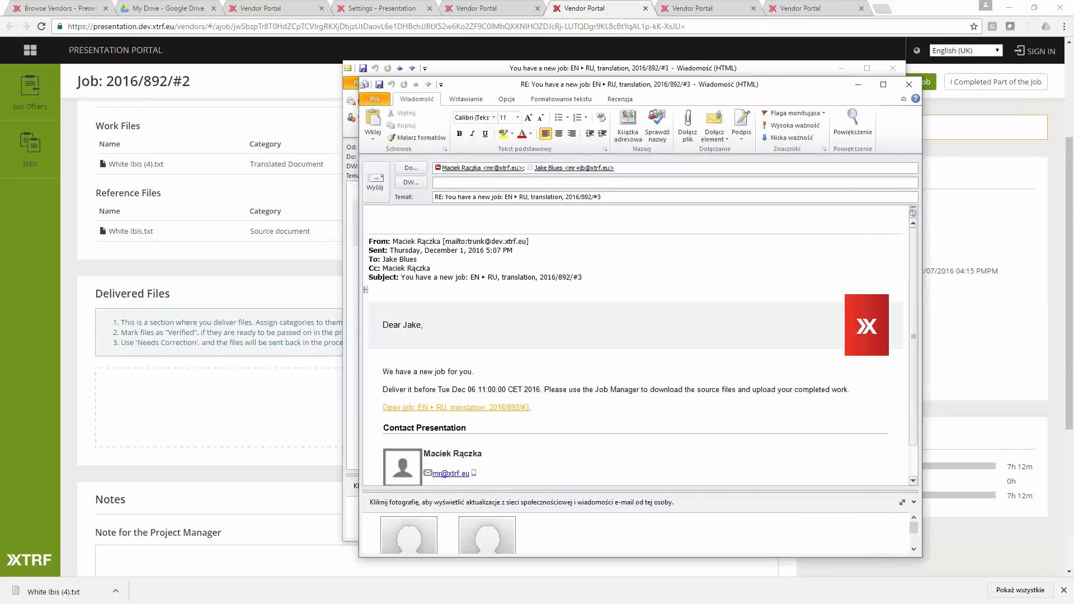
{"action": "type", "text": "I am"}
- Switch back to the XTRF vendor list, open project 2016/892 and show the details of proofreading job 2016/892/#2
{"action": "left_click", "coordinate": [484, 10]}
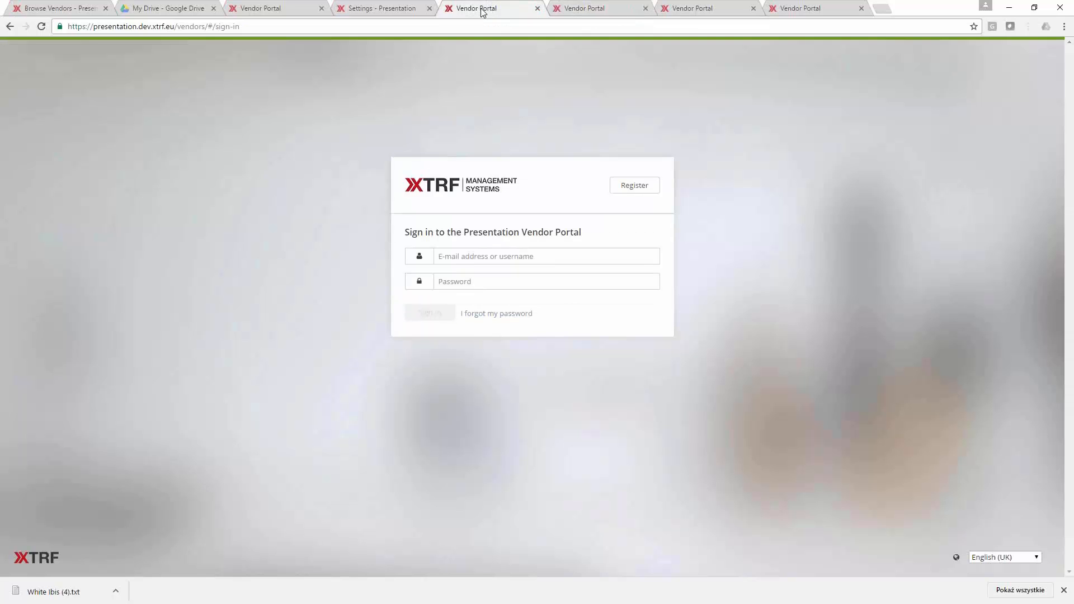
{"action": "left_click", "coordinate": [53, 9]}
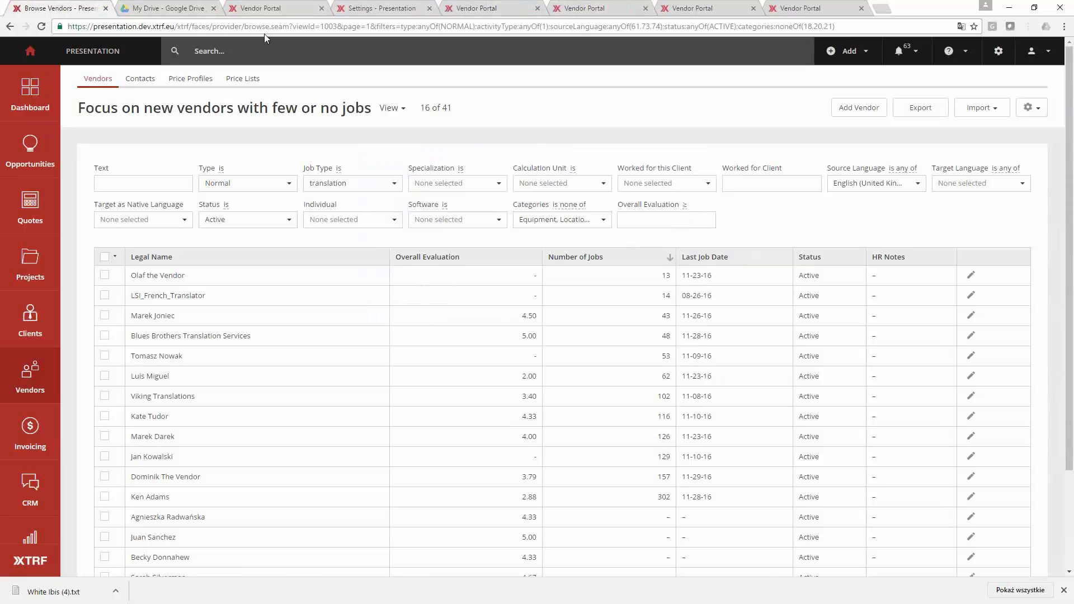
{"action": "left_click", "coordinate": [266, 51]}
{"action": "left_click", "coordinate": [312, 100]}
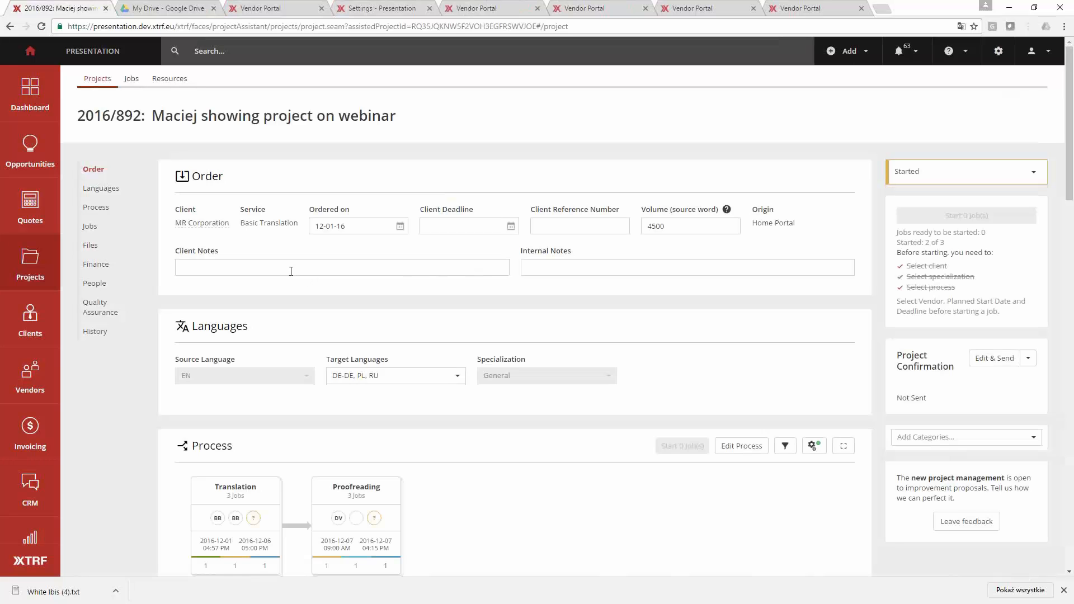
{"action": "scroll", "coordinate": [341, 537], "scroll_direction": "down", "scroll_amount": 1}
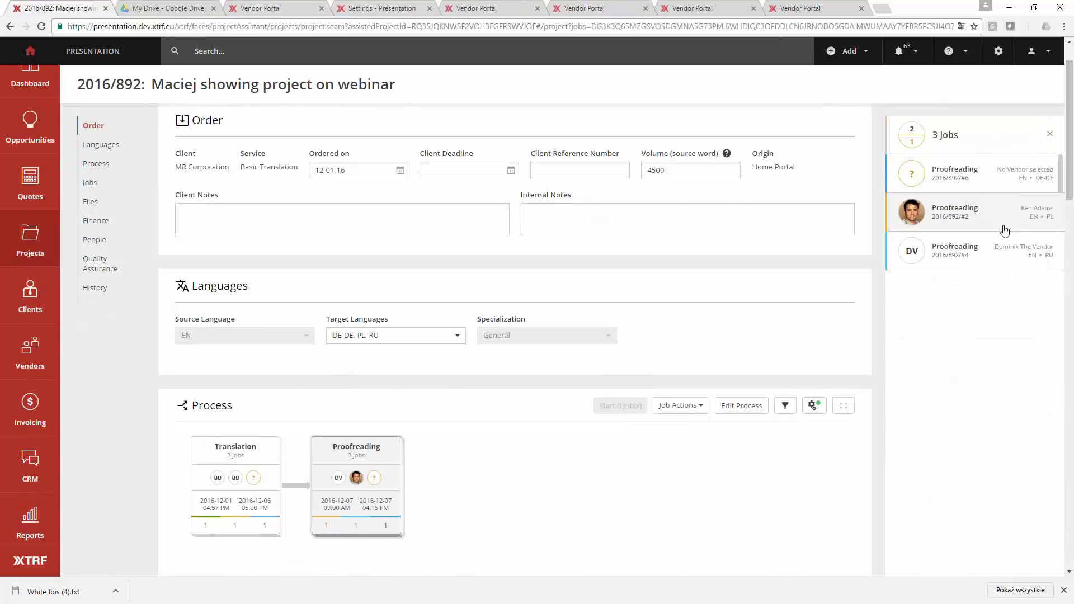
{"action": "left_click", "coordinate": [976, 216]}
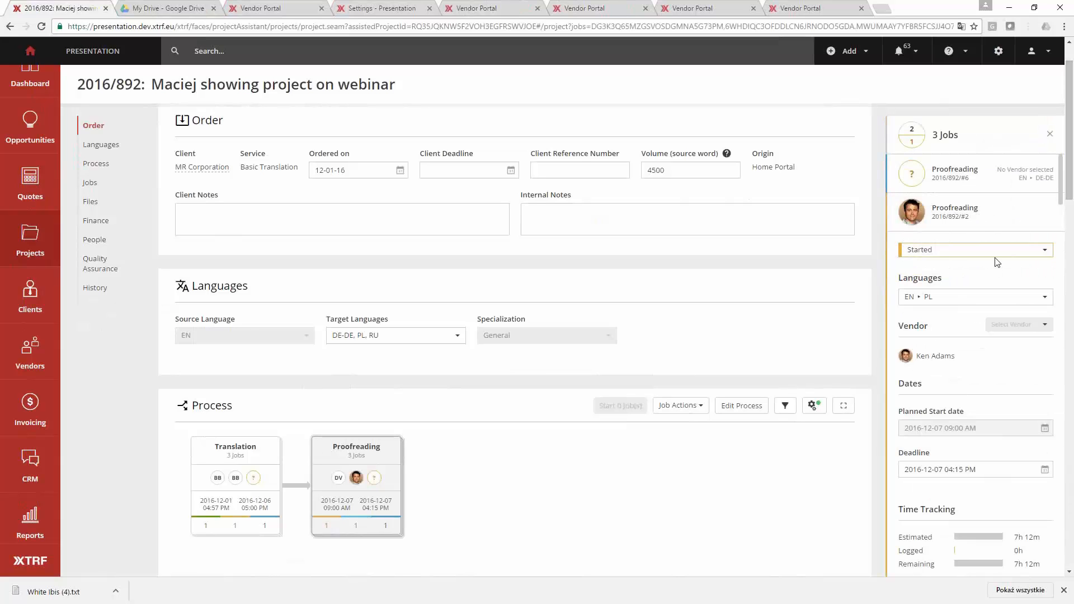
- Mark proofreading job 2016/892/#2 as accepted and revert it to opened
{"action": "left_click", "coordinate": [995, 258]}
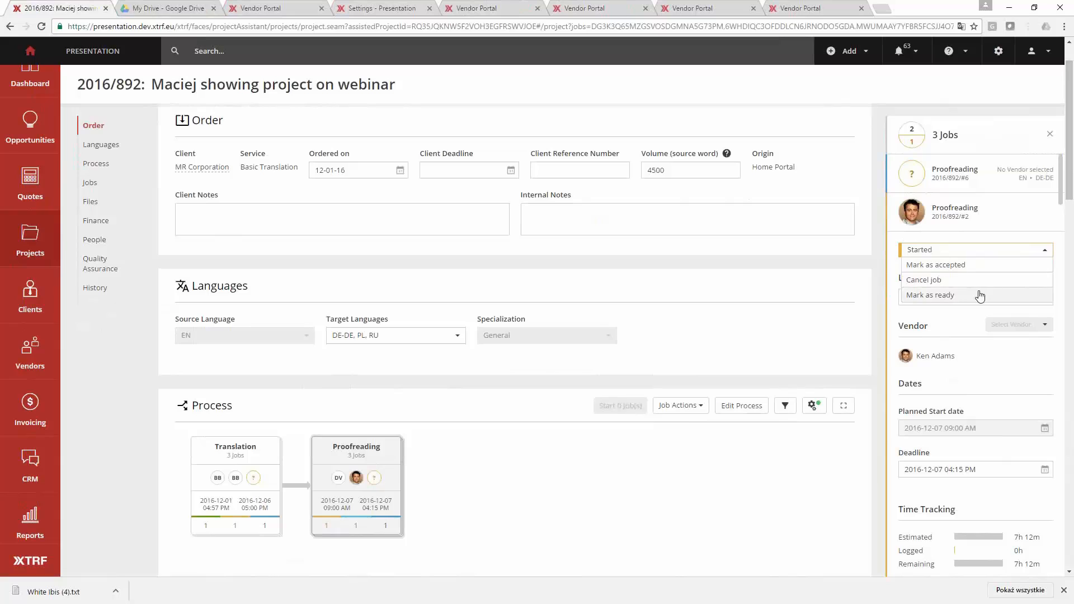
{"action": "left_click", "coordinate": [971, 267]}
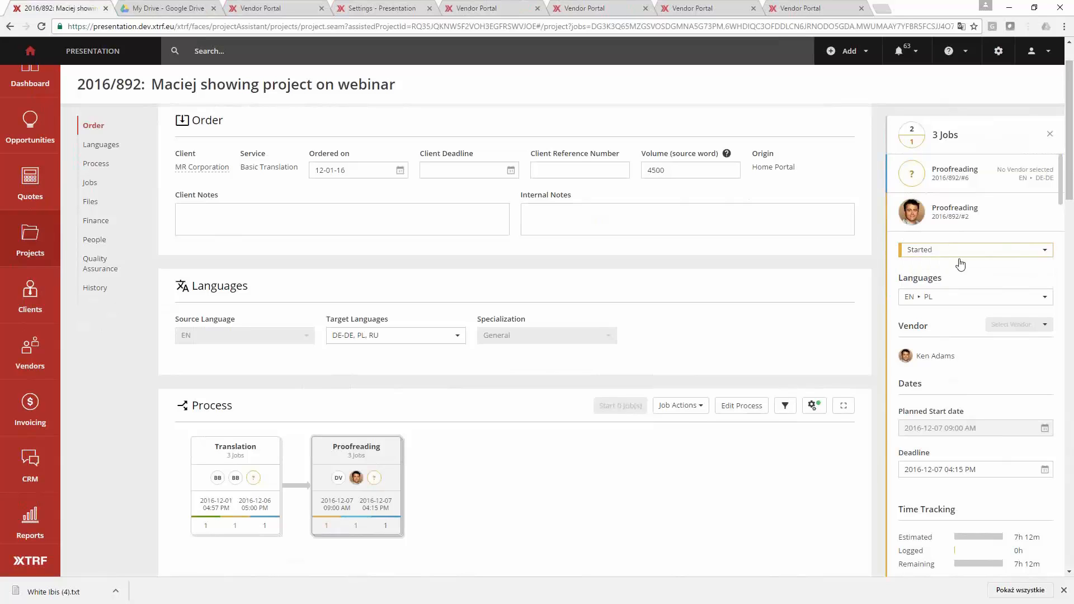
{"action": "left_click", "coordinate": [967, 252]}
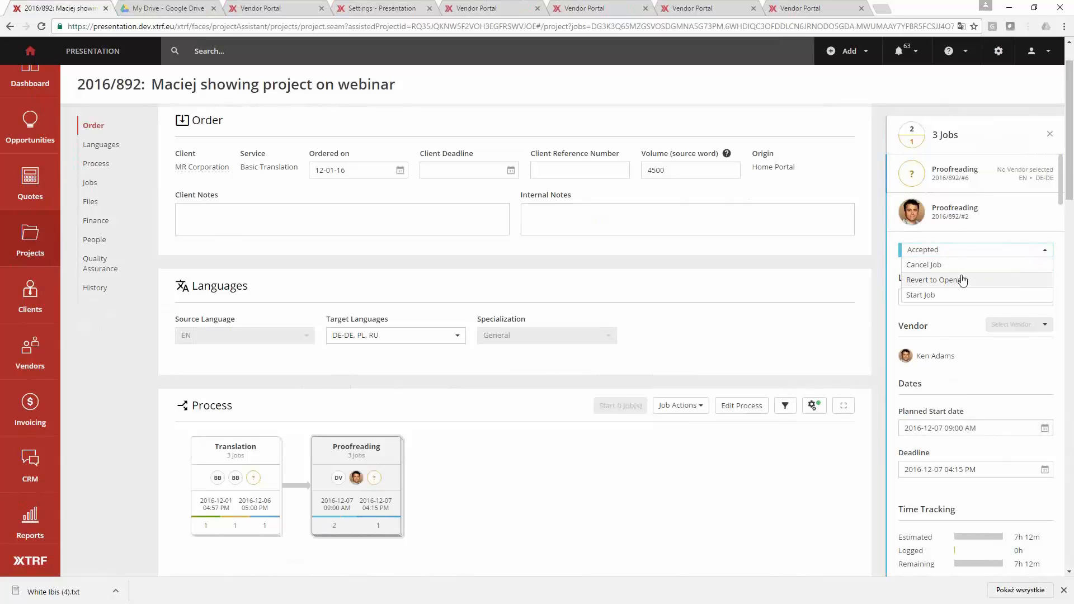
{"action": "left_click", "coordinate": [964, 279]}
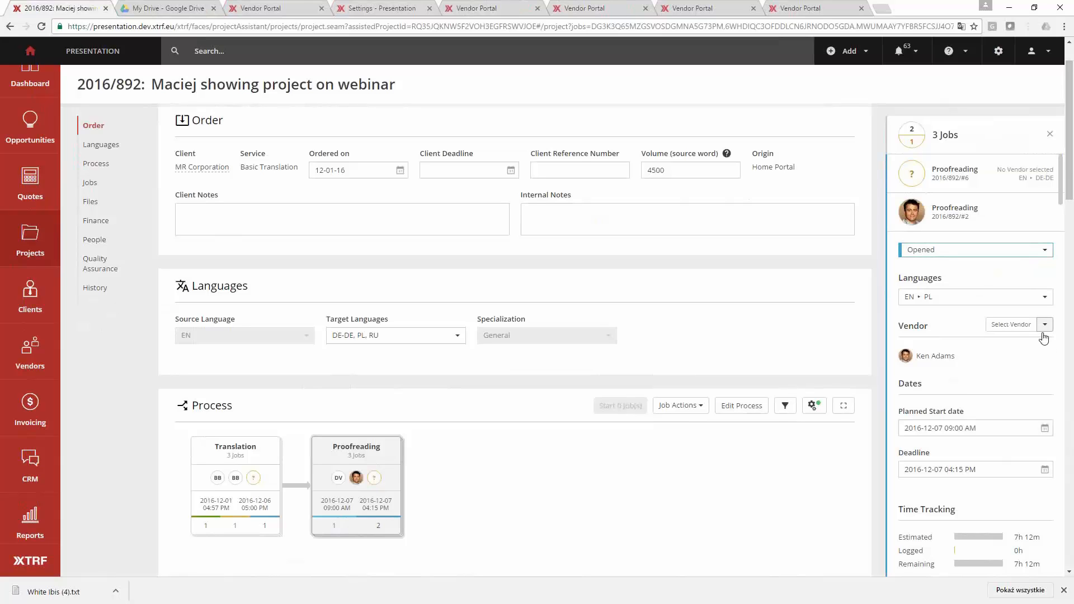
- Bring up vendor selection for the proofreading job, dismiss it without choosing a vendor and close the job details
{"action": "left_click", "coordinate": [1014, 325]}
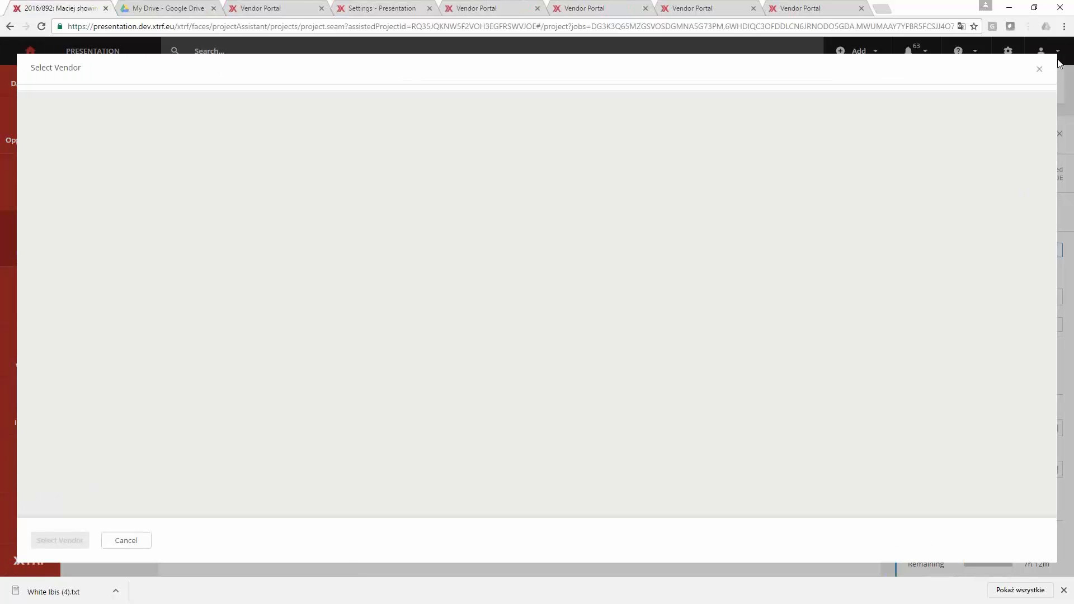
{"action": "left_click", "coordinate": [1039, 71]}
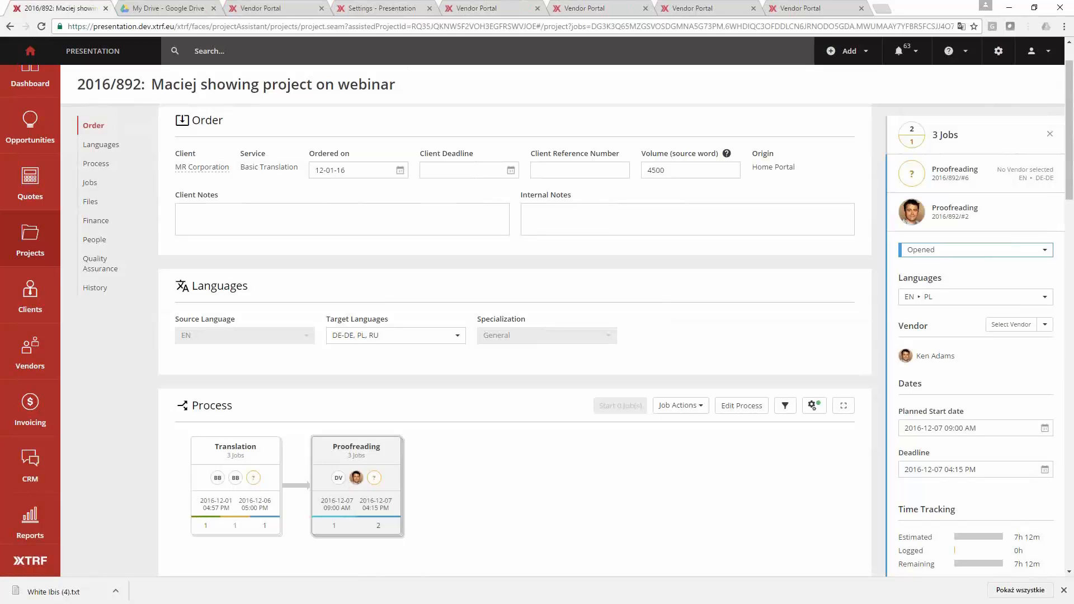
{"action": "left_click", "coordinate": [637, 516]}
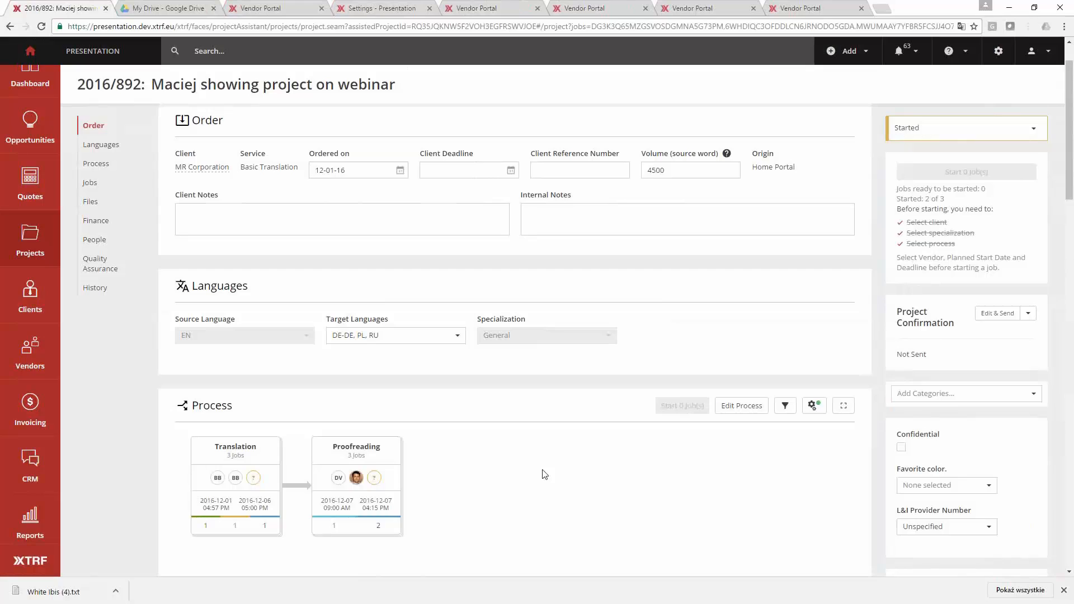
- Show the details of the EN to DE-DE translation job 2016/892/#5 and check the list of project notifications
{"action": "left_click", "coordinate": [258, 476]}
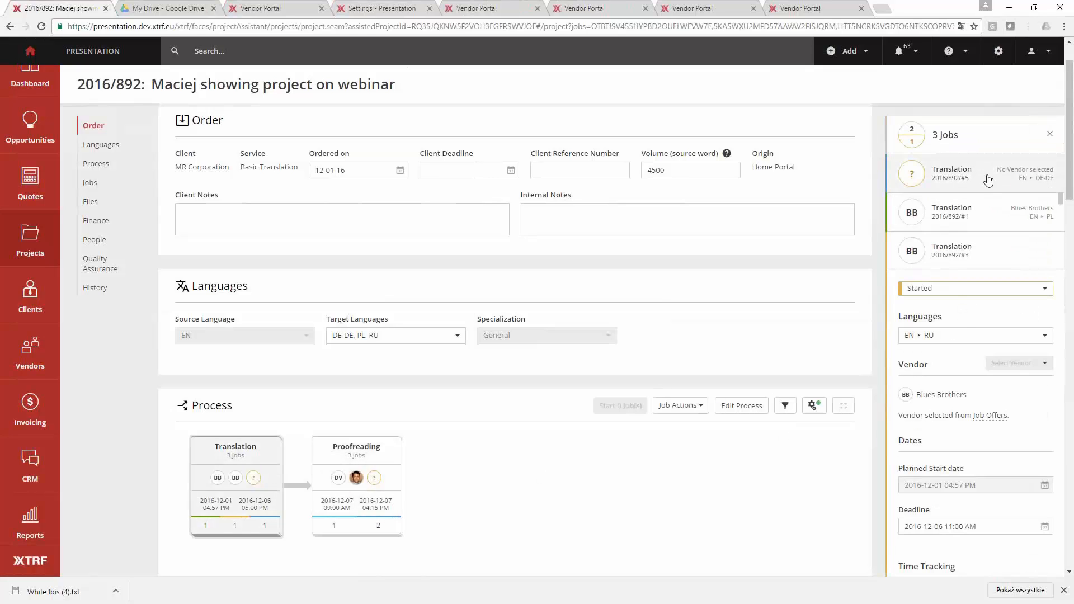
{"action": "left_click", "coordinate": [989, 179]}
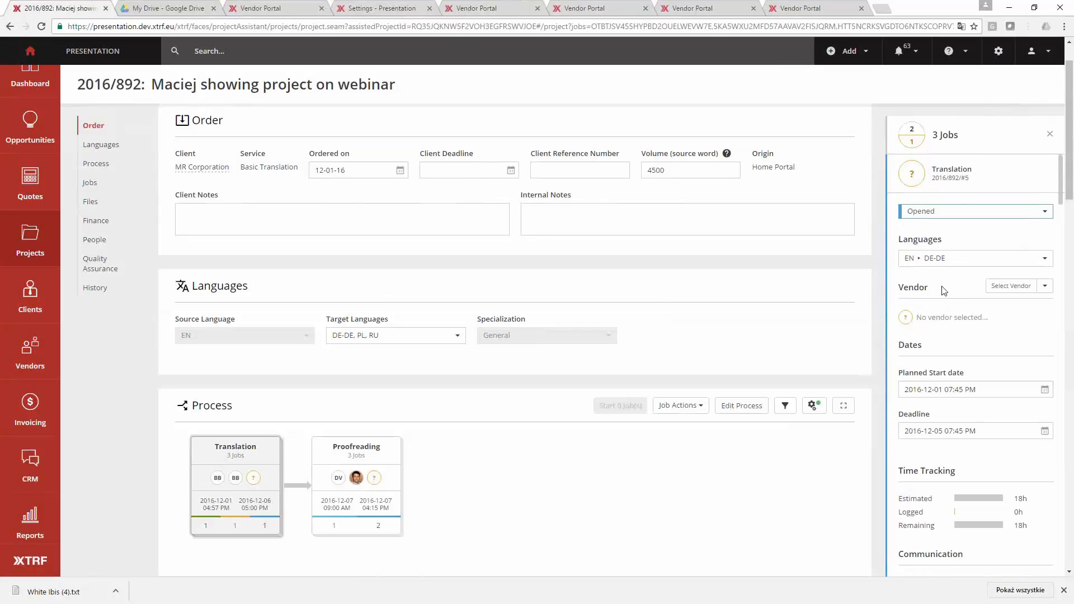
{"action": "left_click", "coordinate": [906, 63]}
{"action": "mouse_move", "coordinate": [923, 63]}
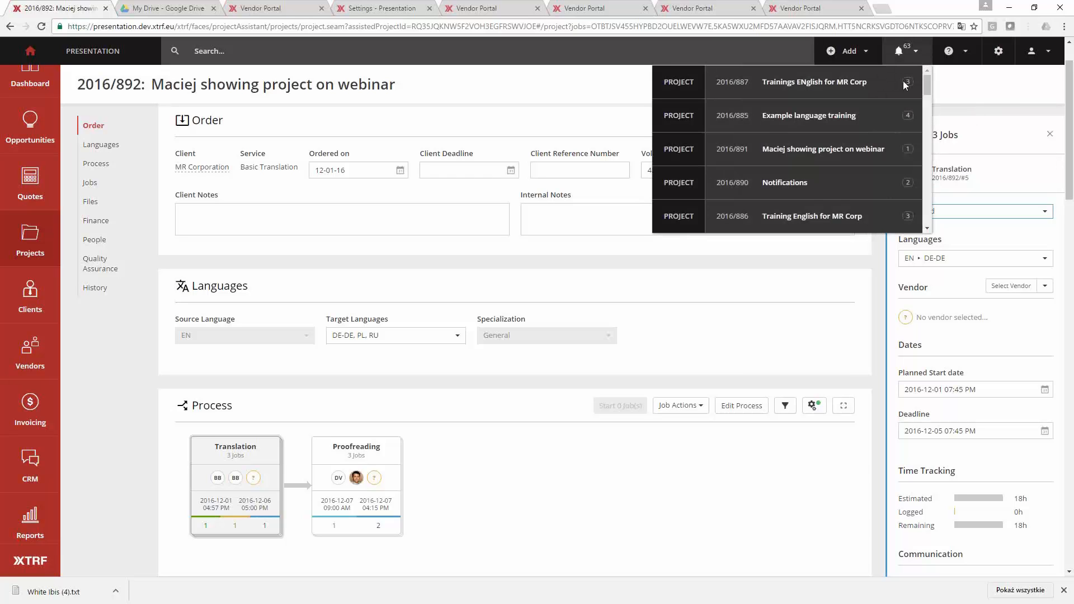
- Look over the project's process and job timeline, and show the details of the EN to RU translation job 2016/892/#3
{"action": "scroll", "coordinate": [380, 459], "scroll_direction": "down", "scroll_amount": 5}
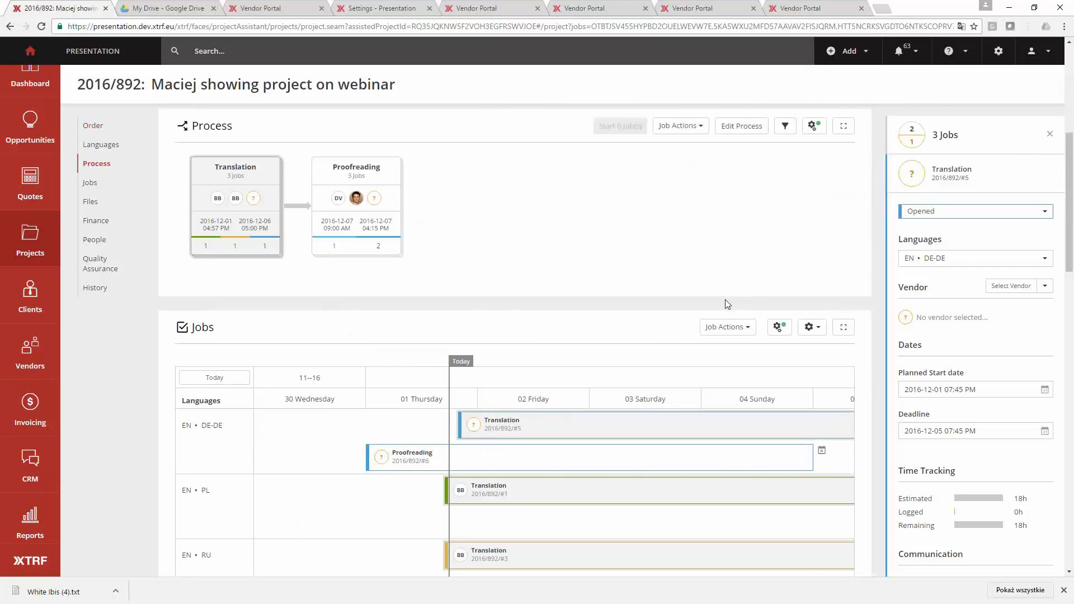
{"action": "scroll", "coordinate": [725, 301], "scroll_direction": "up", "scroll_amount": 2}
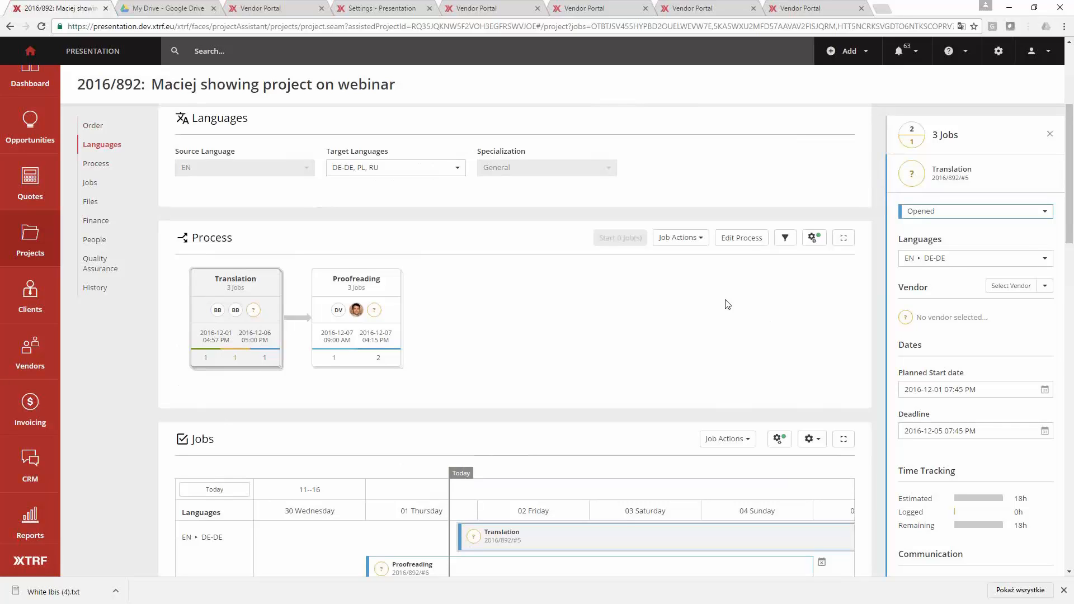
{"action": "left_click", "coordinate": [719, 311]}
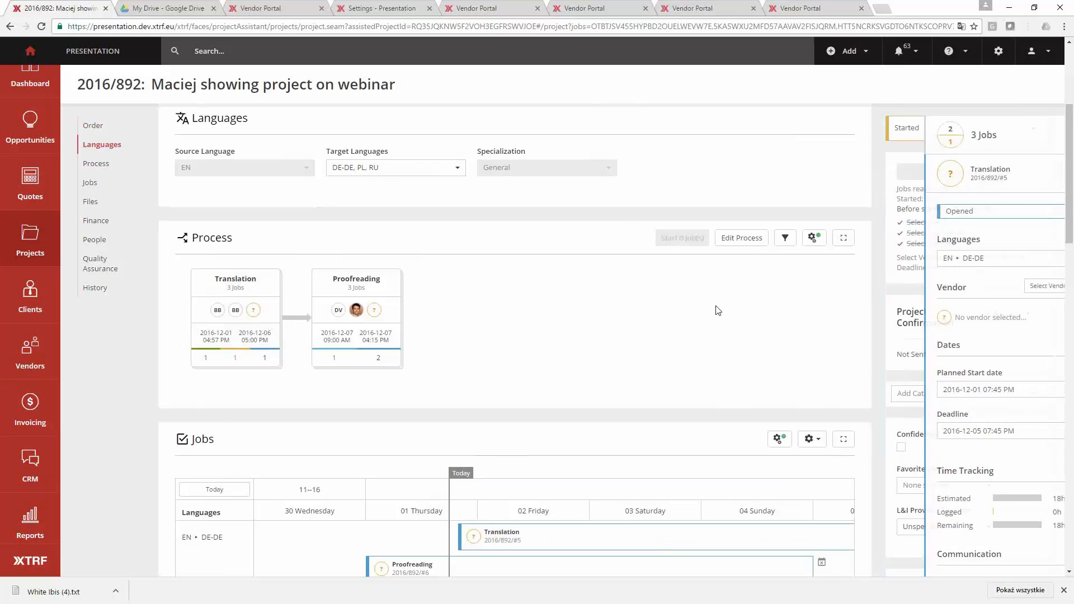
{"action": "left_click", "coordinate": [327, 328]}
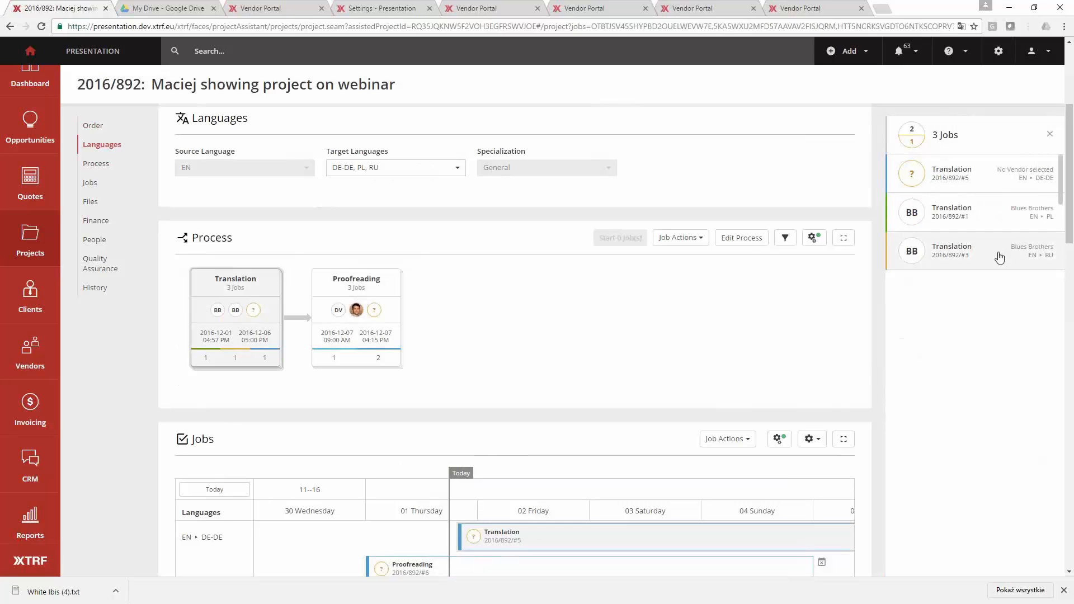
{"action": "left_click", "coordinate": [999, 256]}
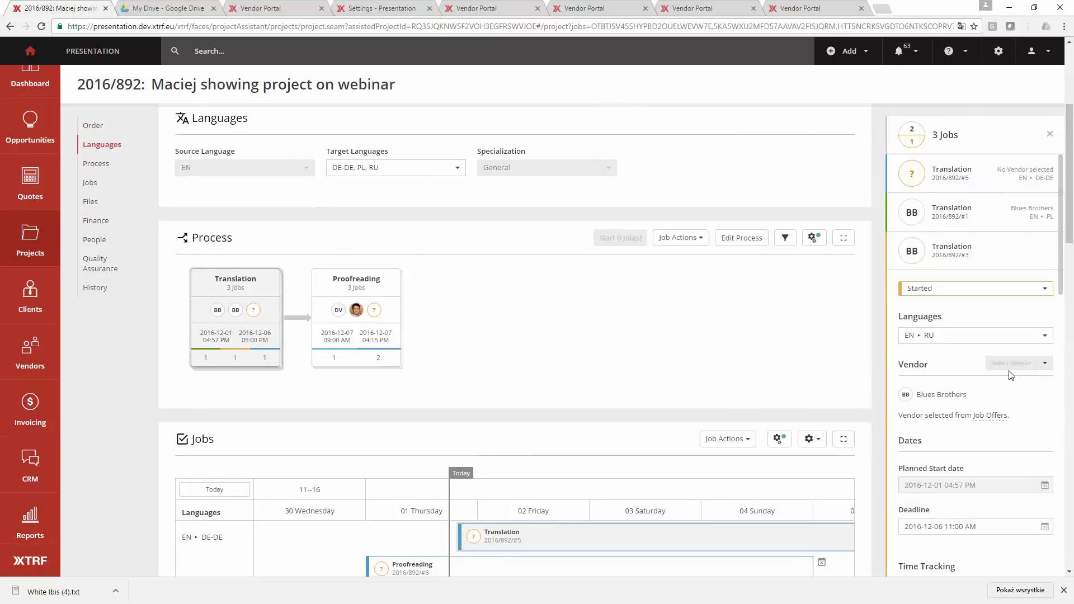
- Bring up vendor selection for the EN to DE-DE translation job 2016/892/#5
{"action": "left_click", "coordinate": [991, 184]}
{"action": "left_click", "coordinate": [953, 295]}
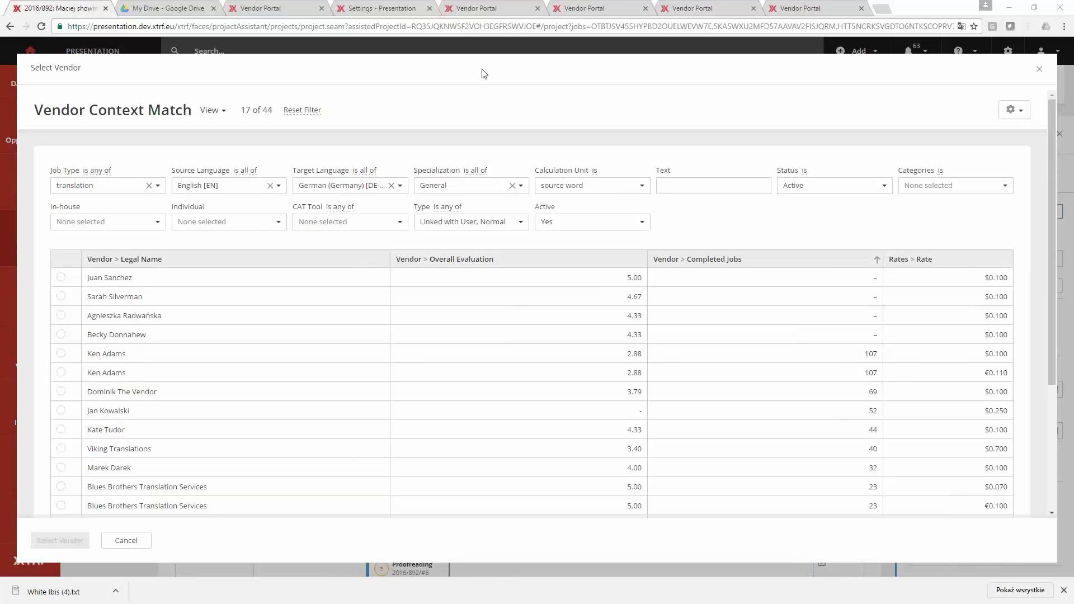
- Switch to the Vendor Portal sign-in page and sign in with the Blues Brothers vendor's e-mail and account password
{"action": "left_click", "coordinate": [480, 9]}
{"action": "left_click", "coordinate": [585, 9]}
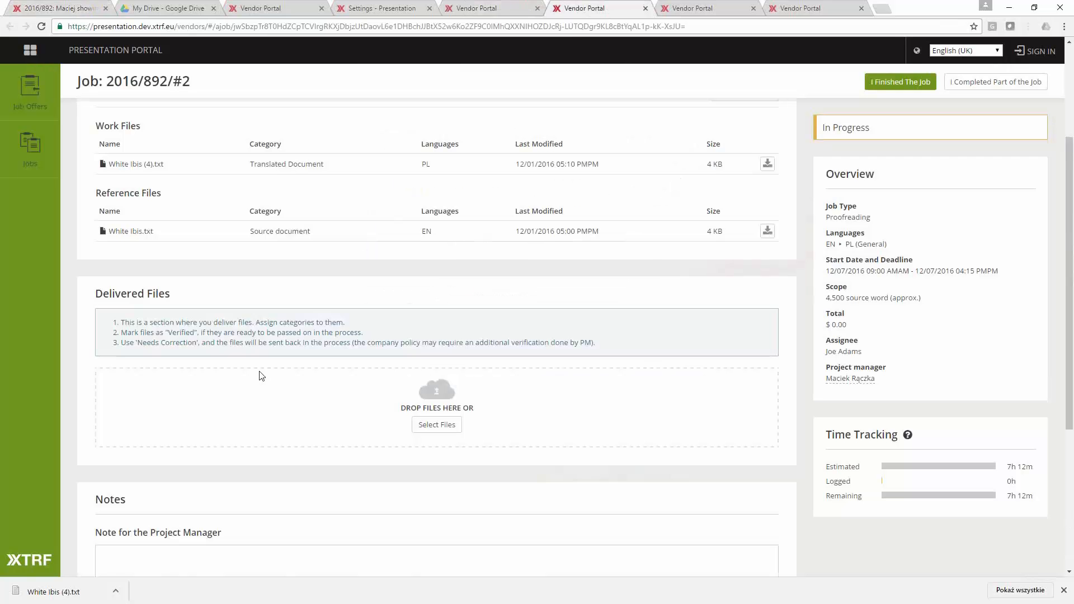
{"action": "left_click", "coordinate": [730, 9]}
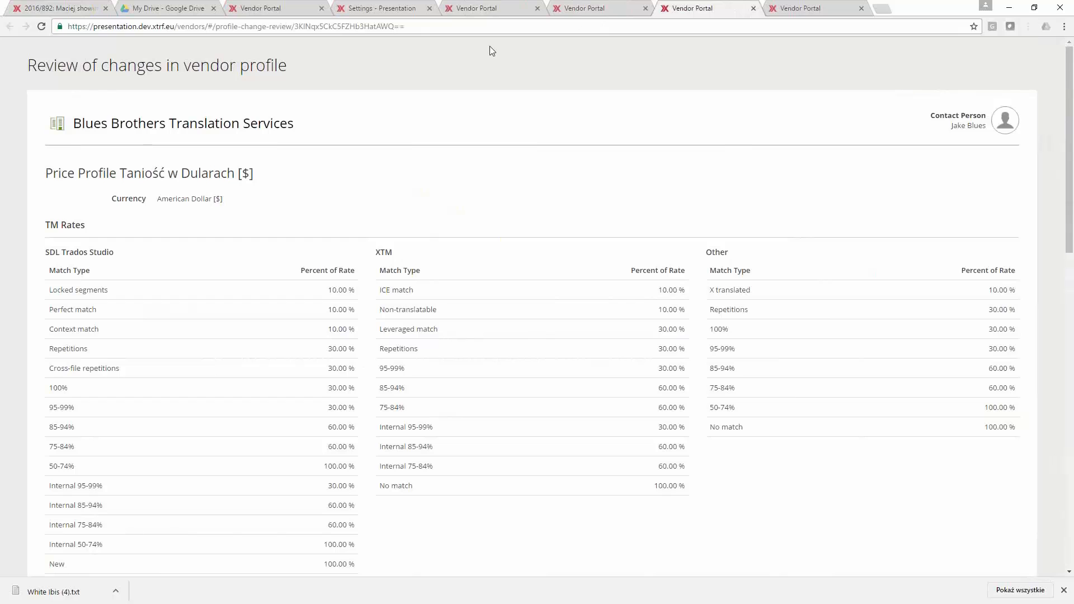
{"action": "left_click", "coordinate": [492, 7]}
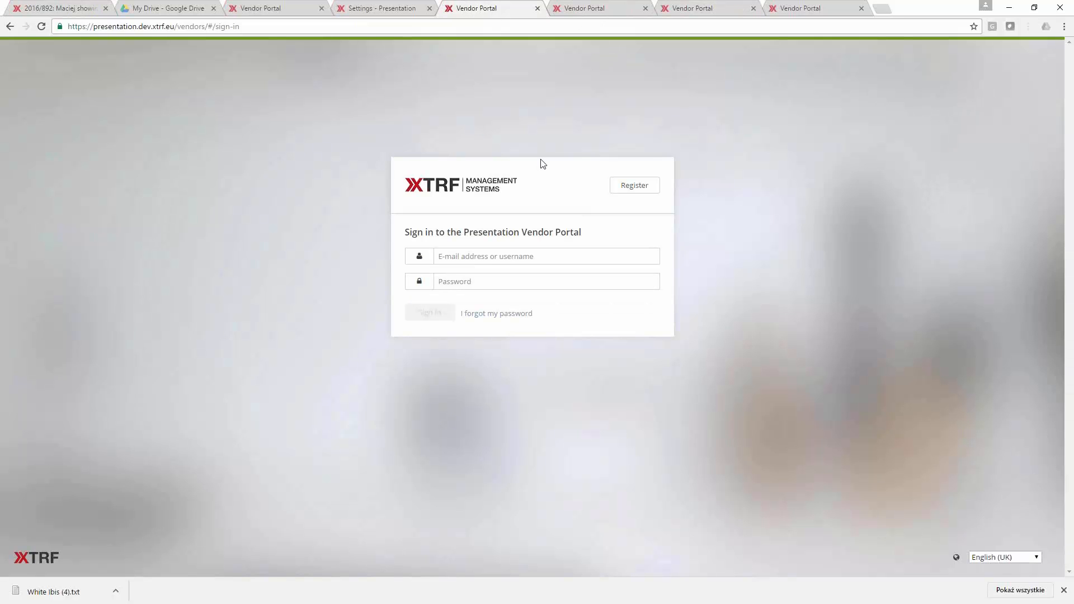
{"action": "key", "text": "Tab"}
{"action": "type", "text": "mr="}
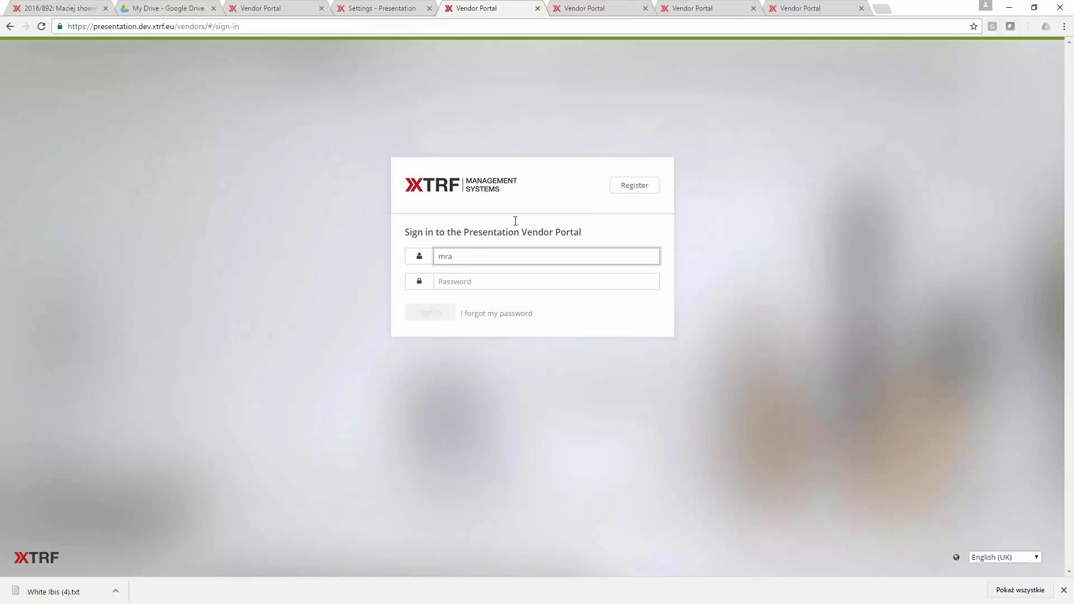
{"action": "key", "text": "BackSpace"}
{"action": "key", "text": "Down"}
{"action": "key", "text": "Return"}
{"action": "key", "text": "Tab"}
{"action": "type", "text": "*********"}
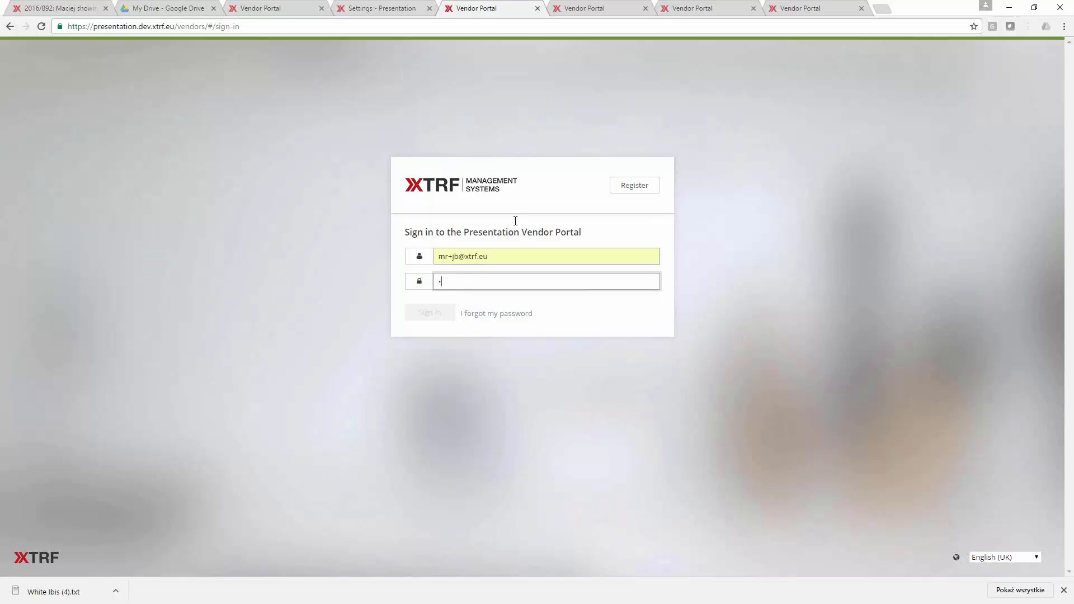
{"action": "key", "text": "Return"}
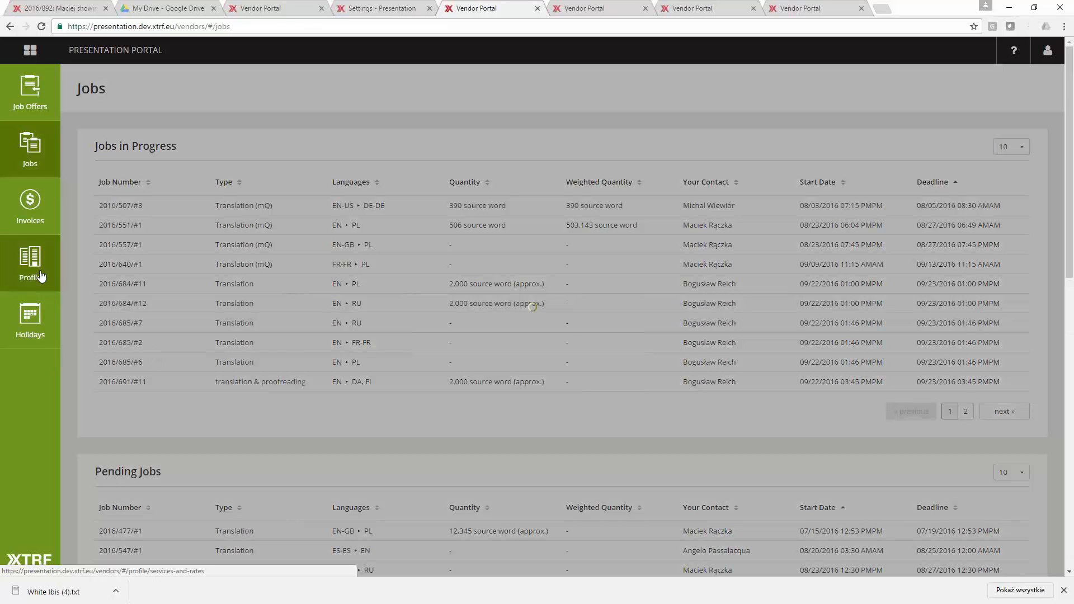
- Look over the vendor's profile, including its services and rates, contact details and active users
{"action": "left_click", "coordinate": [41, 275]}
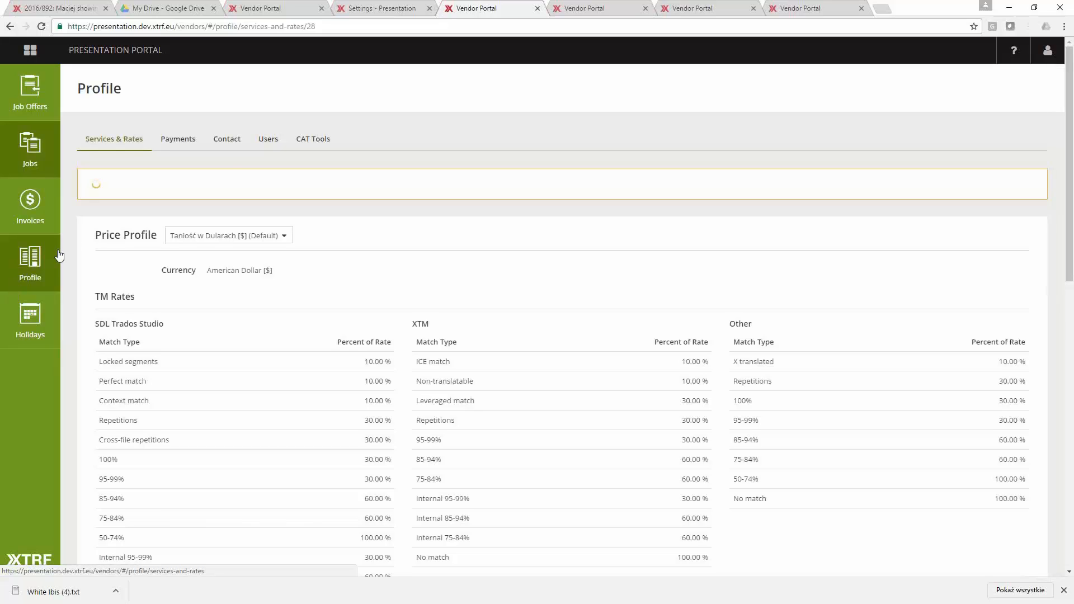
{"action": "left_click", "coordinate": [231, 142]}
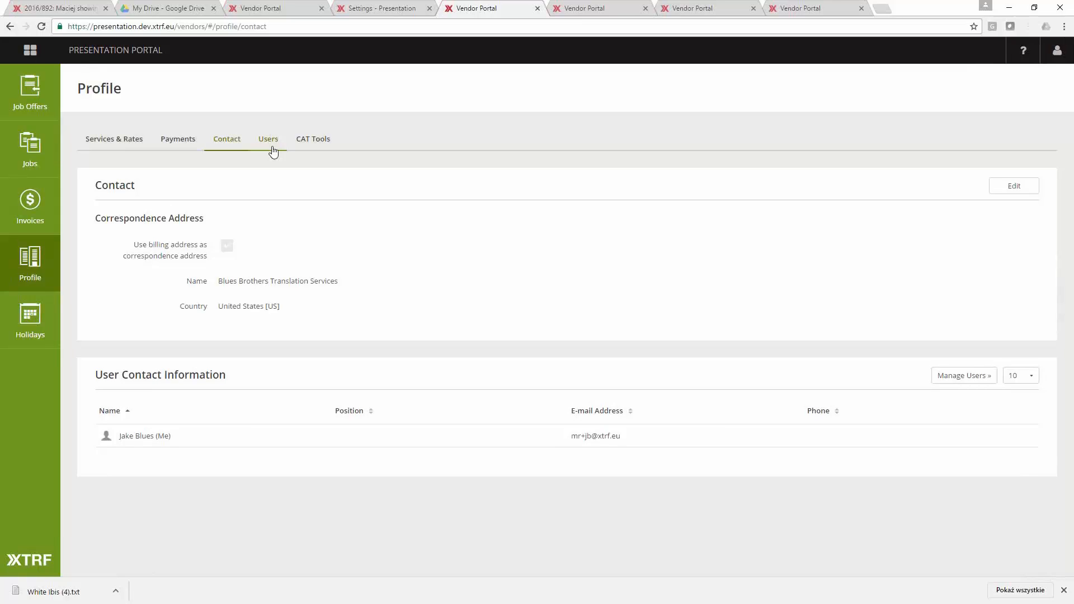
{"action": "left_click", "coordinate": [273, 147]}
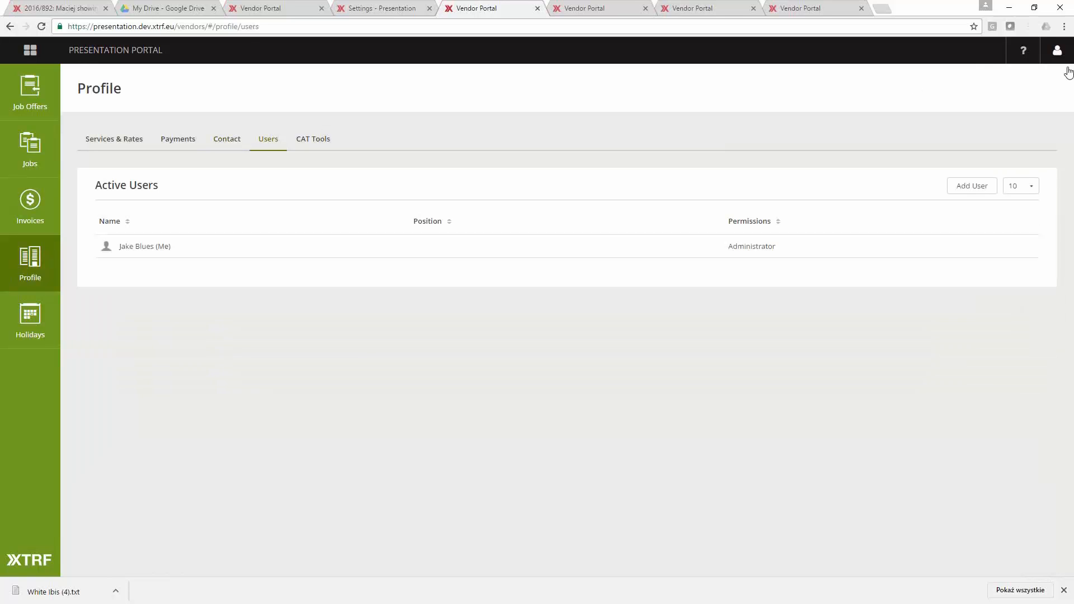
- Sign out of the vendor account and sign in with another vendor's e-mail and account password
{"action": "left_click", "coordinate": [1058, 50]}
{"action": "left_click", "coordinate": [1001, 139]}
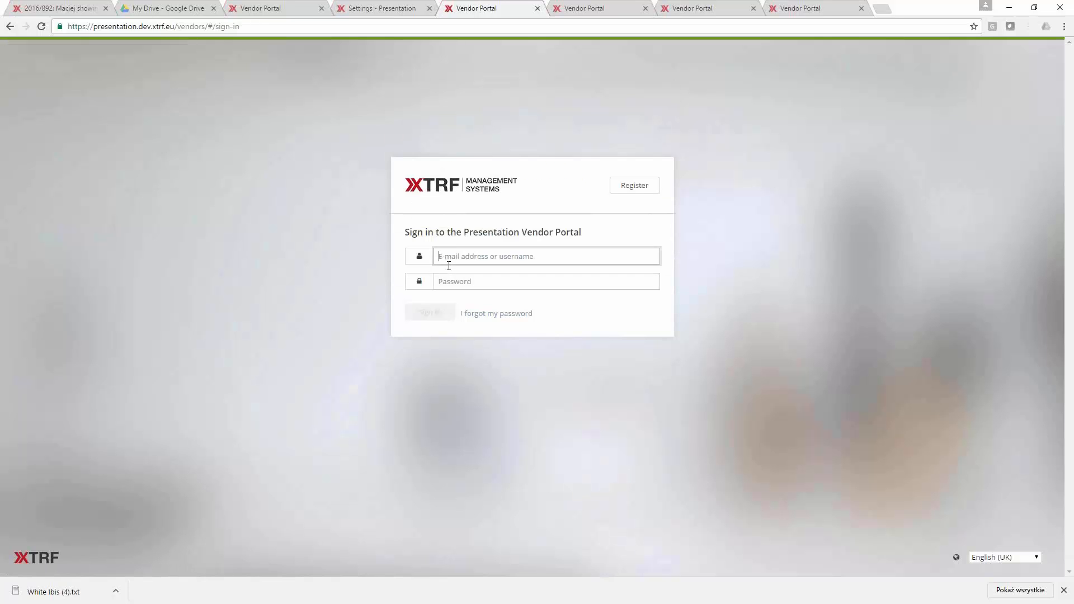
{"action": "key", "text": "Tab"}
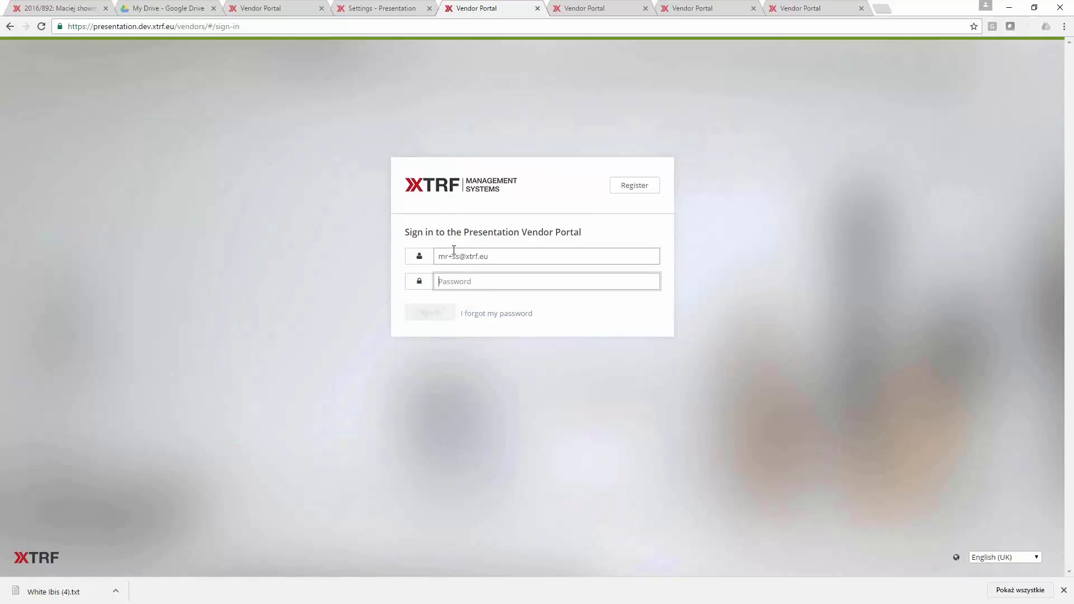
{"action": "type", "text": "*"}
{"action": "key", "text": "BackSpace"}
{"action": "type", "text": "*********"}
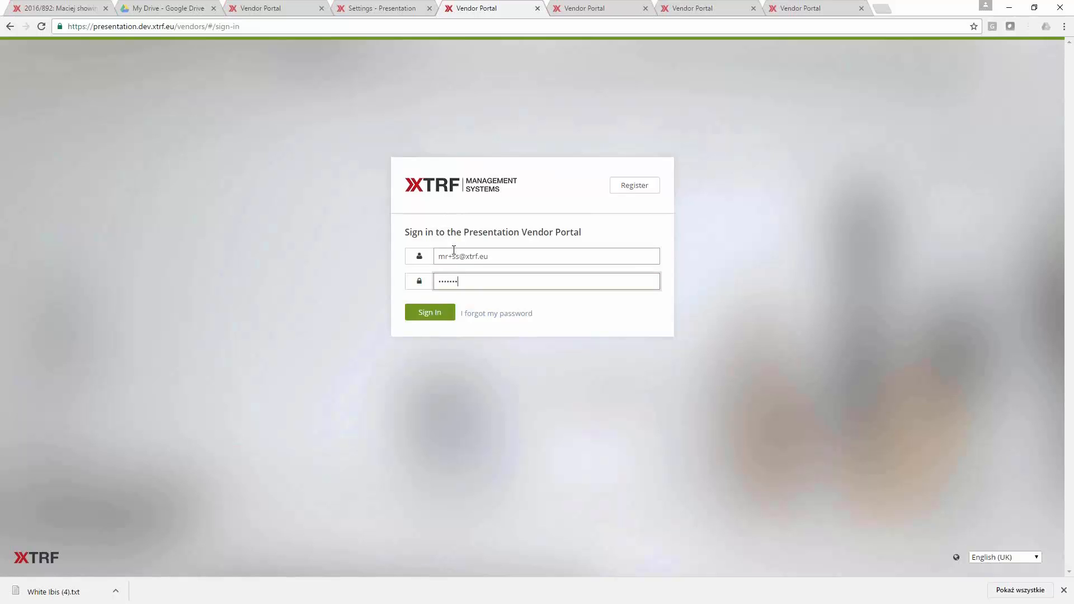
{"action": "key", "text": "Return"}
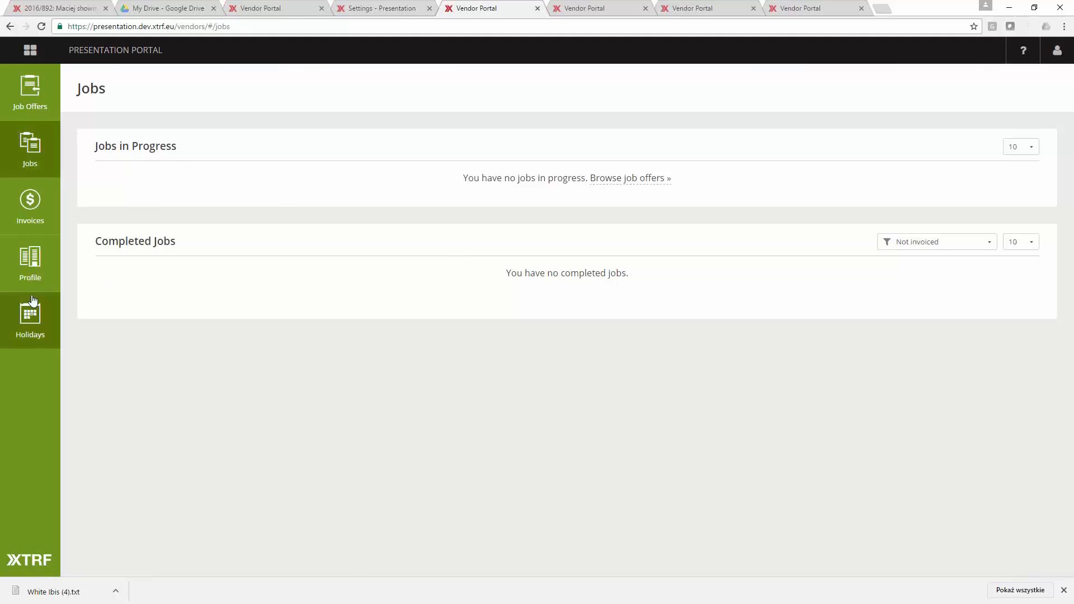
- View the active users in this vendor's profile and return to its services and rates
{"action": "left_click", "coordinate": [32, 266]}
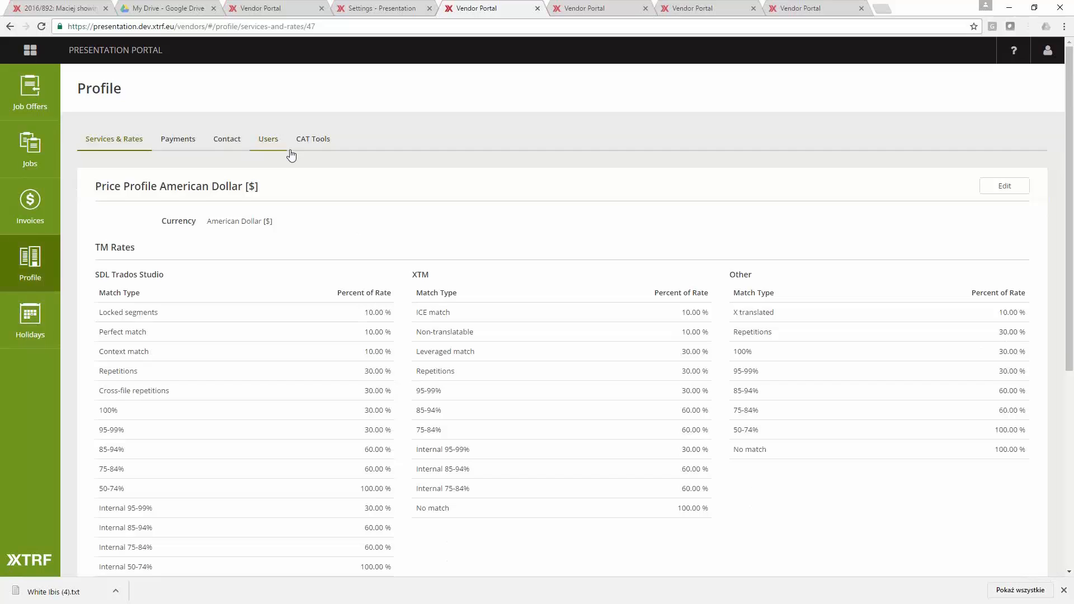
{"action": "left_click", "coordinate": [268, 141]}
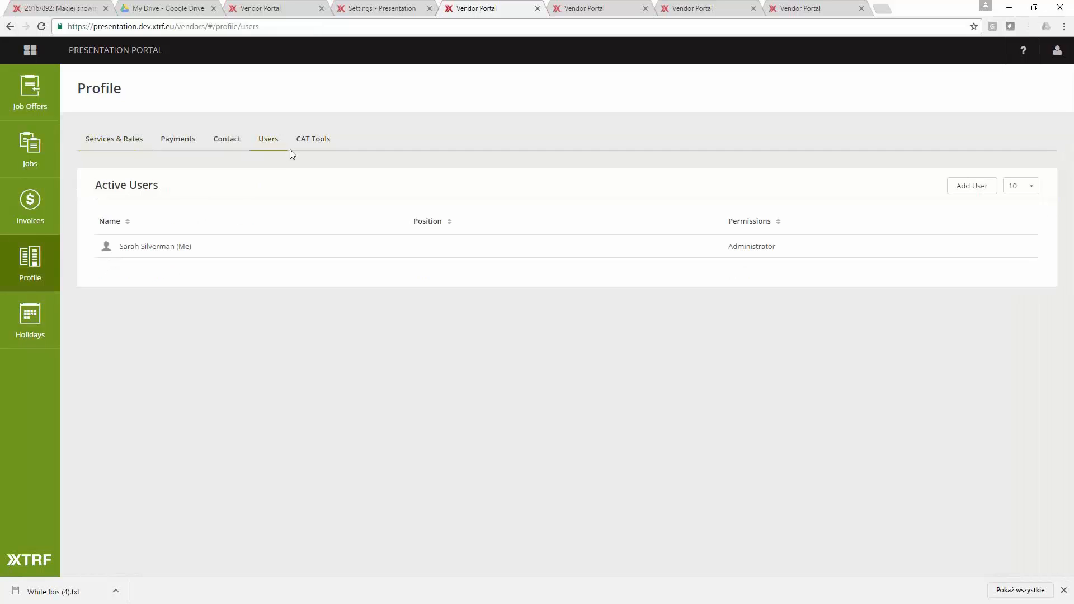
{"action": "left_click", "coordinate": [126, 140]}
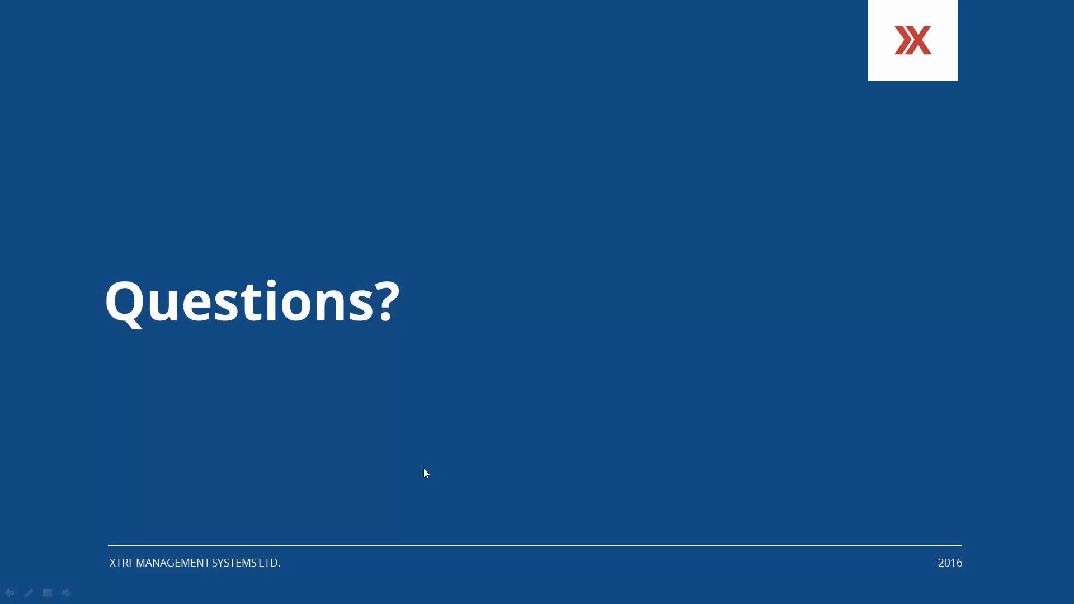
{"action": "left_click", "coordinate": [390, 516]}
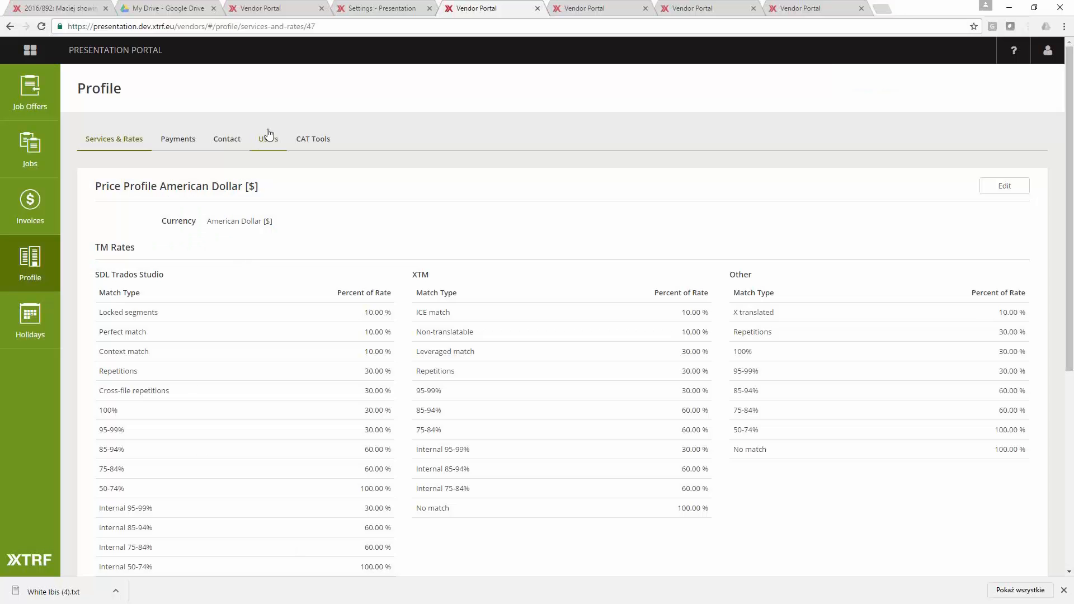
- Back in the project, dismiss vendor selection without choosing anyone and open the record of the vendor last signed in to the portal
{"action": "left_click", "coordinate": [280, 8]}
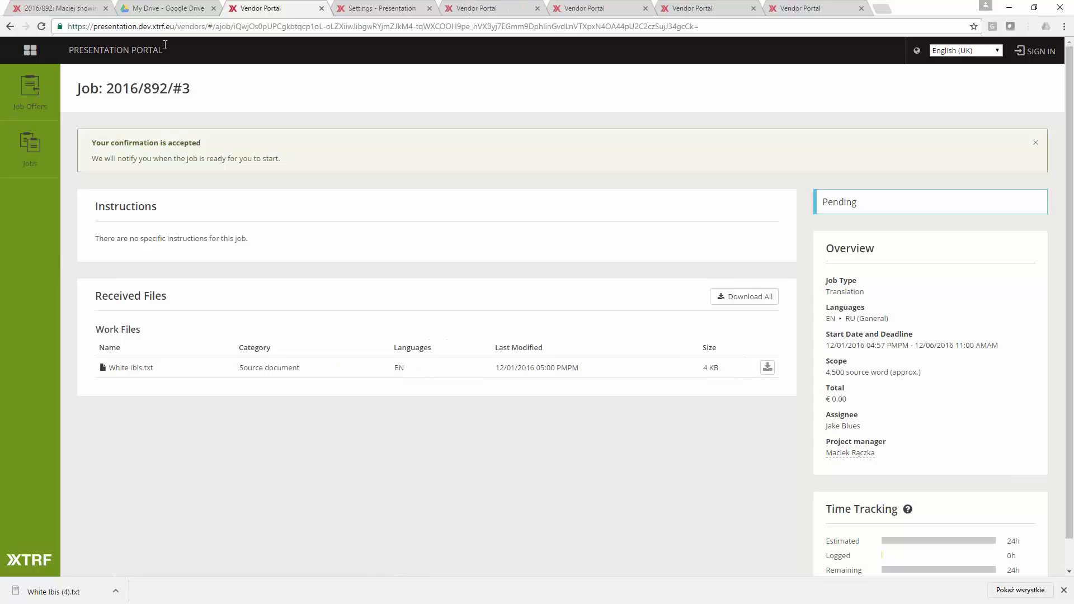
{"action": "left_click", "coordinate": [52, 14]}
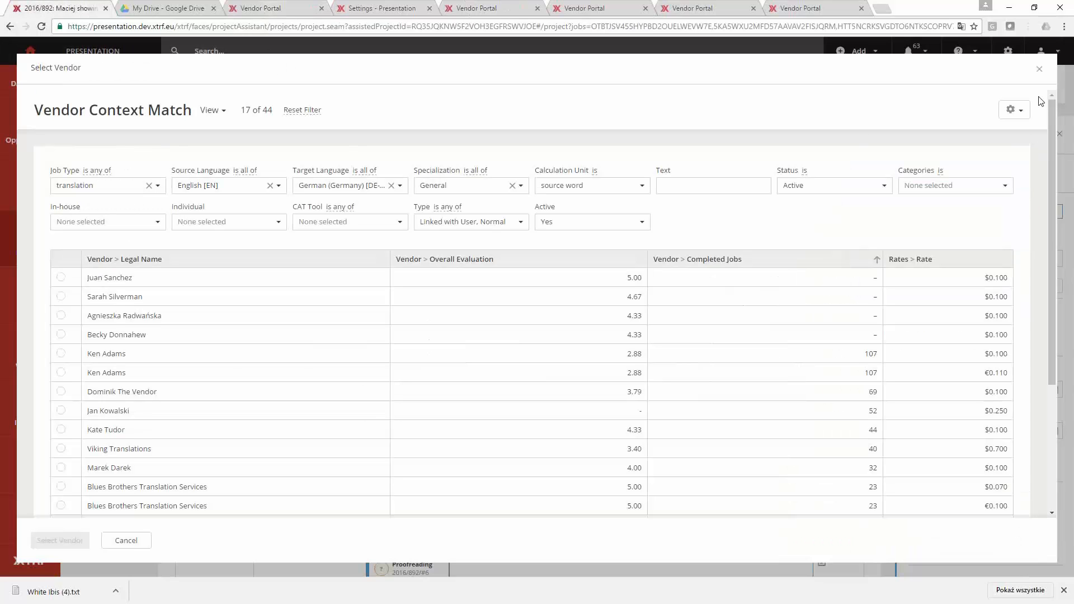
{"action": "left_click", "coordinate": [1039, 69]}
{"action": "left_click", "coordinate": [452, 56]}
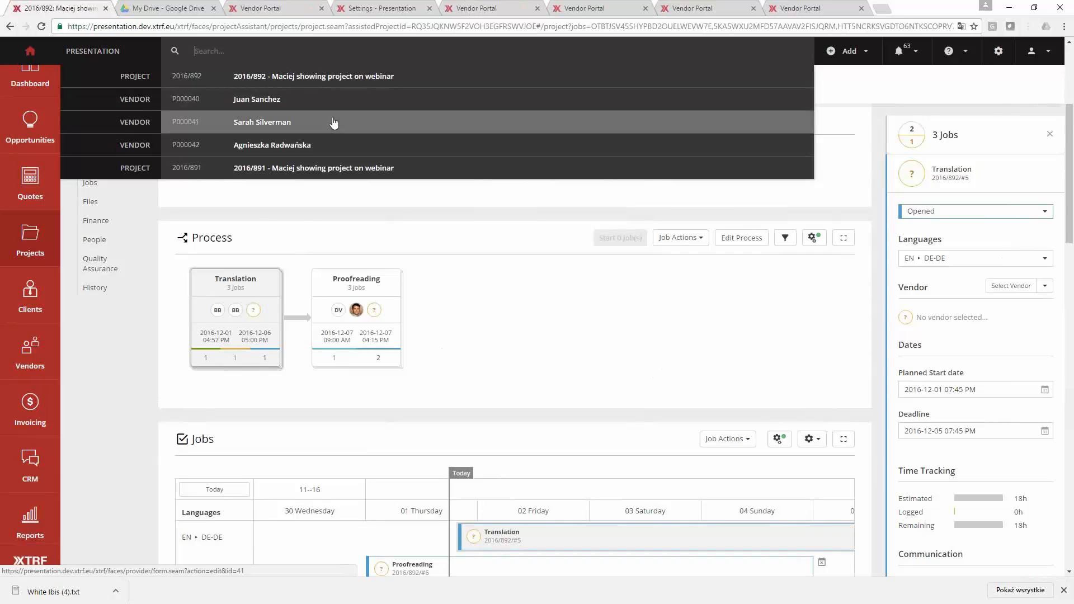
{"action": "left_click", "coordinate": [335, 122]}
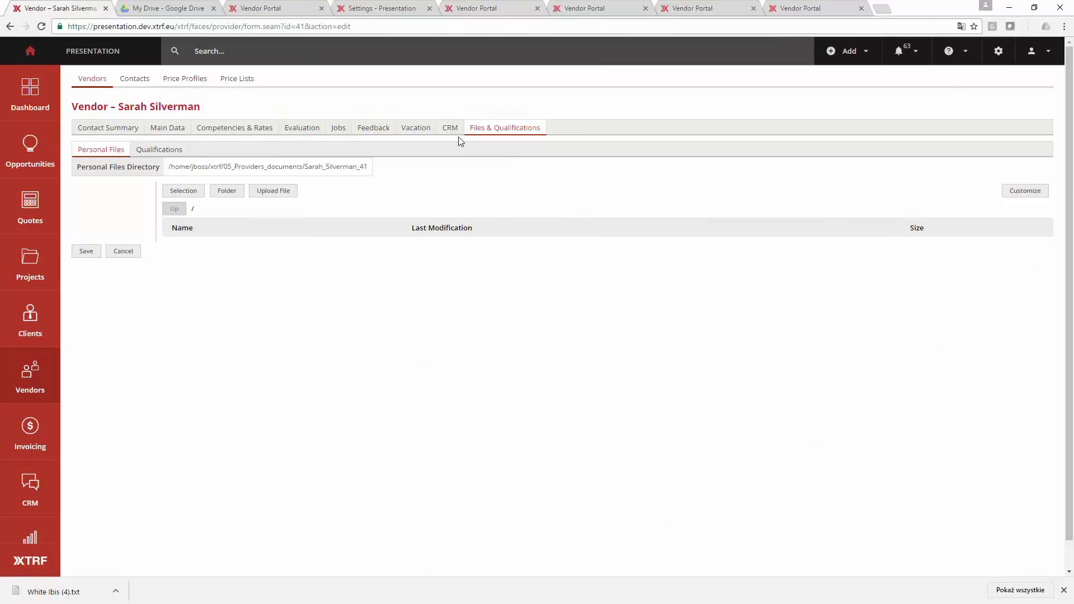
- Accept the personal data processing terms on the vendor's behalf in the main data's Acceptance of Terms
{"action": "left_click", "coordinate": [167, 129]}
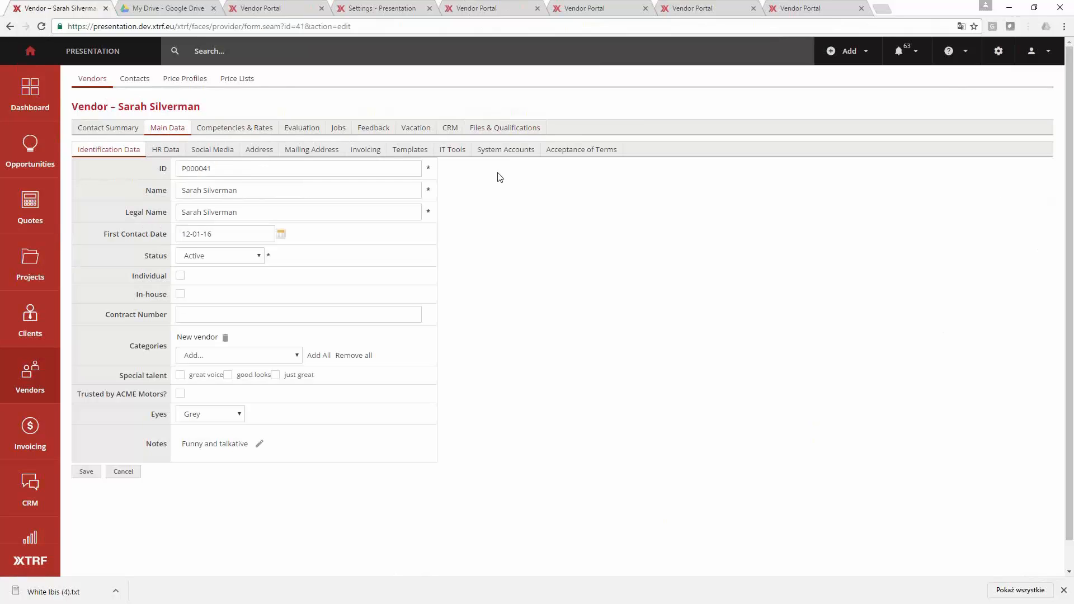
{"action": "left_click", "coordinate": [554, 163]}
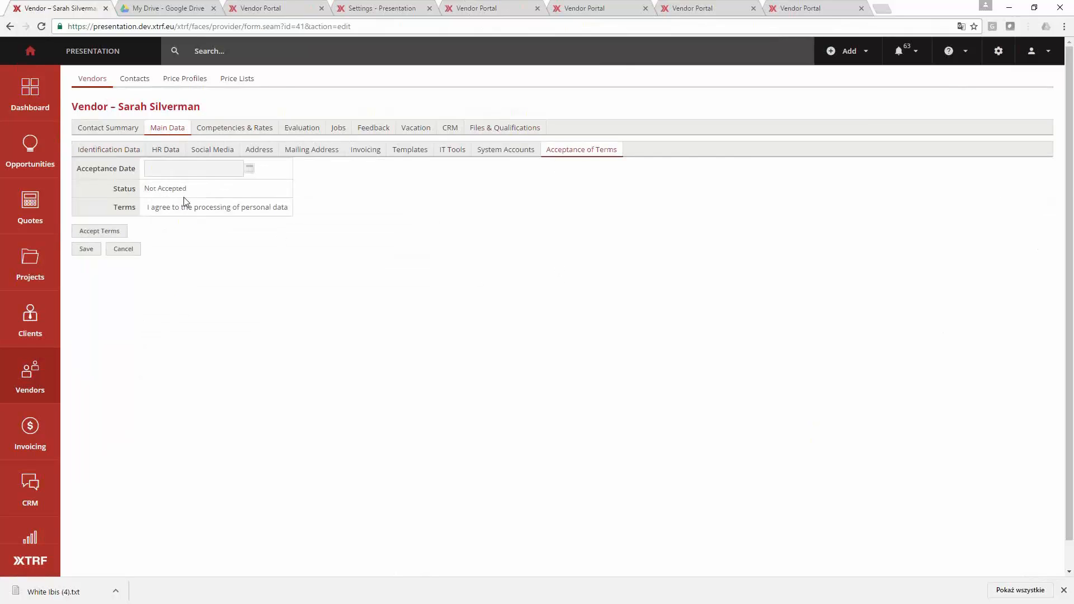
{"action": "left_click", "coordinate": [126, 231]}
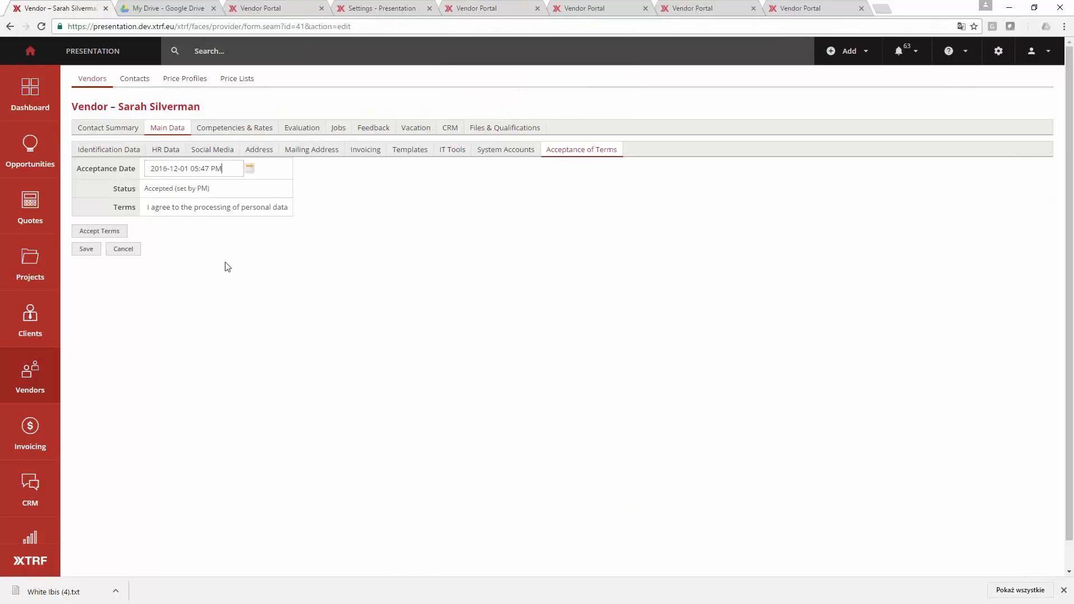
- Sign out of the Vendor Portal, view the vendor registration page and return to the sign-in page
{"action": "left_click", "coordinate": [494, 6]}
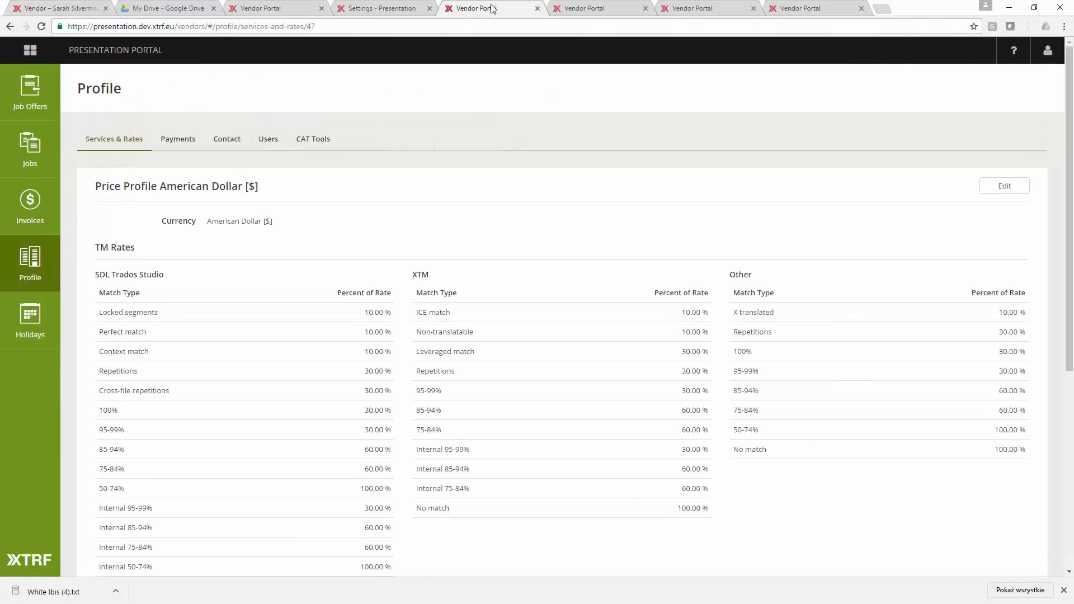
{"action": "left_click", "coordinate": [1048, 50]}
{"action": "left_click", "coordinate": [983, 139]}
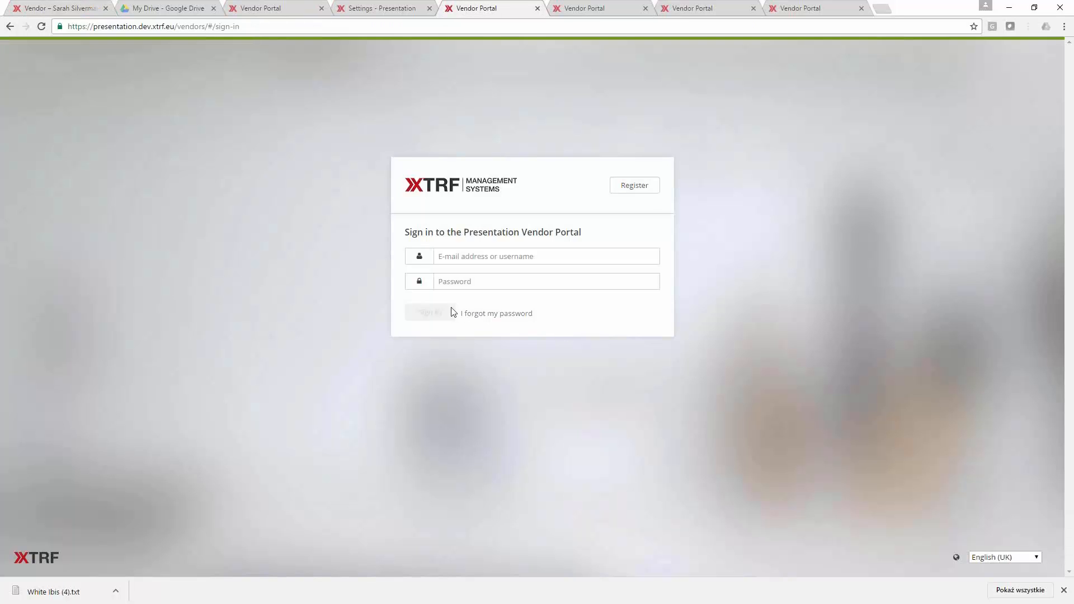
{"action": "left_click", "coordinate": [658, 185]}
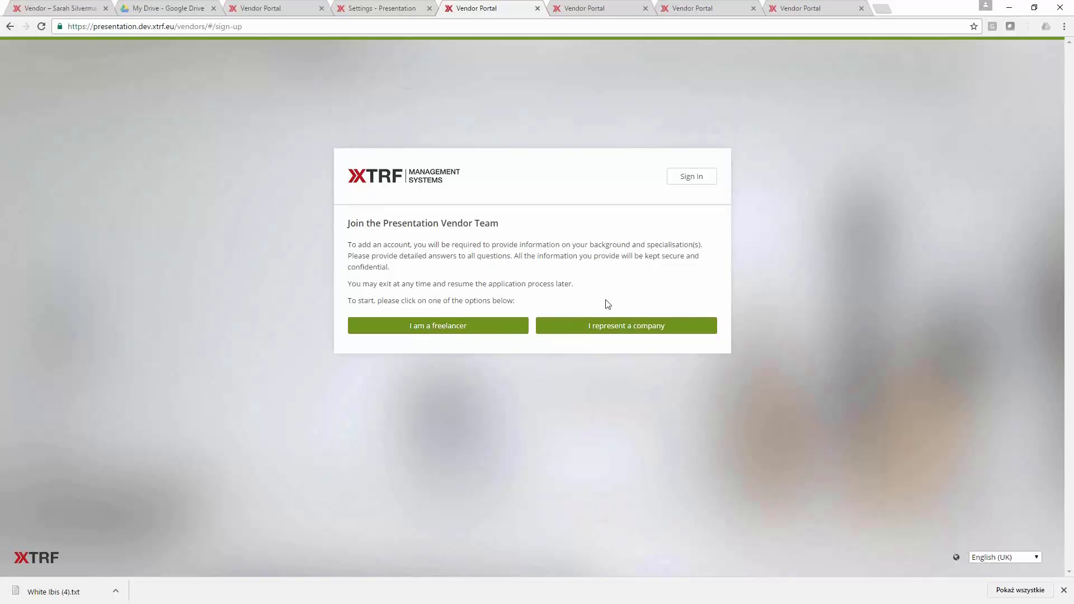
{"action": "left_click", "coordinate": [10, 27]}
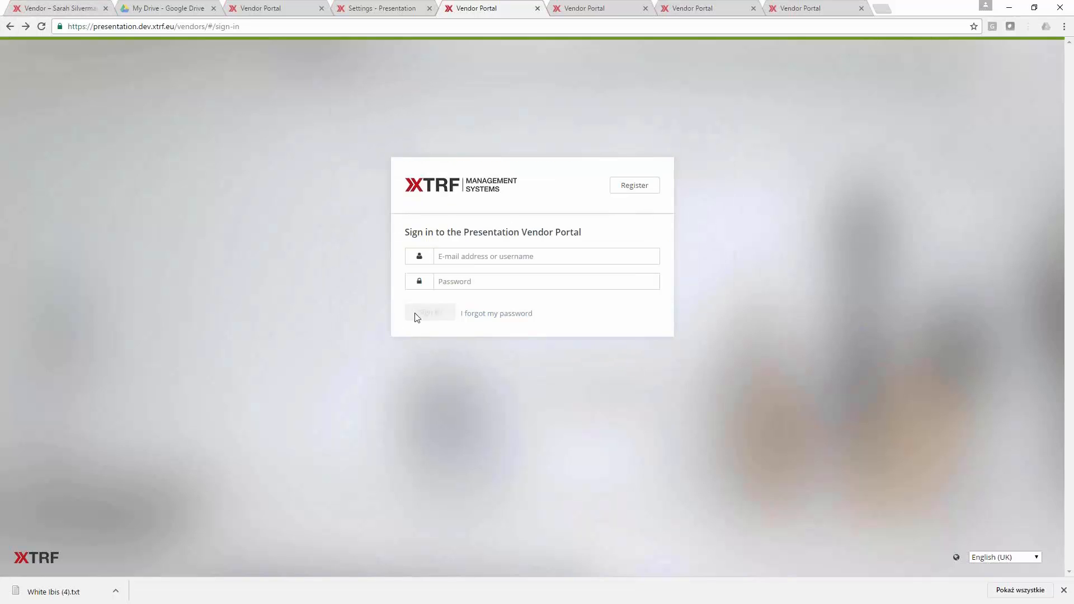
- Fill in the Blues Brothers vendor's e-mail and account password on the Vendor Portal sign-in form
{"action": "type", "text": "mr"}
{"action": "left_click", "coordinate": [462, 272]}
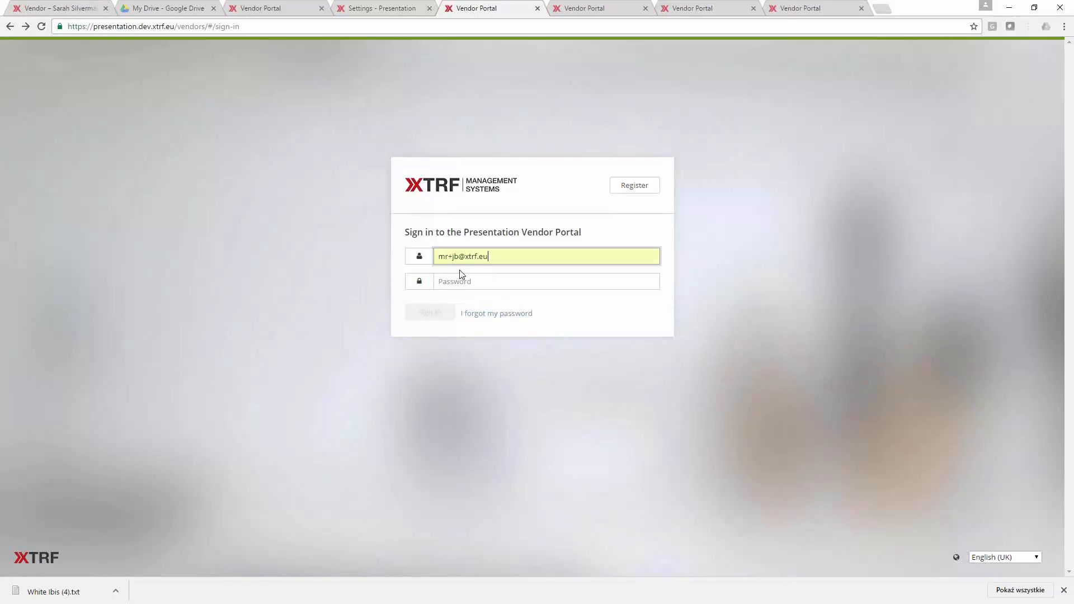
{"action": "key", "text": "Tab"}
{"action": "type", "text": "*********"}
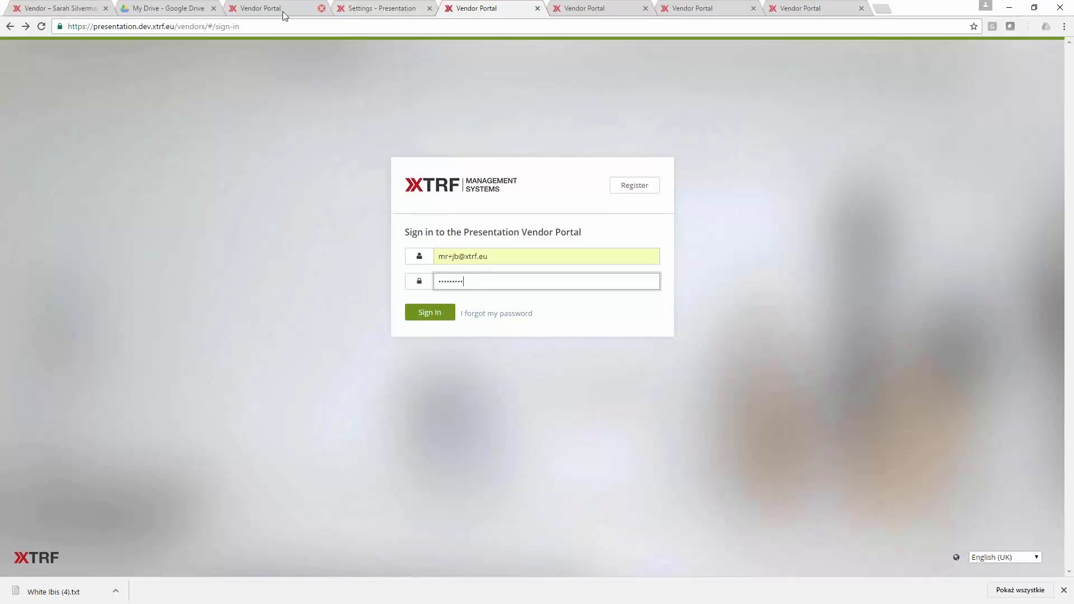
- Leave the open vendor record in XTRF without saving its modifications and open the system configuration
{"action": "left_click", "coordinate": [260, 9]}
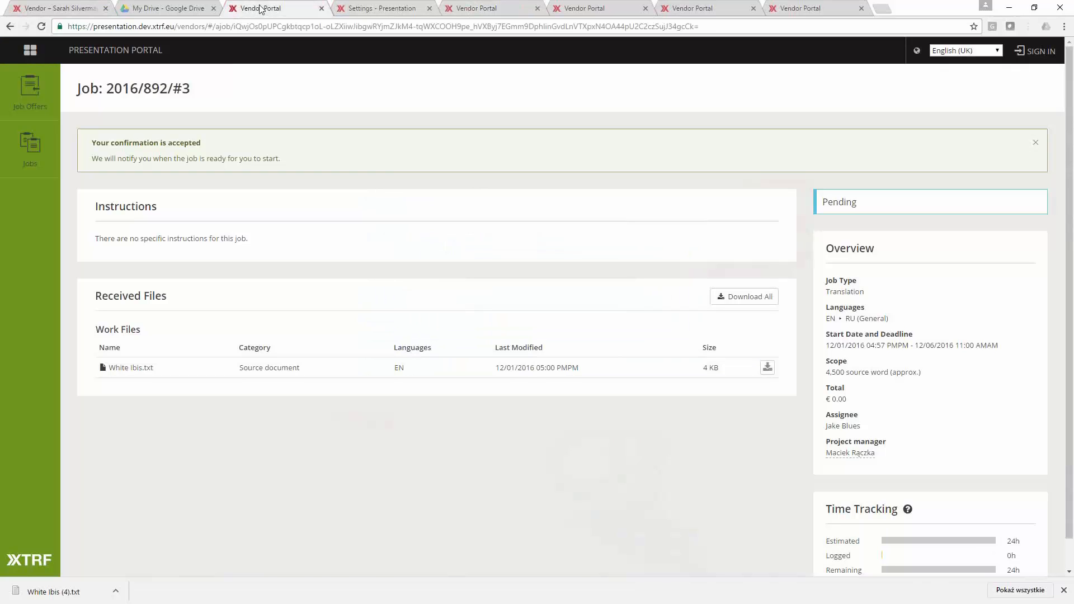
{"action": "left_click", "coordinate": [61, 7]}
{"action": "left_click", "coordinate": [999, 51]}
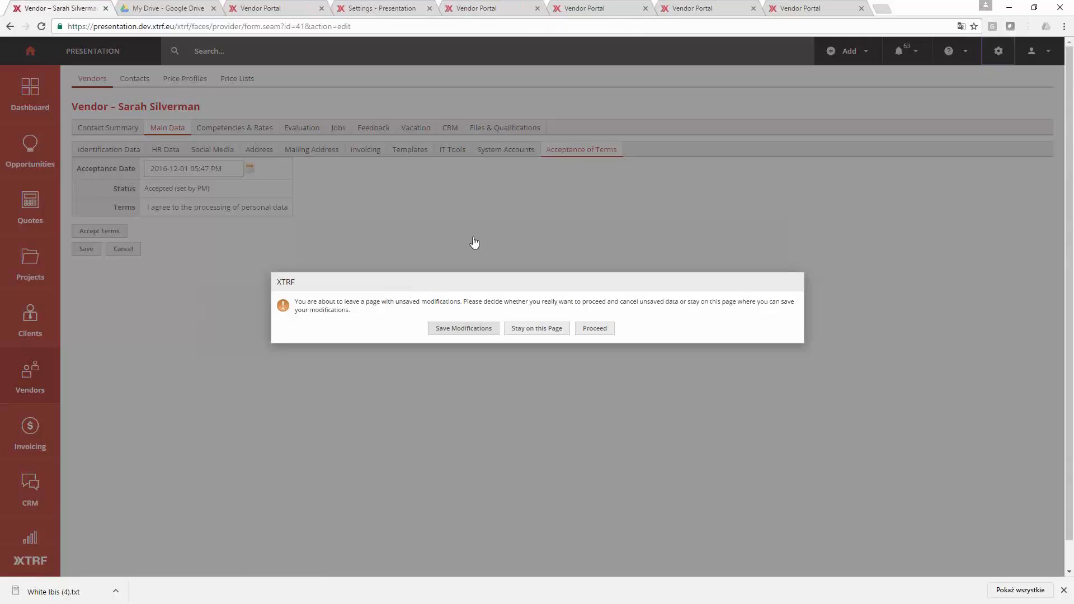
{"action": "left_click", "coordinate": [592, 332]}
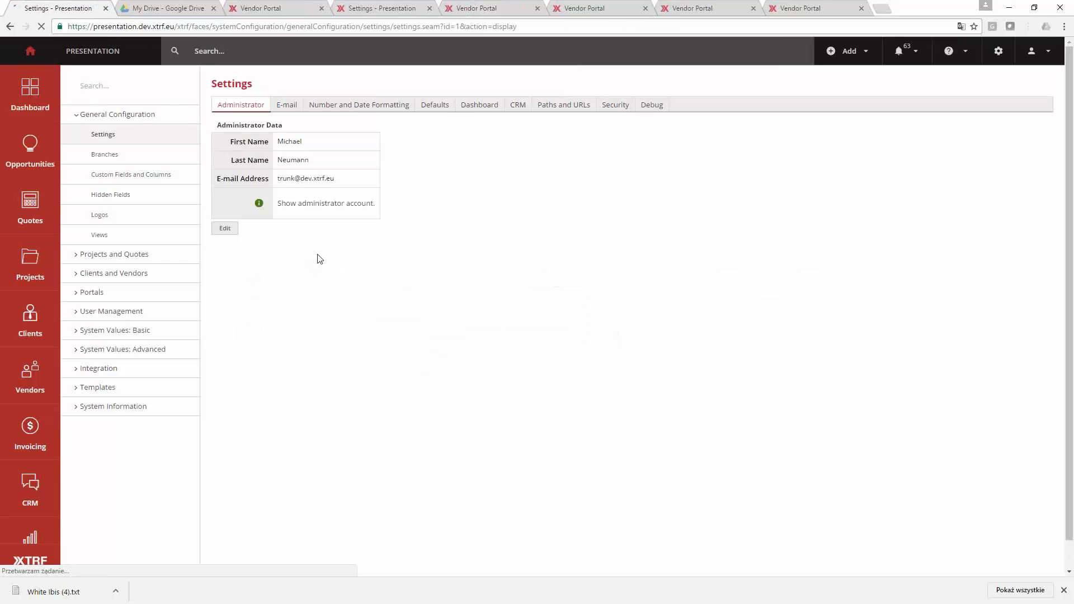
- View the general Vendor Settings in the configuration and open the Vendor Portal settings
{"action": "left_click", "coordinate": [112, 255]}
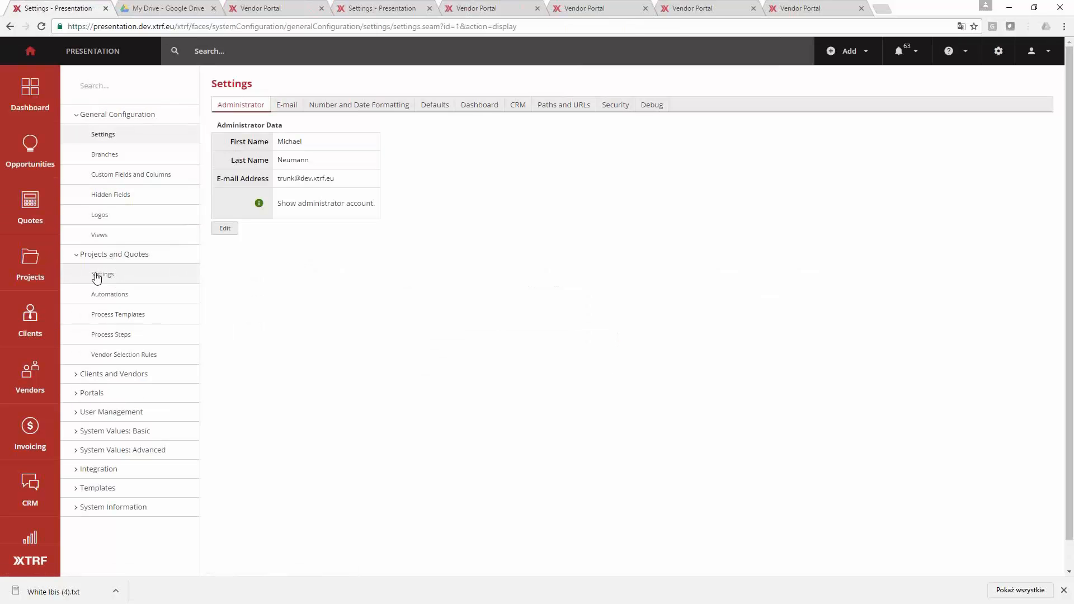
{"action": "left_click", "coordinate": [106, 254]}
{"action": "left_click", "coordinate": [115, 278]}
{"action": "left_click", "coordinate": [115, 301]}
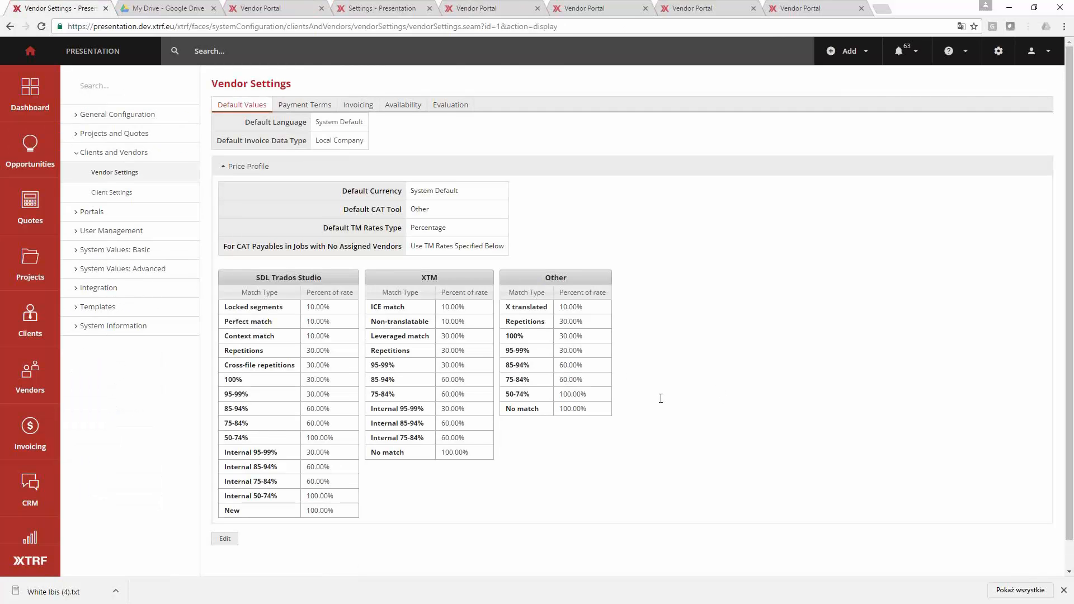
{"action": "left_click", "coordinate": [124, 213]}
{"action": "left_click", "coordinate": [124, 251]}
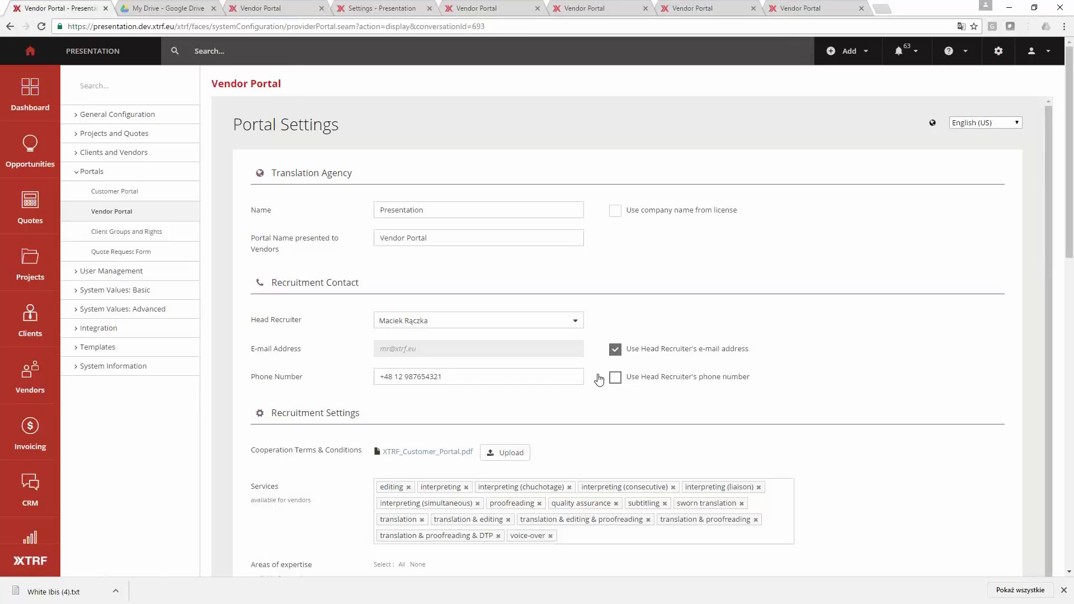
- Examine the Vendor Portal settings from recruitment services and currencies through privacy, job manager, invoice and vendor profile options
{"action": "scroll", "coordinate": [599, 376], "scroll_direction": "down", "scroll_amount": 4}
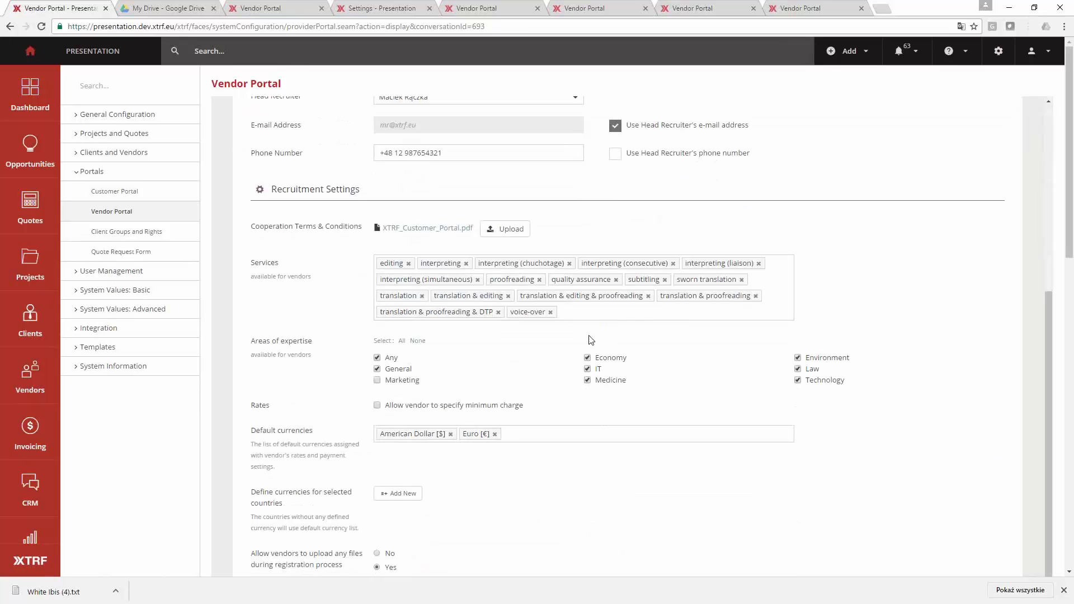
{"action": "left_click", "coordinate": [597, 309]}
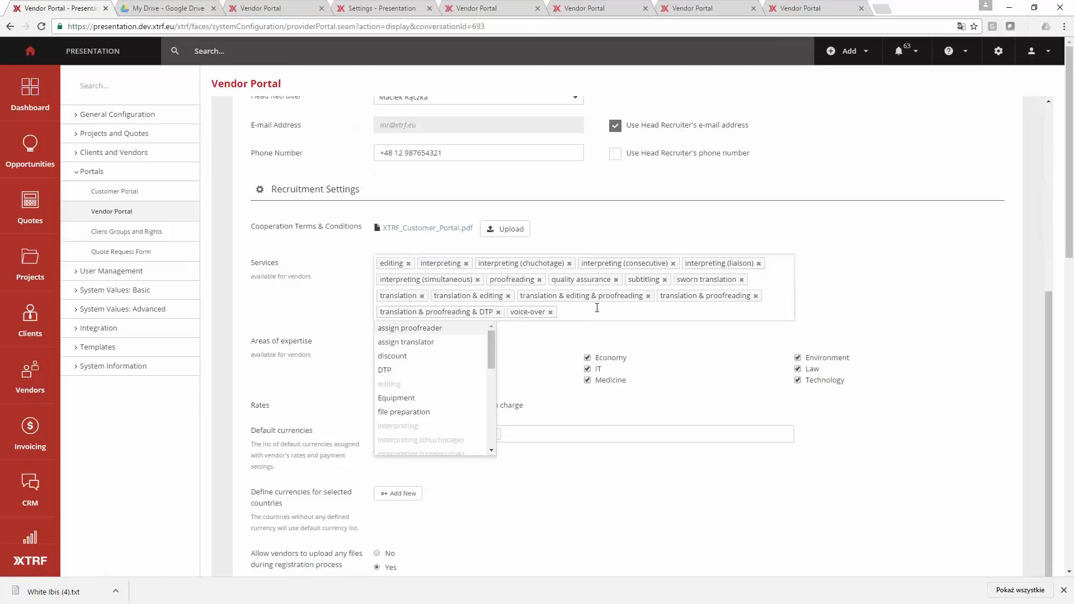
{"action": "scroll", "coordinate": [602, 318], "scroll_direction": "down", "scroll_amount": 1}
{"action": "left_click", "coordinate": [594, 471]}
{"action": "scroll", "coordinate": [602, 455], "scroll_direction": "down", "scroll_amount": 1}
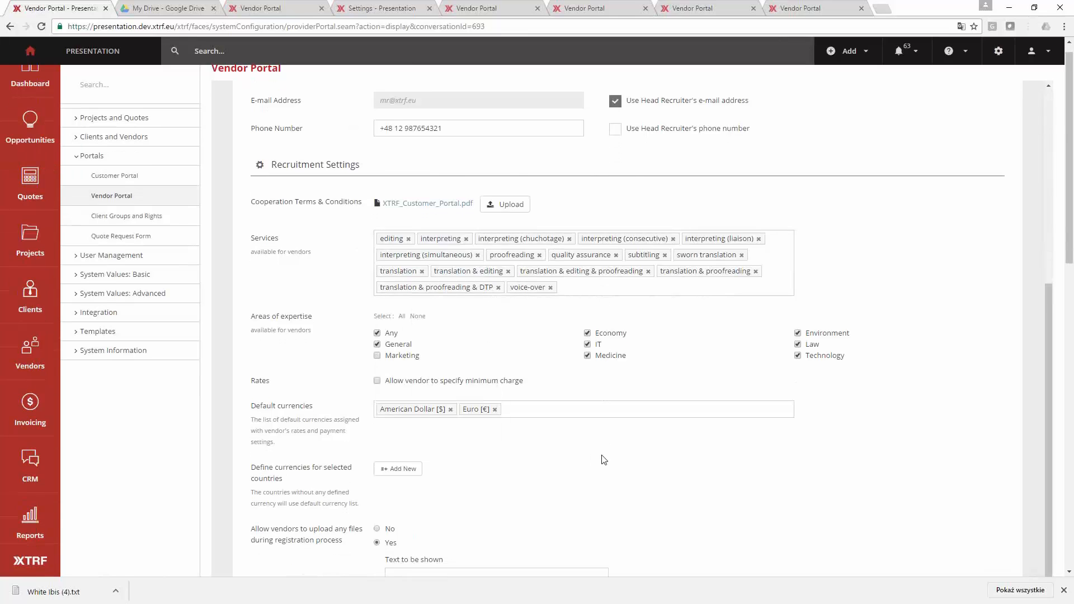
{"action": "scroll", "coordinate": [604, 460], "scroll_direction": "down", "scroll_amount": 3}
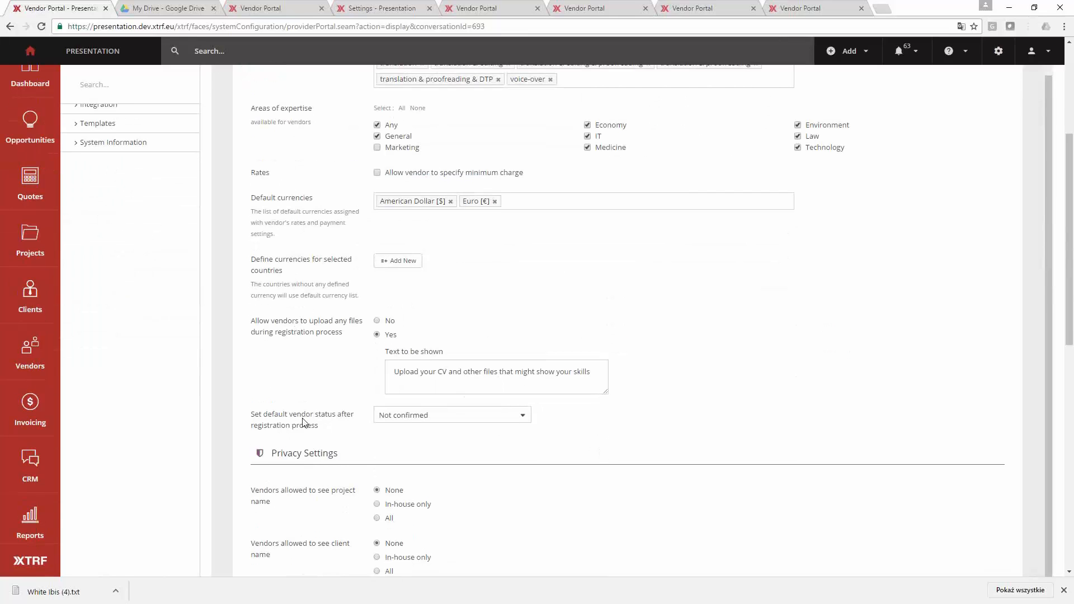
{"action": "scroll", "coordinate": [307, 428], "scroll_direction": "down", "scroll_amount": 5}
{"action": "scroll", "coordinate": [309, 430], "scroll_direction": "down", "scroll_amount": 3}
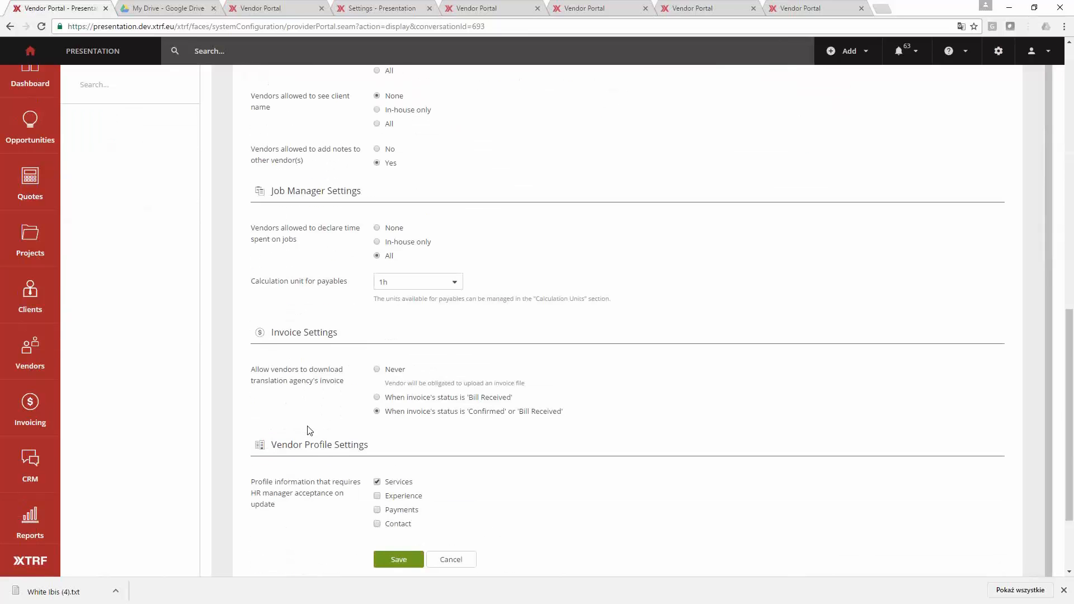
- Return to the Recruitment Settings and examine the Cooperation Terms & Conditions file entry
{"action": "scroll", "coordinate": [310, 431], "scroll_direction": "up", "scroll_amount": 8}
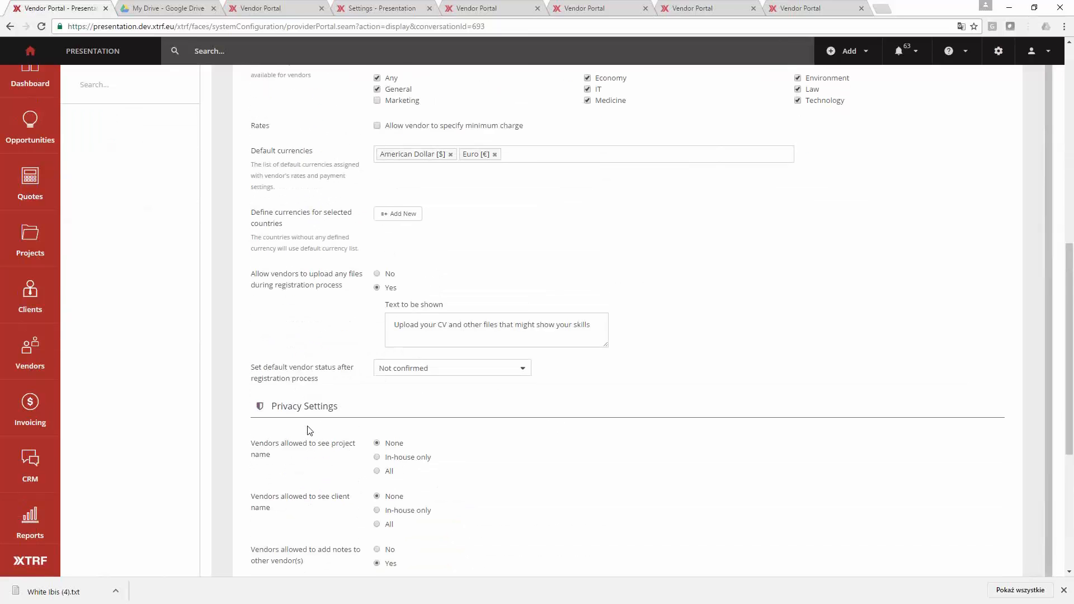
{"action": "scroll", "coordinate": [315, 316], "scroll_direction": "up", "scroll_amount": 2}
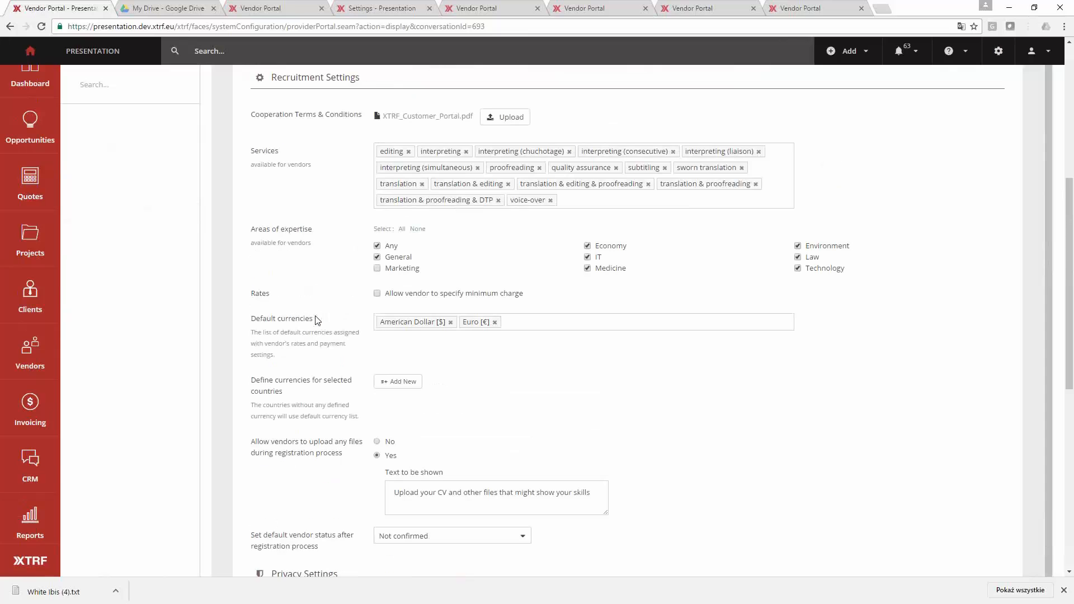
{"action": "scroll", "coordinate": [317, 320], "scroll_direction": "up", "scroll_amount": 1}
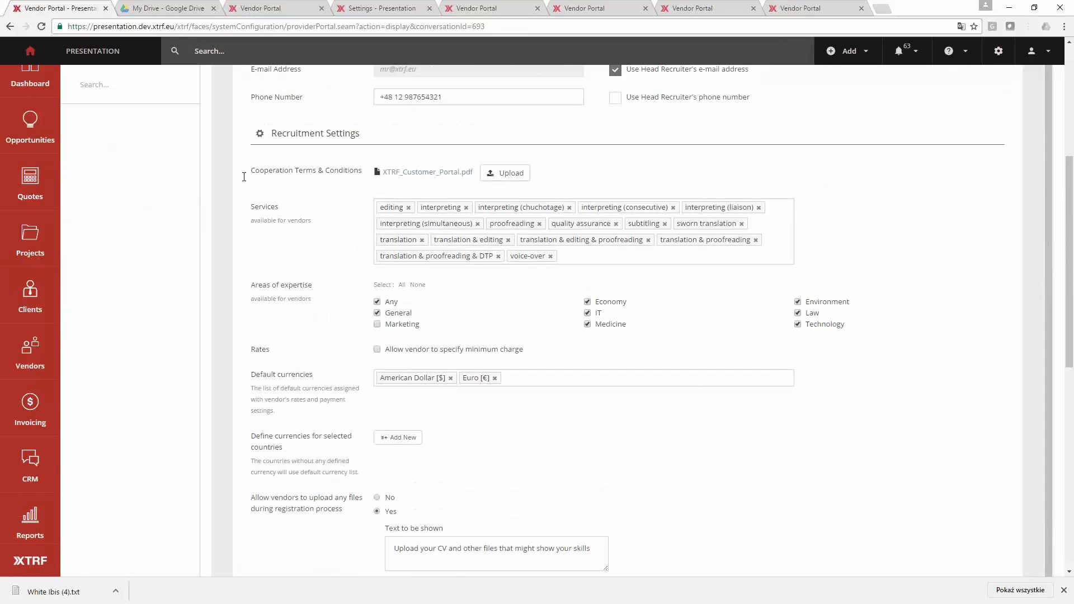
{"action": "left_click_drag", "start_coordinate": [363, 170], "coordinate": [355, 172]}
{"action": "left_click", "coordinate": [332, 178]}
{"action": "left_click", "coordinate": [733, 508]}
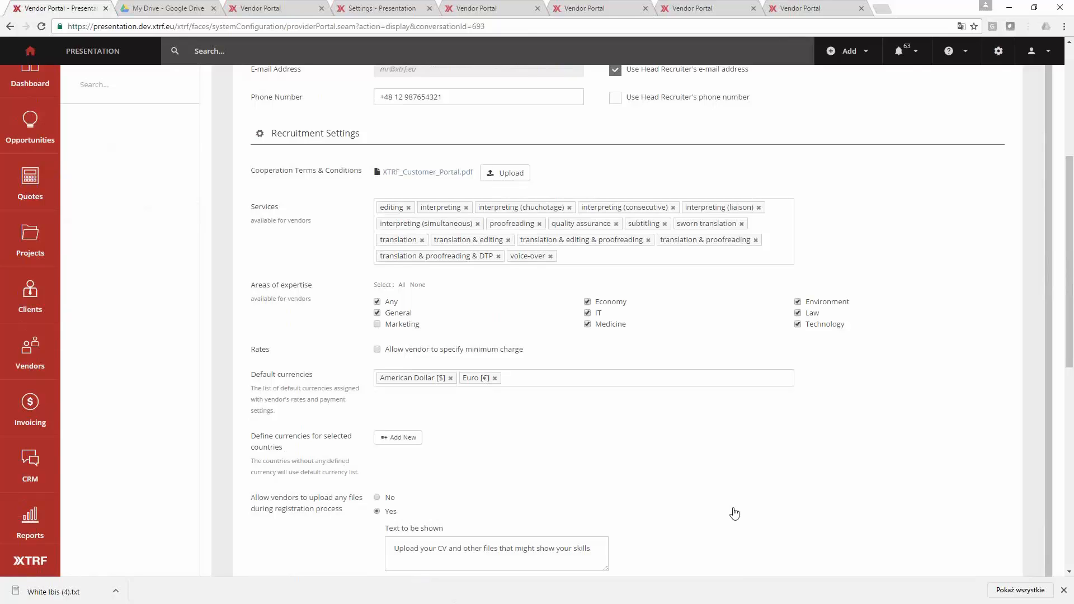